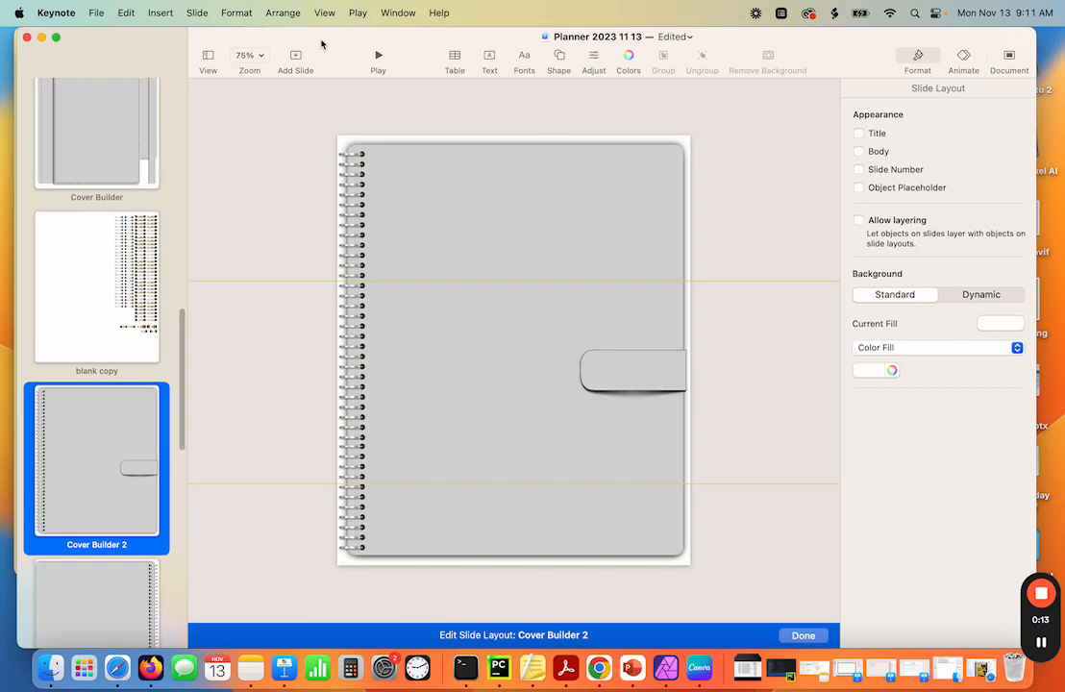
Leave layout editing and look through the planner's slides from the front cover to the back cover
{"action": "left_click_drag", "start_coordinate": [320, 41], "coordinate": [316, 42]}
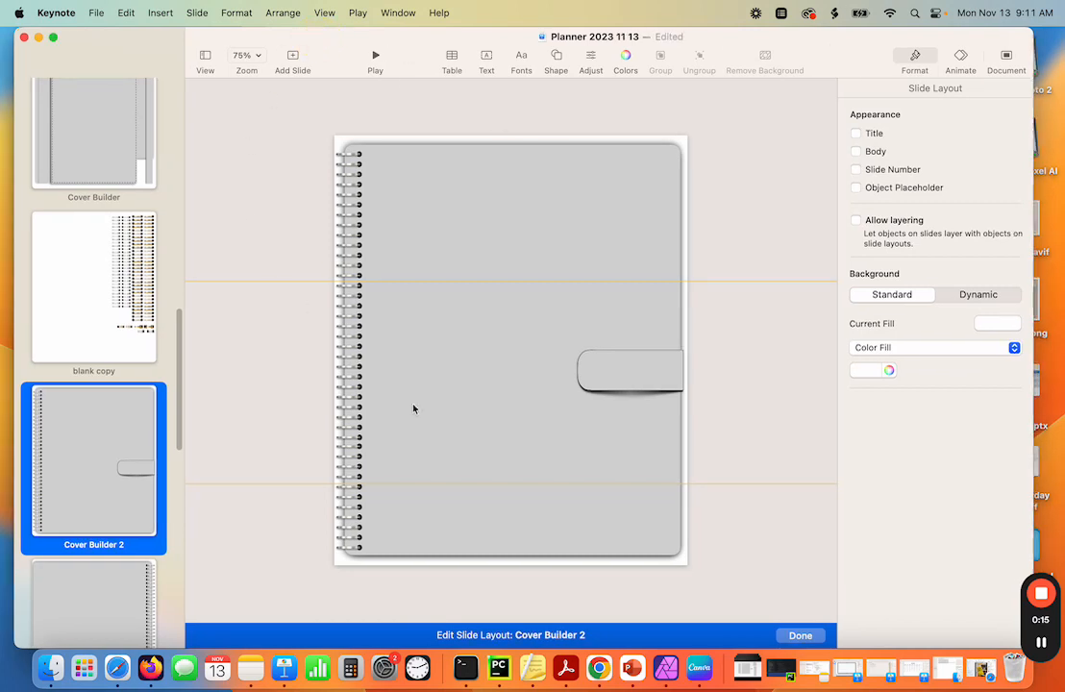
{"action": "left_click", "coordinate": [795, 636]}
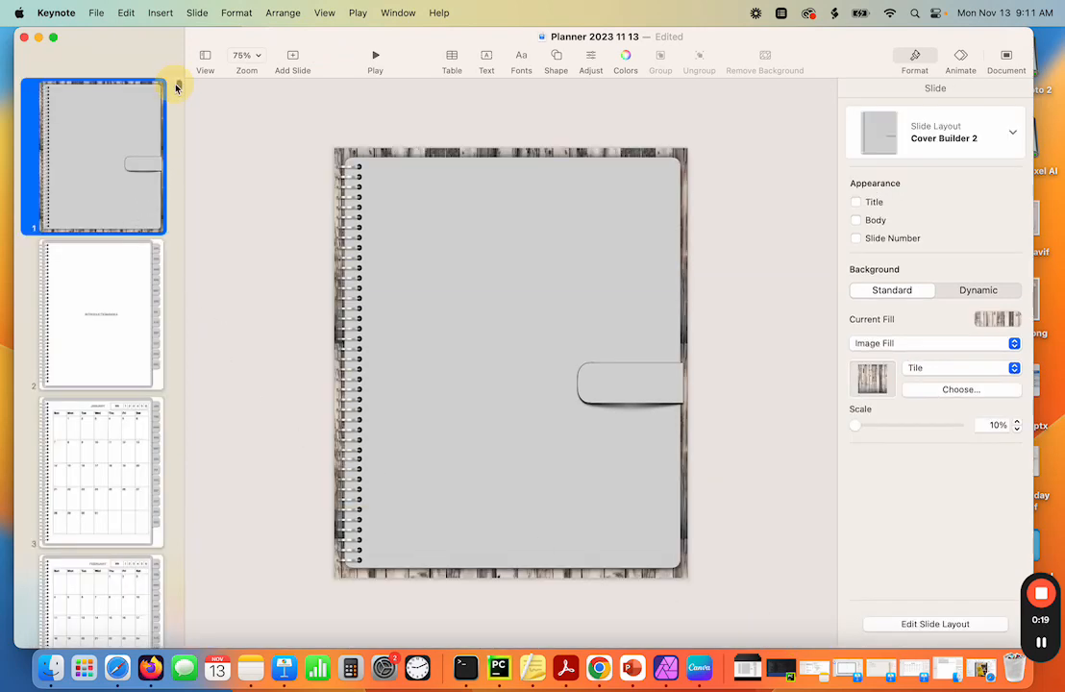
{"action": "scroll", "coordinate": [176, 96], "scroll_direction": "down", "scroll_amount": 10}
{"action": "scroll", "coordinate": [179, 93], "scroll_direction": "up", "scroll_amount": 10}
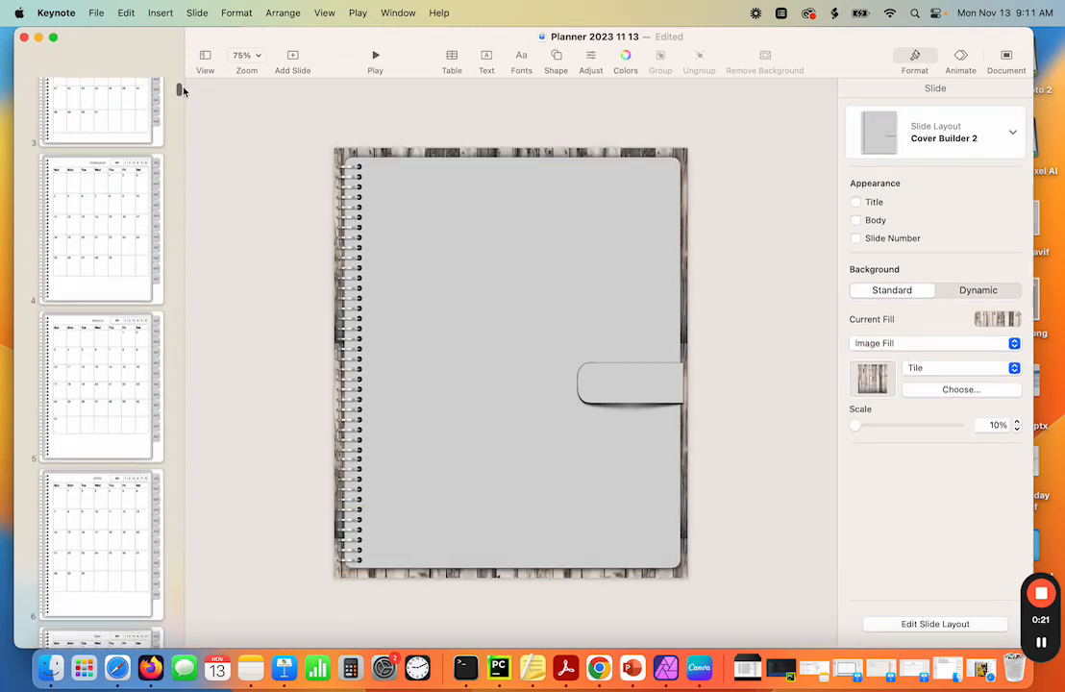
{"action": "left_click", "coordinate": [115, 323]}
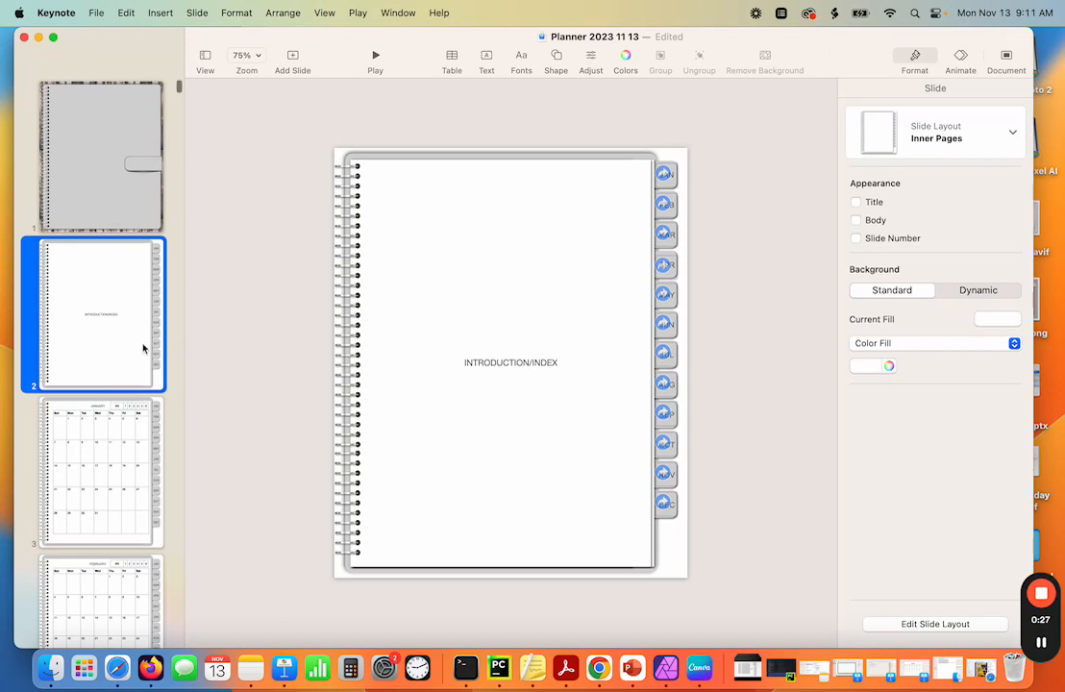
{"action": "scroll", "coordinate": [105, 356], "scroll_direction": "down", "scroll_amount": 3}
{"action": "scroll", "coordinate": [105, 355], "scroll_direction": "down", "scroll_amount": 15}
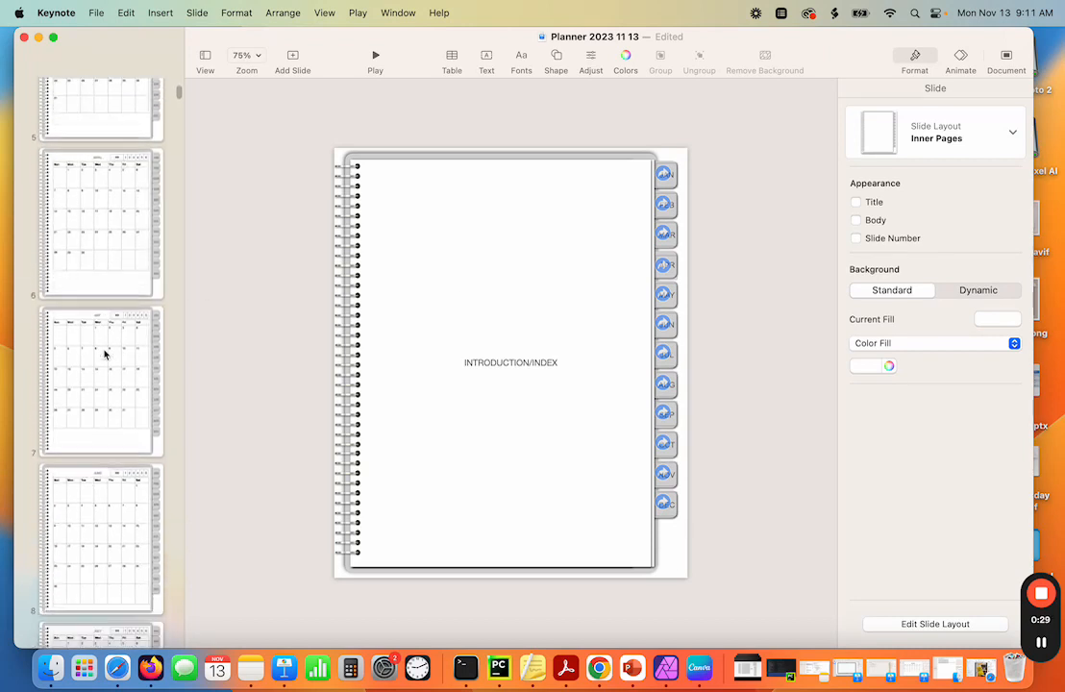
{"action": "scroll", "coordinate": [106, 354], "scroll_direction": "down", "scroll_amount": 5}
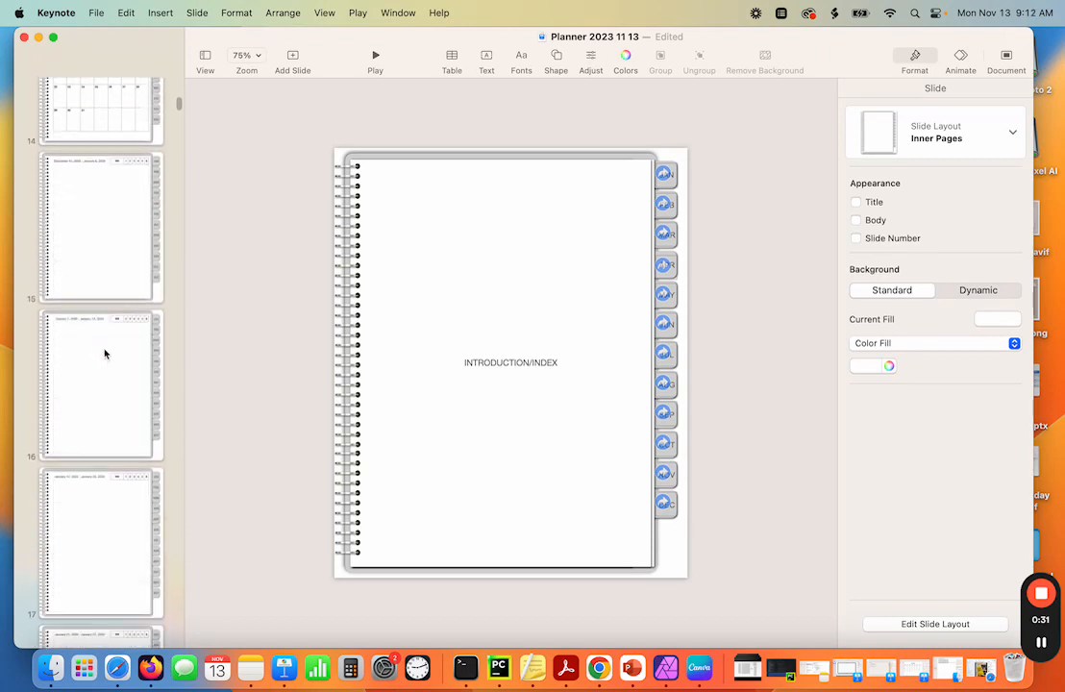
{"action": "scroll", "coordinate": [125, 277], "scroll_direction": "down", "scroll_amount": 20}
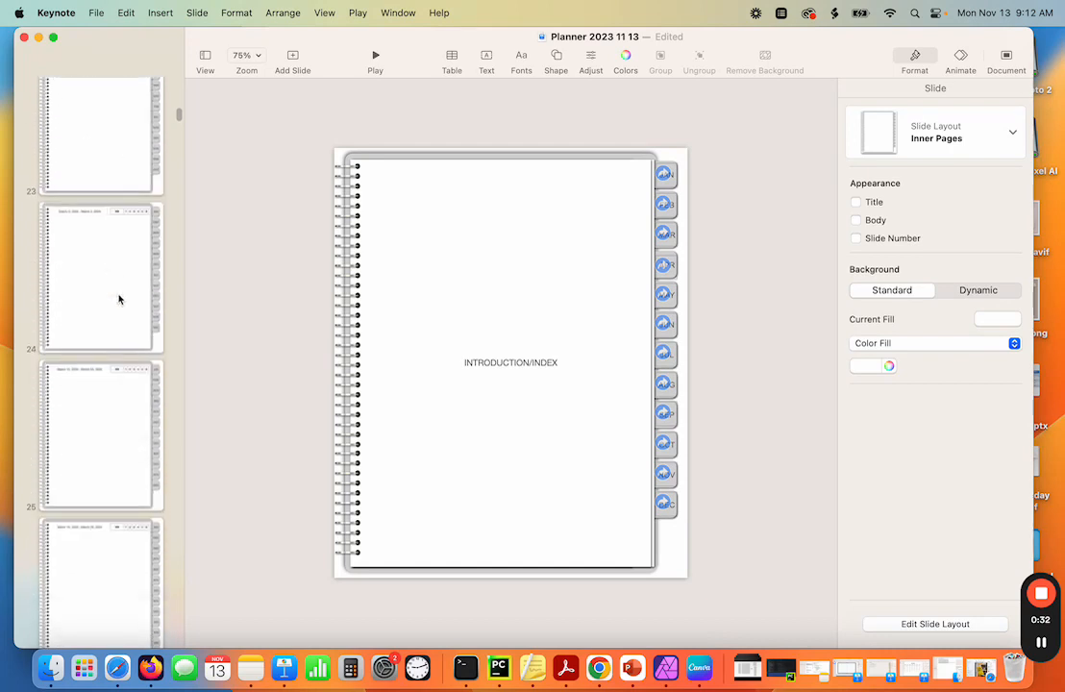
{"action": "left_click_drag", "start_coordinate": [177, 124], "coordinate": [178, 637]}
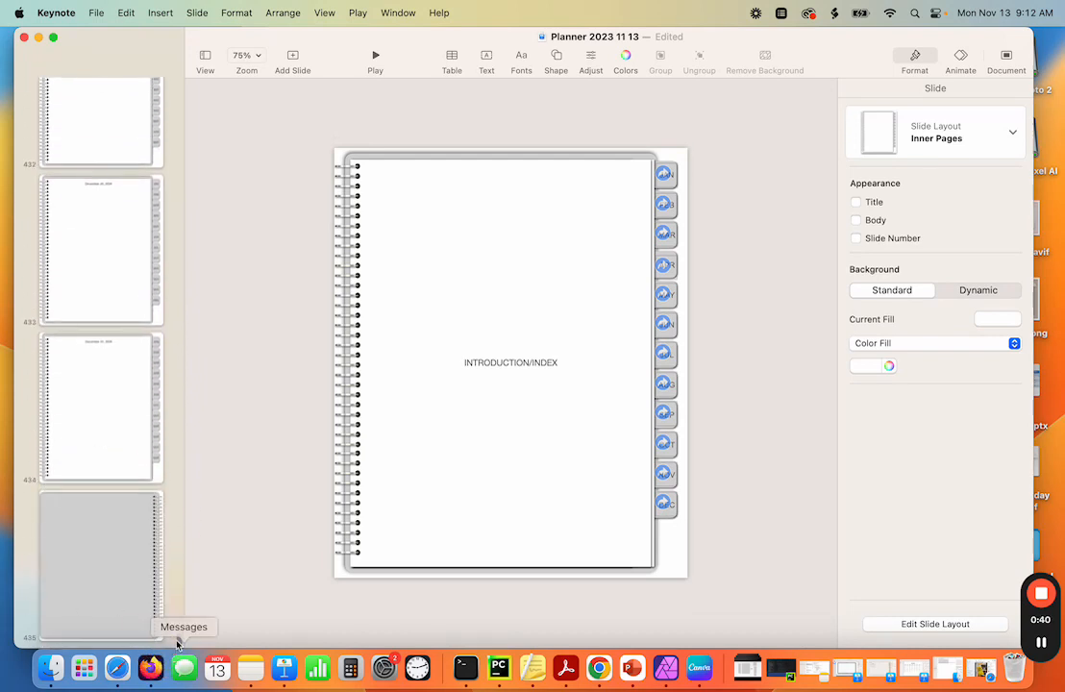
{"action": "left_click_drag", "start_coordinate": [177, 636], "coordinate": [175, 86]}
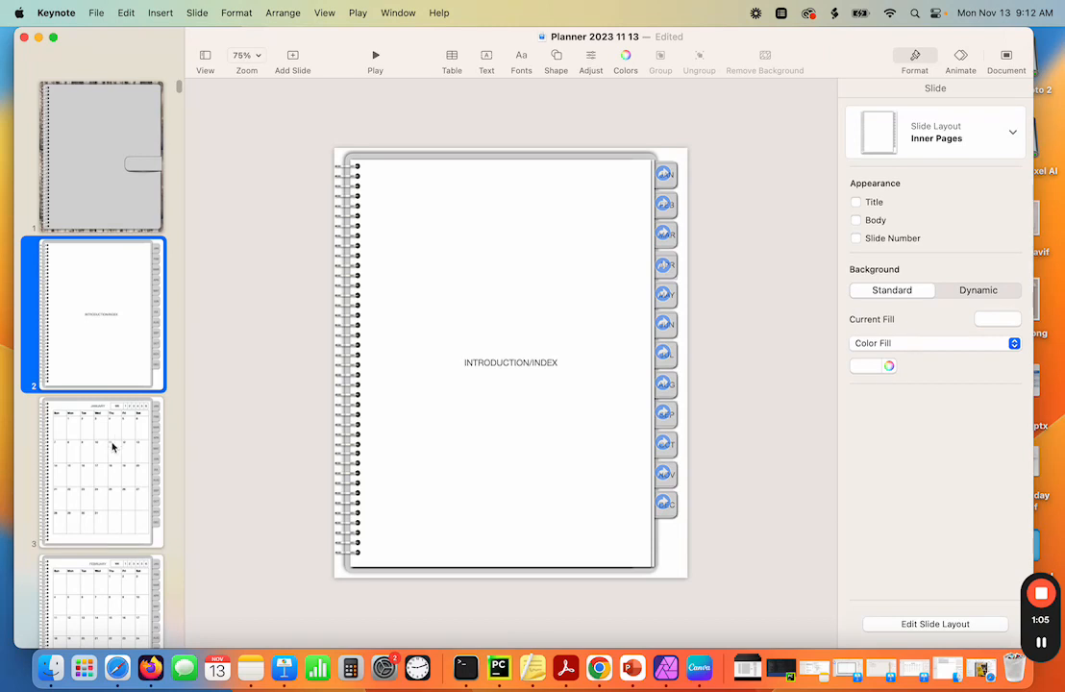
View the January and February calendar slides and return to the front cover slide
{"action": "left_click", "coordinate": [113, 446]}
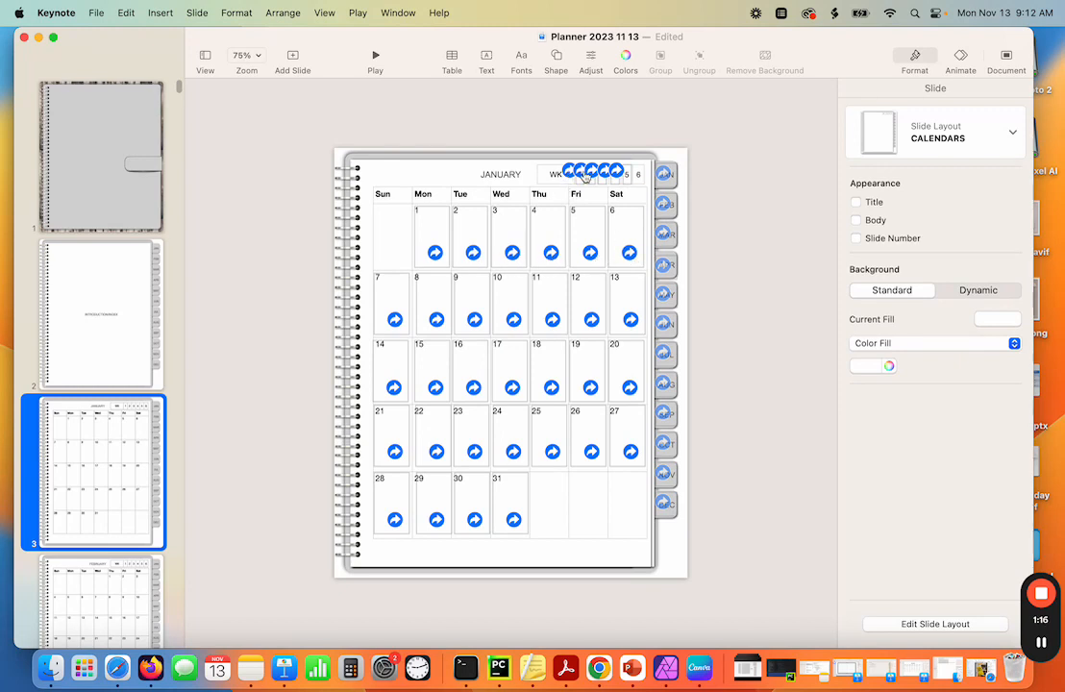
{"action": "left_click", "coordinate": [108, 574]}
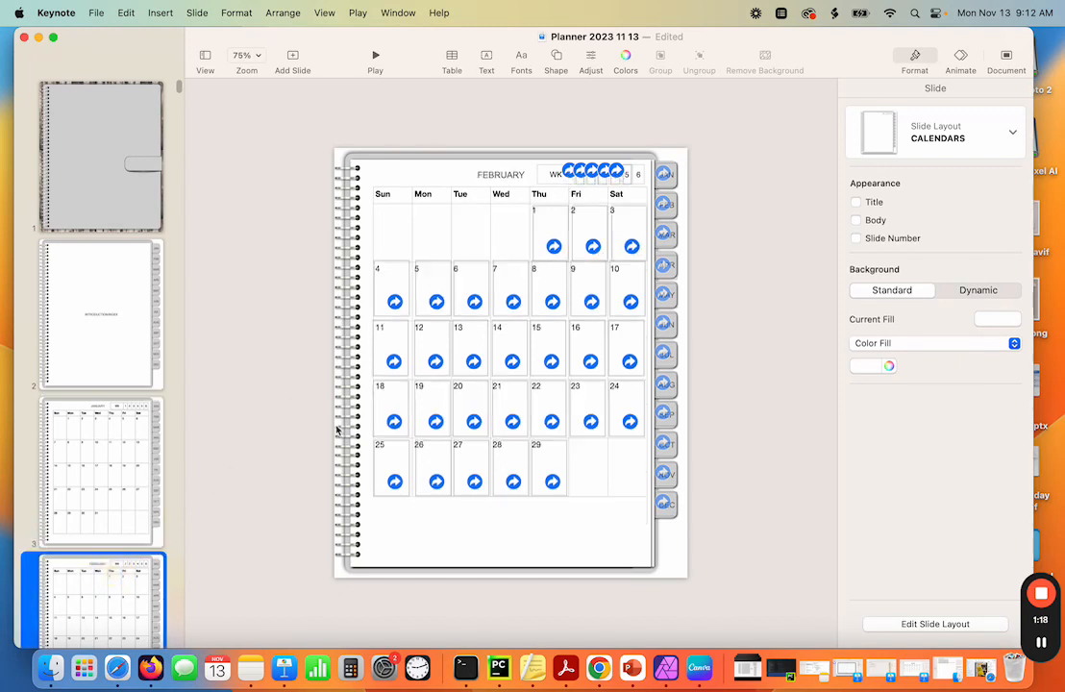
{"action": "left_click", "coordinate": [105, 156]}
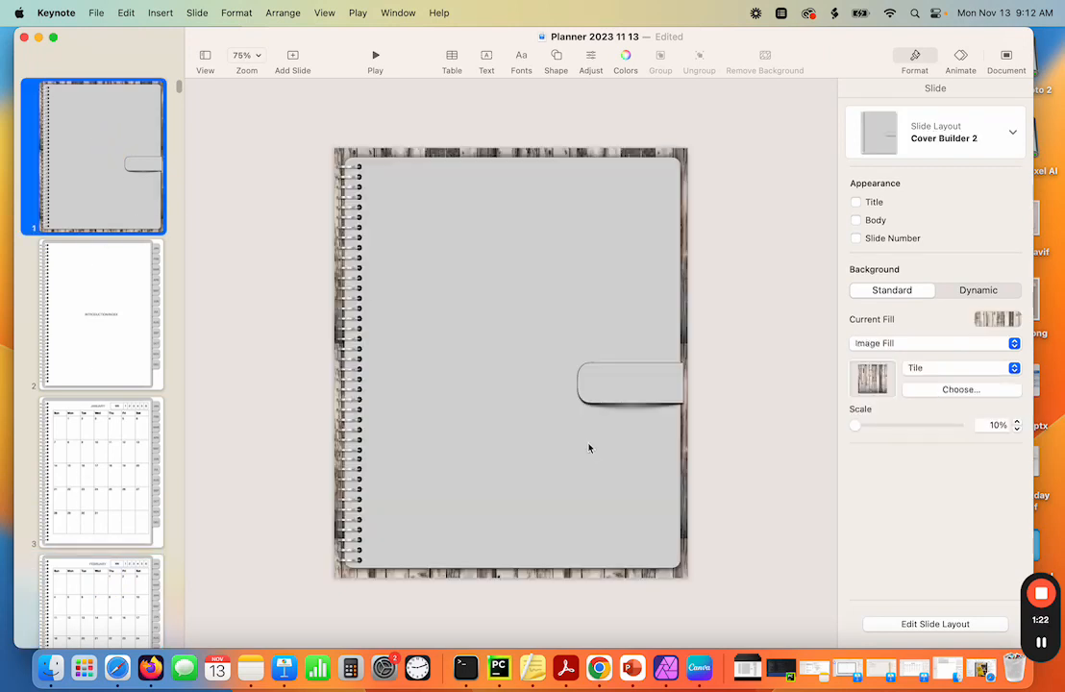
Open the cover slide's layout for editing and examine the blank, Decorative Widgets, Layout Widgets and Layout Widgets copy layouts
{"action": "left_click", "coordinate": [917, 625]}
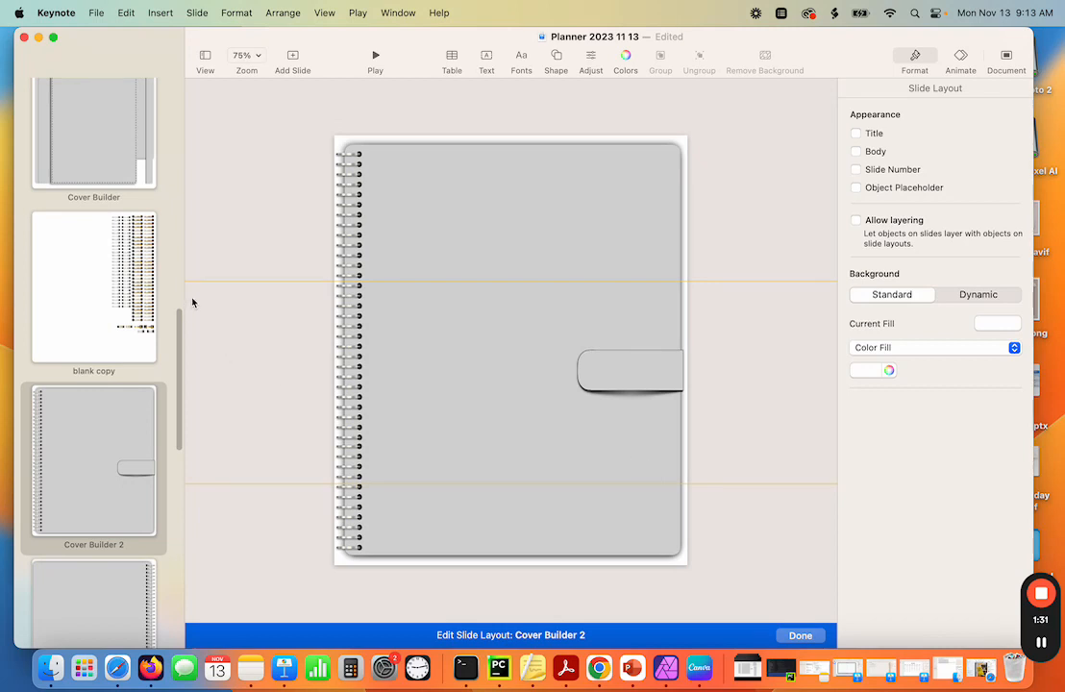
{"action": "left_click_drag", "start_coordinate": [177, 344], "coordinate": [209, 100]}
{"action": "left_click", "coordinate": [97, 185]}
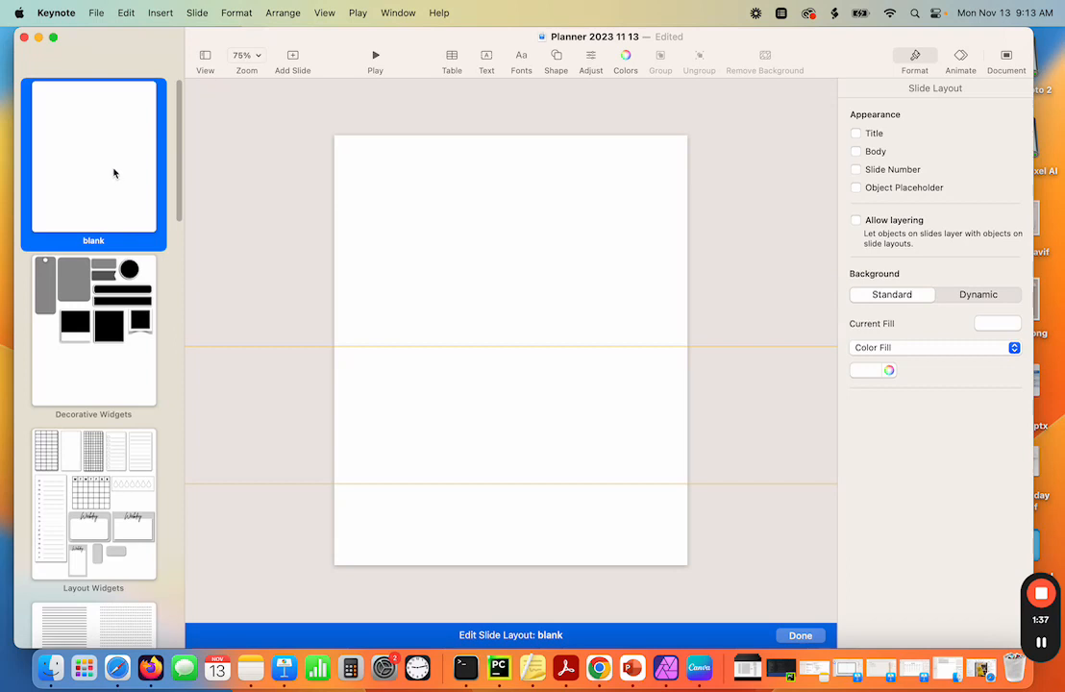
{"action": "left_click", "coordinate": [109, 357]}
{"action": "scroll", "coordinate": [108, 366], "scroll_direction": "down", "scroll_amount": 5}
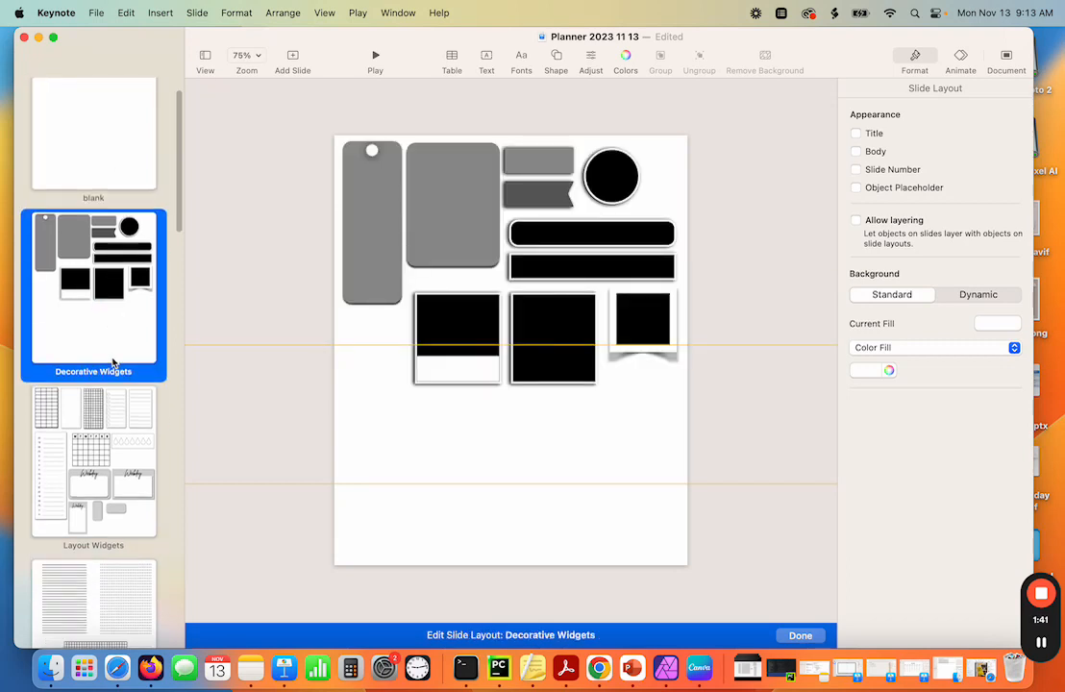
{"action": "left_click", "coordinate": [112, 357]}
{"action": "scroll", "coordinate": [113, 355], "scroll_direction": "down", "scroll_amount": 1}
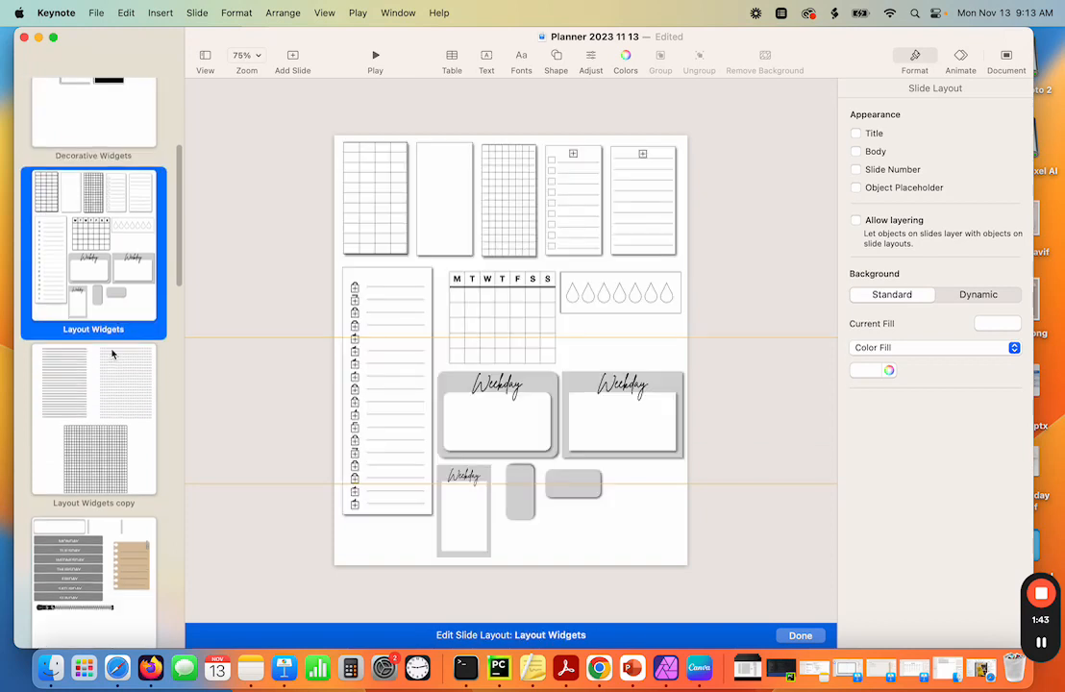
{"action": "left_click", "coordinate": [118, 381]}
{"action": "scroll", "coordinate": [119, 317], "scroll_direction": "down", "scroll_amount": 3}
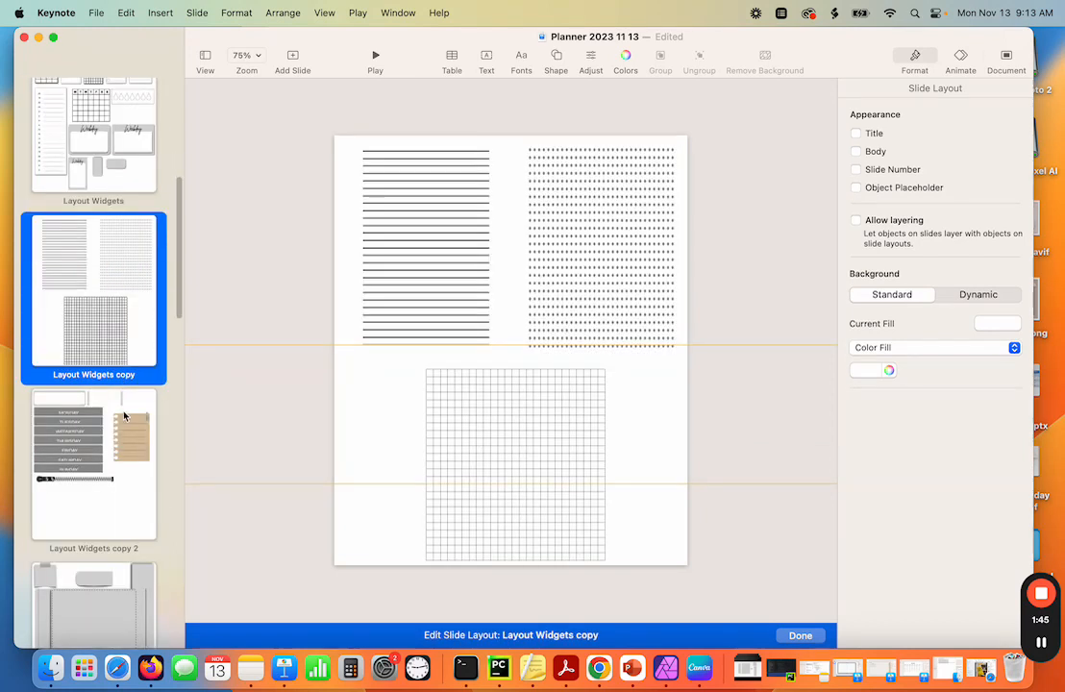
Examine the Layout Widgets copy 2, Cover Builder, blank copy and Cover Builder 2 layouts
{"action": "left_click", "coordinate": [124, 413]}
{"action": "scroll", "coordinate": [125, 408], "scroll_direction": "down", "scroll_amount": 4}
{"action": "left_click", "coordinate": [125, 401]}
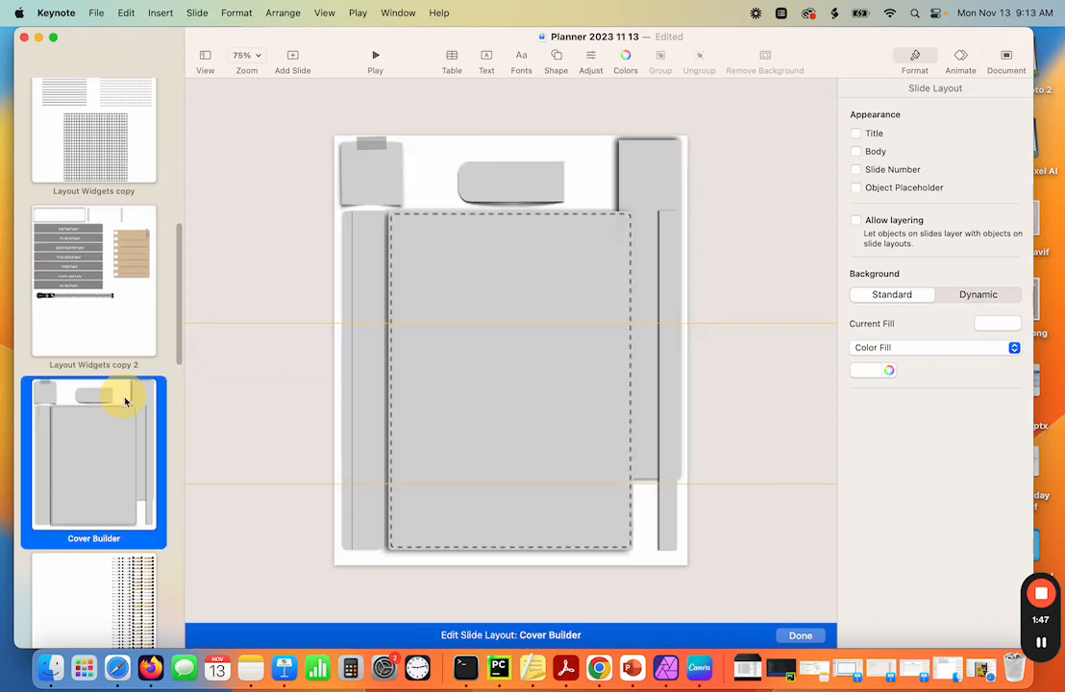
{"action": "scroll", "coordinate": [125, 401], "scroll_direction": "down", "scroll_amount": 2}
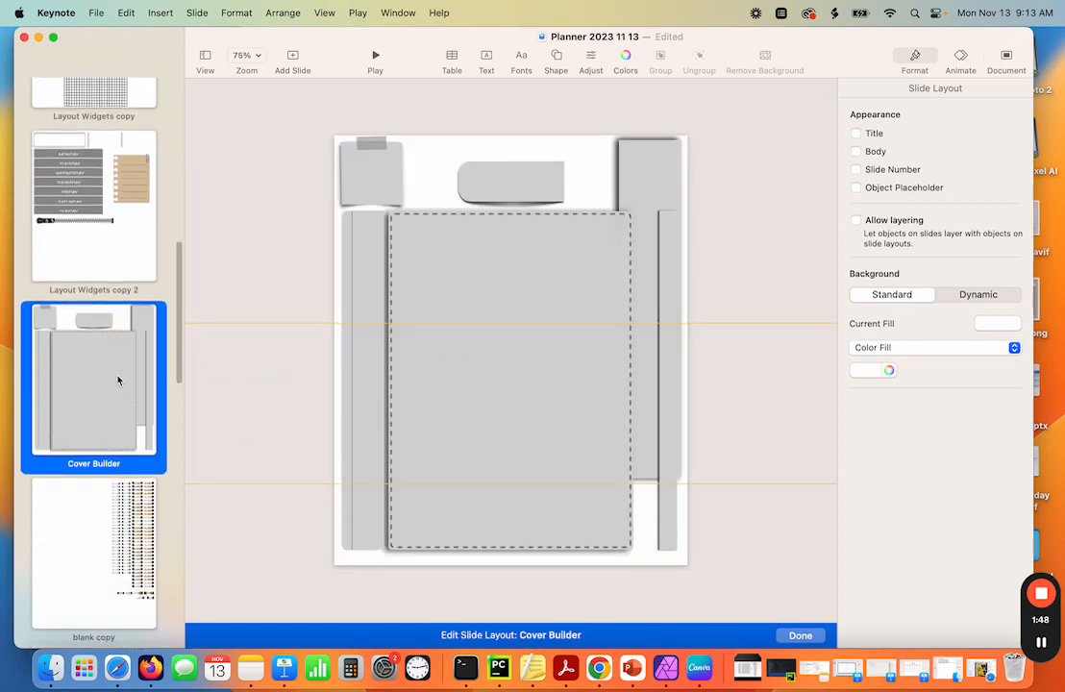
{"action": "scroll", "coordinate": [117, 381], "scroll_direction": "down", "scroll_amount": 3}
{"action": "left_click", "coordinate": [101, 393]}
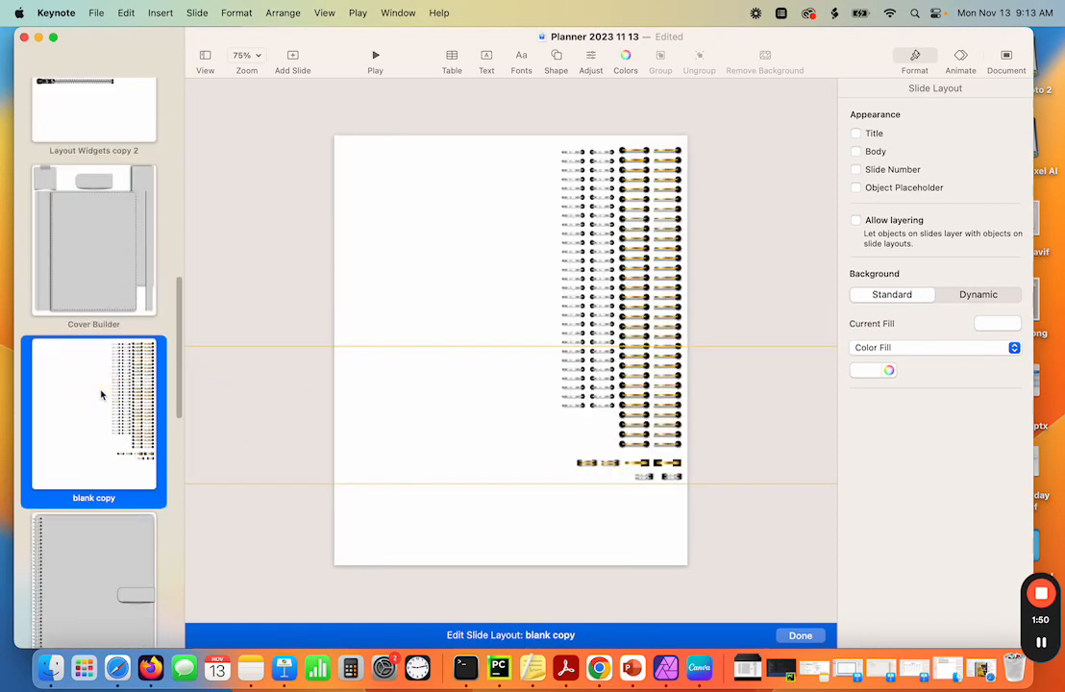
{"action": "scroll", "coordinate": [102, 399], "scroll_direction": "down", "scroll_amount": 4}
{"action": "left_click", "coordinate": [105, 399]}
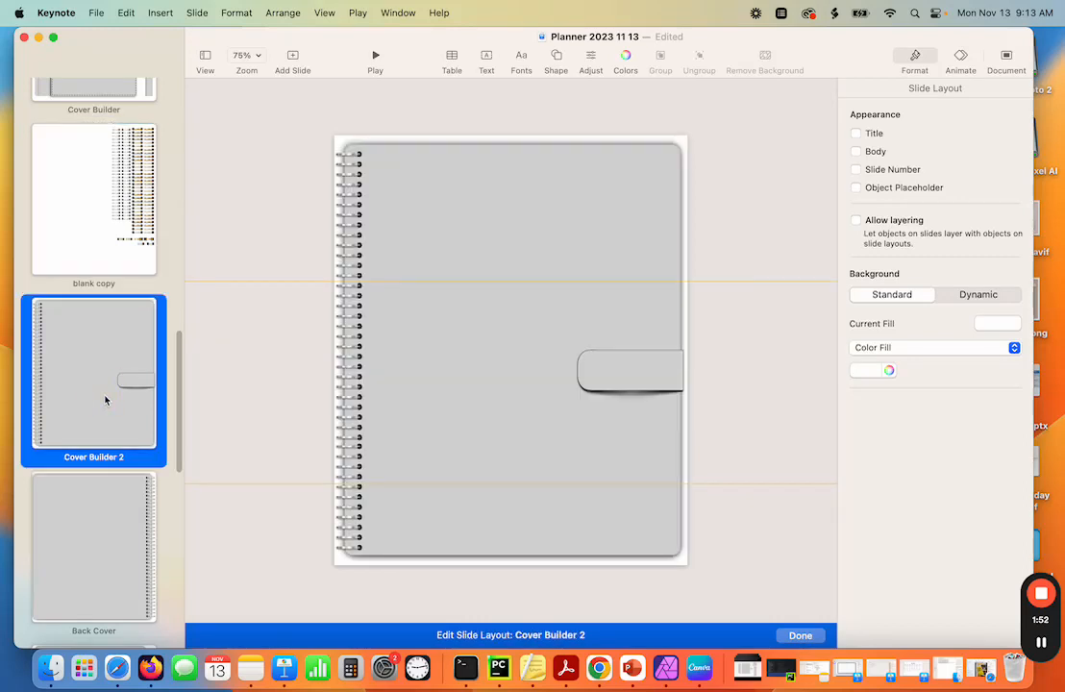
Rename the Cover Builder 2 layout as Cover 1
{"action": "scroll", "coordinate": [91, 384], "scroll_direction": "down", "scroll_amount": 1}
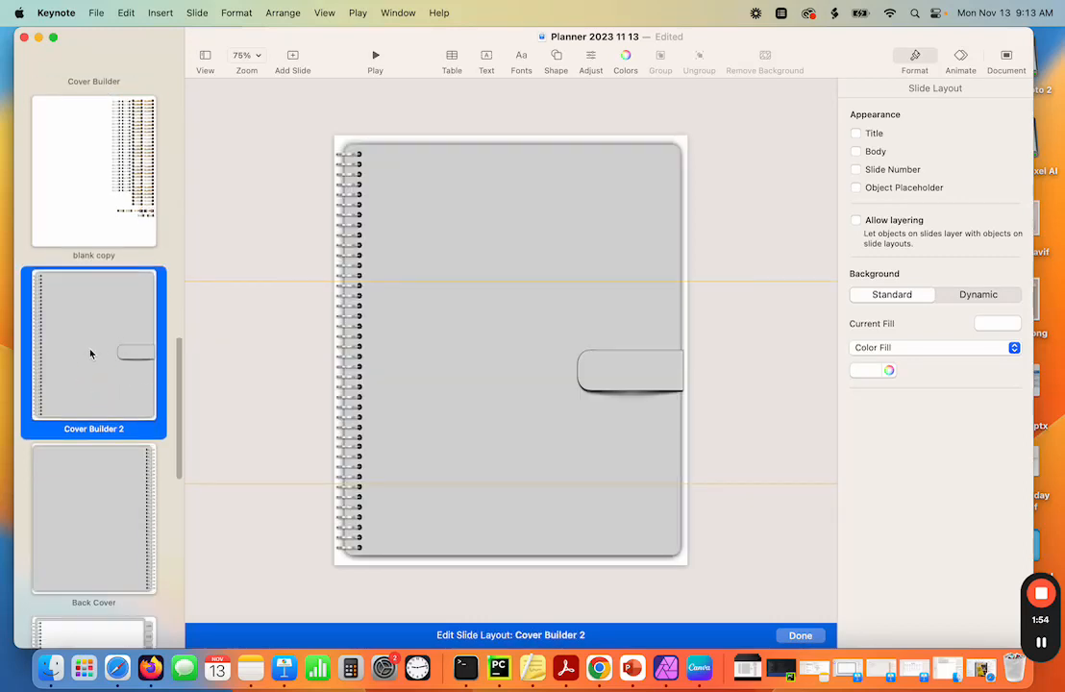
{"action": "double_click", "coordinate": [104, 430]}
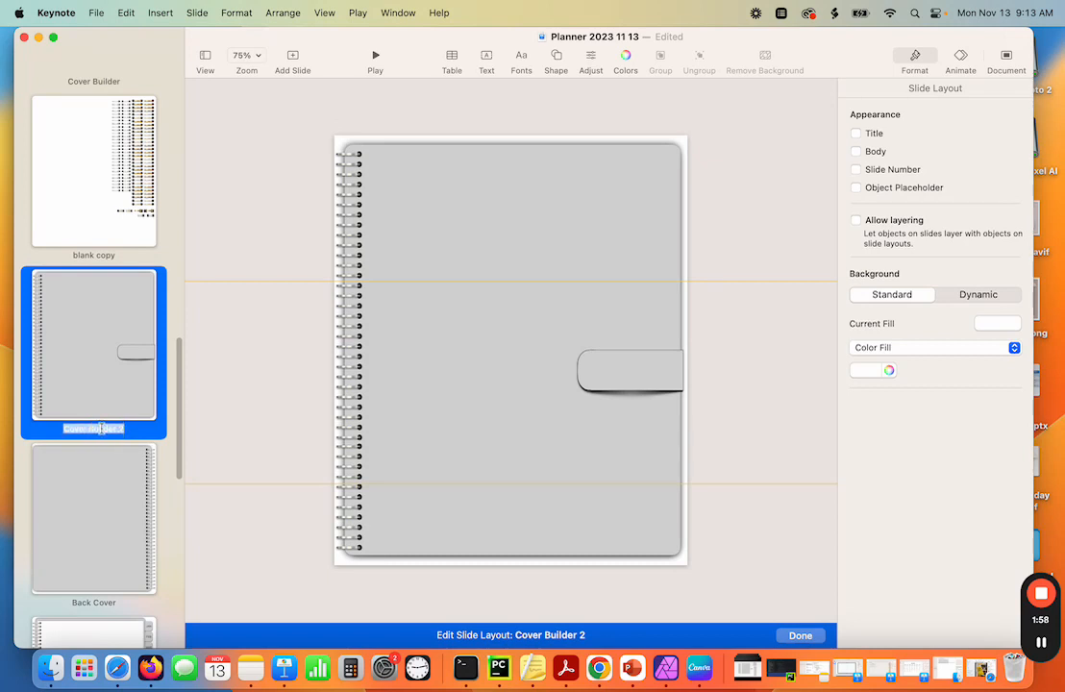
{"action": "type", "text": "c"}
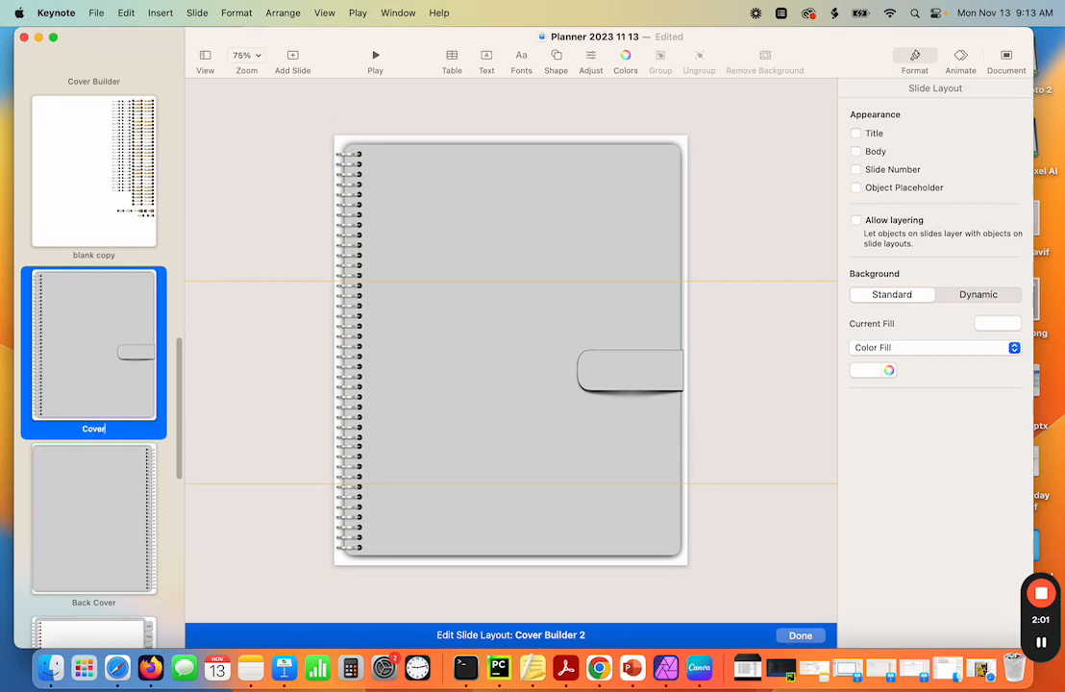
{"action": "type", "text": "over 1"}
{"action": "key", "text": "Return"}
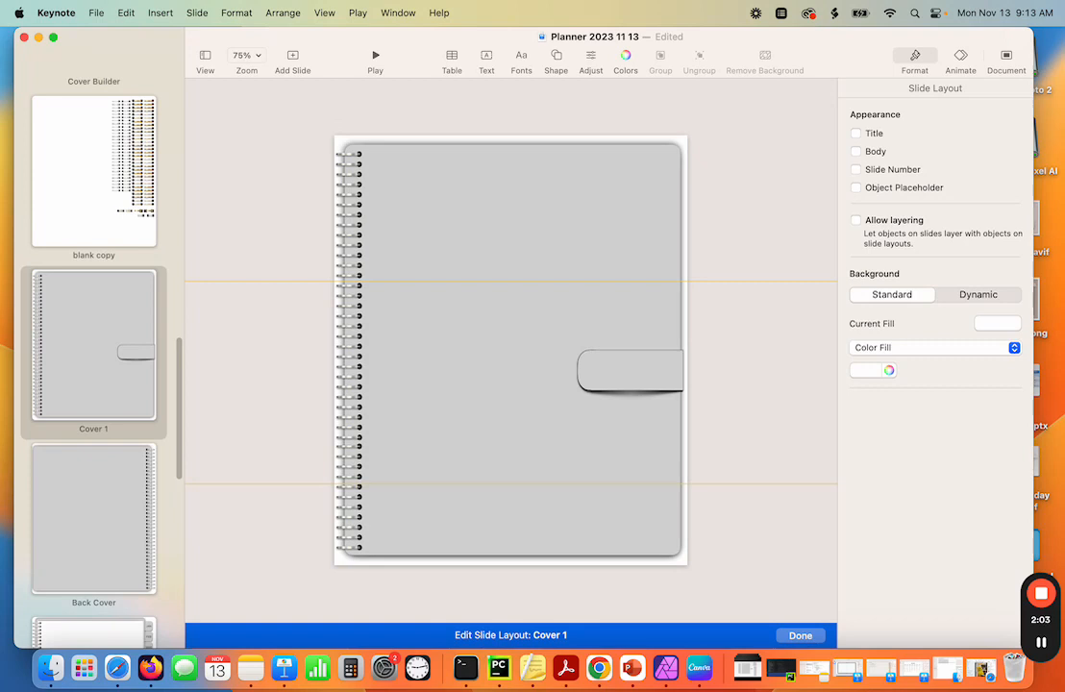
Change the notebook cover shape's fill to an image fill using 2.jpg
{"action": "left_click", "coordinate": [479, 388]}
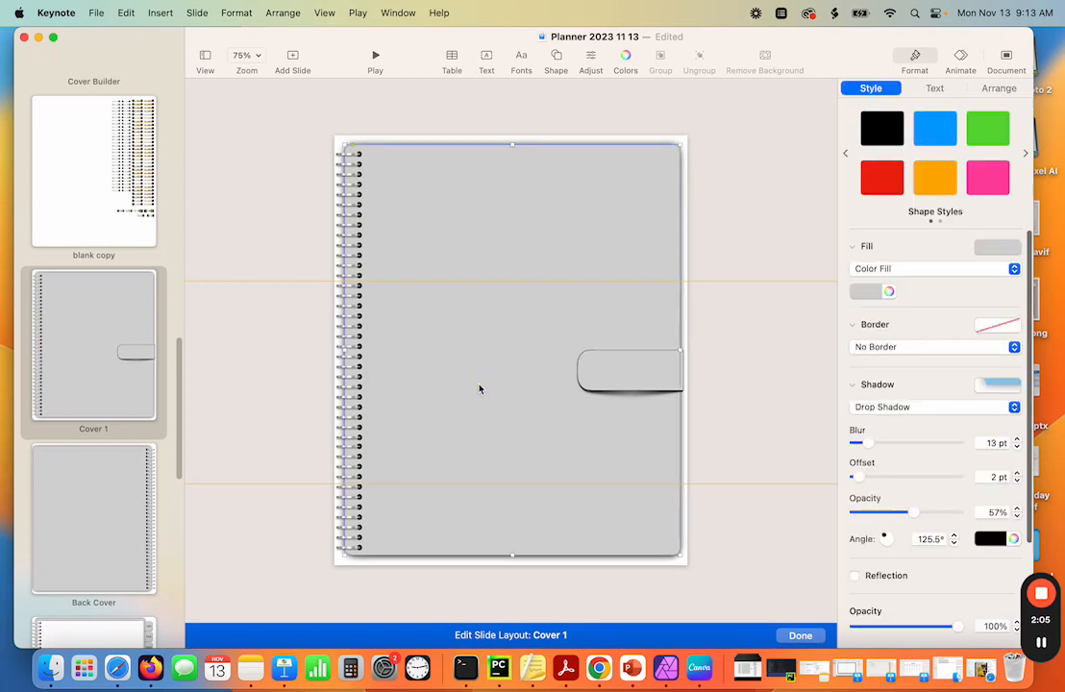
{"action": "left_click", "coordinate": [481, 371]}
{"action": "left_click", "coordinate": [923, 270]}
{"action": "left_click", "coordinate": [910, 312]}
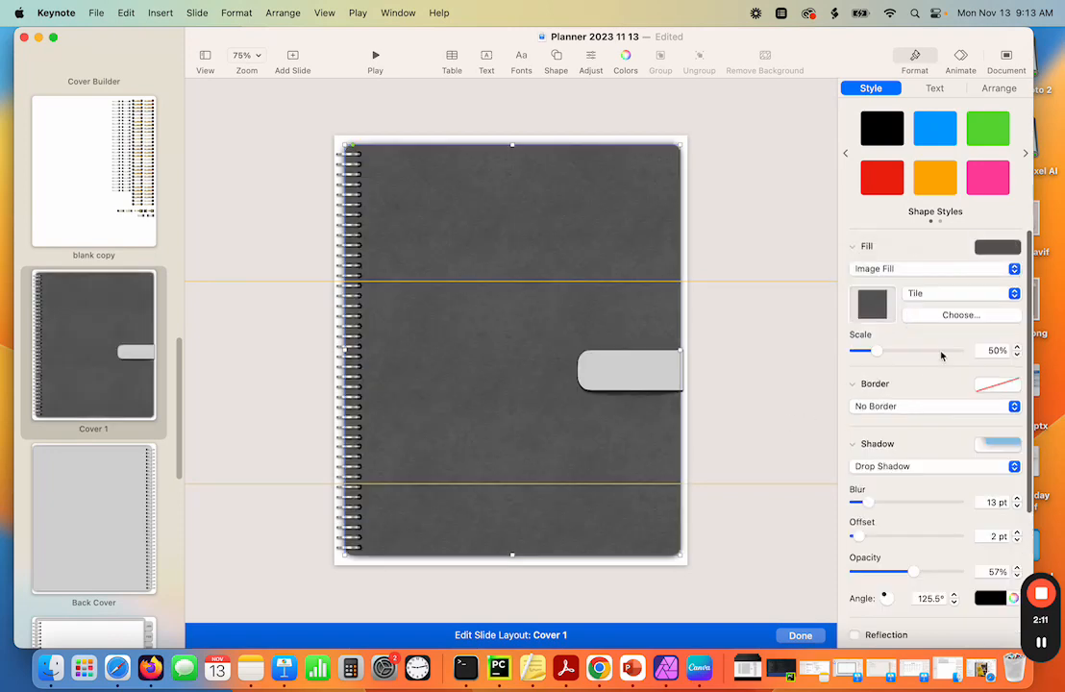
{"action": "left_click", "coordinate": [954, 314]}
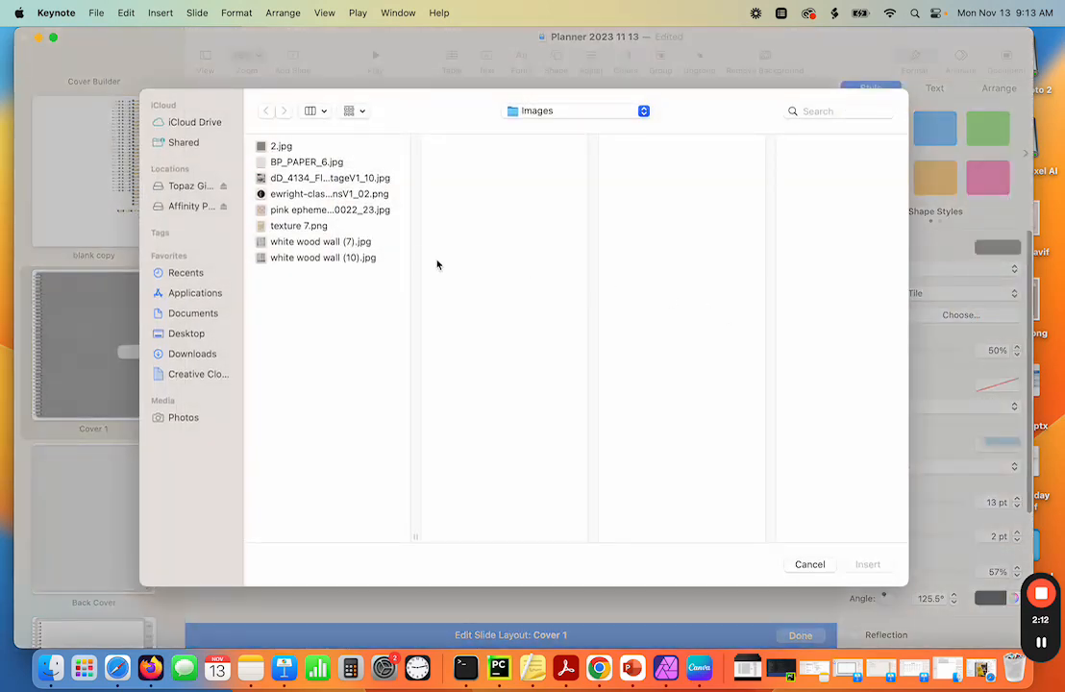
{"action": "left_click", "coordinate": [276, 146]}
{"action": "left_click", "coordinate": [863, 565]}
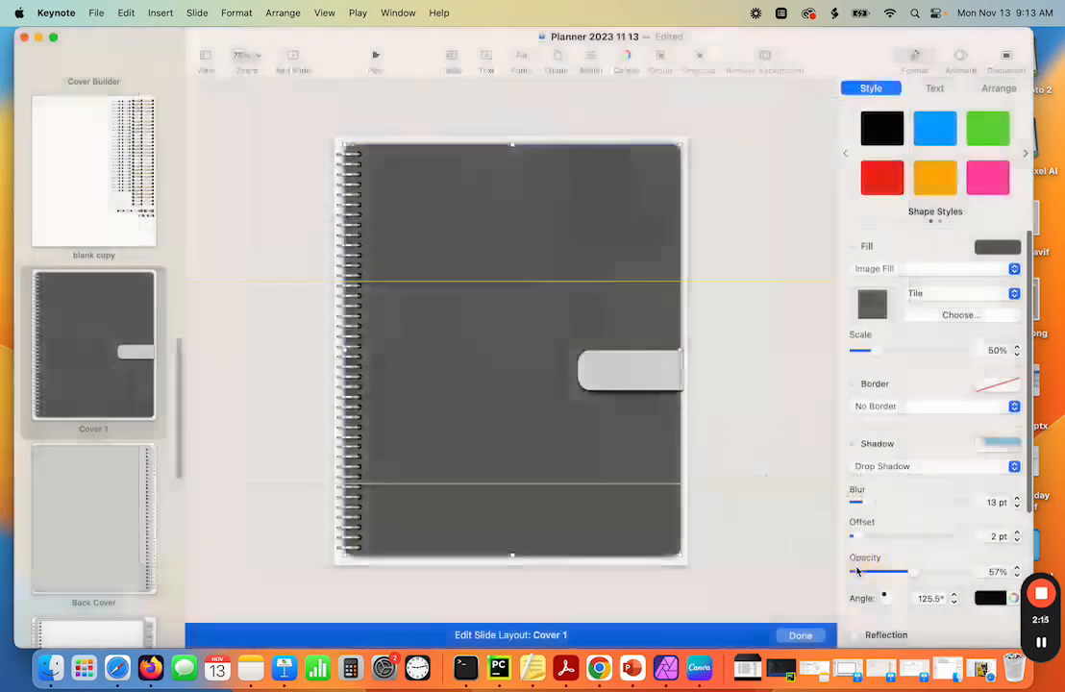
Give the cover's closure strap an image fill with the leather texture, tiled at 20% scale
{"action": "left_click", "coordinate": [620, 381]}
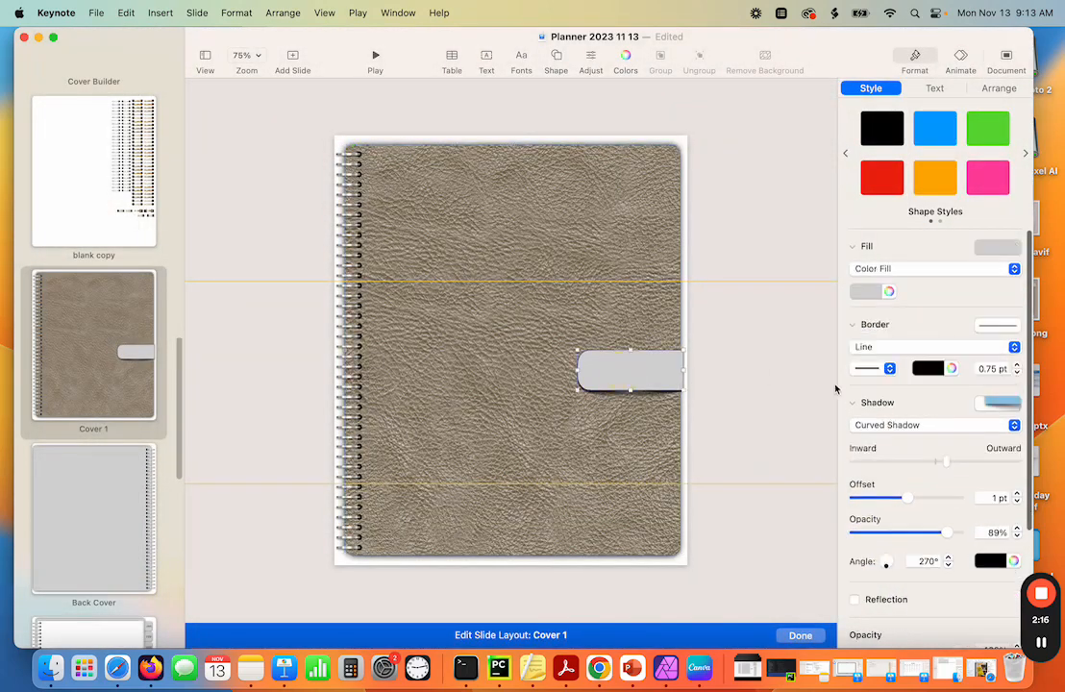
{"action": "left_click", "coordinate": [915, 269]}
{"action": "left_click", "coordinate": [899, 313]}
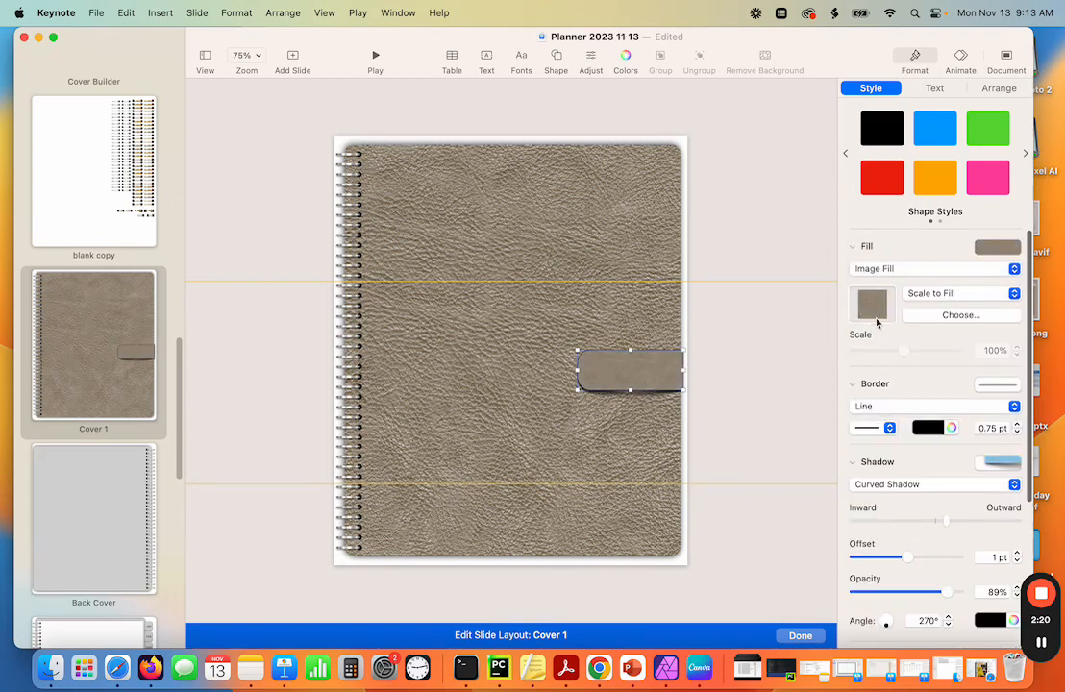
{"action": "left_click", "coordinate": [917, 293]}
{"action": "left_click", "coordinate": [918, 279]}
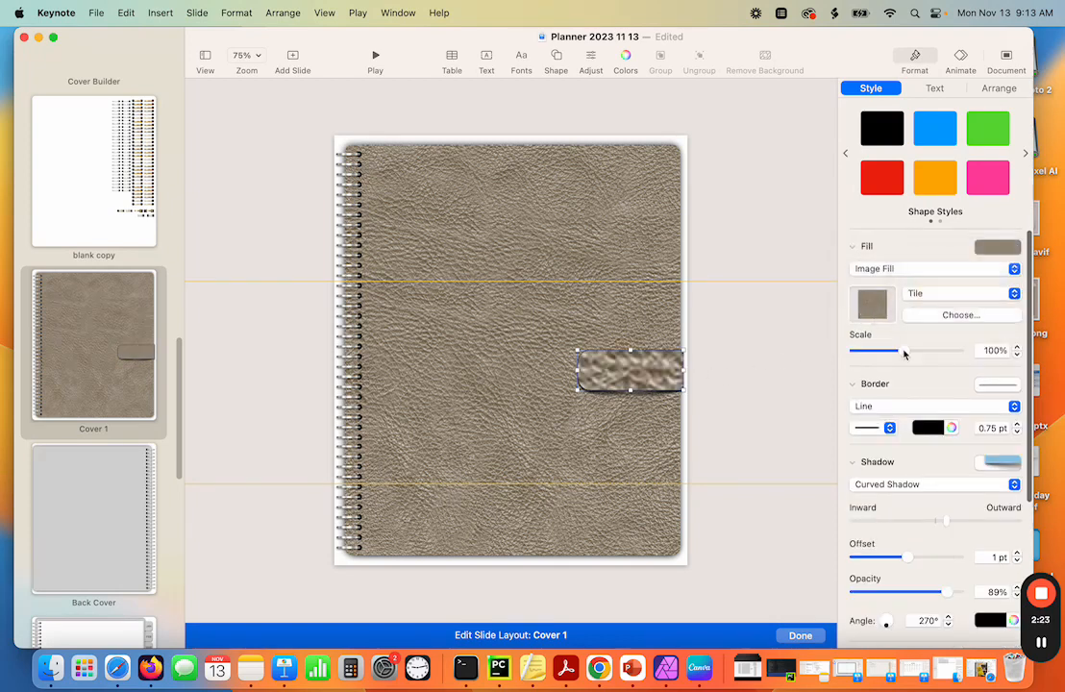
{"action": "left_click_drag", "start_coordinate": [904, 352], "coordinate": [862, 355]}
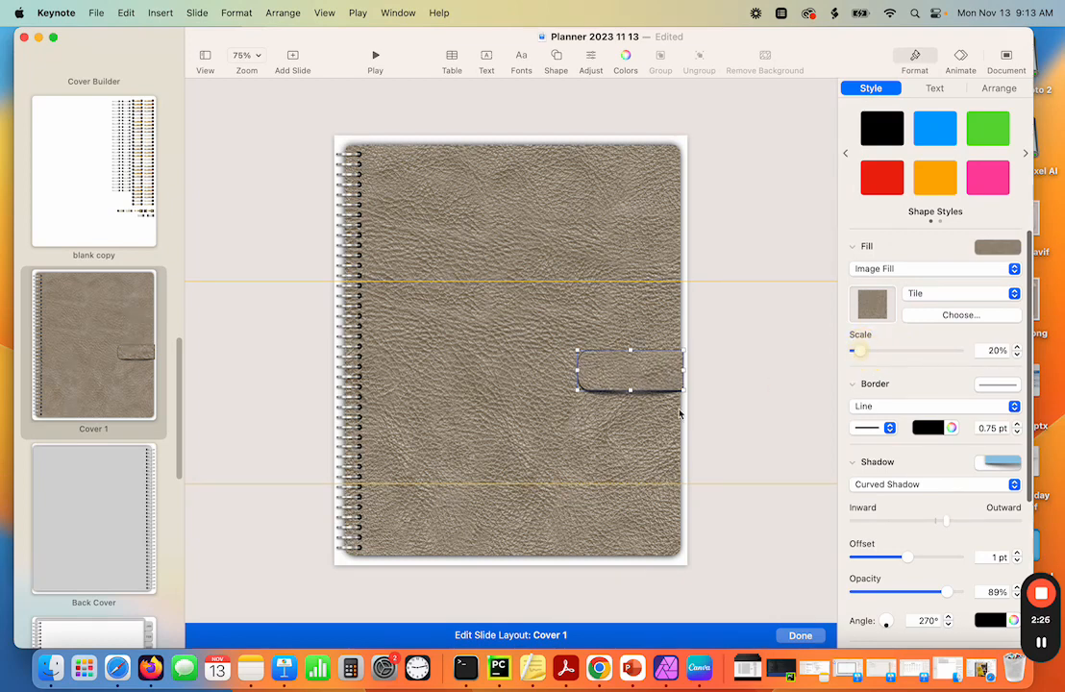
Insert the image ewright-classybuttonsV1_02.png and shrink it to fit as a button on the closure strap's rounded end
{"action": "left_click", "coordinate": [620, 418]}
{"action": "left_click", "coordinate": [588, 330]}
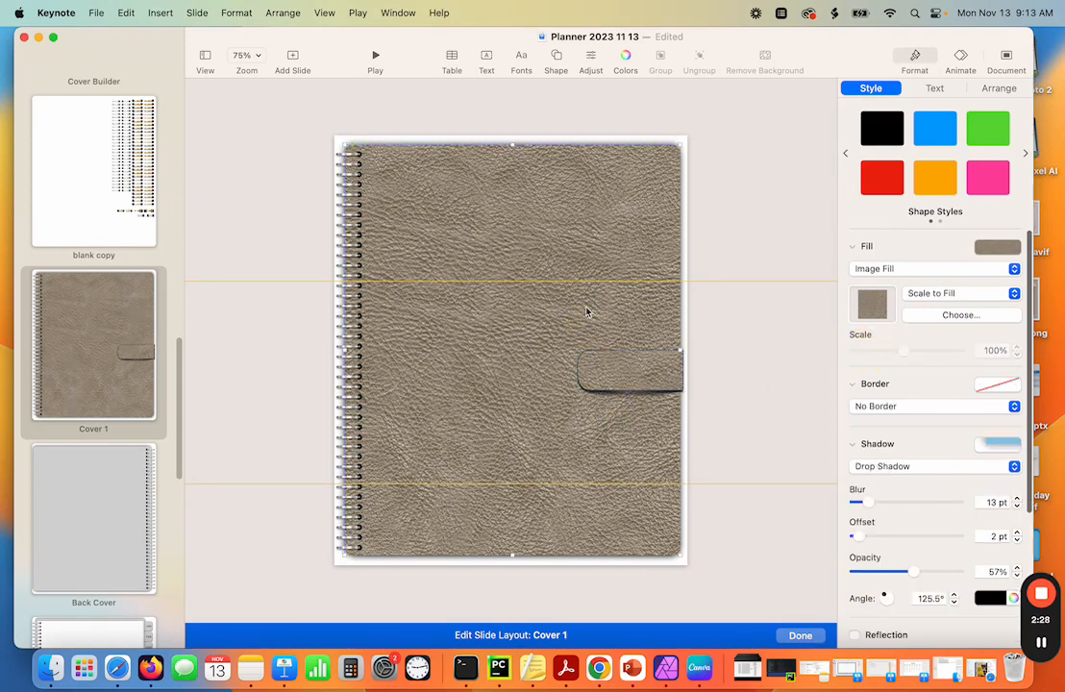
{"action": "left_click", "coordinate": [575, 236]}
{"action": "left_click", "coordinate": [159, 14]}
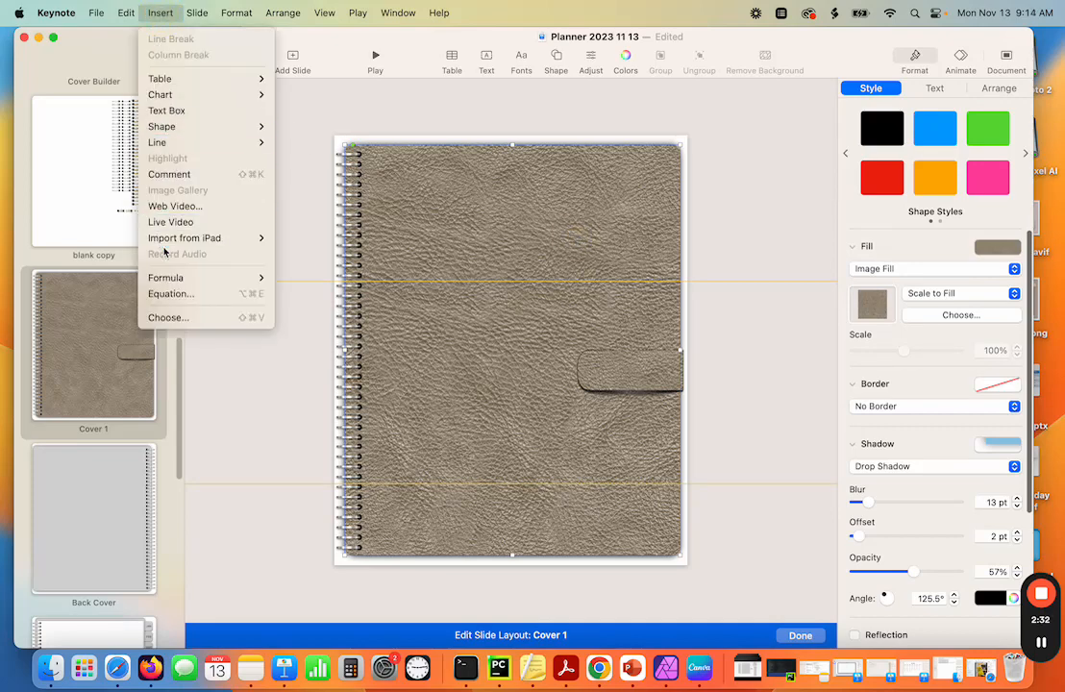
{"action": "left_click", "coordinate": [170, 317]}
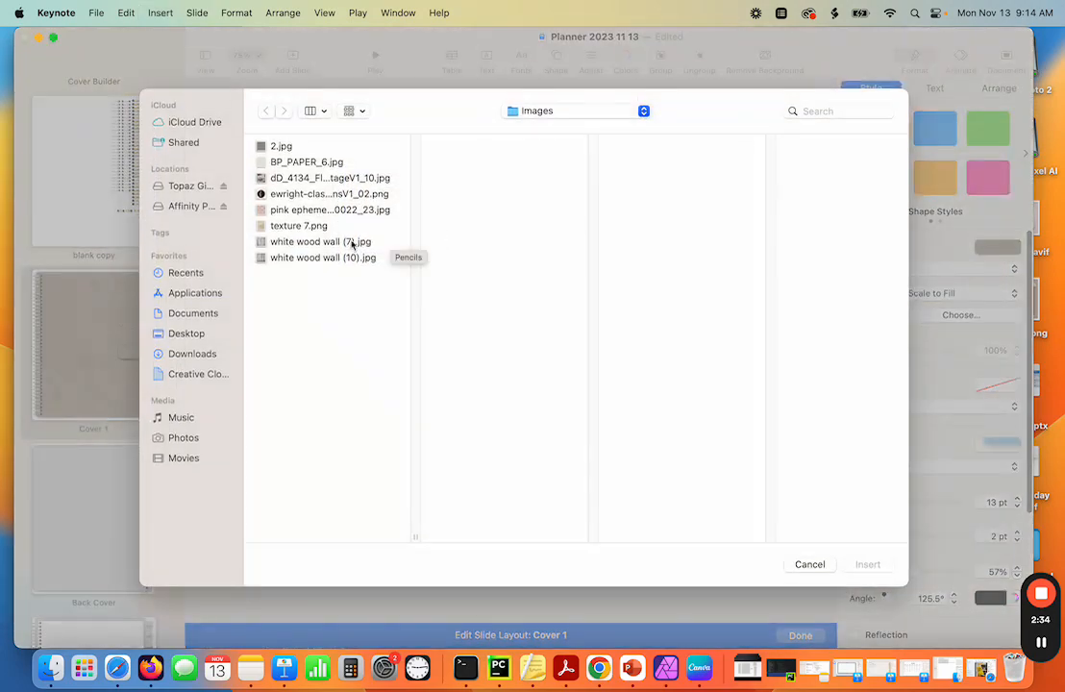
{"action": "left_click", "coordinate": [290, 194]}
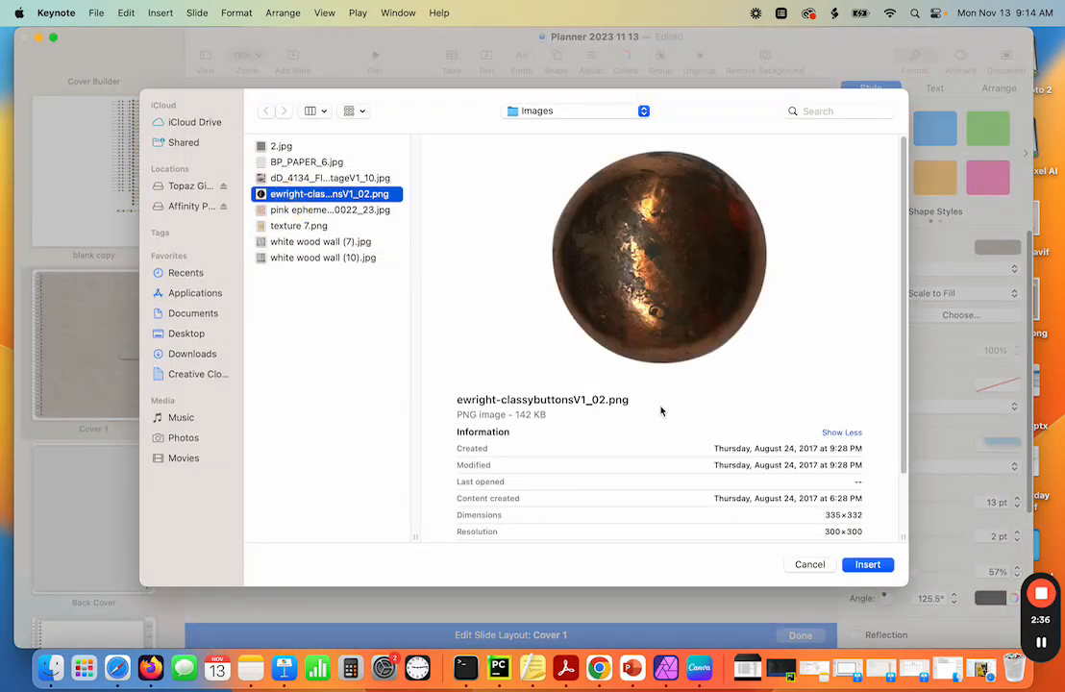
{"action": "left_click", "coordinate": [868, 564]}
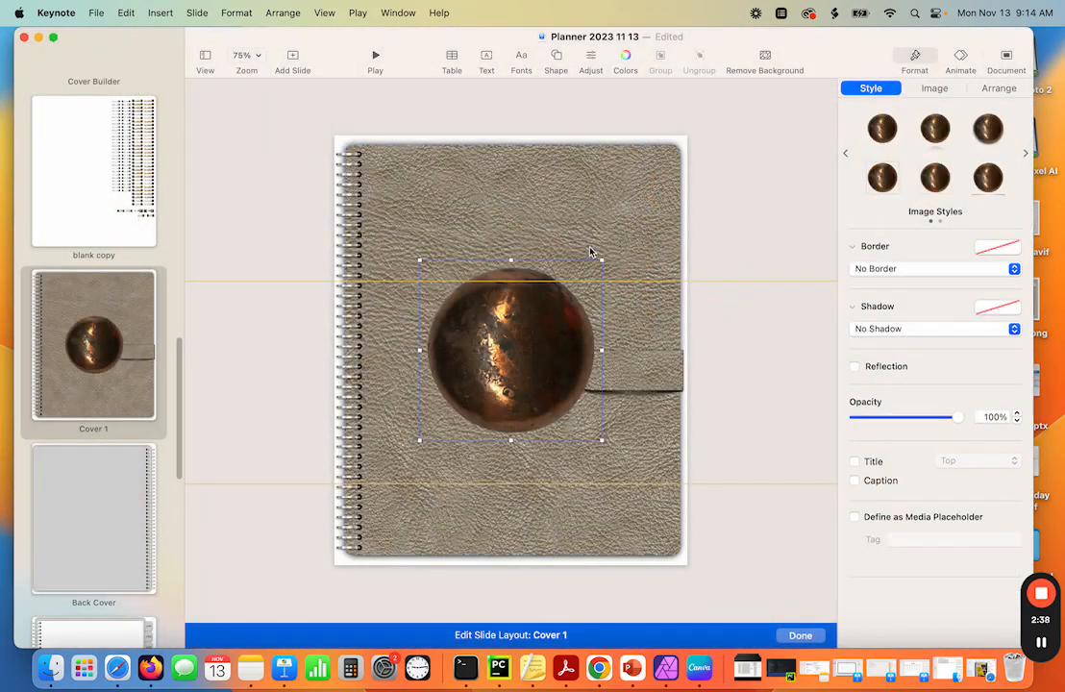
{"action": "left_click_drag", "start_coordinate": [599, 260], "coordinate": [625, 359]}
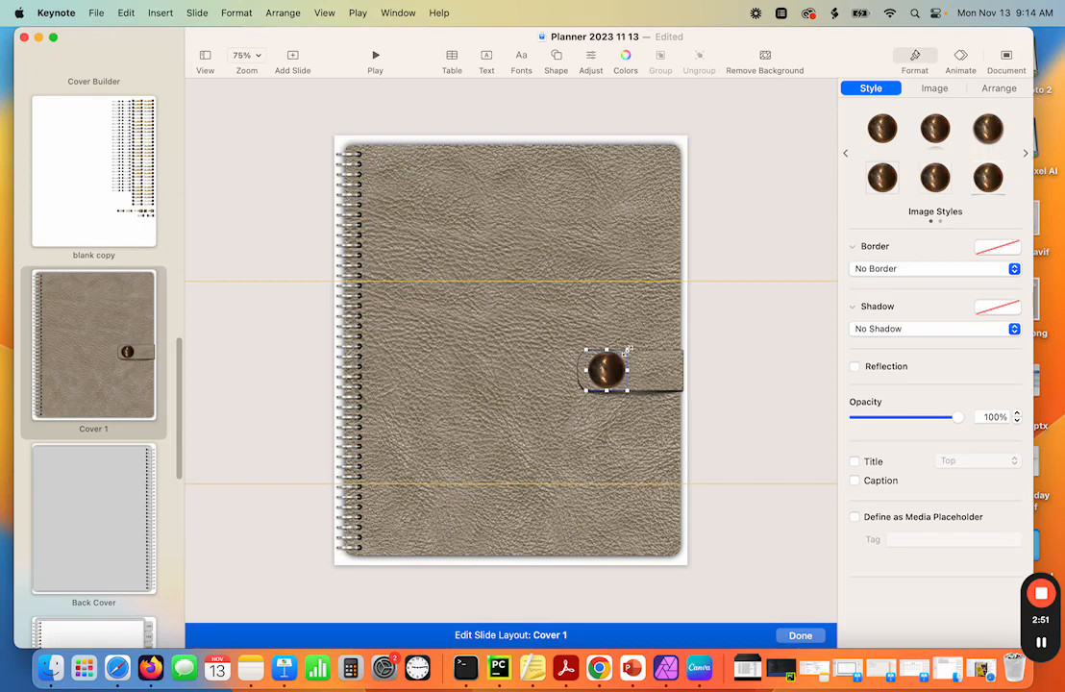
{"action": "left_click_drag", "start_coordinate": [627, 352], "coordinate": [607, 376]}
Add a drop shadow to the button image on the closure strap
{"action": "left_click", "coordinate": [905, 329]}
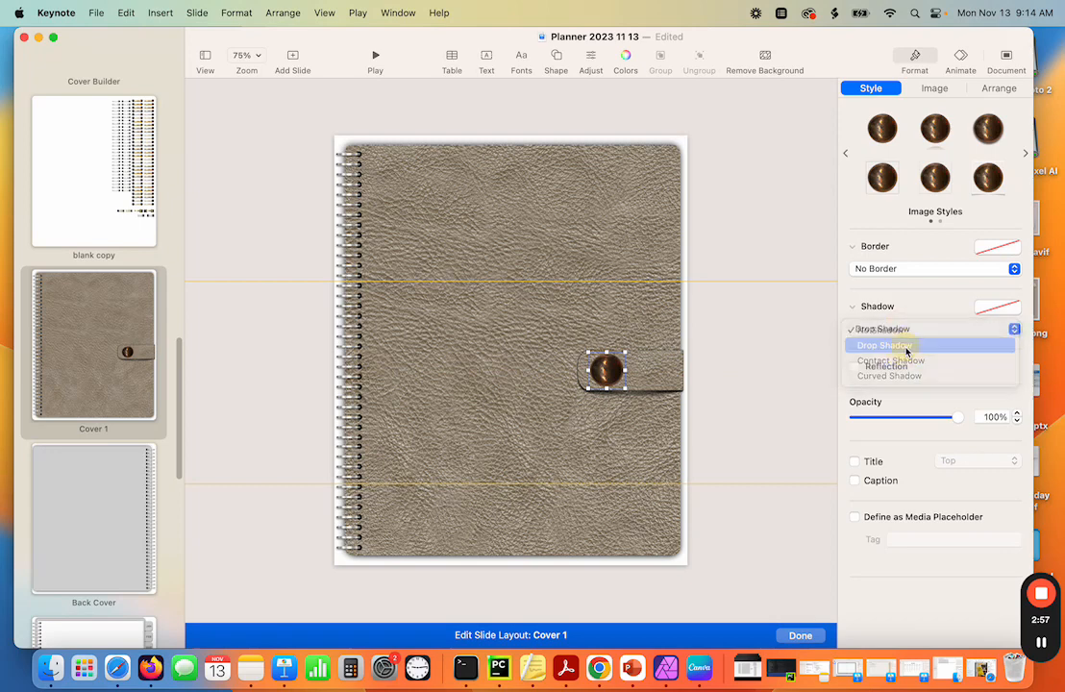
{"action": "left_click", "coordinate": [906, 352]}
{"action": "left_click", "coordinate": [764, 362]}
{"action": "left_click", "coordinate": [541, 411]}
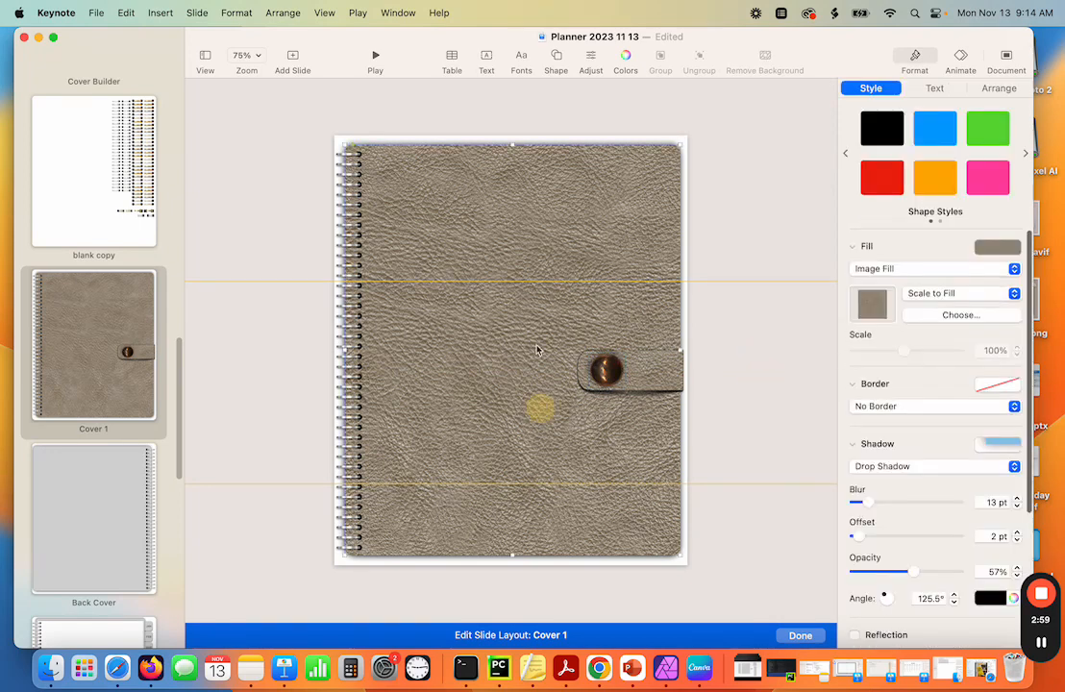
{"action": "left_click", "coordinate": [561, 239]}
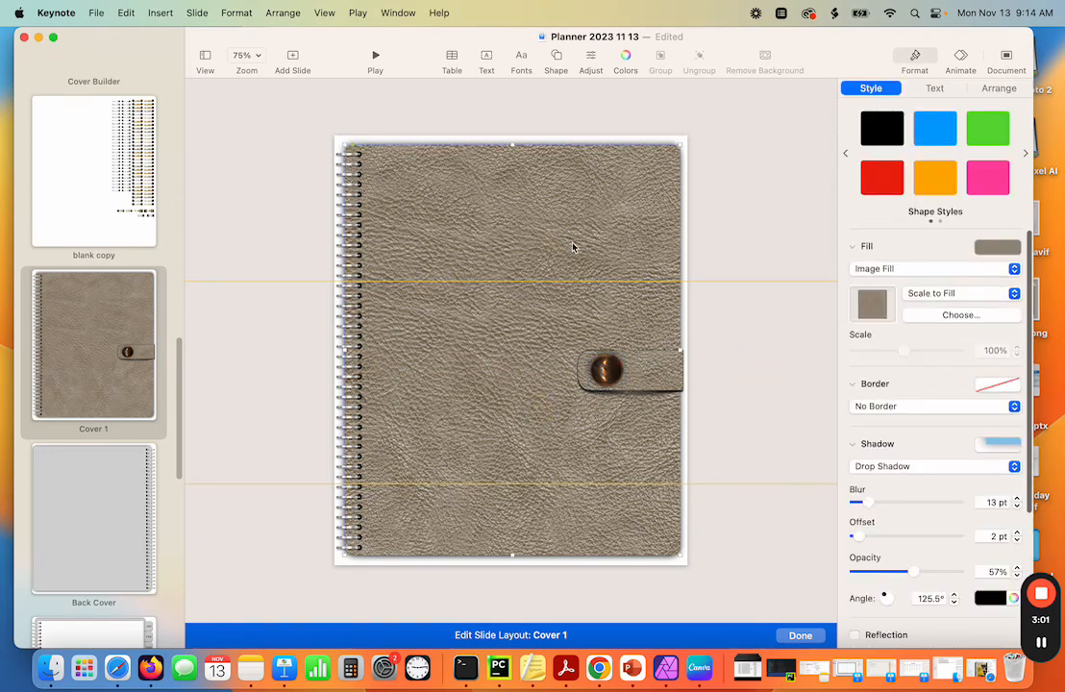
Add a rounded rectangle and stretch it into a wide label centred on the upper part of the cover
{"action": "left_click", "coordinate": [477, 213]}
{"action": "left_click", "coordinate": [555, 58]}
{"action": "left_click", "coordinate": [605, 172]}
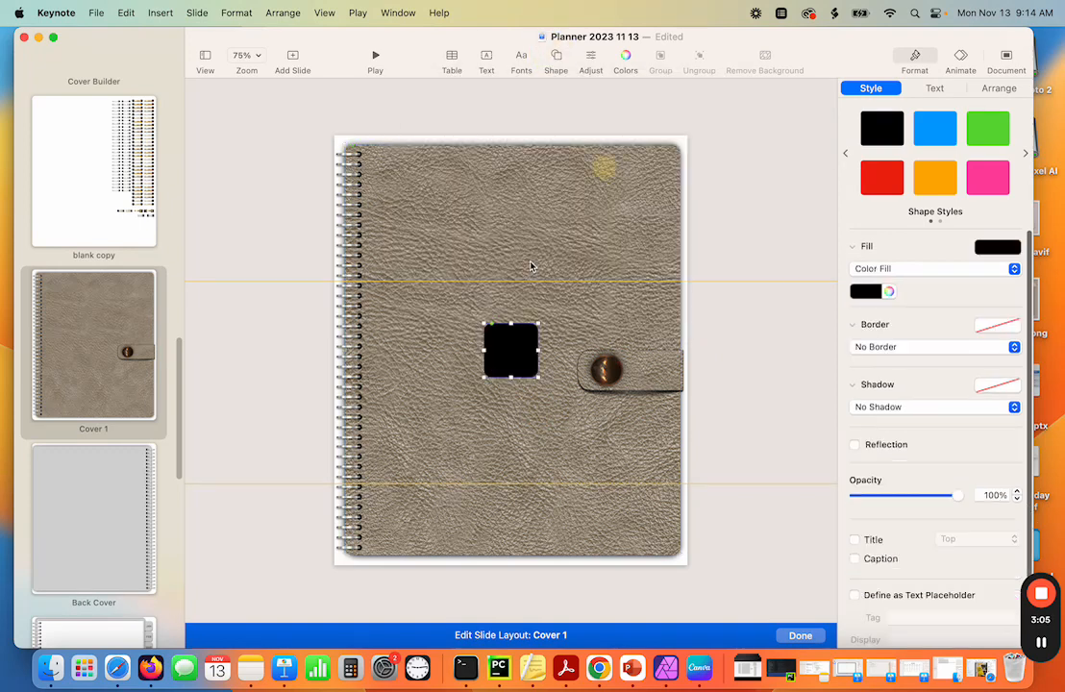
{"action": "left_click_drag", "start_coordinate": [512, 341], "coordinate": [611, 285]}
{"action": "left_click_drag", "start_coordinate": [551, 265], "coordinate": [554, 267]}
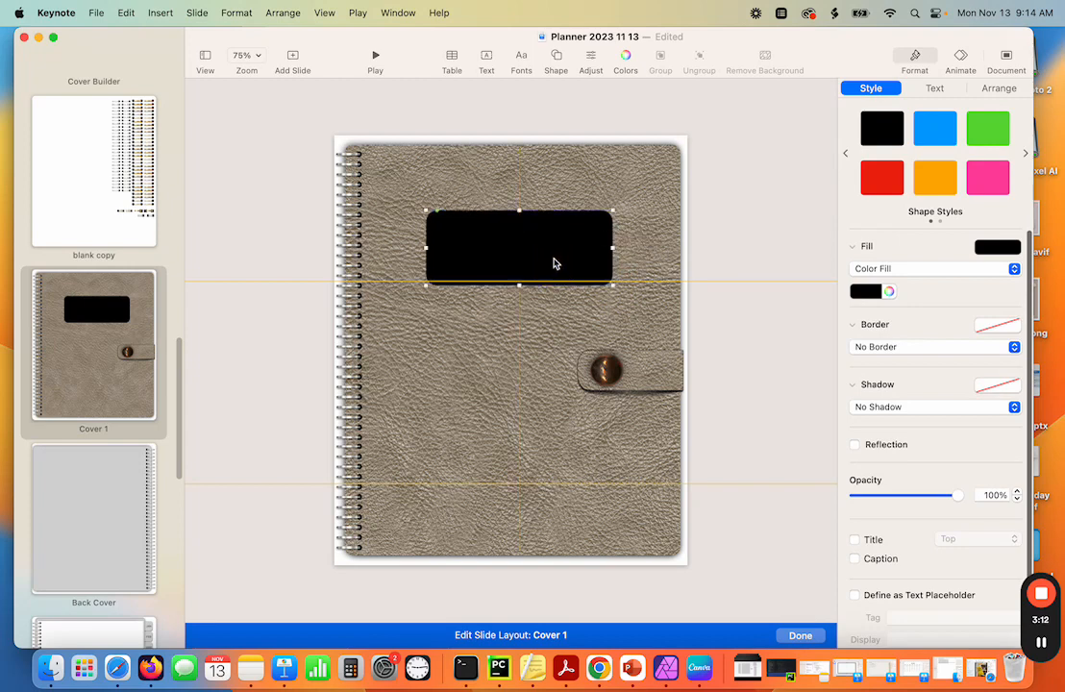
Change the label rectangle's fill color to white
{"action": "left_click", "coordinate": [865, 291]}
{"action": "left_click", "coordinate": [807, 390]}
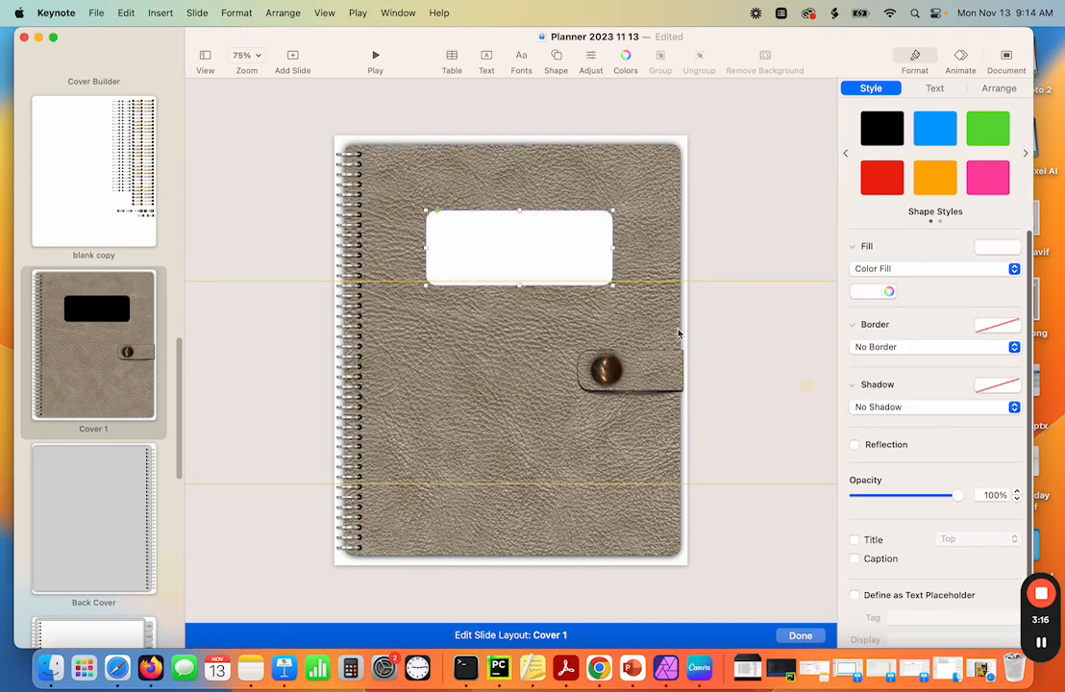
{"action": "left_click", "coordinate": [630, 301]}
{"action": "left_click", "coordinate": [591, 264]}
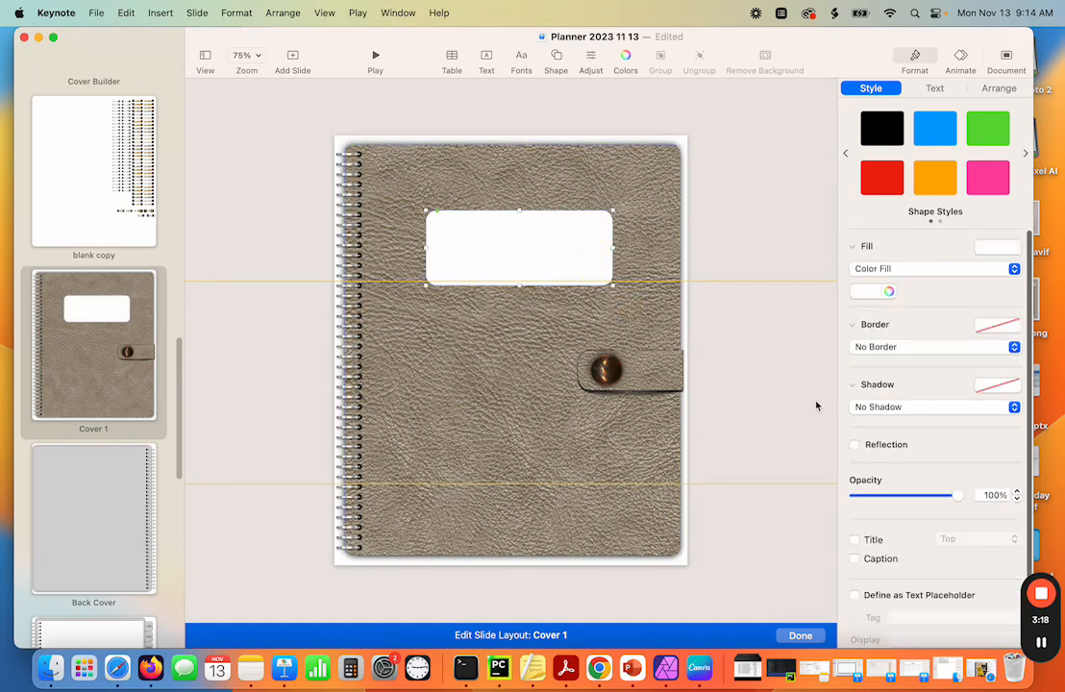
Give the white label a drop shadow, leaving it without a border
{"action": "left_click", "coordinate": [909, 349]}
{"action": "left_click", "coordinate": [901, 413]}
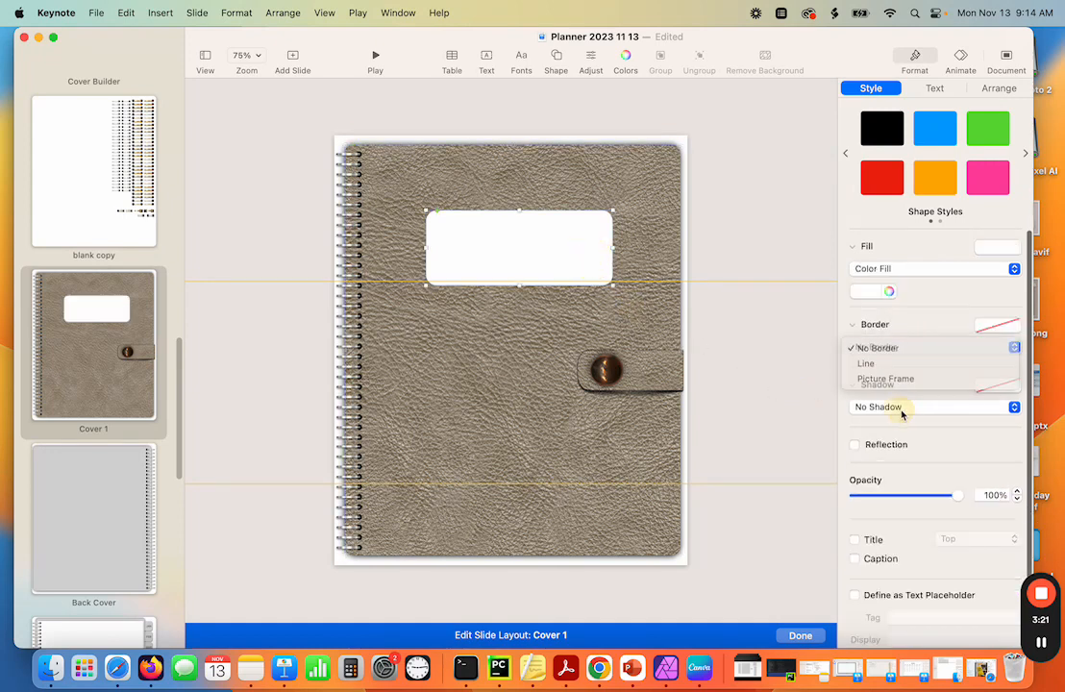
{"action": "left_click", "coordinate": [903, 407]}
{"action": "left_click", "coordinate": [879, 423]}
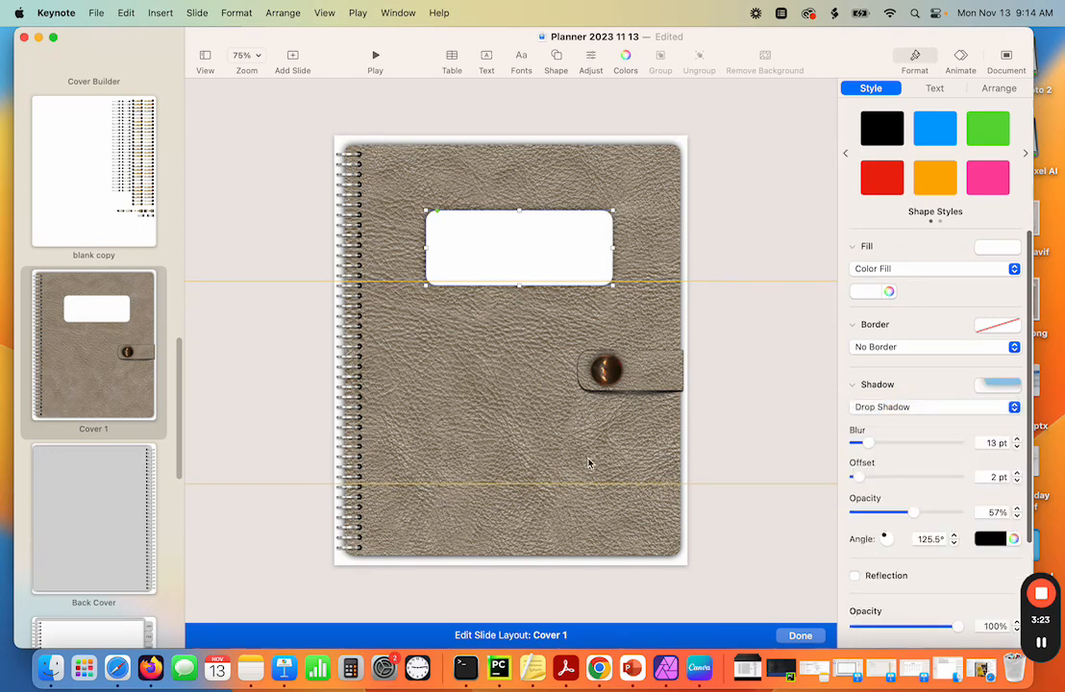
{"action": "left_click", "coordinate": [450, 416]}
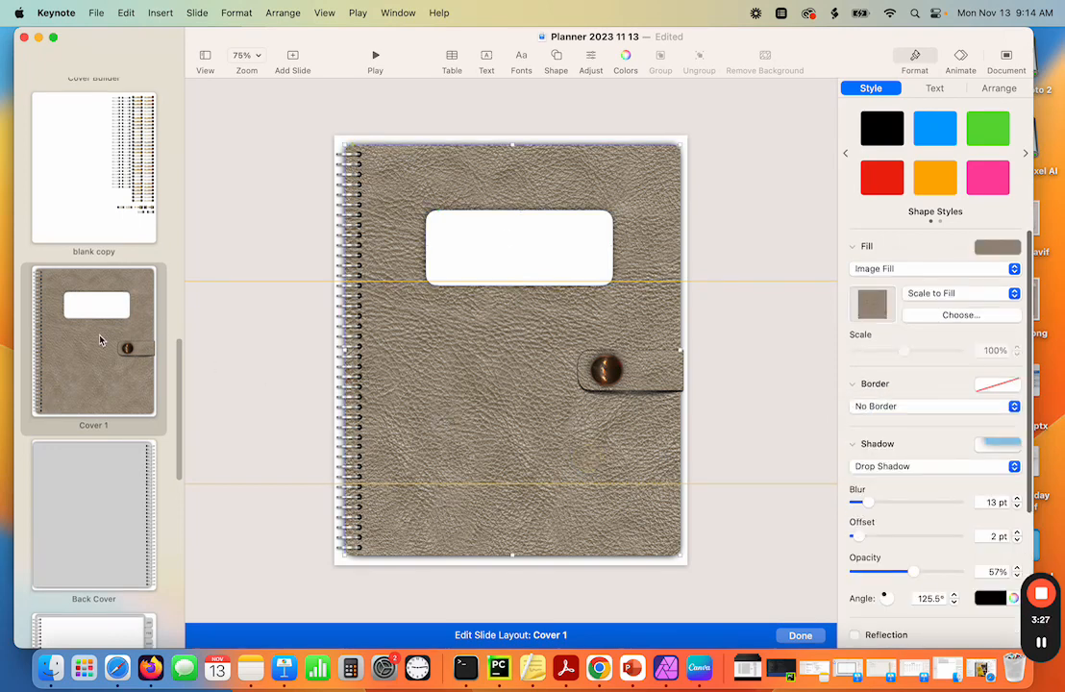
Copy the tall bookmark group with the hole from the Decorative Widgets layout and paste it into the Cover 1 layout
{"action": "scroll", "coordinate": [100, 339], "scroll_direction": "up", "scroll_amount": 5}
{"action": "scroll", "coordinate": [100, 339], "scroll_direction": "up", "scroll_amount": 10}
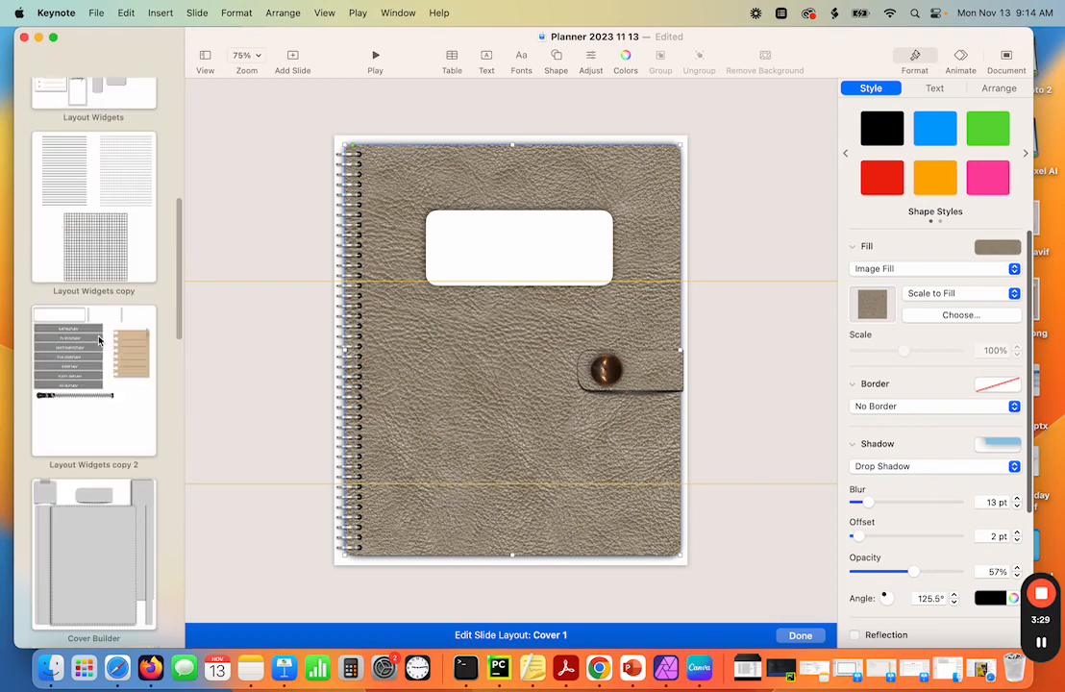
{"action": "scroll", "coordinate": [99, 339], "scroll_direction": "up", "scroll_amount": 3}
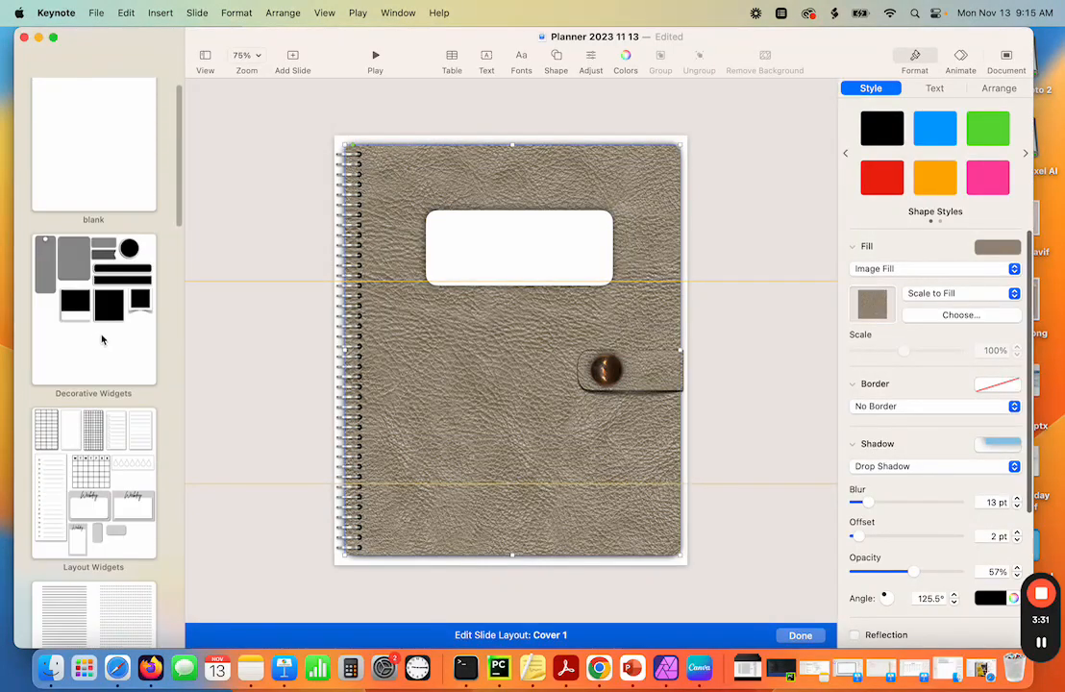
{"action": "left_click", "coordinate": [42, 280]}
{"action": "left_click", "coordinate": [363, 191]}
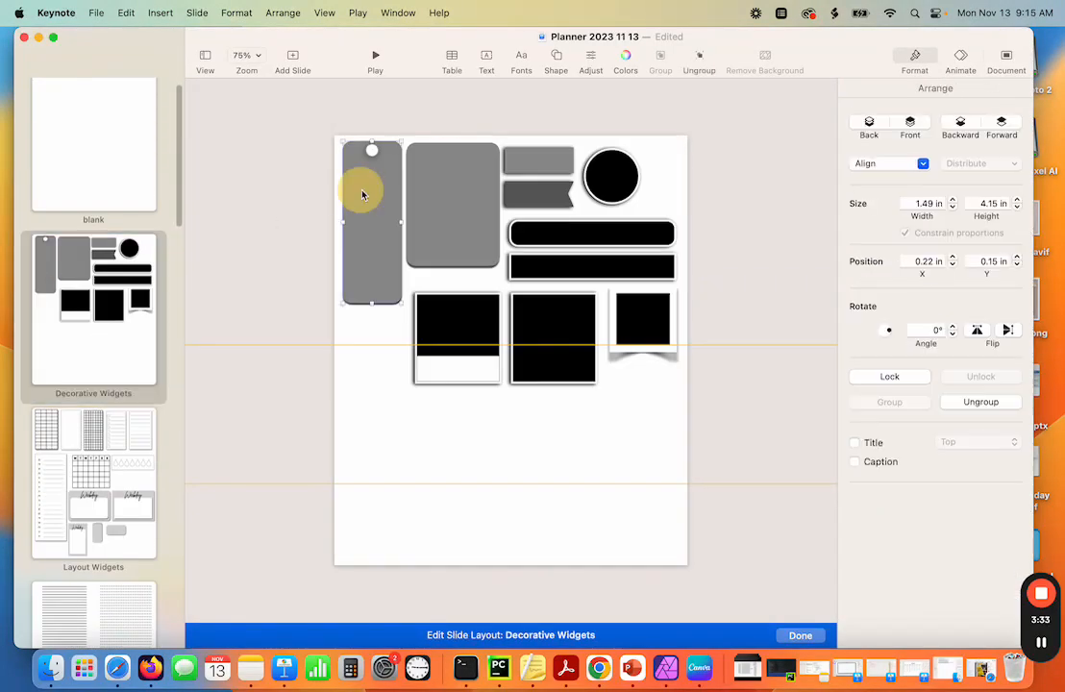
{"action": "right_click", "coordinate": [363, 190]}
{"action": "left_click", "coordinate": [392, 336]}
{"action": "scroll", "coordinate": [86, 339], "scroll_direction": "down", "scroll_amount": 15}
{"action": "scroll", "coordinate": [88, 342], "scroll_direction": "down", "scroll_amount": 5}
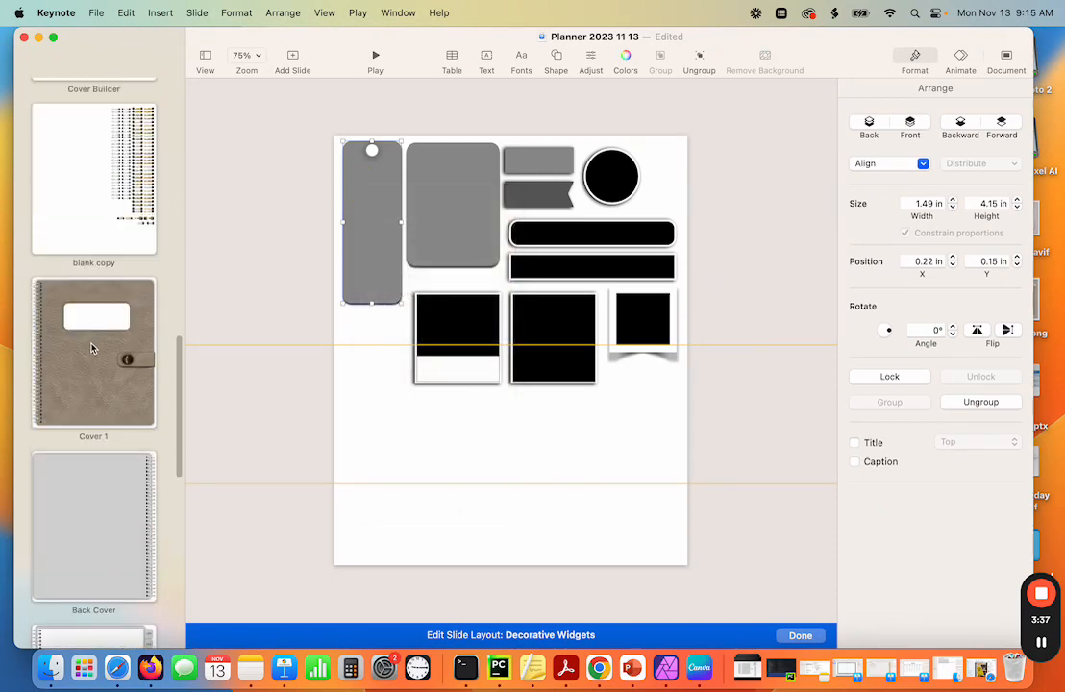
{"action": "left_click", "coordinate": [89, 345]}
{"action": "right_click", "coordinate": [573, 318]}
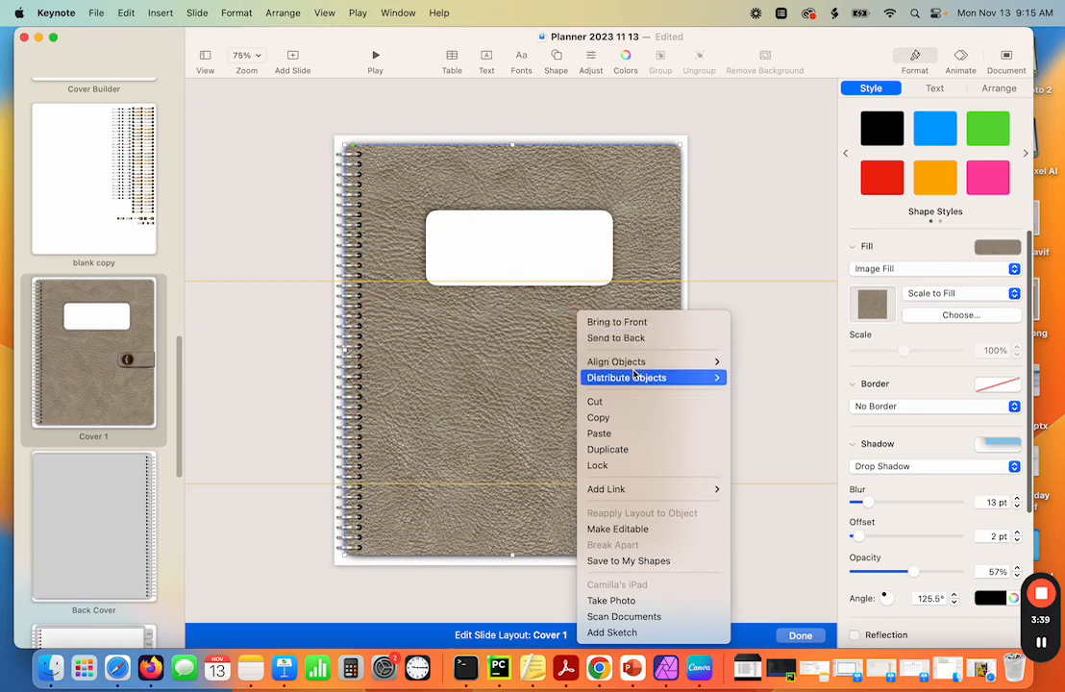
{"action": "left_click", "coordinate": [617, 434]}
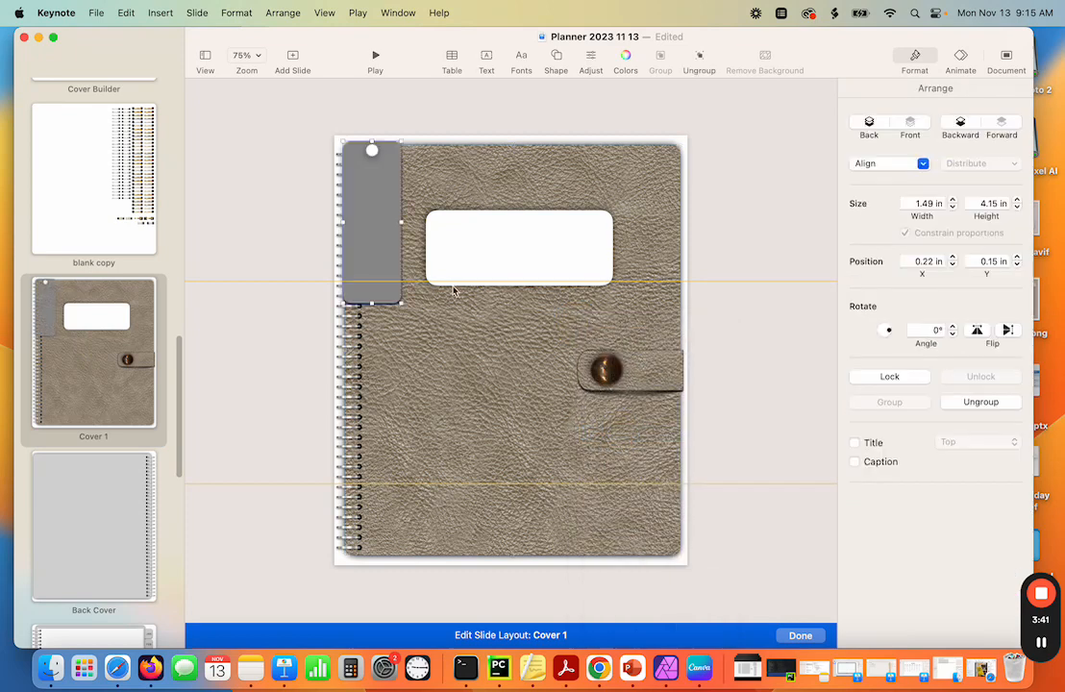
Rotate the bookmark to about 355.2° and place it over the closure strap at about X 7.13 in, Y 4.02 in
{"action": "left_click_drag", "start_coordinate": [379, 248], "coordinate": [658, 380]}
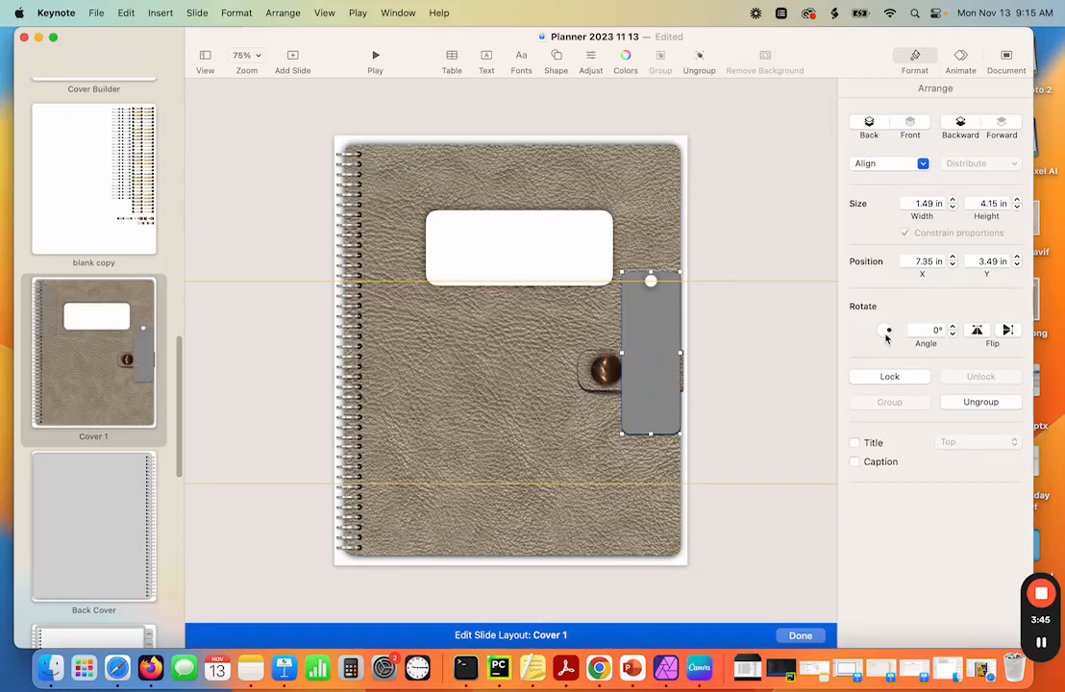
{"action": "mouse_move", "coordinate": [886, 336]}
{"action": "left_mouse_down"}
{"action": "mouse_move", "coordinate": [858, 330]}
{"action": "mouse_move", "coordinate": [877, 321]}
{"action": "mouse_move", "coordinate": [888, 332]}
{"action": "left_mouse_up"}
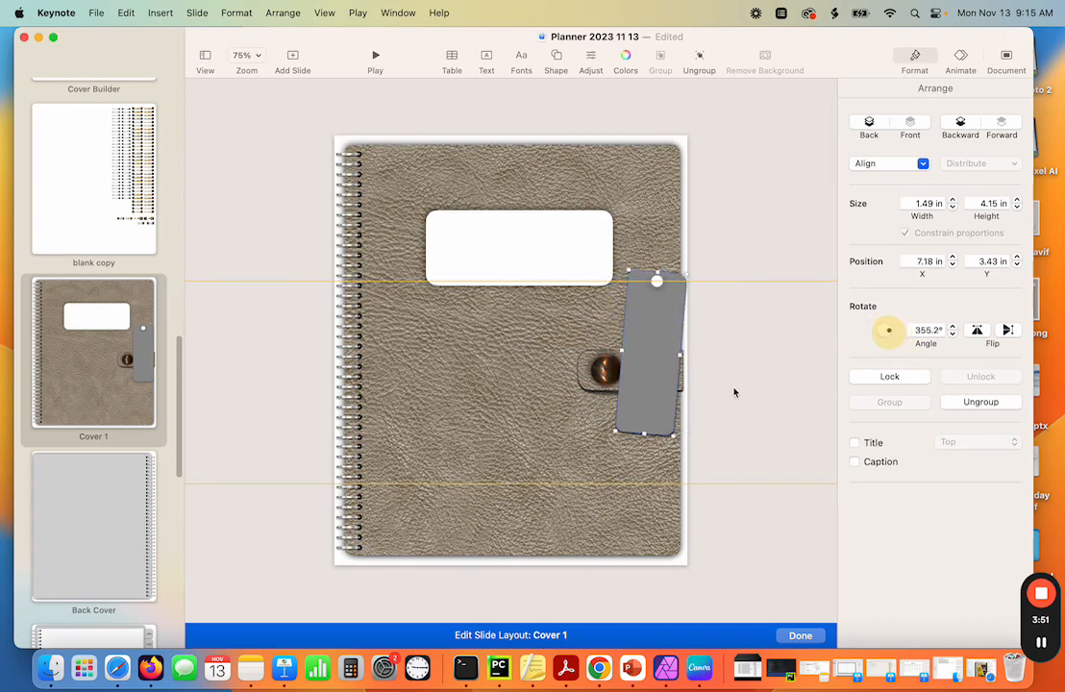
{"action": "left_click_drag", "start_coordinate": [670, 380], "coordinate": [666, 403]}
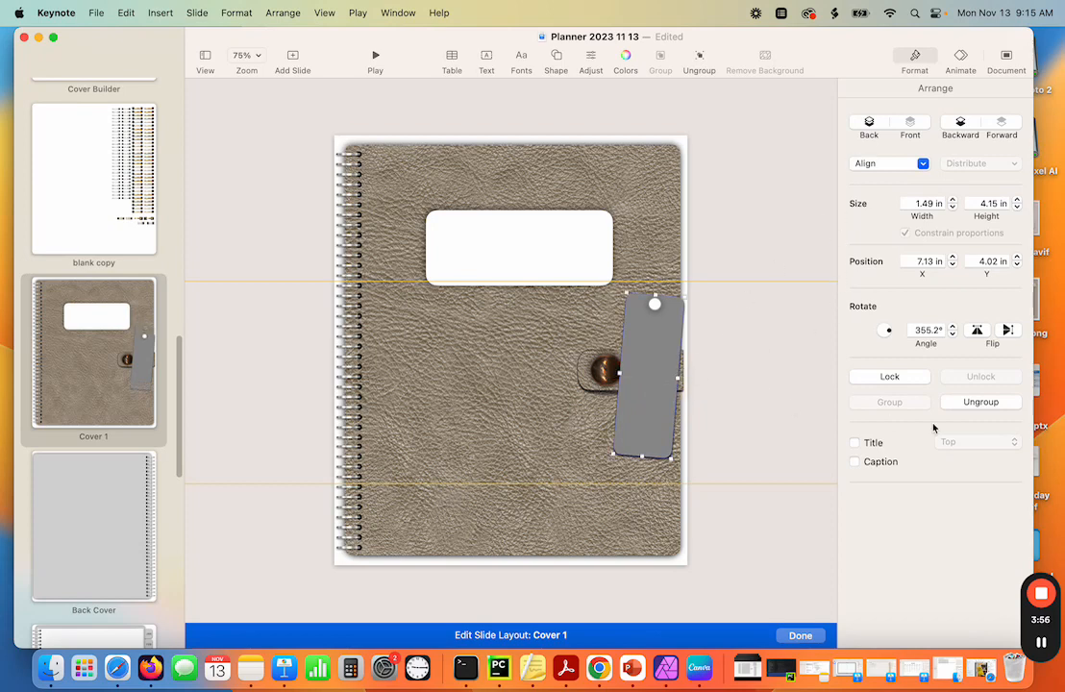
Ungroup the bookmark and give its small hole circle an image fill with the leather texture
{"action": "left_click", "coordinate": [982, 403]}
{"action": "left_click", "coordinate": [551, 331]}
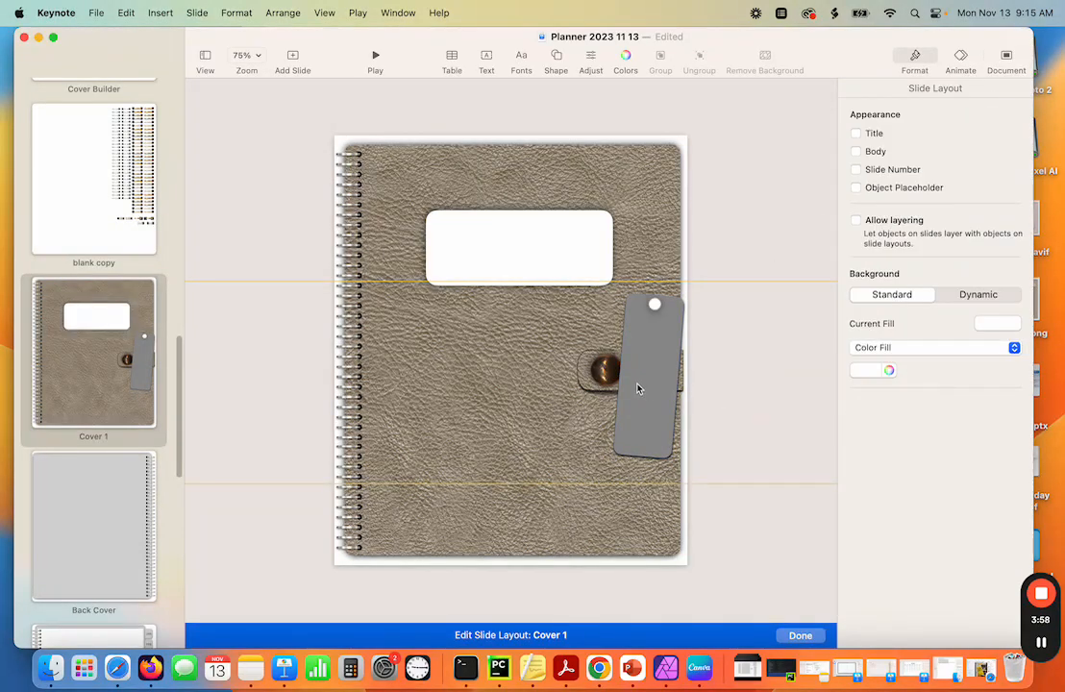
{"action": "left_click", "coordinate": [658, 336]}
{"action": "left_click", "coordinate": [656, 306]}
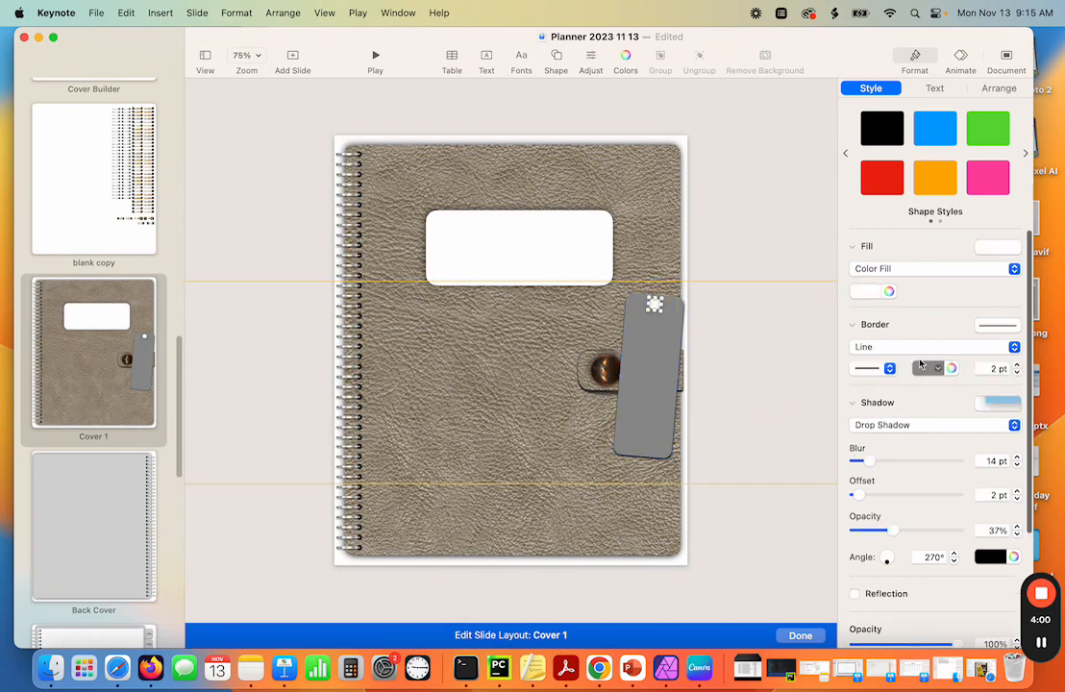
{"action": "left_click", "coordinate": [917, 269]}
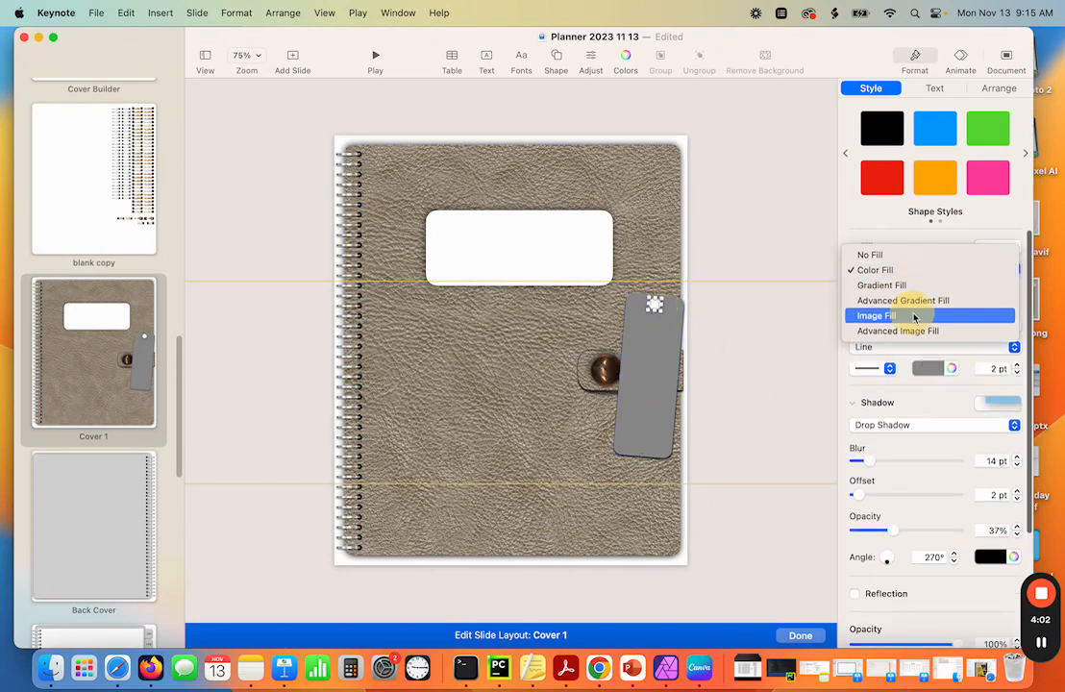
{"action": "left_click", "coordinate": [914, 316]}
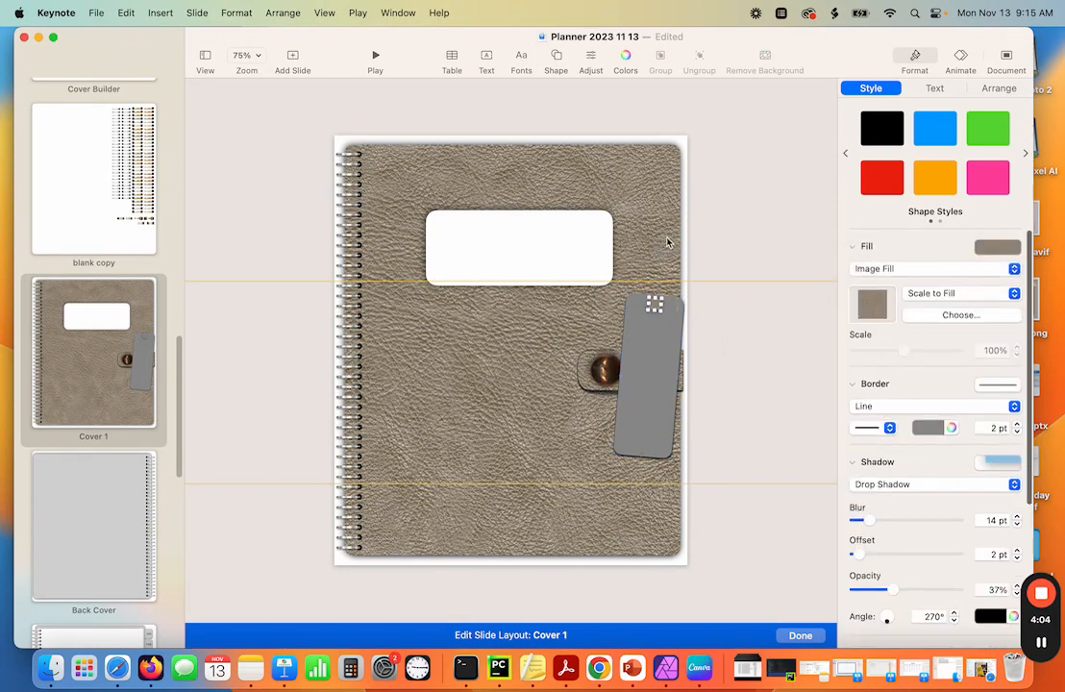
Change the bookmark body's fill to an image fill using pink ephemera_0022_23.jpg
{"action": "left_click", "coordinate": [665, 355]}
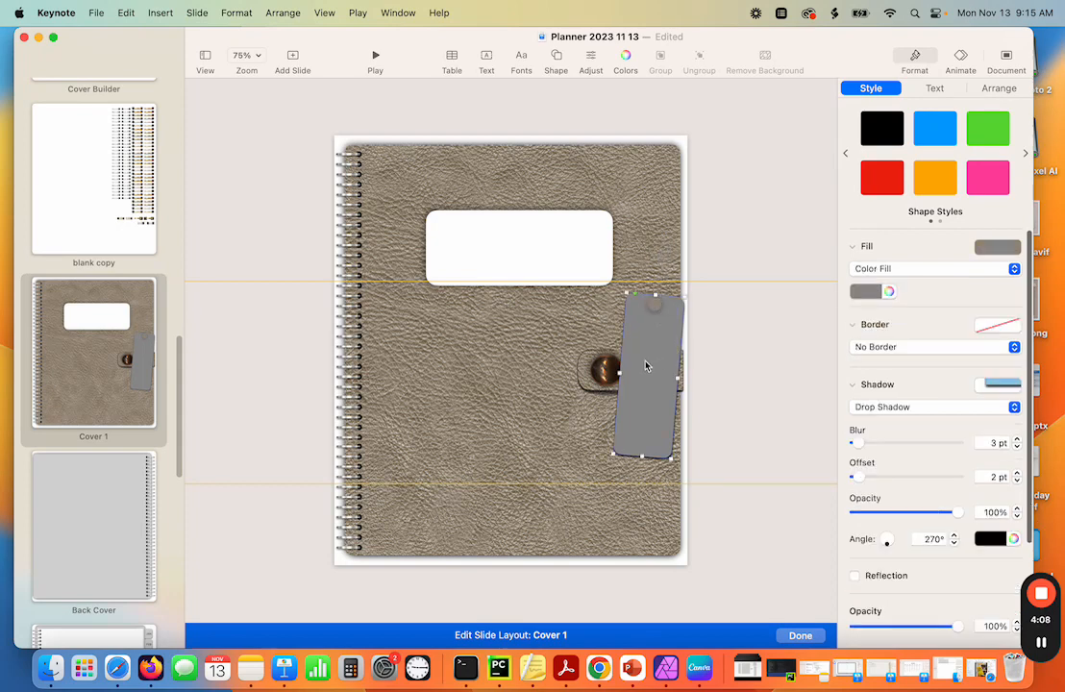
{"action": "left_click", "coordinate": [898, 270]}
{"action": "left_click", "coordinate": [899, 312]}
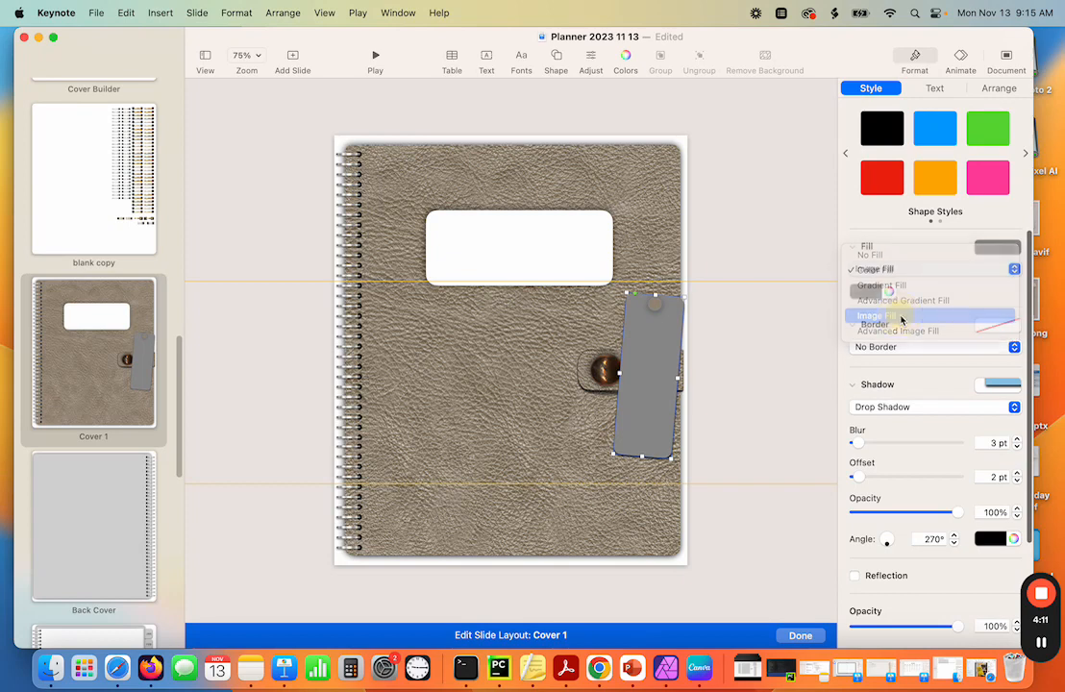
{"action": "left_click", "coordinate": [913, 315]}
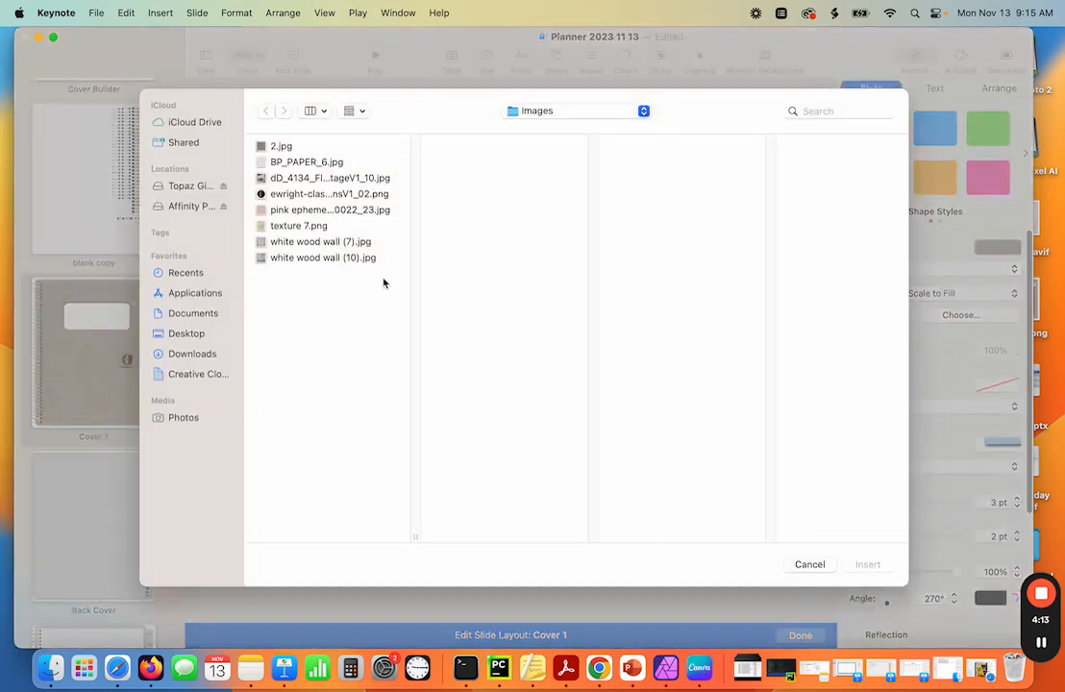
{"action": "left_click", "coordinate": [319, 212]}
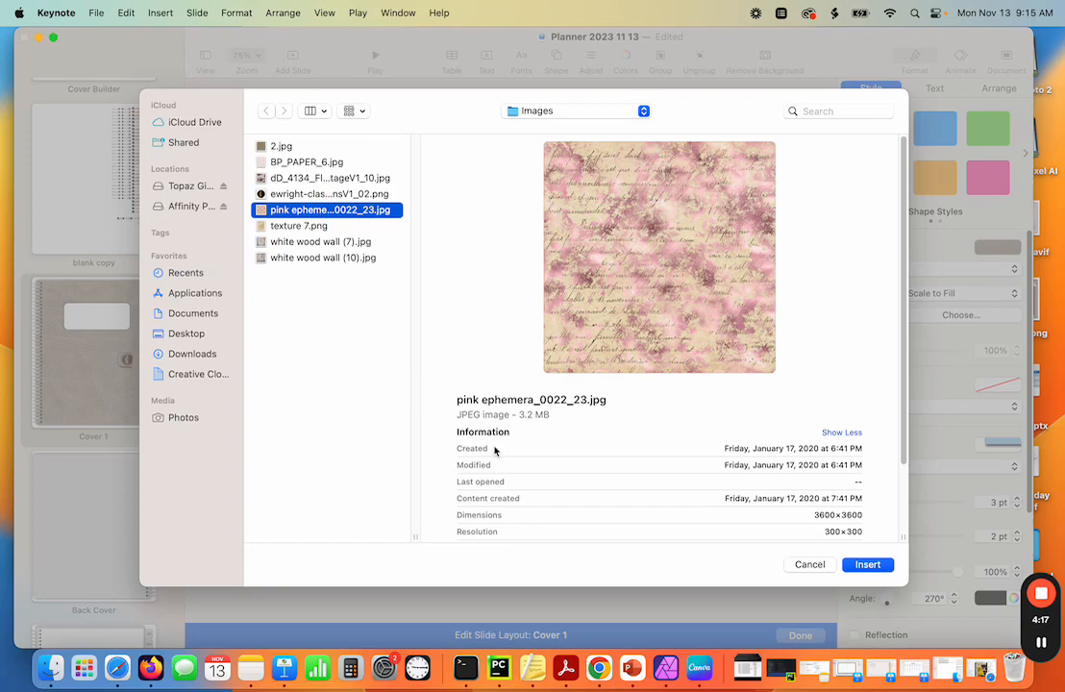
{"action": "left_click", "coordinate": [885, 567]}
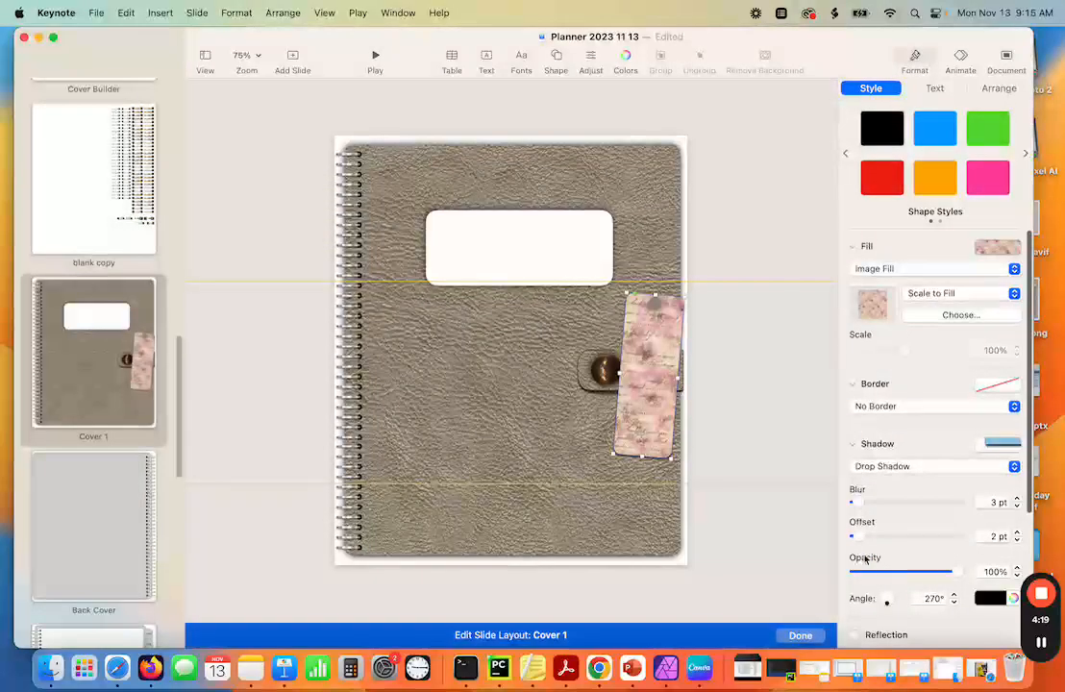
{"action": "left_click", "coordinate": [661, 251]}
{"action": "left_click", "coordinate": [662, 341]}
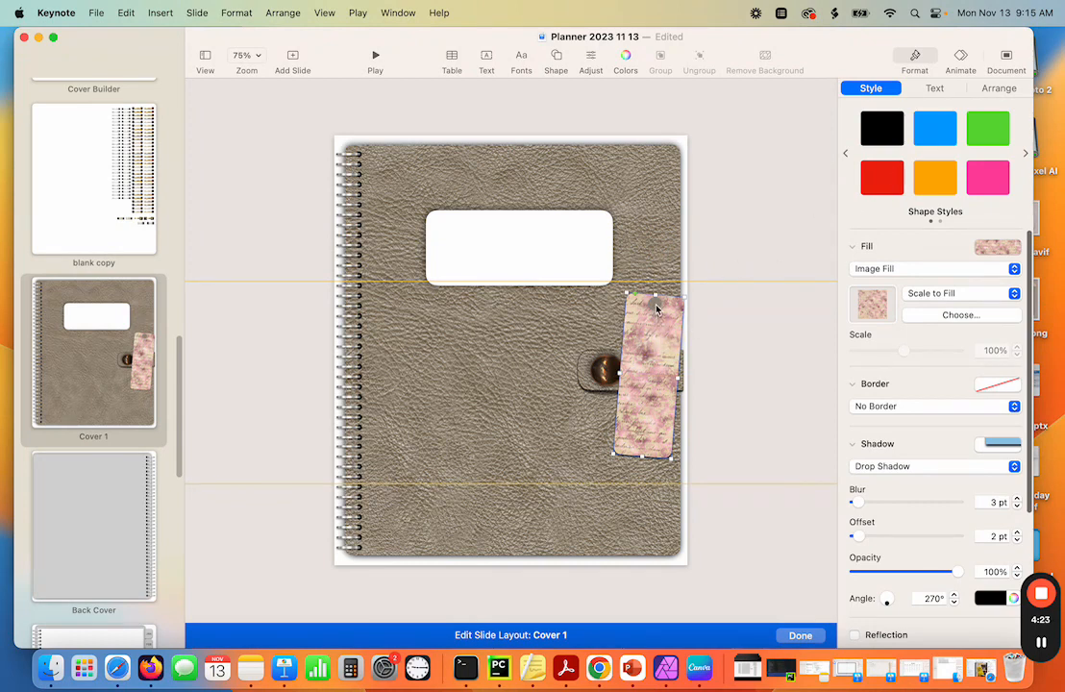
Group the pink bookmark body with its hole circle and send the group backward behind the closure strap
{"action": "left_click", "coordinate": [657, 307], "text": "shift"}
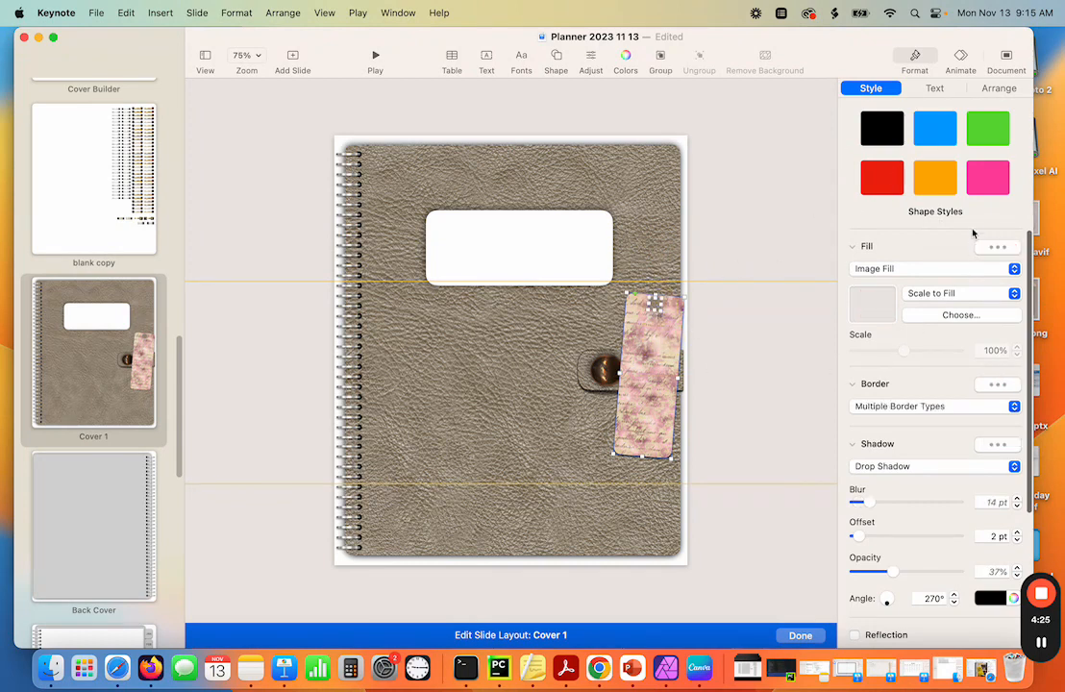
{"action": "left_click", "coordinate": [991, 89]}
{"action": "left_click", "coordinate": [894, 402]}
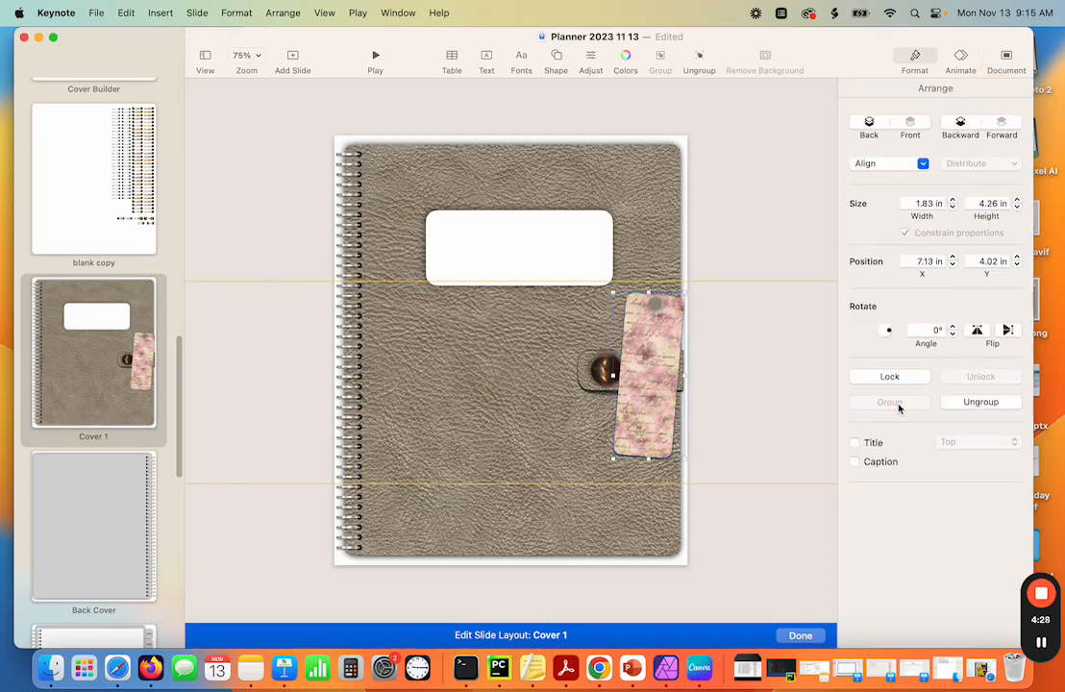
{"action": "left_click", "coordinate": [961, 125]}
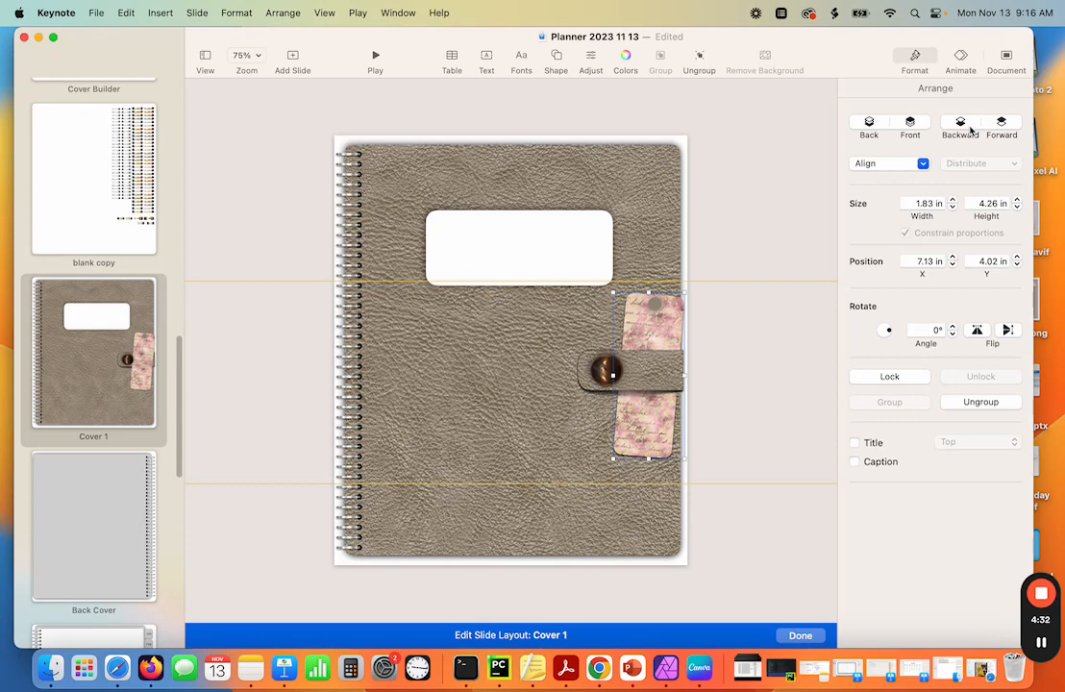
Nudge the bookmark group slightly to the left beneath the closure strap and deselect it
{"action": "left_click", "coordinate": [657, 260]}
{"action": "left_click", "coordinate": [744, 260]}
{"action": "left_click", "coordinate": [663, 334]}
{"action": "left_click_drag", "start_coordinate": [663, 333], "coordinate": [665, 332]}
{"action": "left_click", "coordinate": [753, 309]}
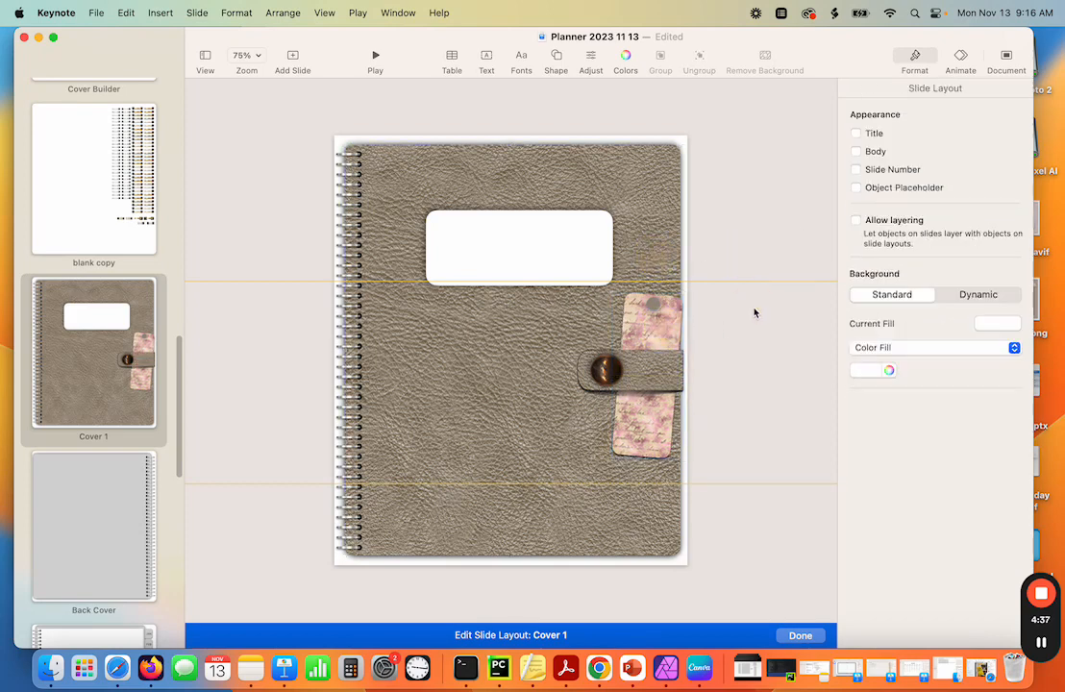
Open the Back Cover layout and ungroup the grey cover shapes
{"action": "left_click", "coordinate": [104, 372]}
{"action": "left_click", "coordinate": [111, 512]}
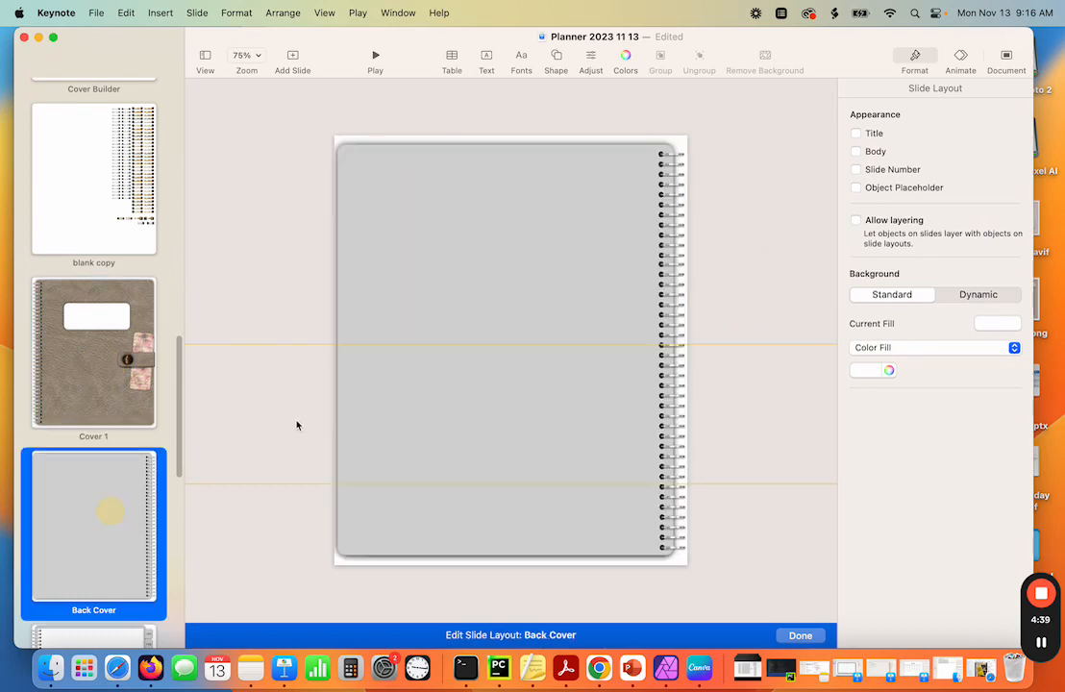
{"action": "left_click", "coordinate": [444, 308]}
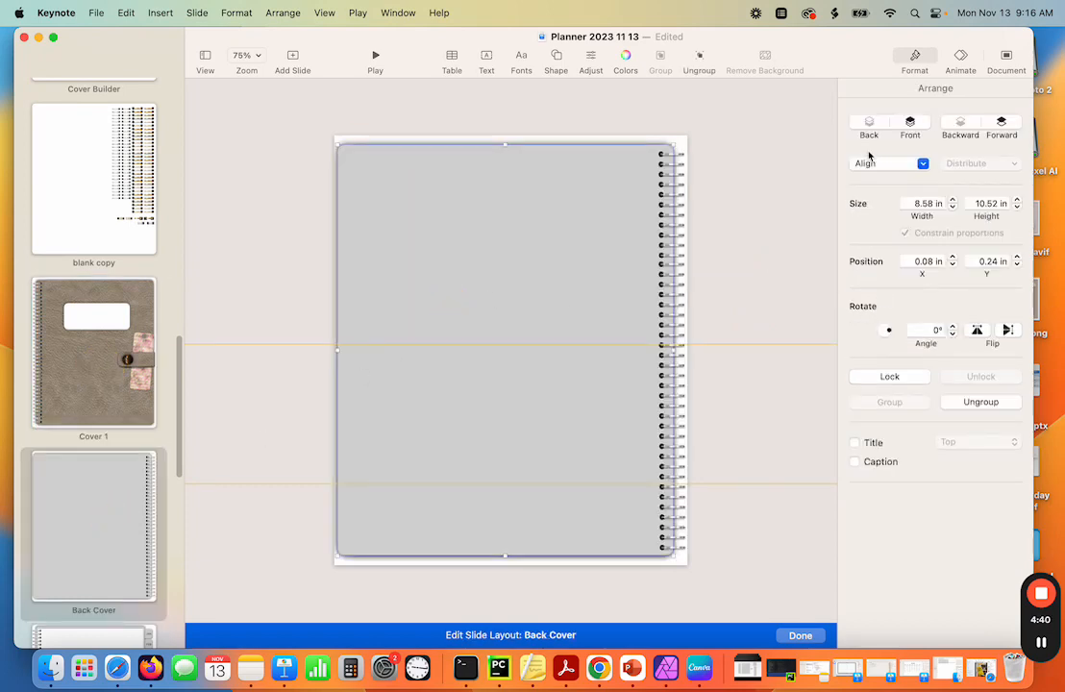
{"action": "left_click", "coordinate": [971, 408]}
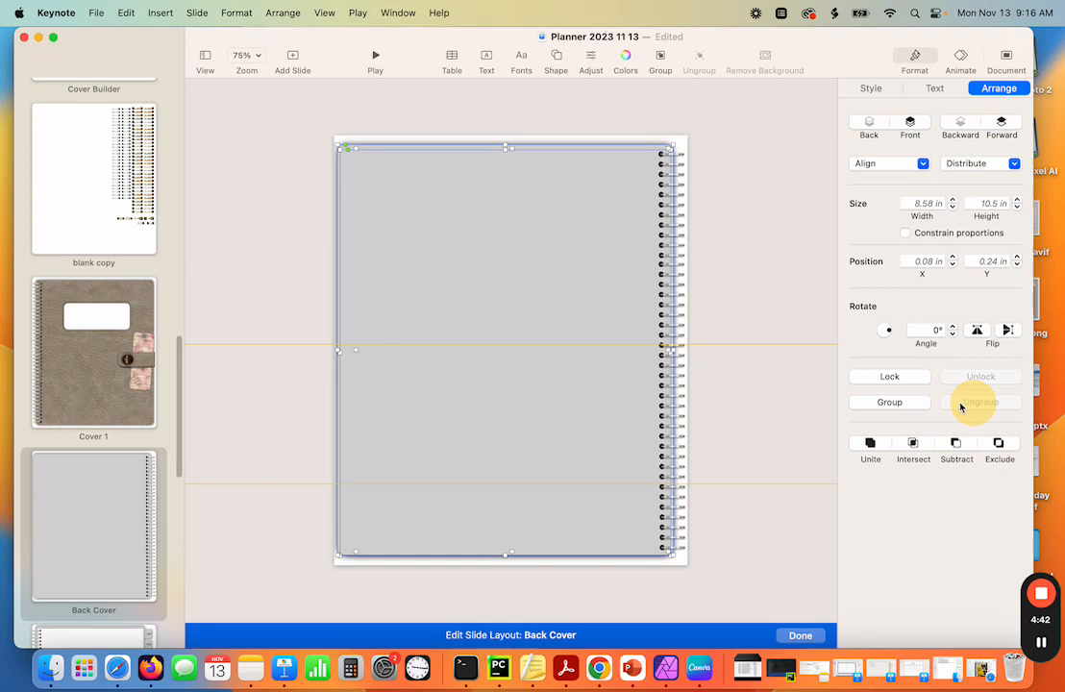
{"action": "left_click", "coordinate": [789, 369]}
Change the fill of the Back Cover's grey rounded panel to an image fill with the leather texture
{"action": "left_click", "coordinate": [610, 339]}
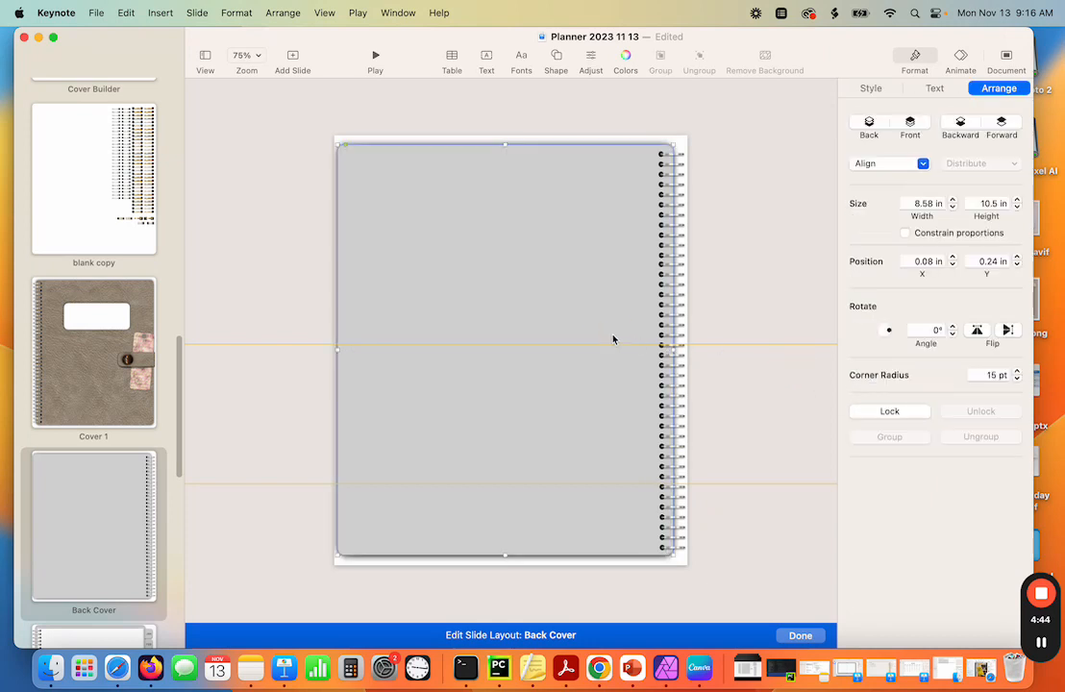
{"action": "left_click", "coordinate": [869, 88]}
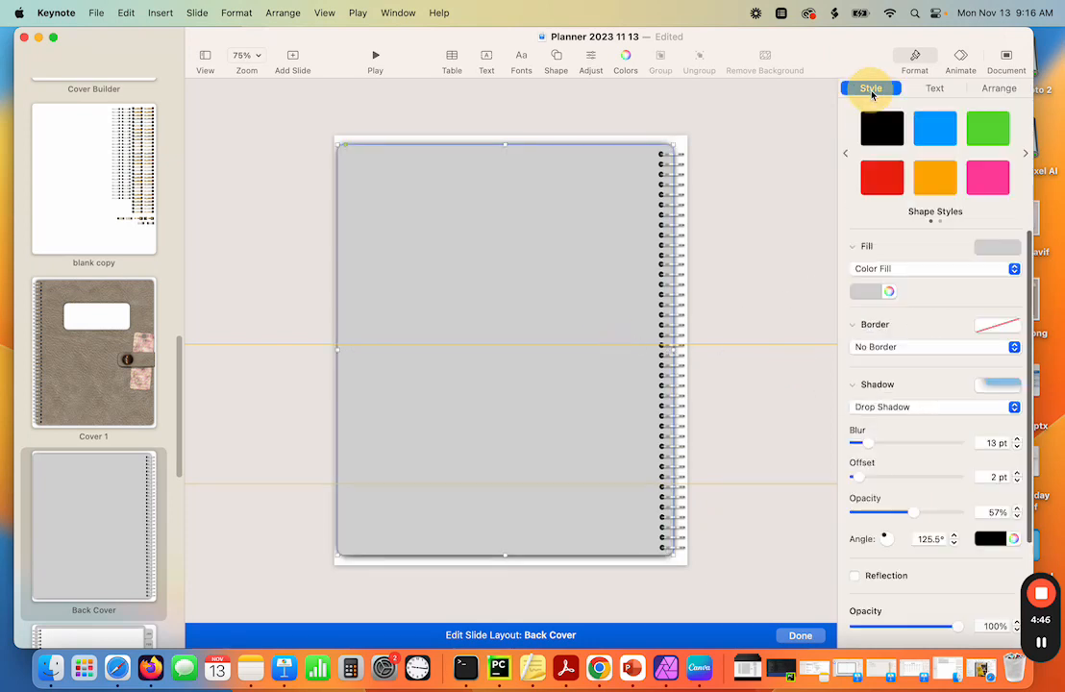
{"action": "left_click", "coordinate": [952, 269]}
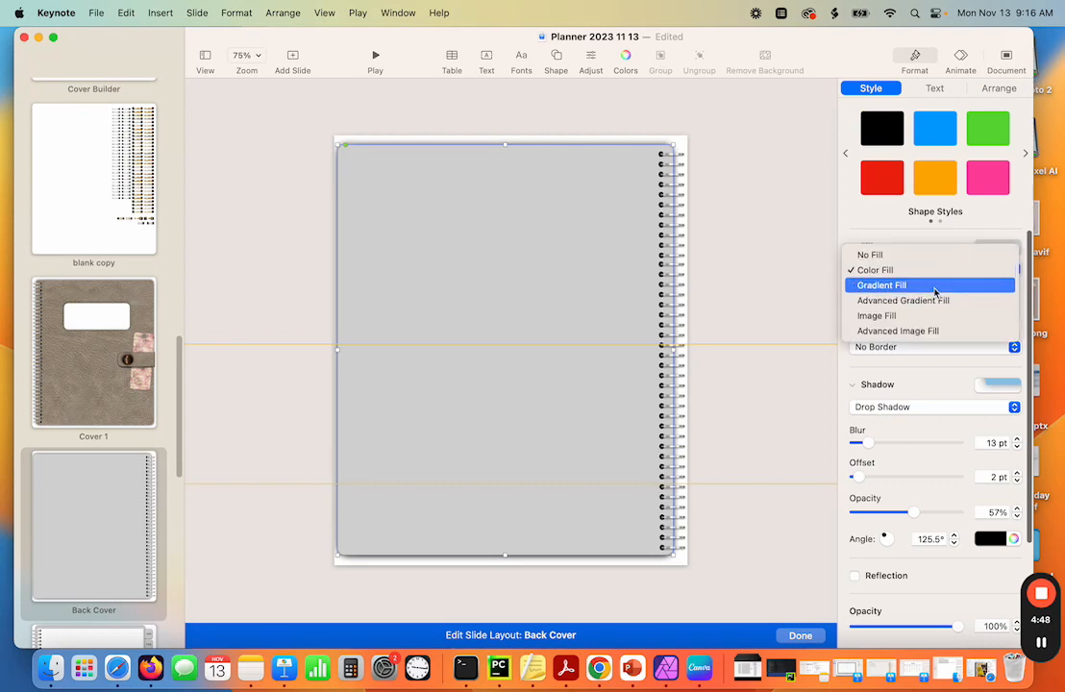
{"action": "left_click", "coordinate": [920, 315]}
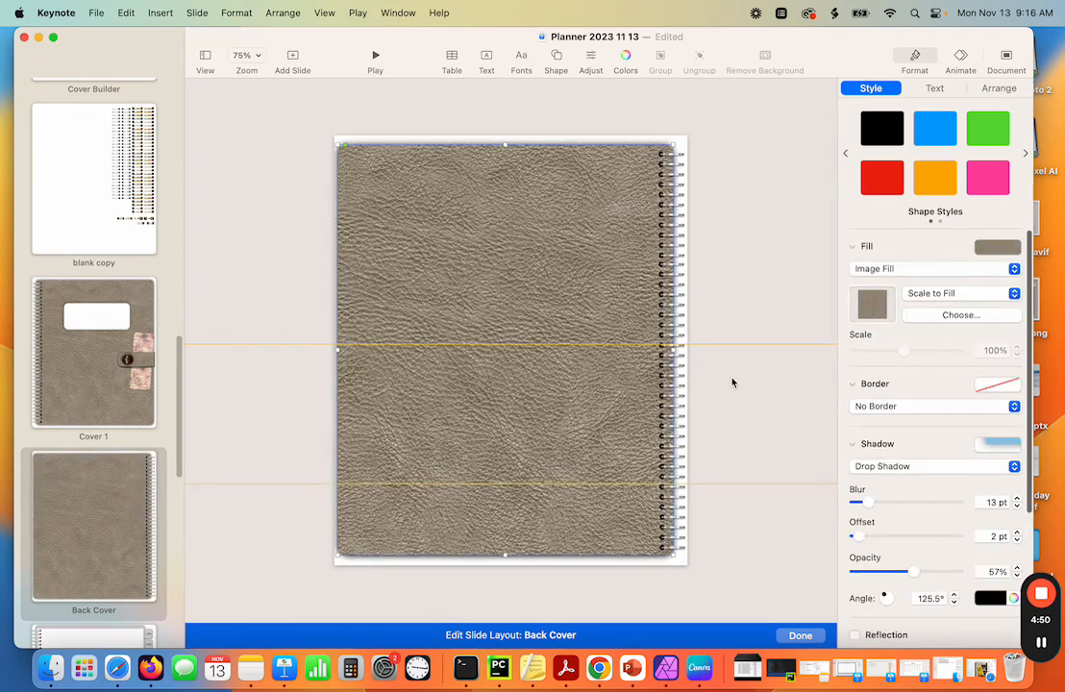
{"action": "left_click", "coordinate": [108, 506]}
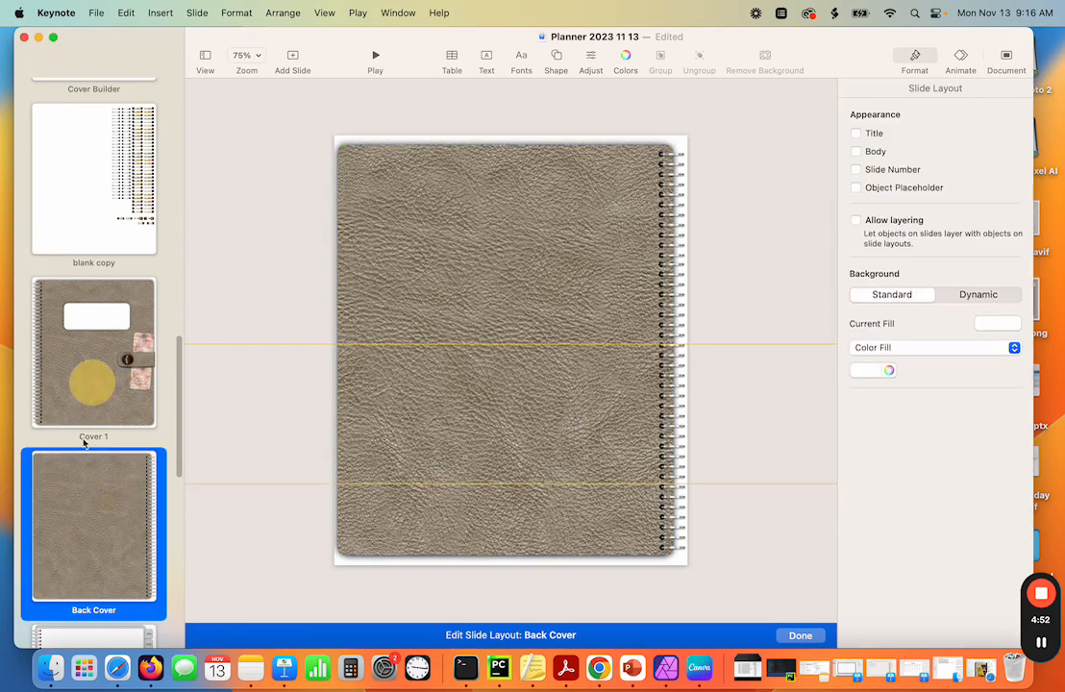
On the Inner Pages layout, unlock the grey cover shape behind the page and give it an image fill with the leather texture
{"action": "scroll", "coordinate": [82, 490], "scroll_direction": "down", "scroll_amount": 8}
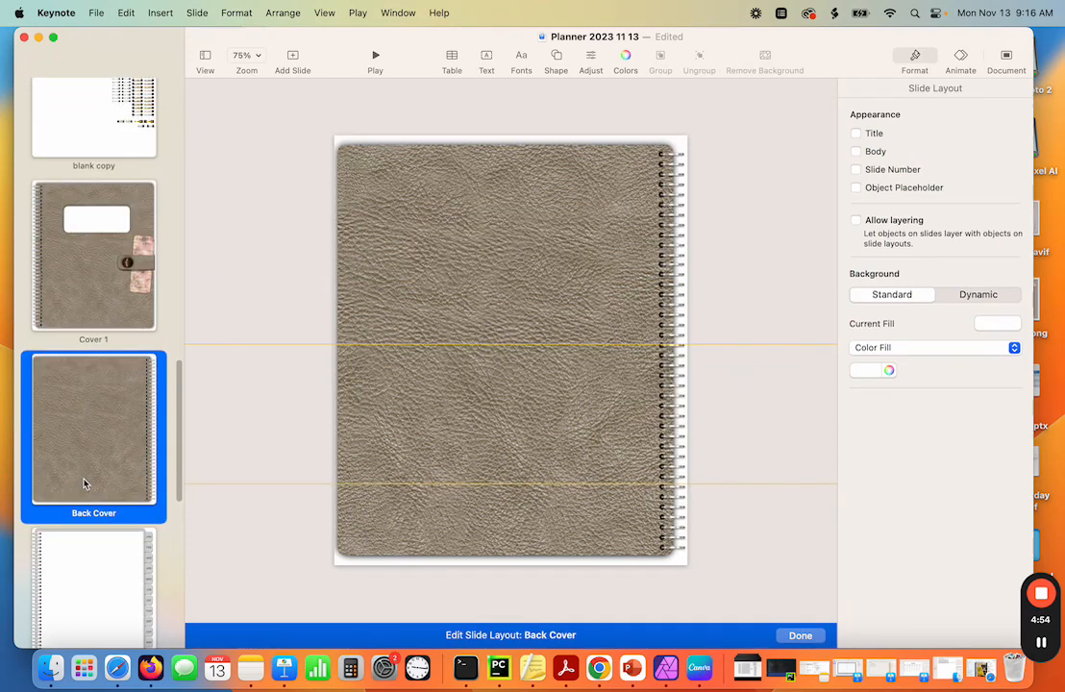
{"action": "scroll", "coordinate": [84, 482], "scroll_direction": "down", "scroll_amount": 1}
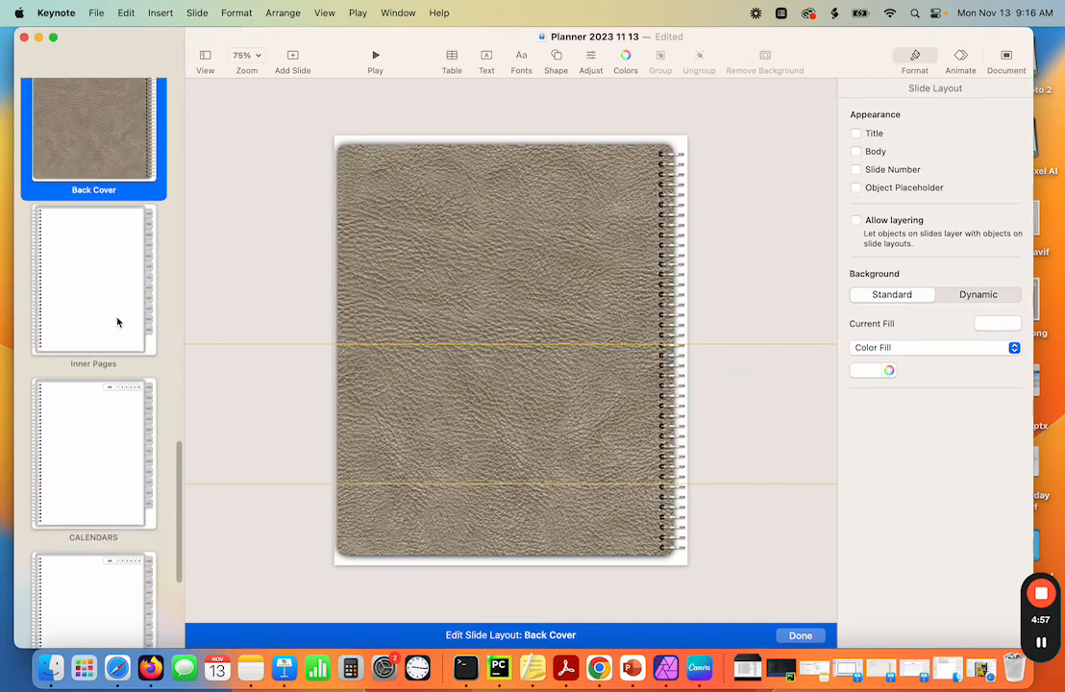
{"action": "left_click", "coordinate": [106, 278]}
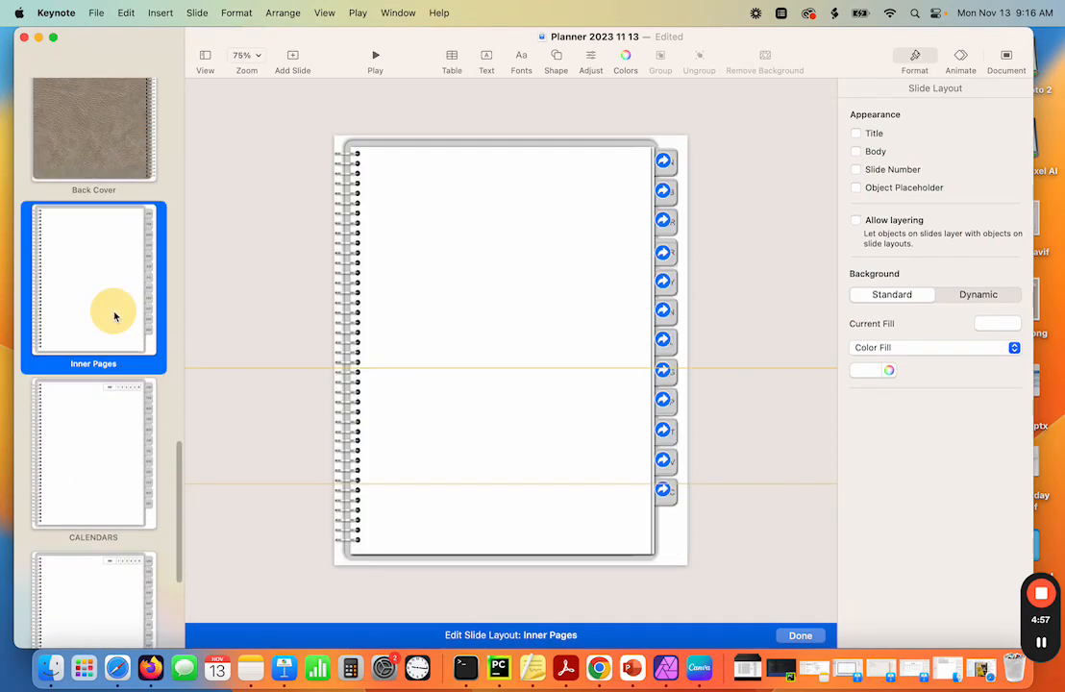
{"action": "left_click", "coordinate": [645, 146]}
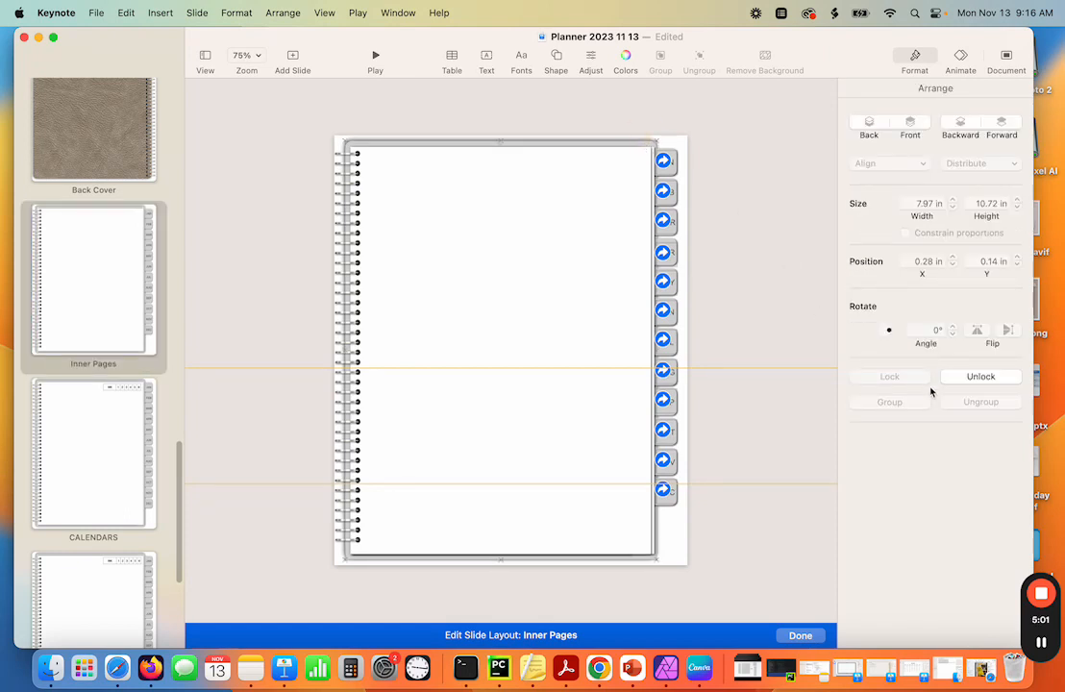
{"action": "left_click", "coordinate": [976, 376]}
{"action": "left_click", "coordinate": [696, 213]}
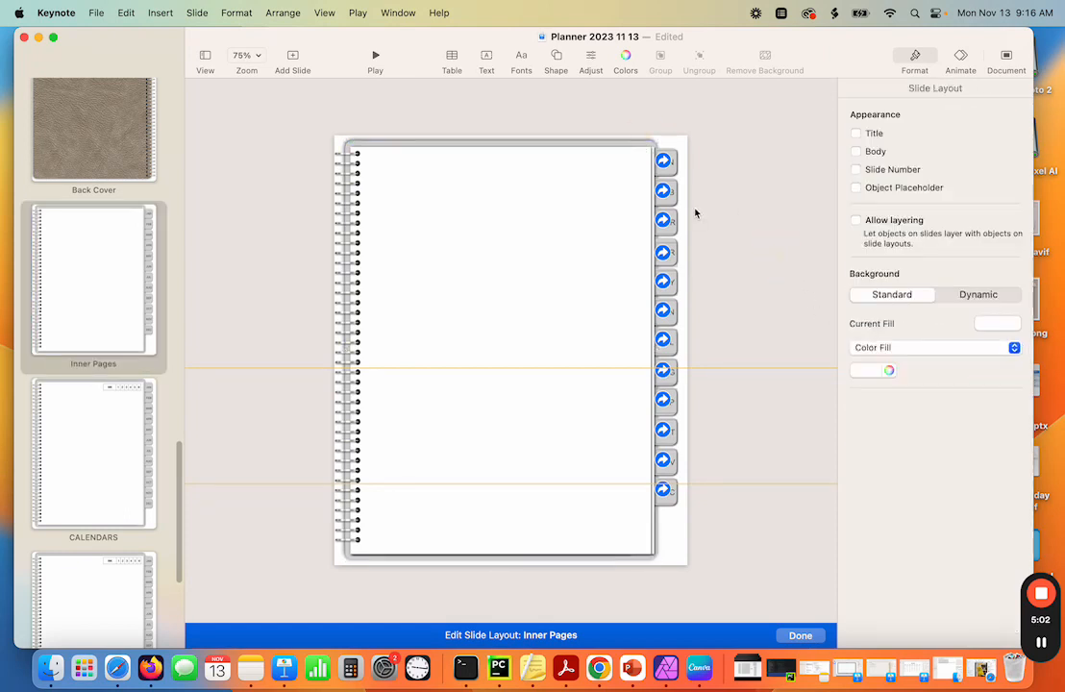
{"action": "left_click", "coordinate": [645, 146]}
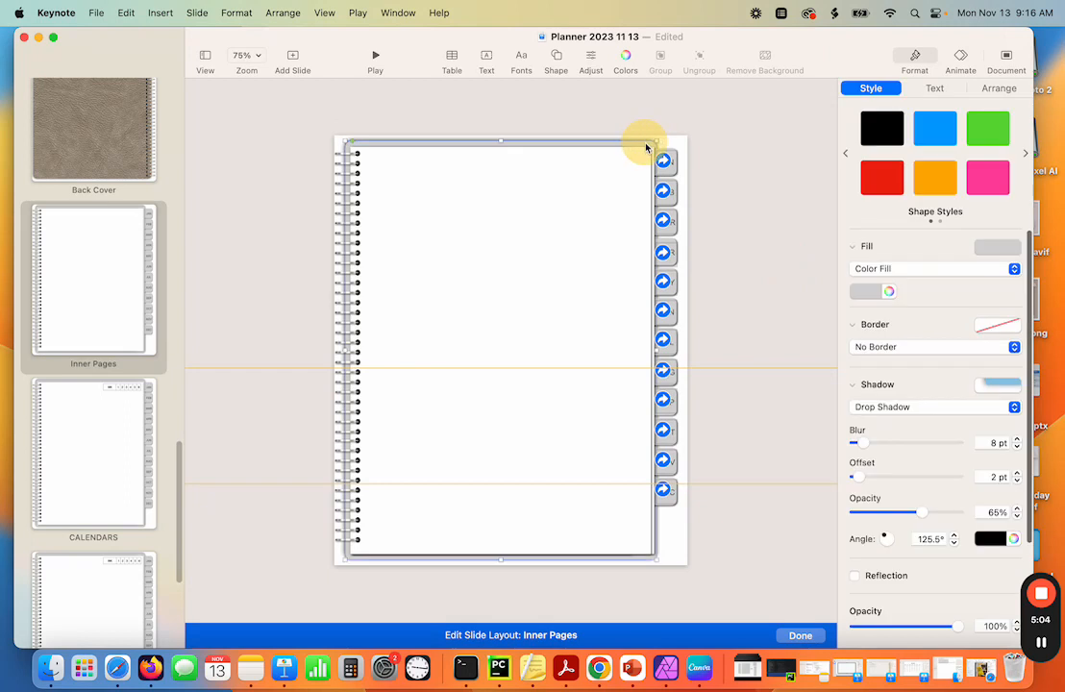
{"action": "left_click", "coordinate": [945, 269]}
{"action": "left_click", "coordinate": [901, 315]}
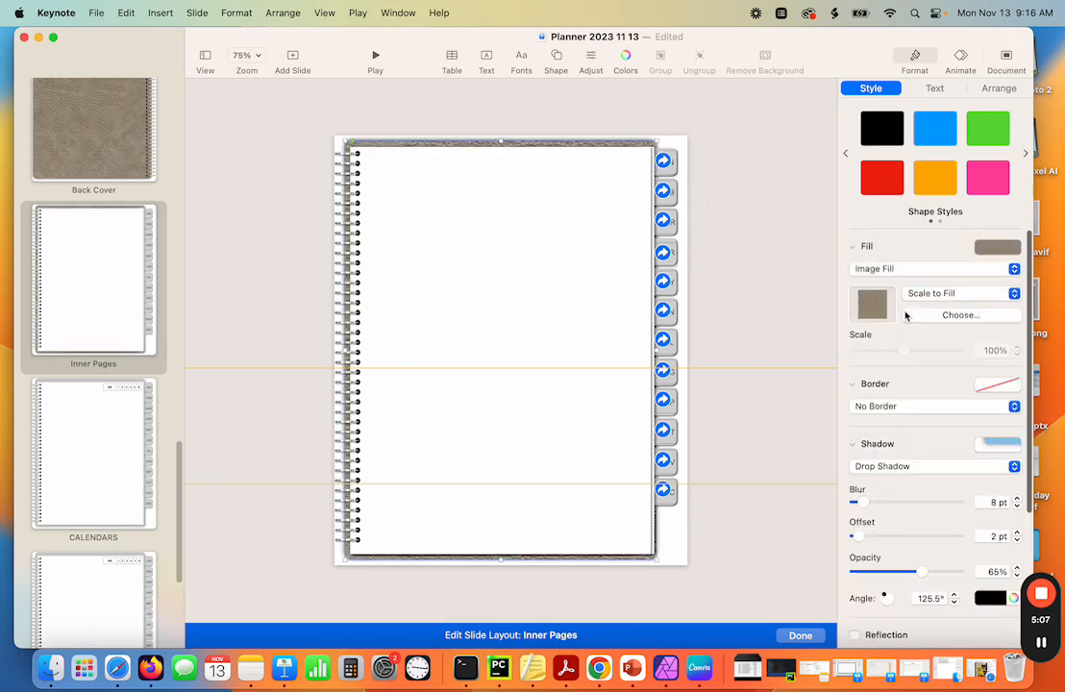
On the CALENDARS layout, unlock the grey backing shape and change its fill to the leather image fill
{"action": "left_click", "coordinate": [135, 442]}
{"action": "left_click", "coordinate": [649, 147]}
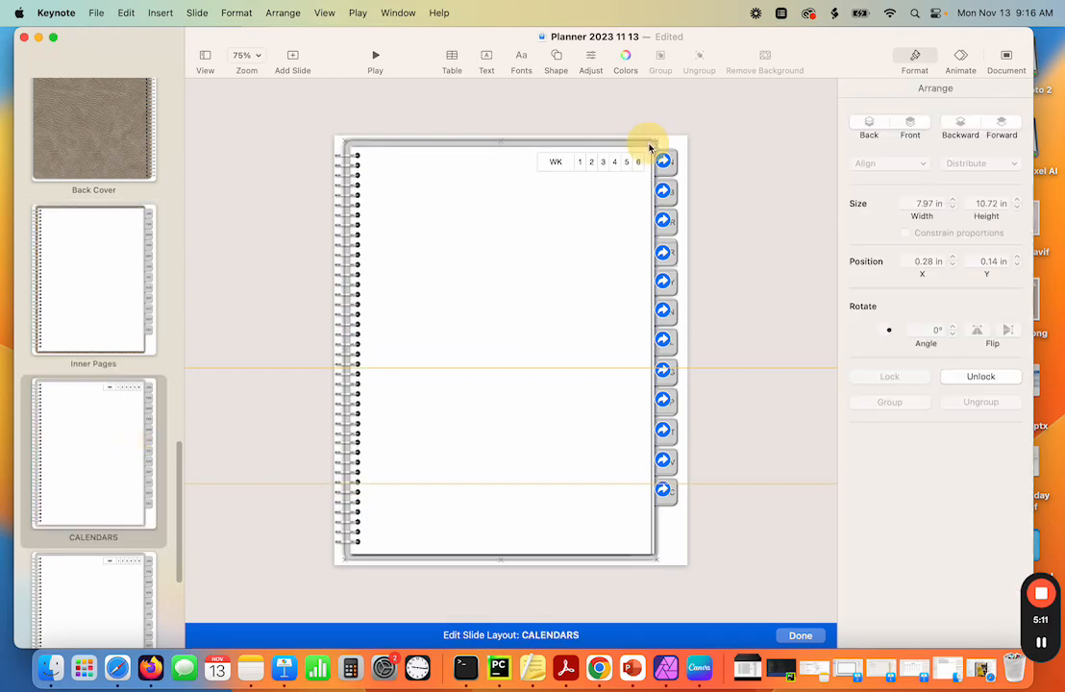
{"action": "left_click", "coordinate": [982, 378]}
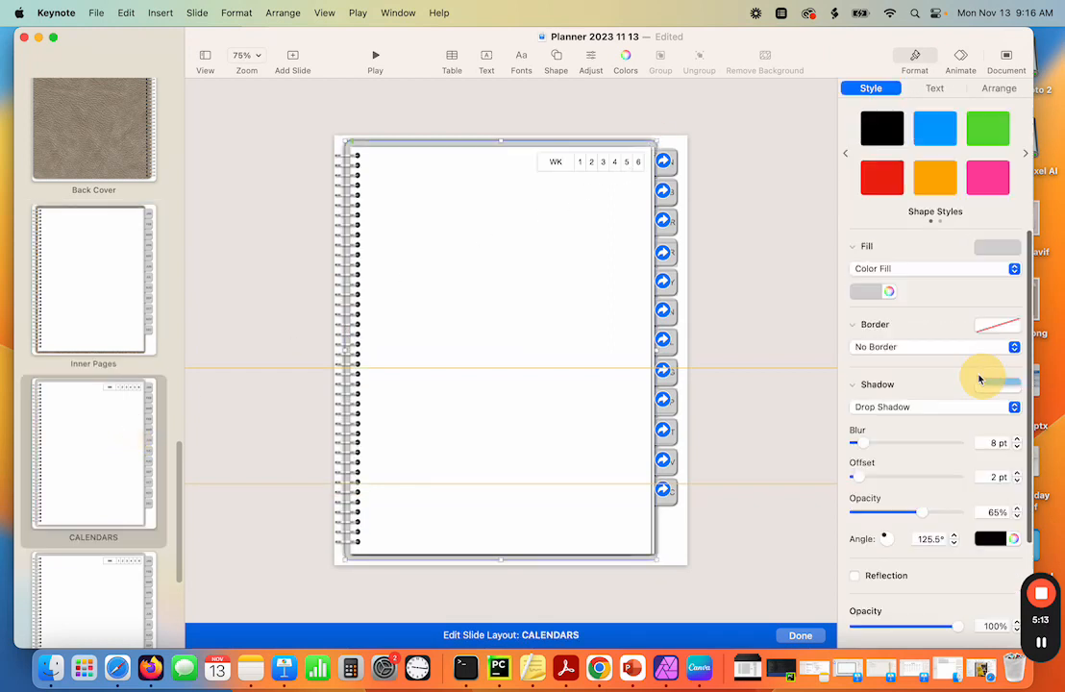
{"action": "left_click", "coordinate": [981, 273]}
{"action": "left_click", "coordinate": [871, 317]}
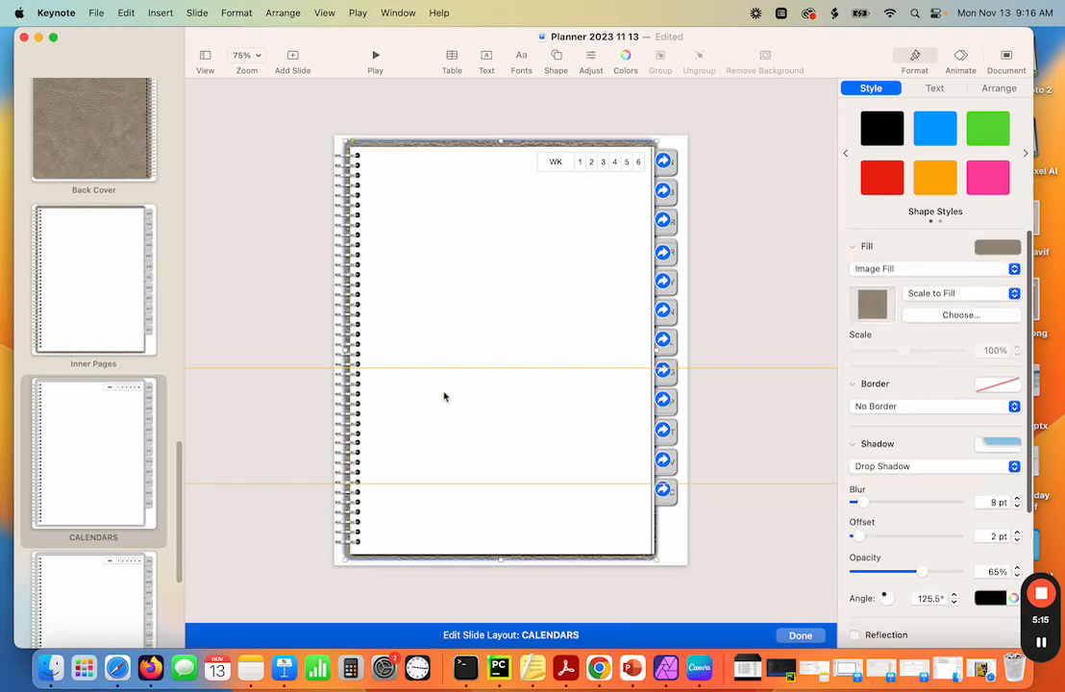
On the WEEKLY layout, unlock the grey cover shape around the page and apply the leather image fill
{"action": "left_click", "coordinate": [96, 586]}
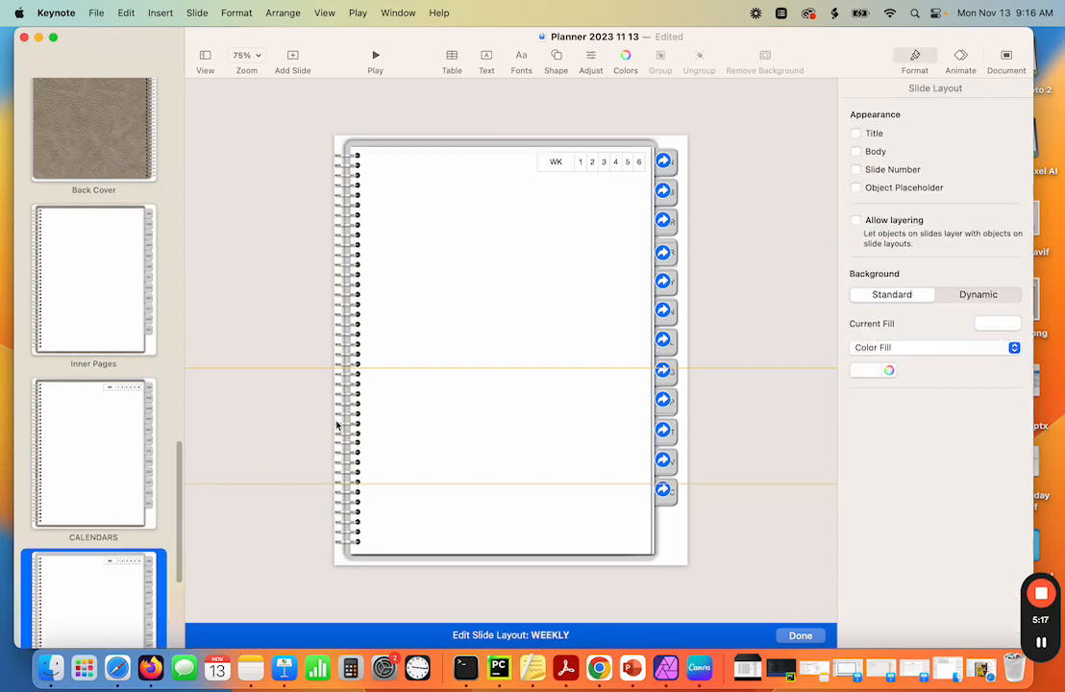
{"action": "left_click", "coordinate": [635, 147]}
{"action": "left_click", "coordinate": [980, 377]}
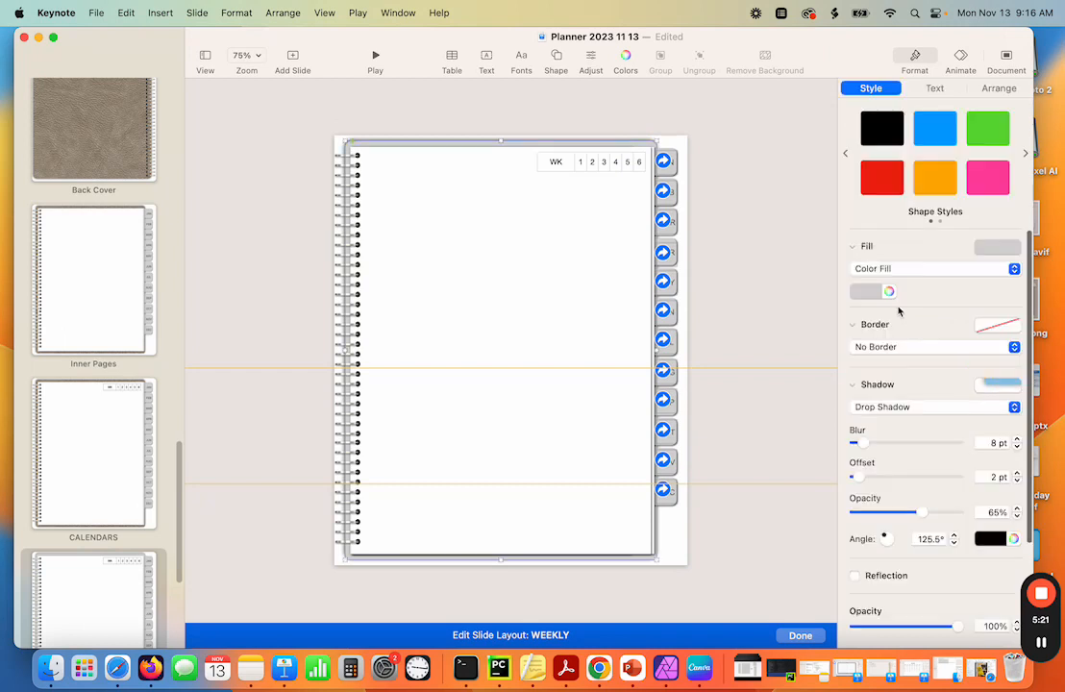
{"action": "left_click", "coordinate": [899, 272]}
{"action": "left_click", "coordinate": [891, 317]}
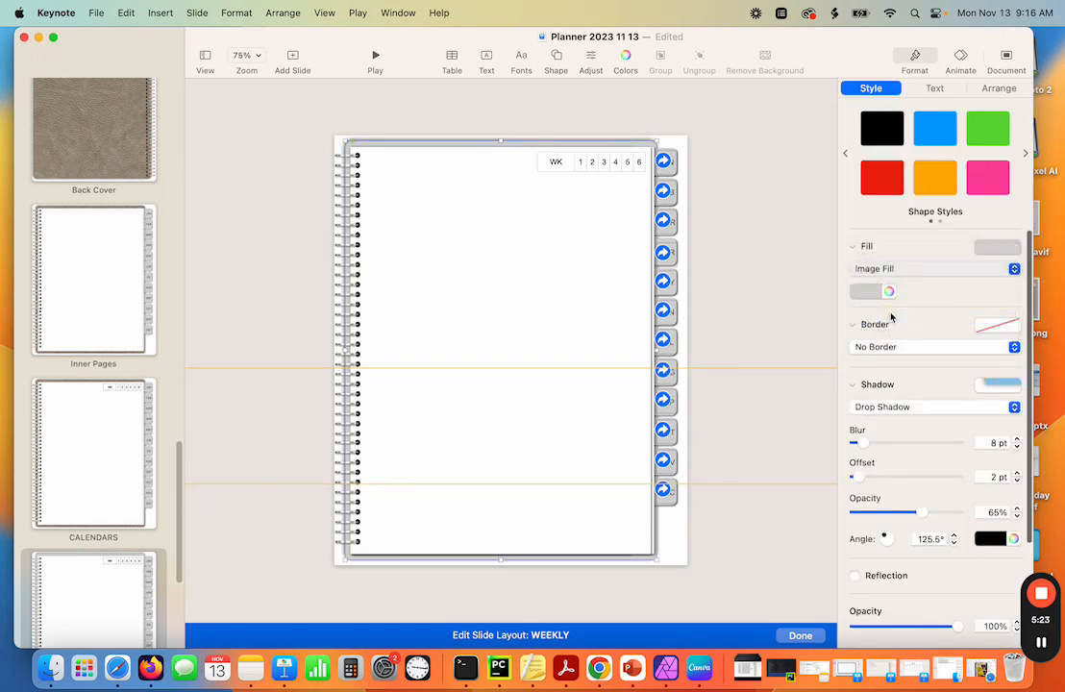
On the Daily layout, unlock the grey backing shape and set its fill to the leather image fill
{"action": "scroll", "coordinate": [100, 468], "scroll_direction": "down", "scroll_amount": 5}
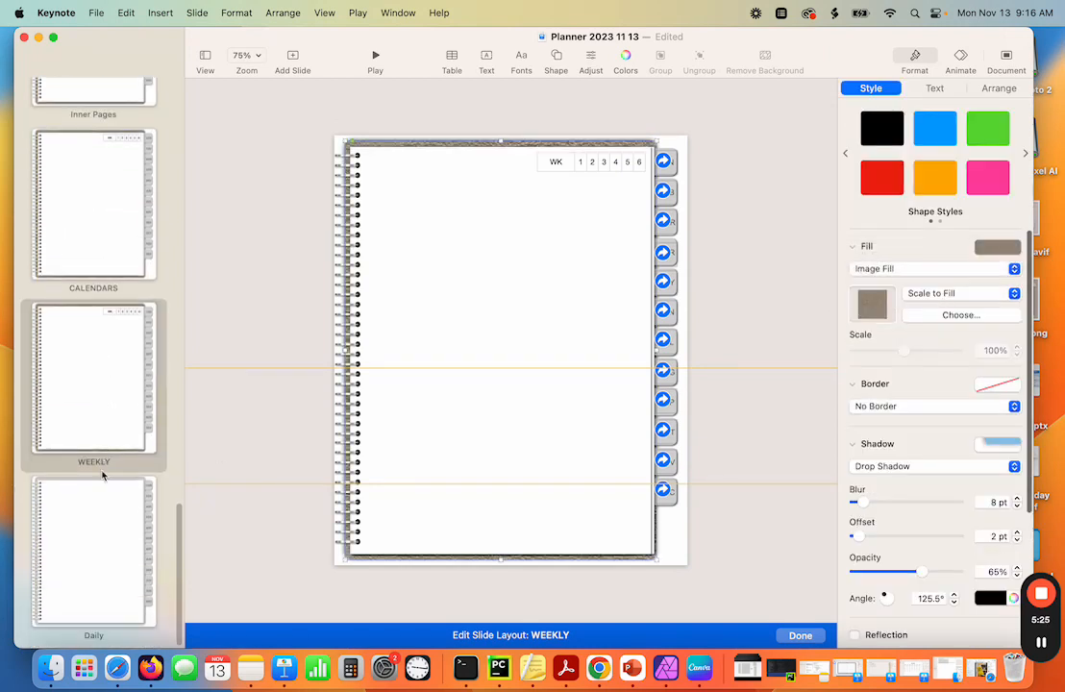
{"action": "left_click", "coordinate": [86, 507]}
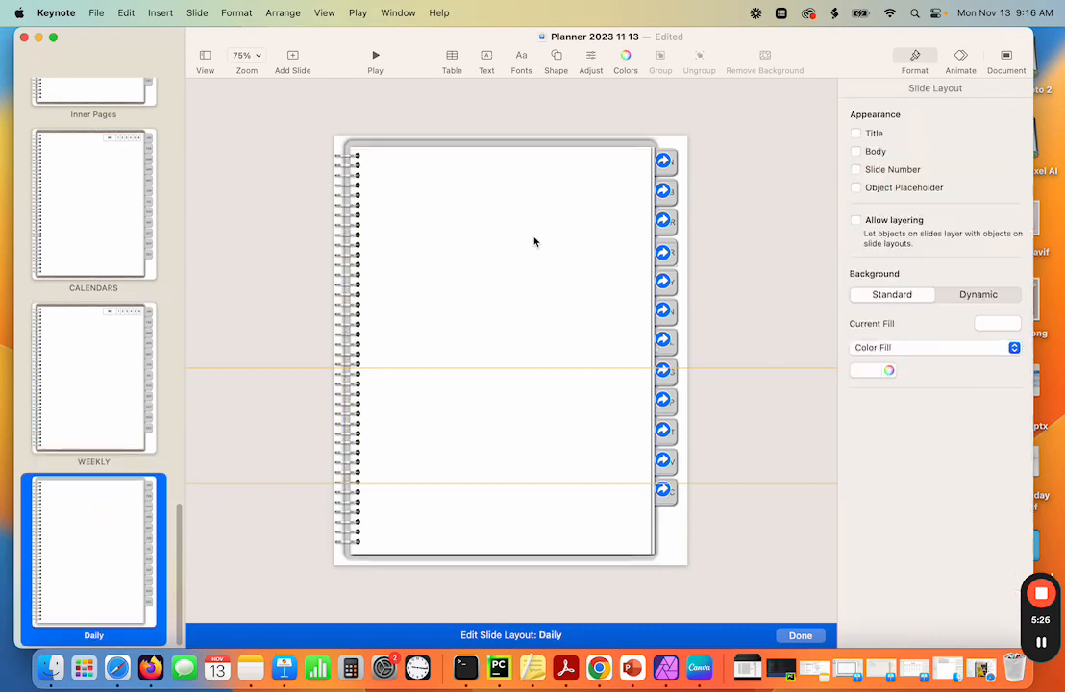
{"action": "left_click", "coordinate": [650, 145]}
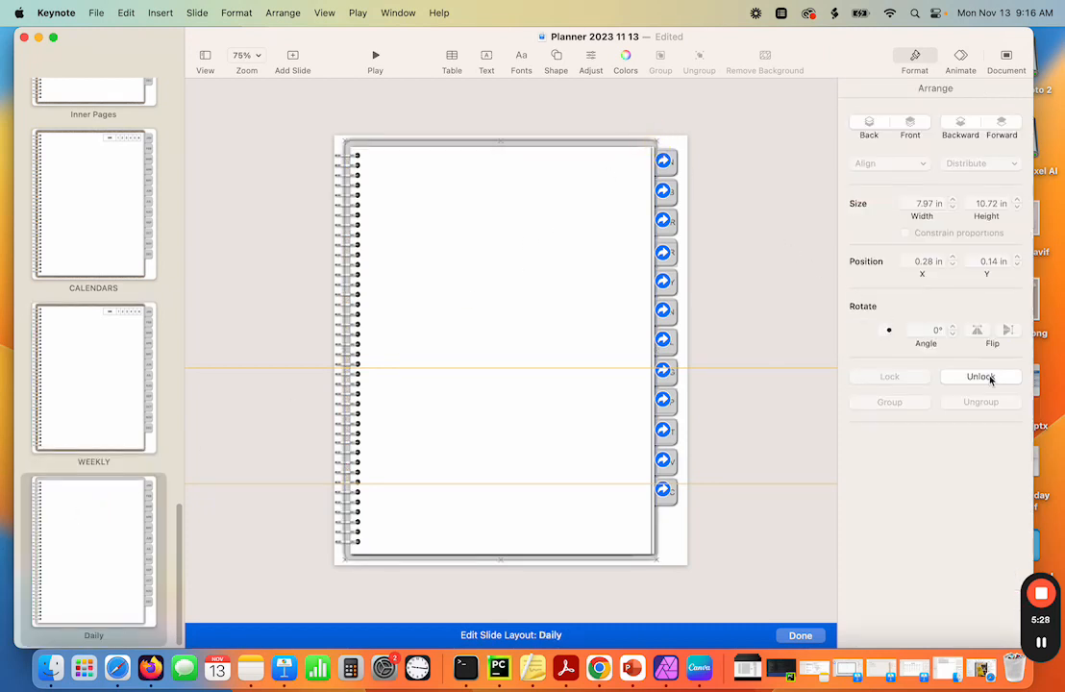
{"action": "left_click", "coordinate": [990, 378]}
{"action": "left_click", "coordinate": [906, 269]}
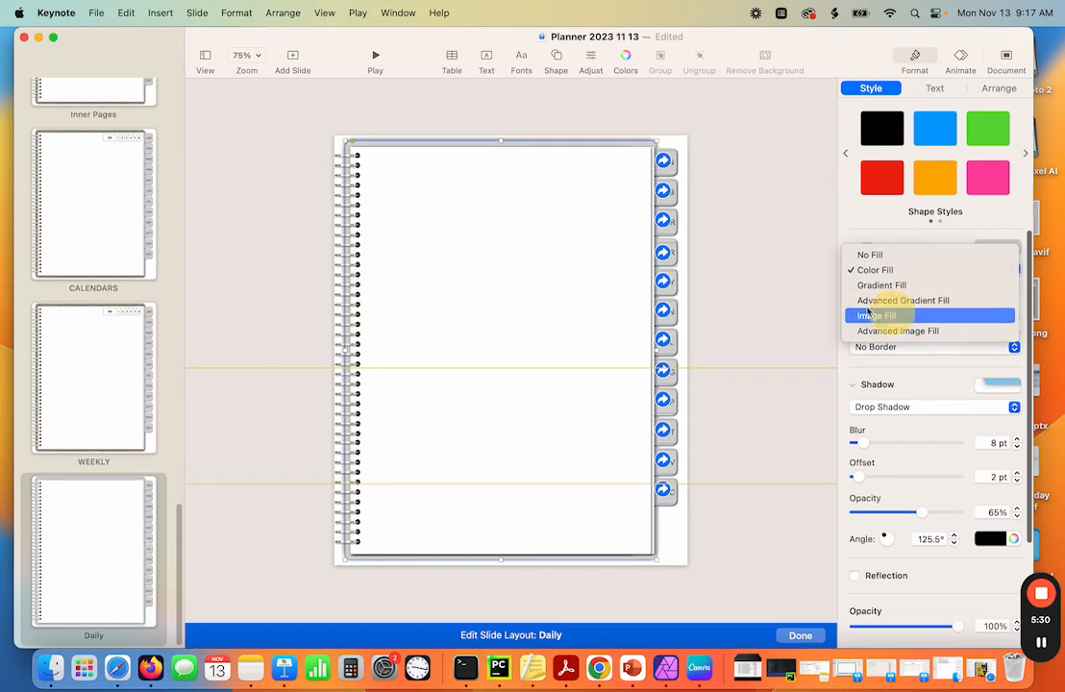
{"action": "left_click", "coordinate": [890, 313]}
On the Cover 1 layout, set the slide background to an image fill using white wood wall (7).jpg
{"action": "scroll", "coordinate": [96, 392], "scroll_direction": "up", "scroll_amount": 5}
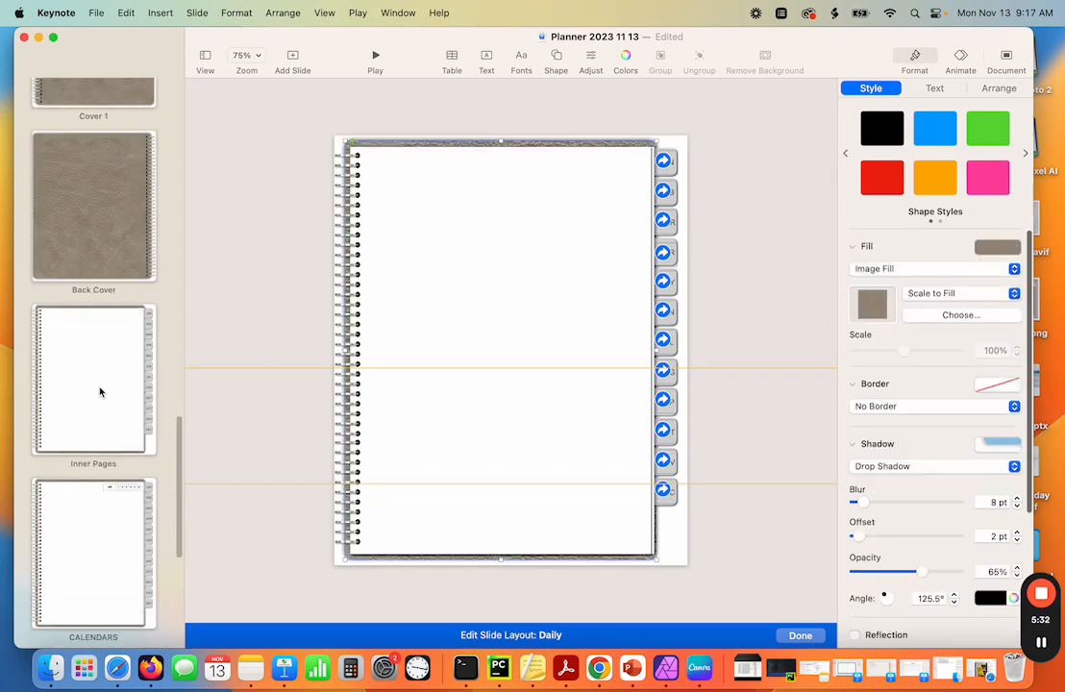
{"action": "left_click", "coordinate": [101, 390]}
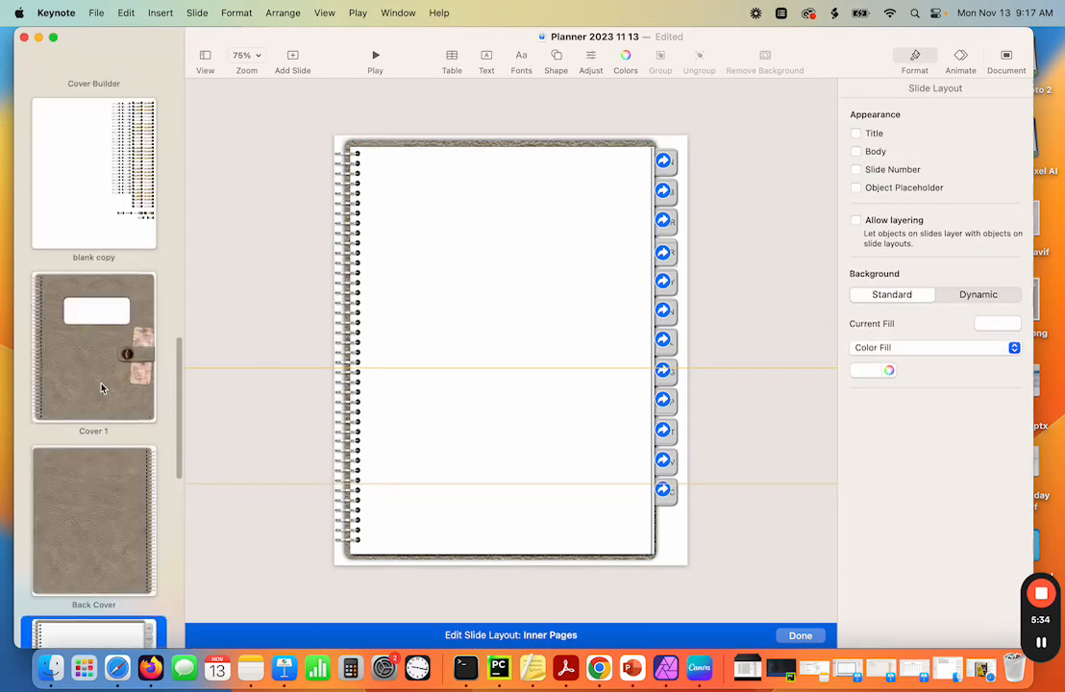
{"action": "scroll", "coordinate": [103, 385], "scroll_direction": "down", "scroll_amount": 1}
{"action": "left_click", "coordinate": [93, 454]}
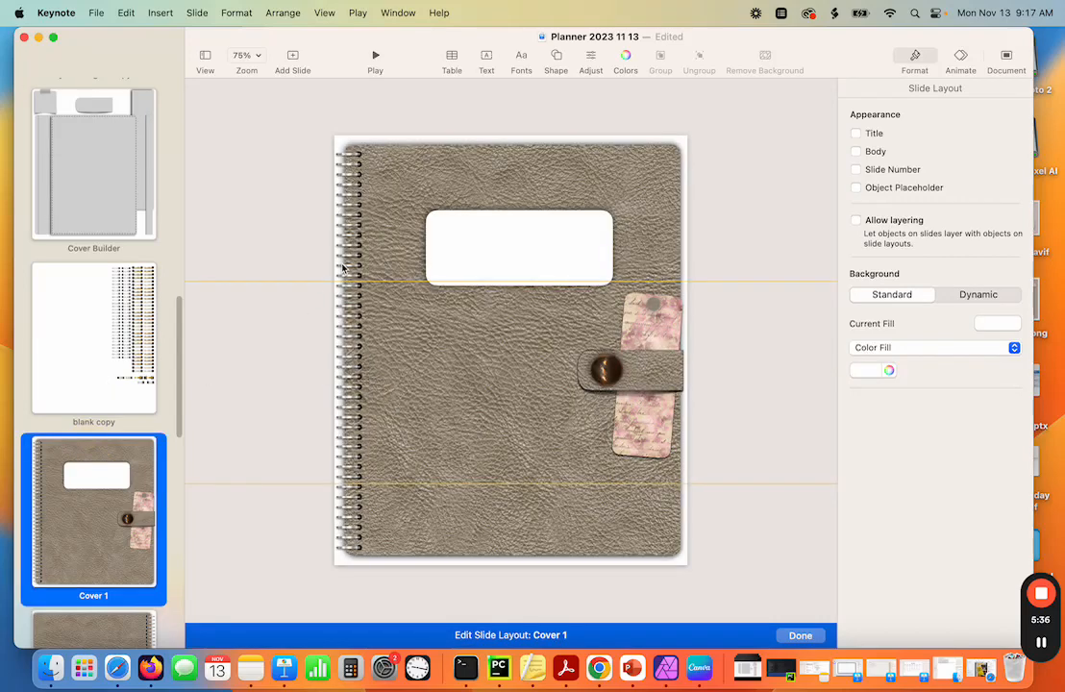
{"action": "left_click", "coordinate": [453, 139]}
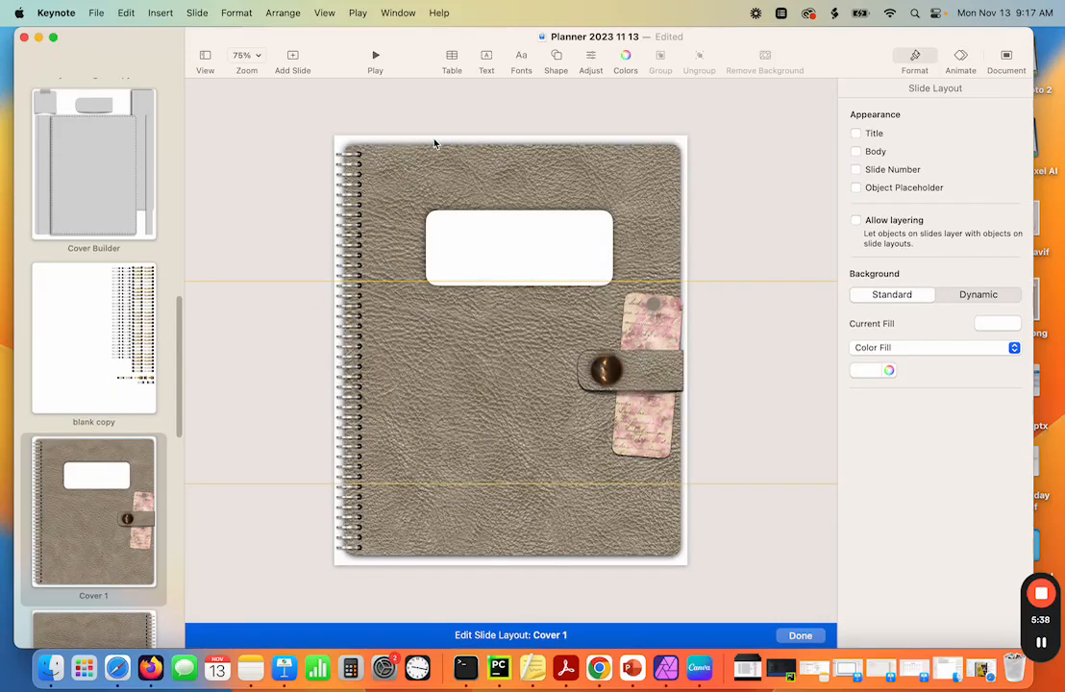
{"action": "left_click", "coordinate": [896, 352]}
{"action": "left_click", "coordinate": [893, 395]}
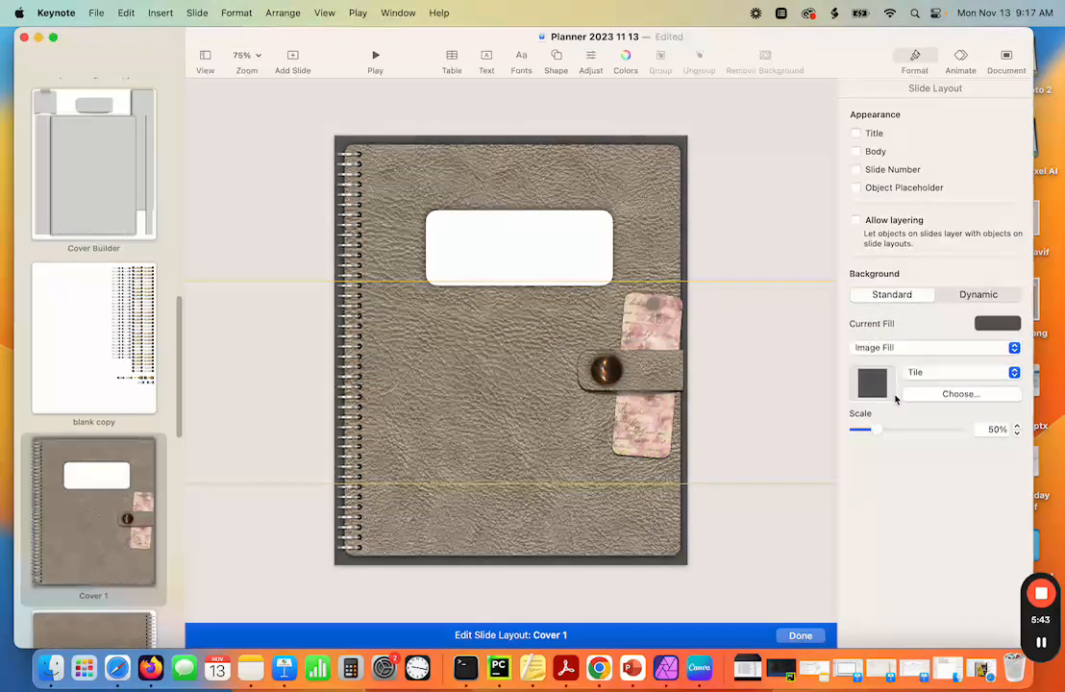
{"action": "left_click", "coordinate": [946, 395]}
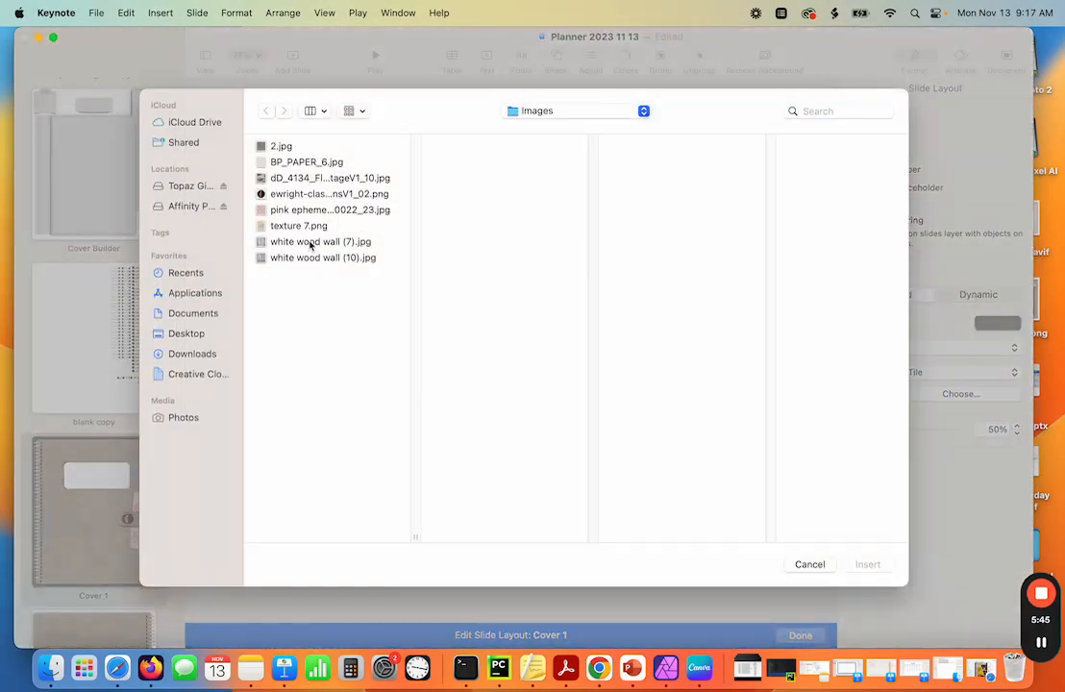
{"action": "left_click", "coordinate": [310, 243]}
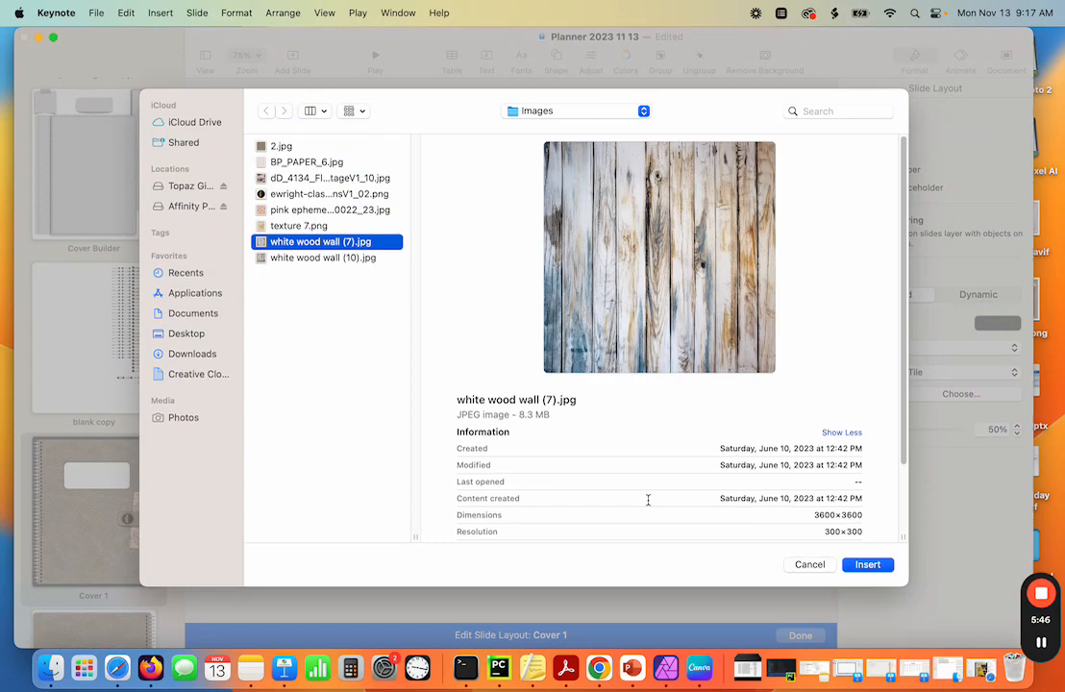
{"action": "left_click", "coordinate": [863, 565]}
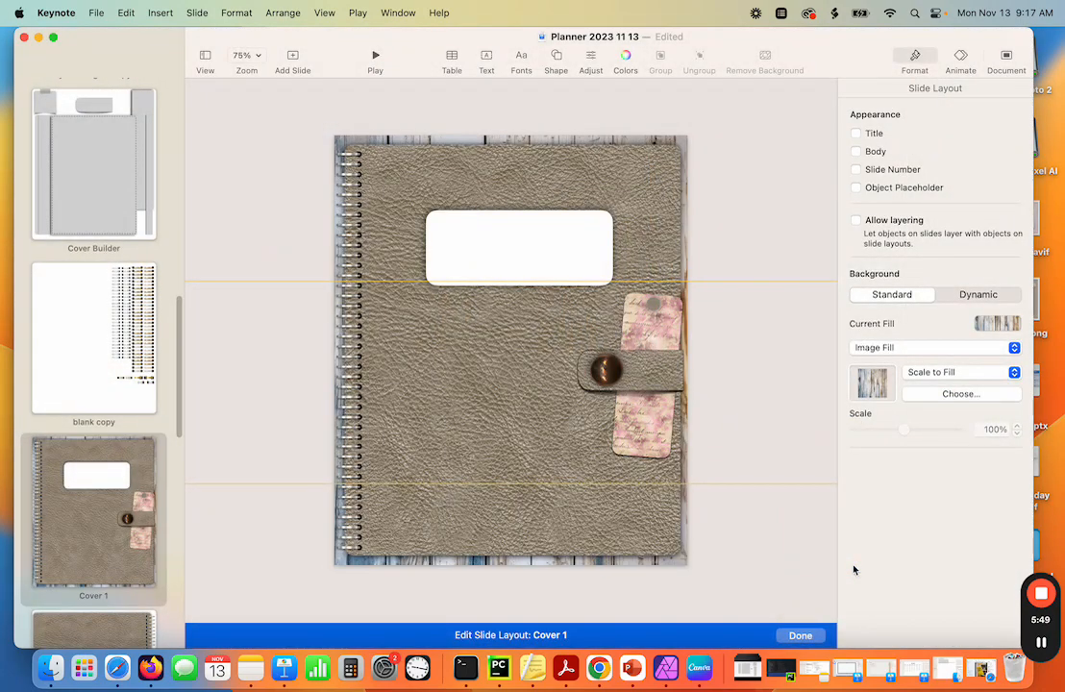
Tile the wood background image of the Cover 1 layout and reduce its scale to 10%
{"action": "left_click", "coordinate": [940, 373]}
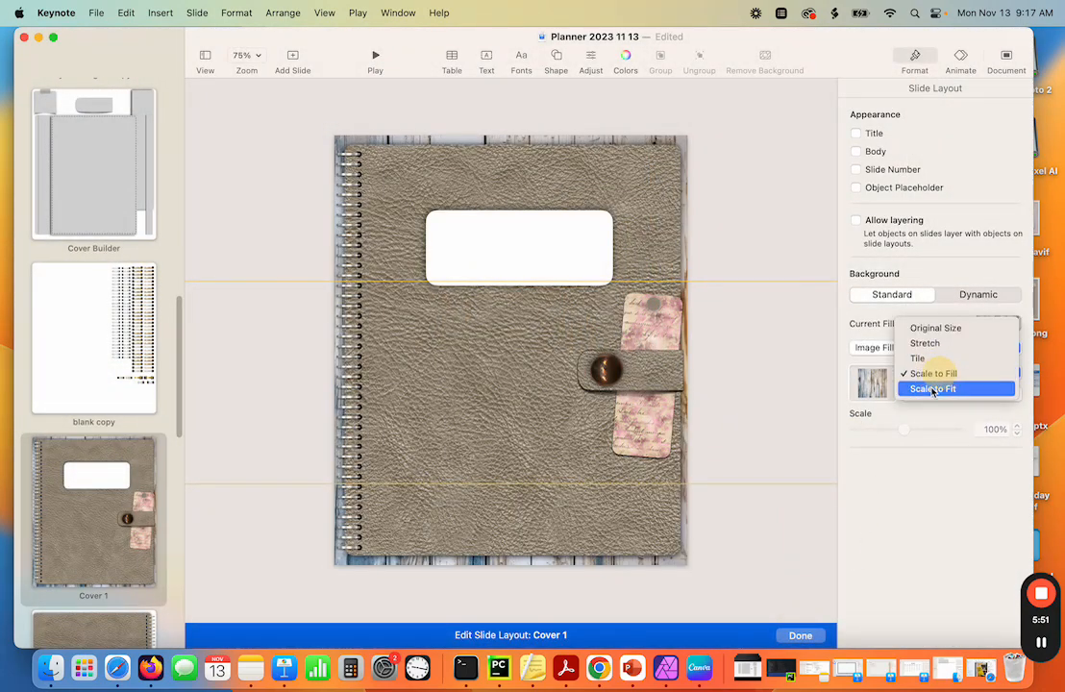
{"action": "left_click", "coordinate": [961, 360]}
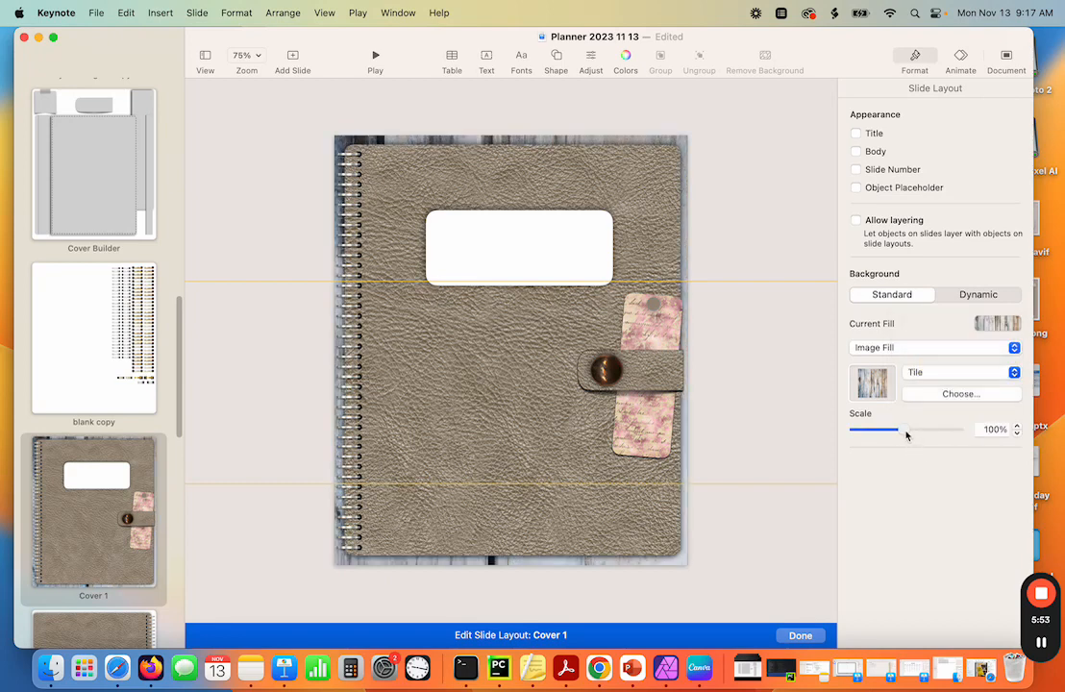
{"action": "left_click_drag", "start_coordinate": [903, 430], "coordinate": [836, 471]}
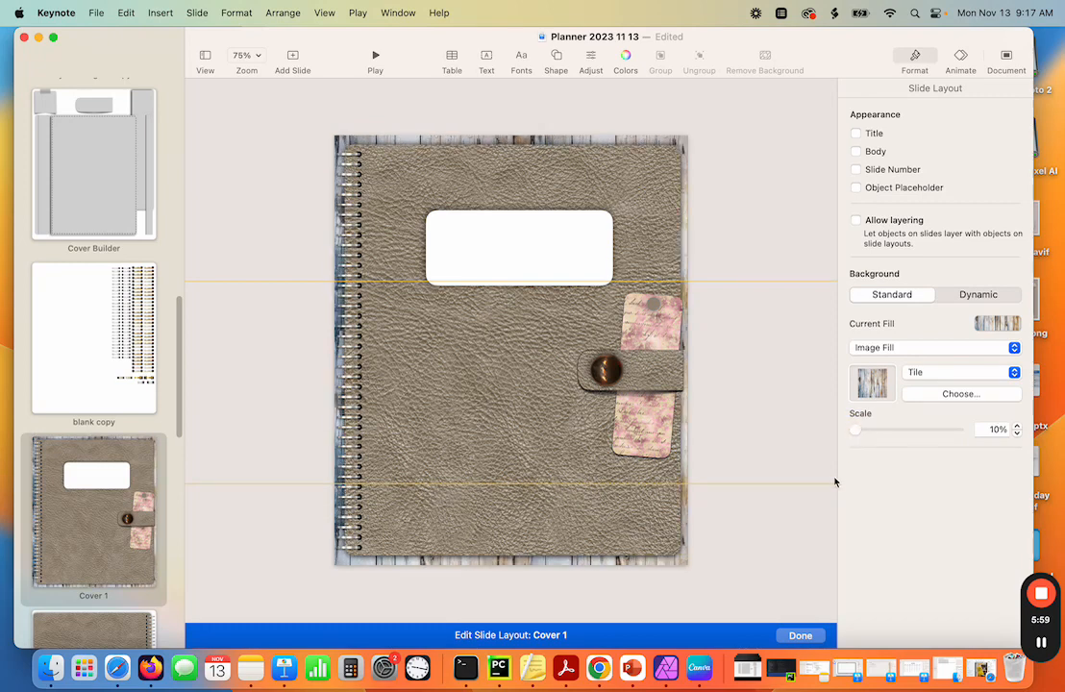
{"action": "left_click", "coordinate": [850, 436]}
On the Back Cover layout, change the slide background from a color fill to the tiled wood image fill
{"action": "scroll", "coordinate": [120, 528], "scroll_direction": "down", "scroll_amount": 2}
{"action": "left_click", "coordinate": [93, 593]}
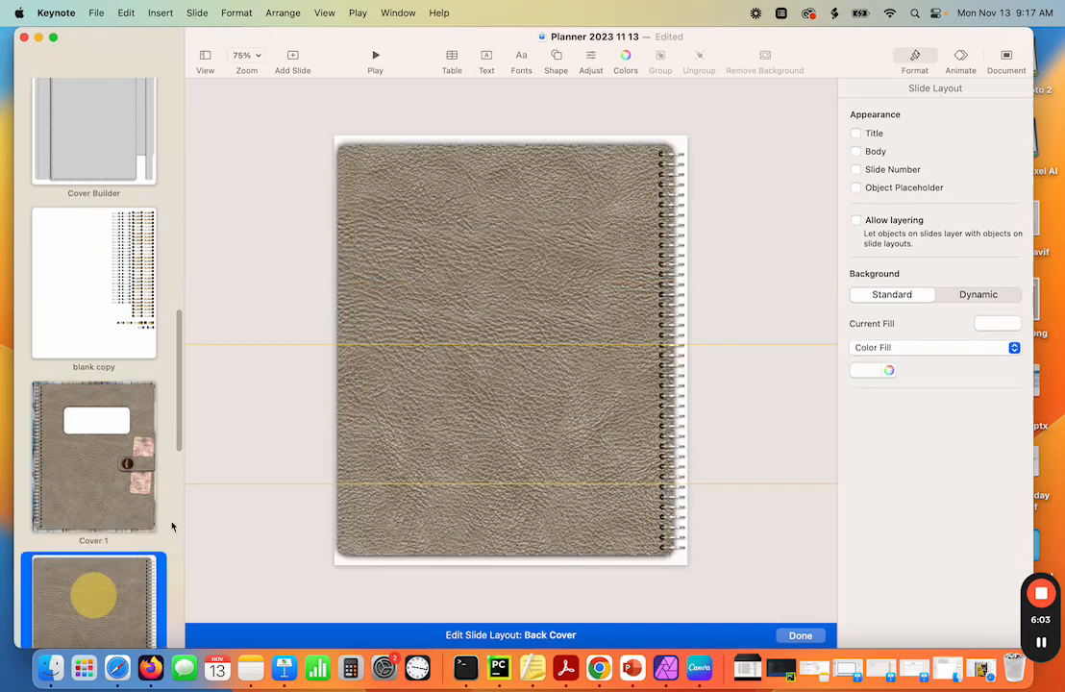
{"action": "left_click", "coordinate": [623, 146]}
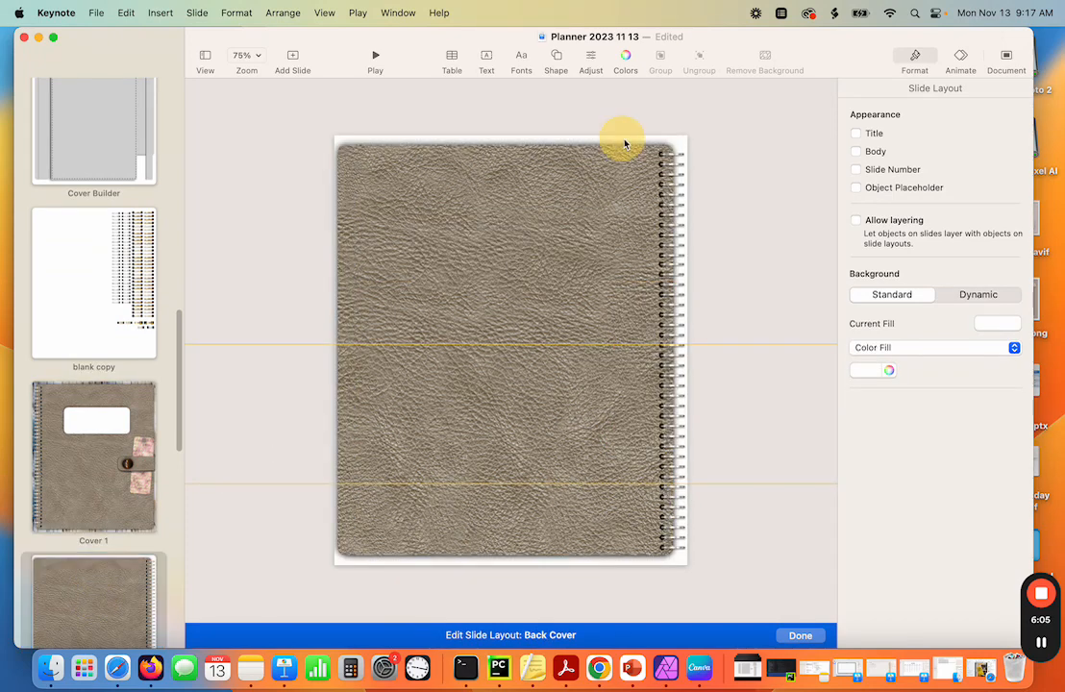
{"action": "left_click", "coordinate": [898, 349]}
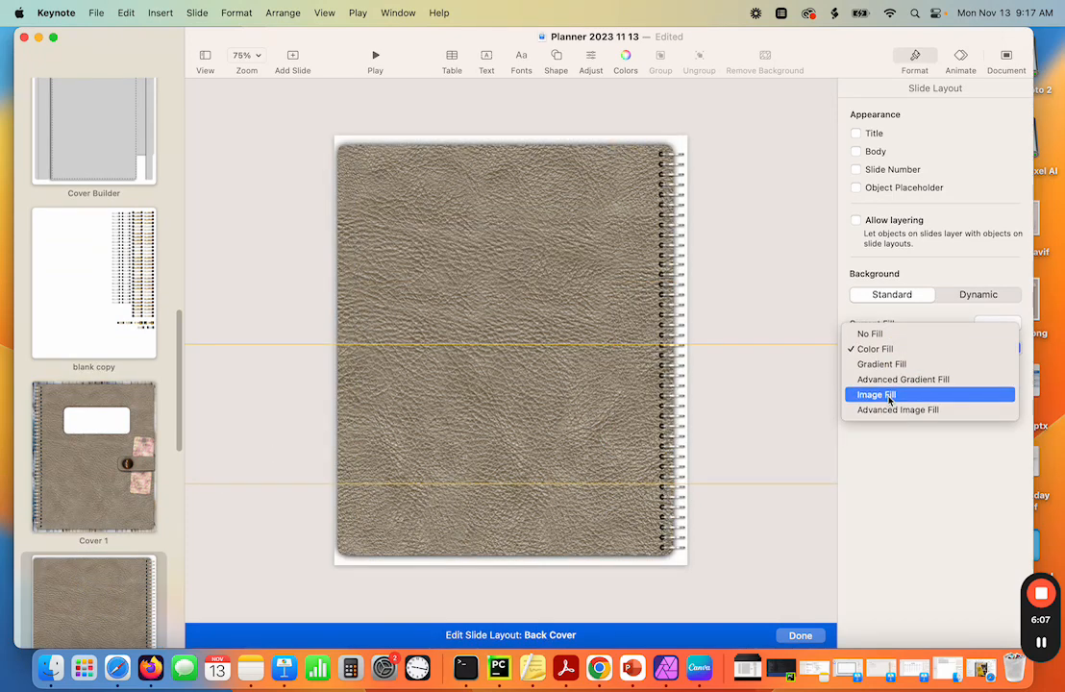
{"action": "left_click", "coordinate": [887, 394]}
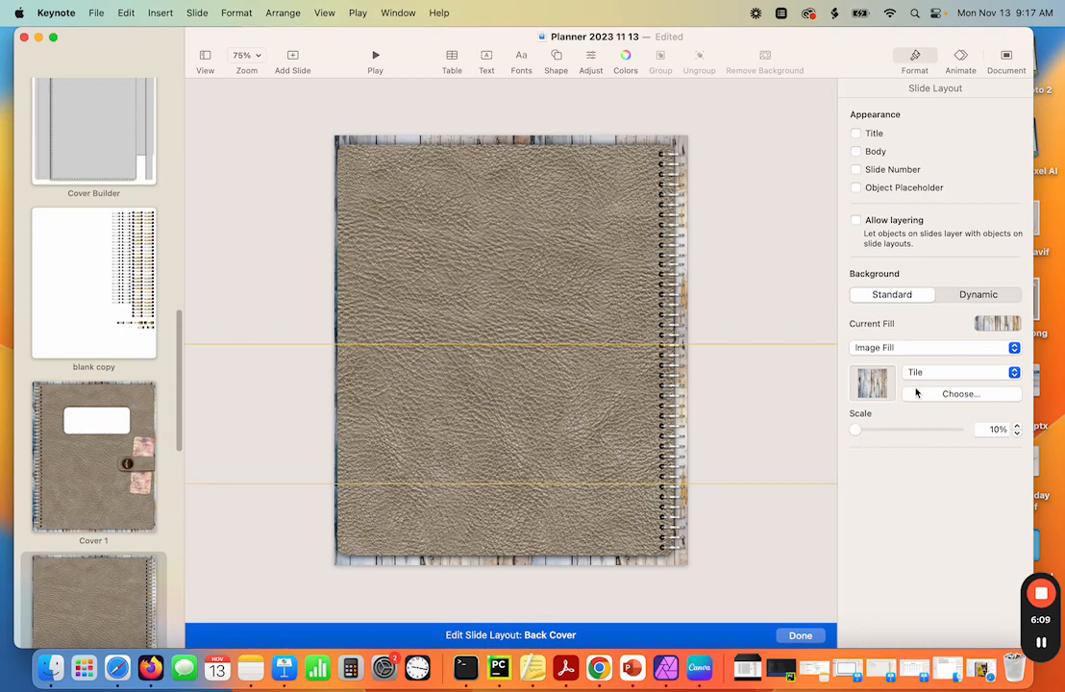
{"action": "left_click", "coordinate": [841, 432]}
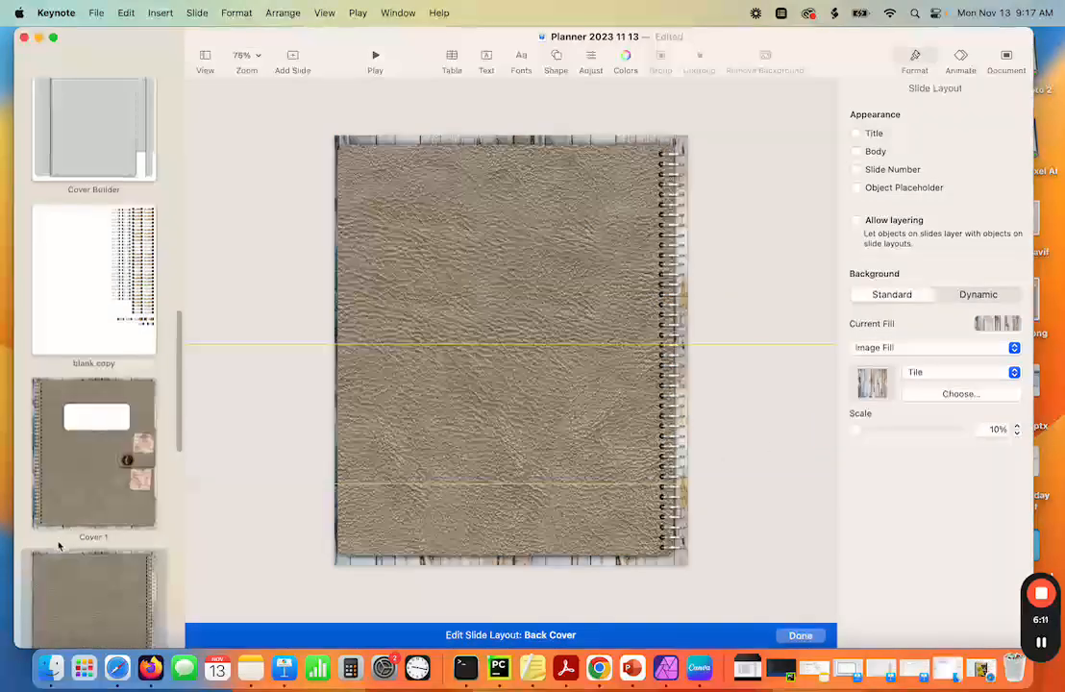
Give the Inner Pages layout the tiled wood image fill as its slide background
{"action": "scroll", "coordinate": [59, 542], "scroll_direction": "down", "scroll_amount": 5}
{"action": "left_click", "coordinate": [96, 476]}
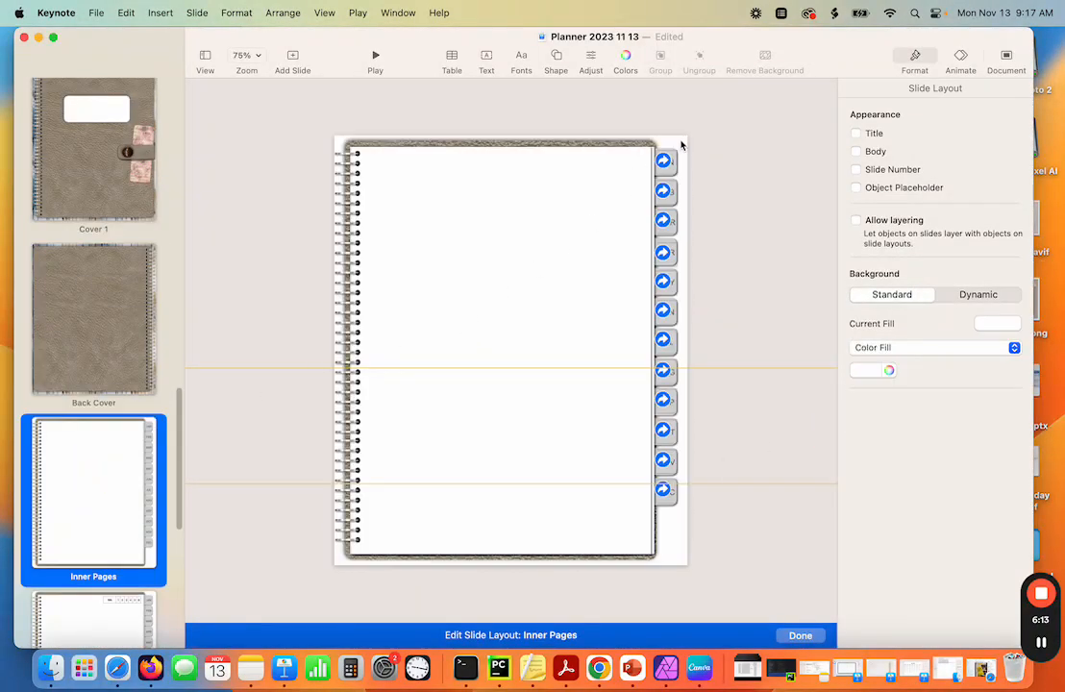
{"action": "left_click", "coordinate": [681, 144]}
{"action": "left_click", "coordinate": [880, 347]}
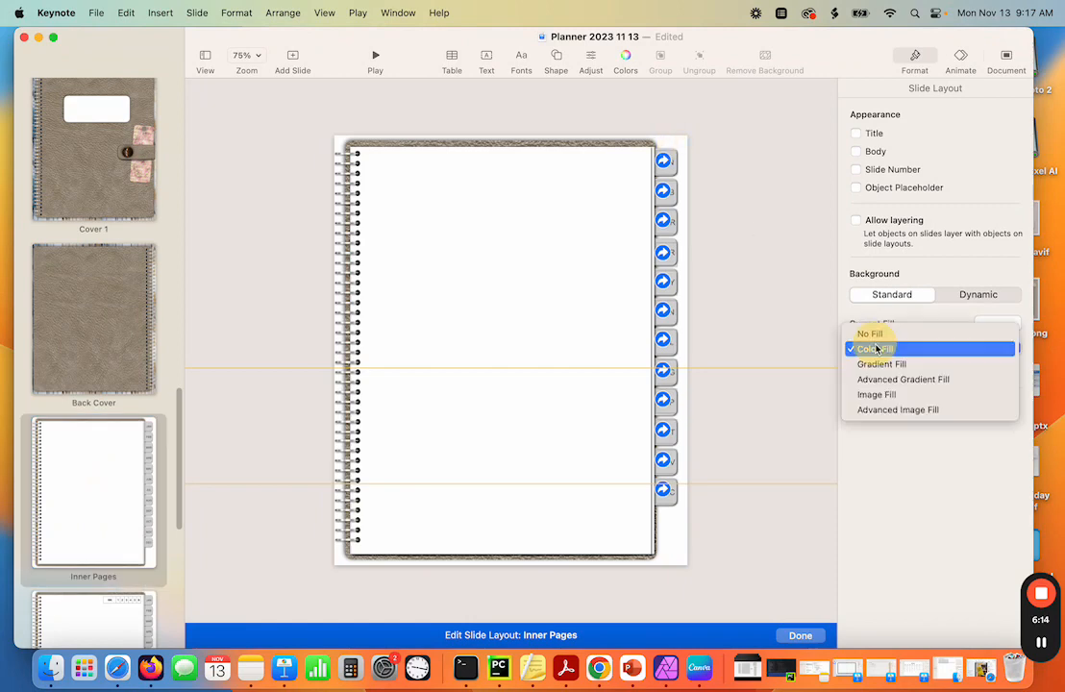
{"action": "left_click", "coordinate": [869, 394]}
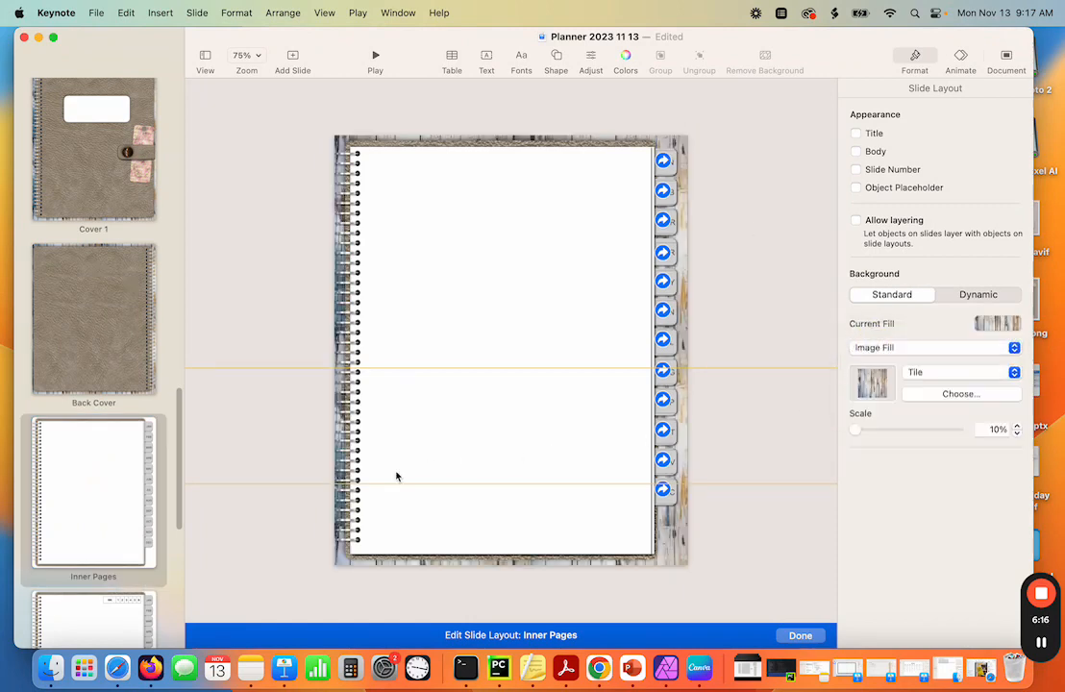
Switch the background of the CALENDARS layout to the wood image fill
{"action": "left_click", "coordinate": [92, 607]}
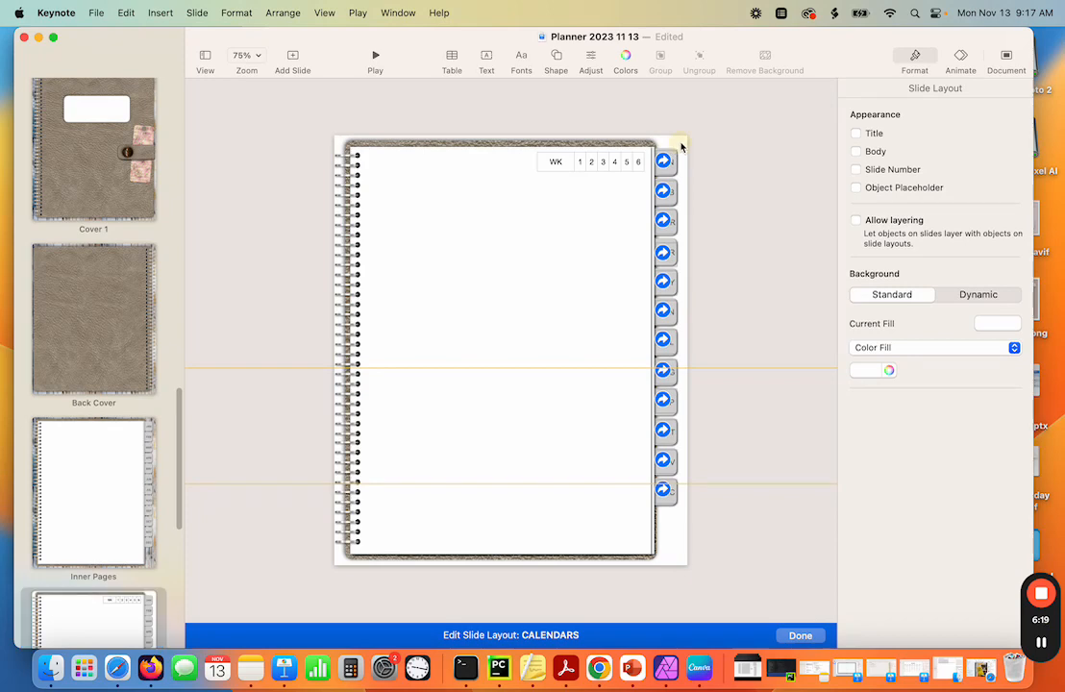
{"action": "left_click", "coordinate": [865, 347]}
{"action": "left_click", "coordinate": [876, 395]}
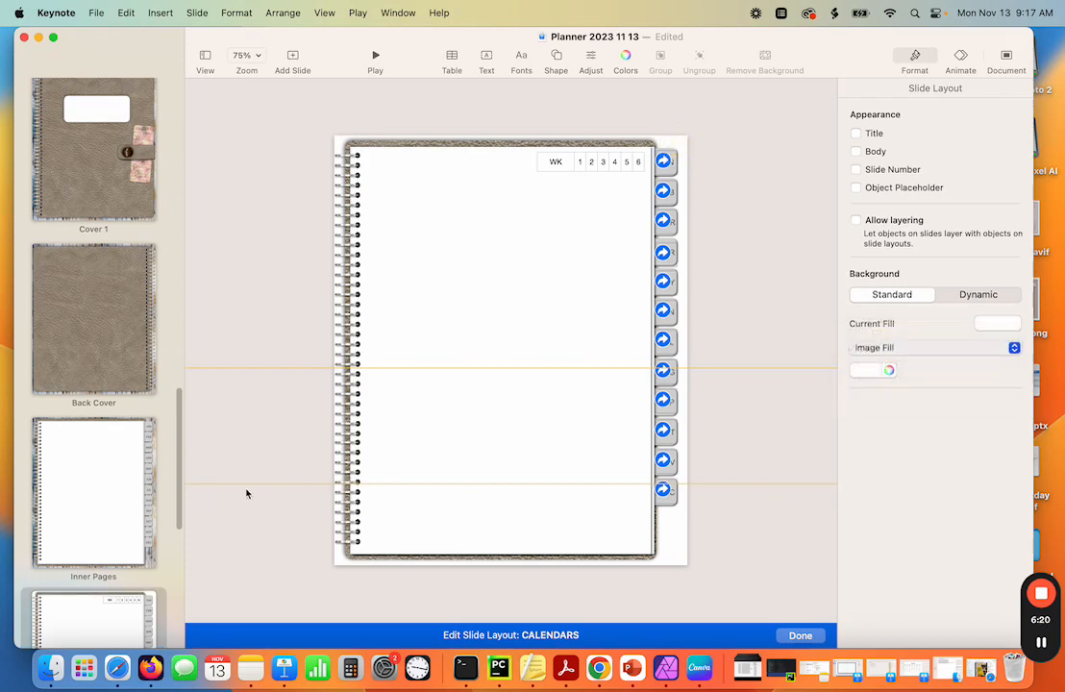
Apply the wood image fill to the background of the WEEKLY layout
{"action": "scroll", "coordinate": [116, 396], "scroll_direction": "down", "scroll_amount": 5}
{"action": "left_click", "coordinate": [128, 343]}
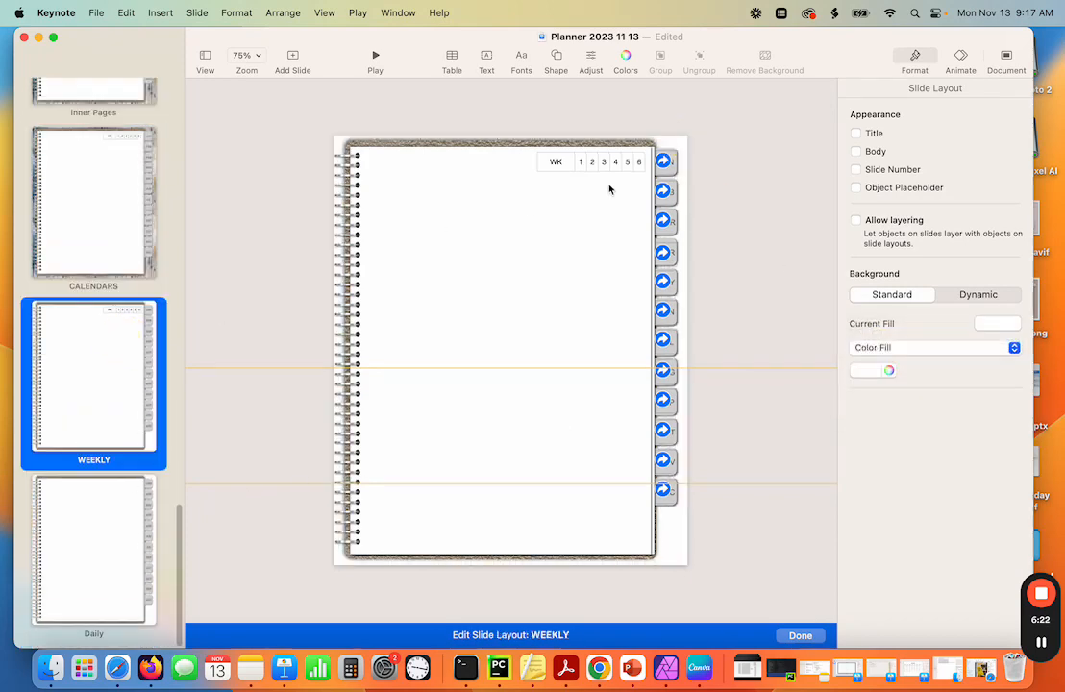
{"action": "left_click", "coordinate": [889, 346]}
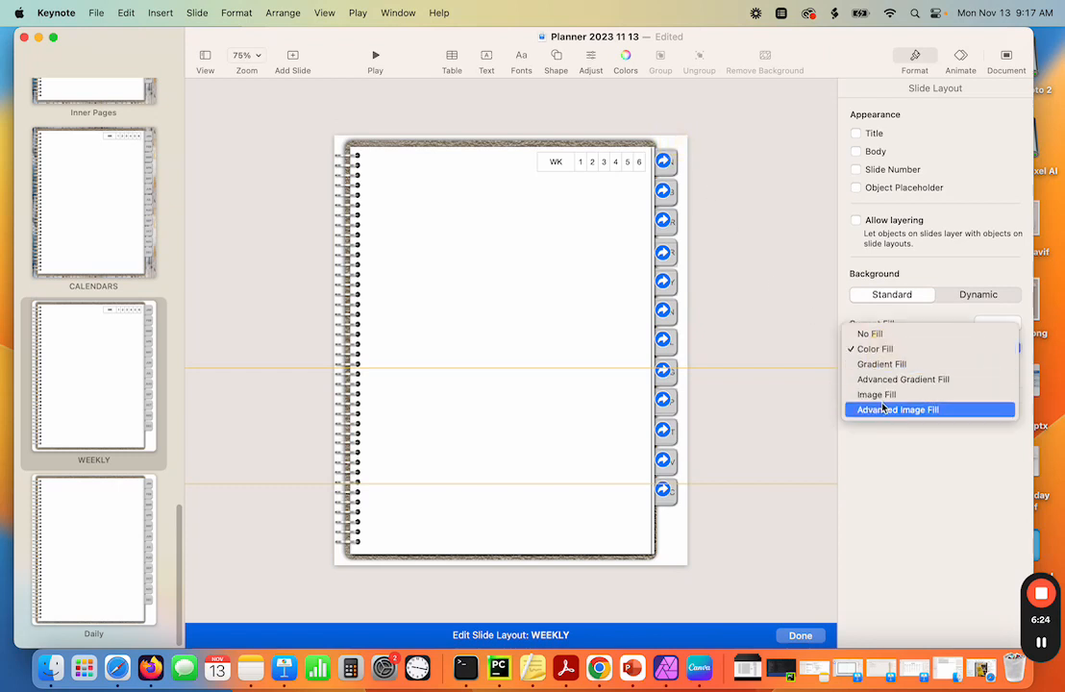
{"action": "left_click", "coordinate": [876, 395]}
Set the Daily layout's slide background to the wood image fill
{"action": "left_click", "coordinate": [125, 514]}
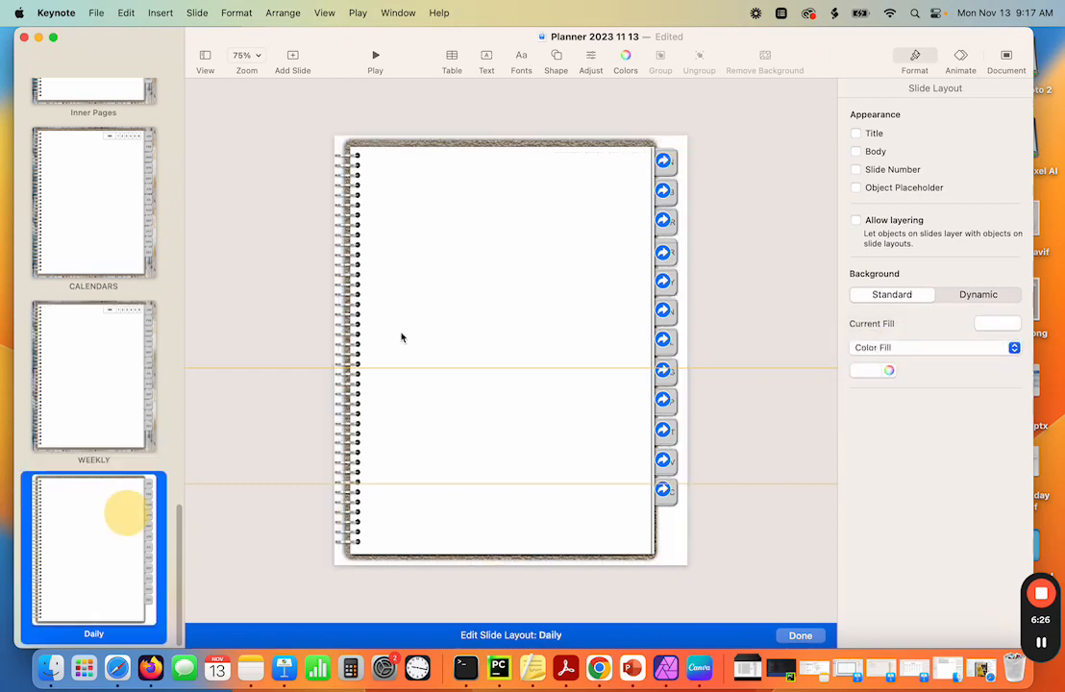
{"action": "left_click", "coordinate": [680, 141]}
{"action": "left_click", "coordinate": [879, 346]}
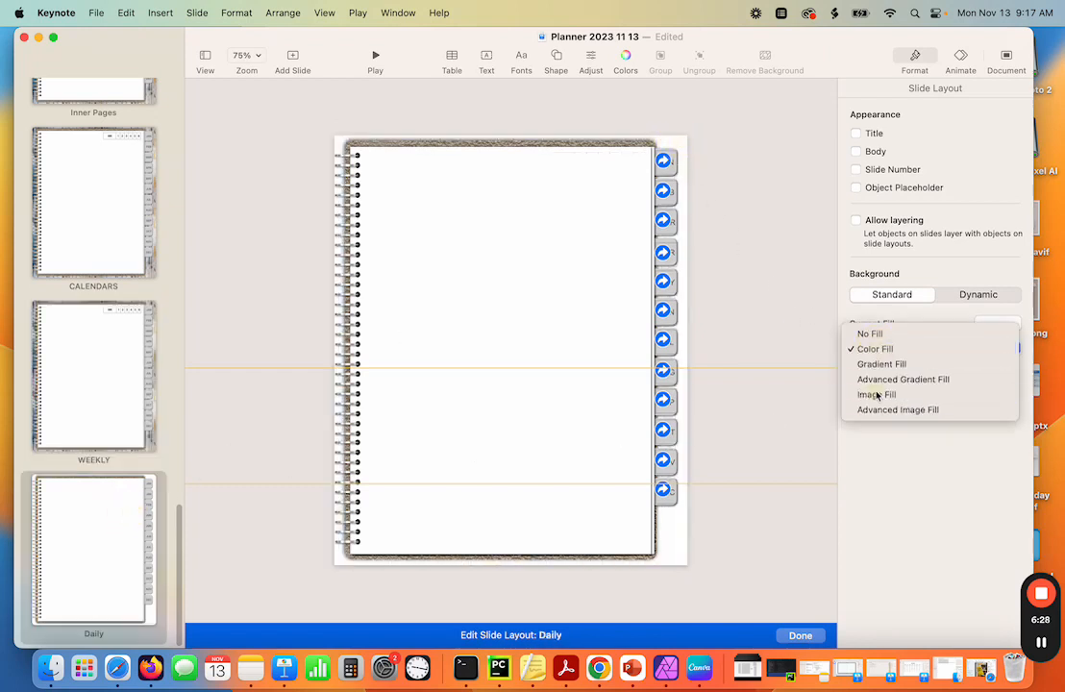
{"action": "left_click", "coordinate": [877, 395]}
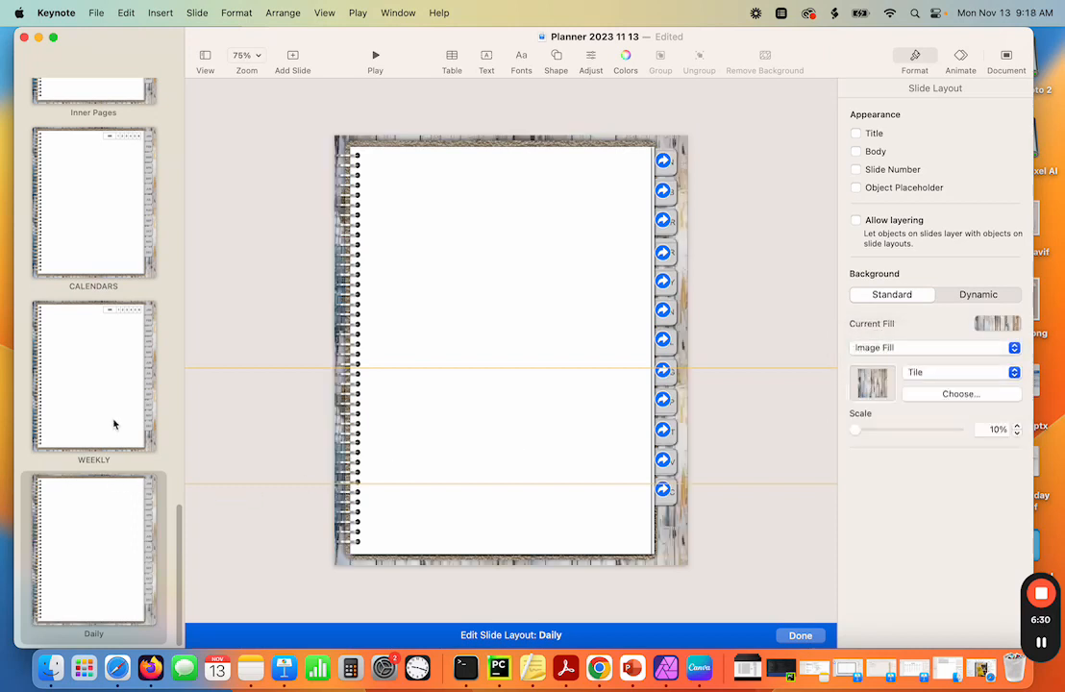
Check the edited layouts, finish layout editing, and review the new background across the planner's calendar and weekly slides
{"action": "scroll", "coordinate": [114, 424], "scroll_direction": "up", "scroll_amount": 10}
{"action": "scroll", "coordinate": [114, 423], "scroll_direction": "down", "scroll_amount": 5}
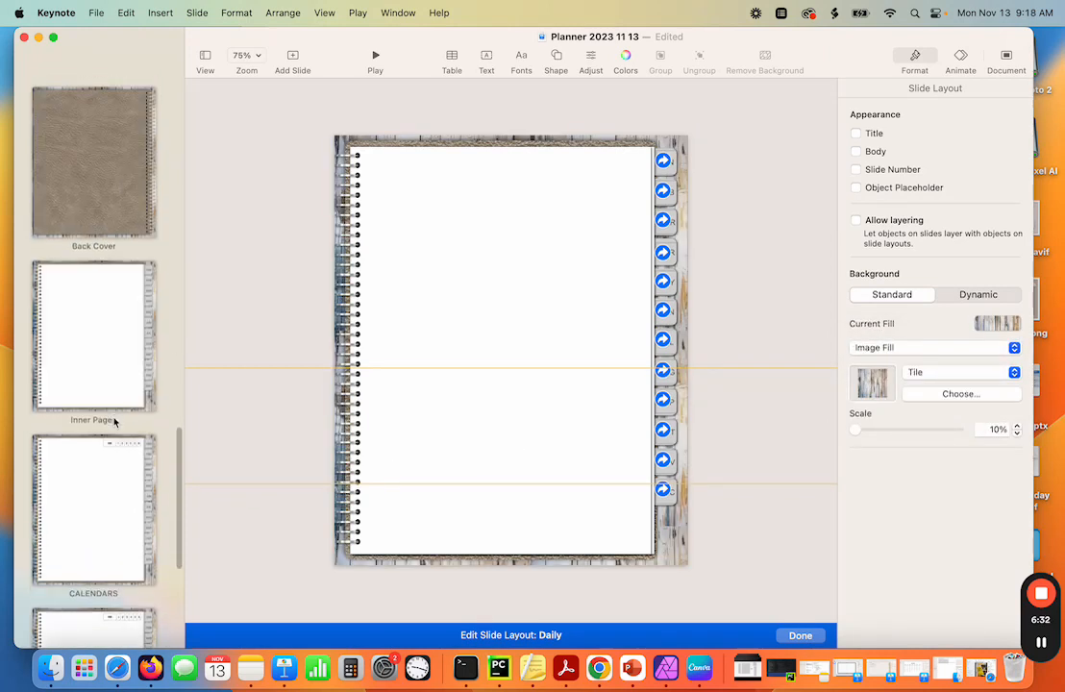
{"action": "scroll", "coordinate": [113, 422], "scroll_direction": "down", "scroll_amount": 5}
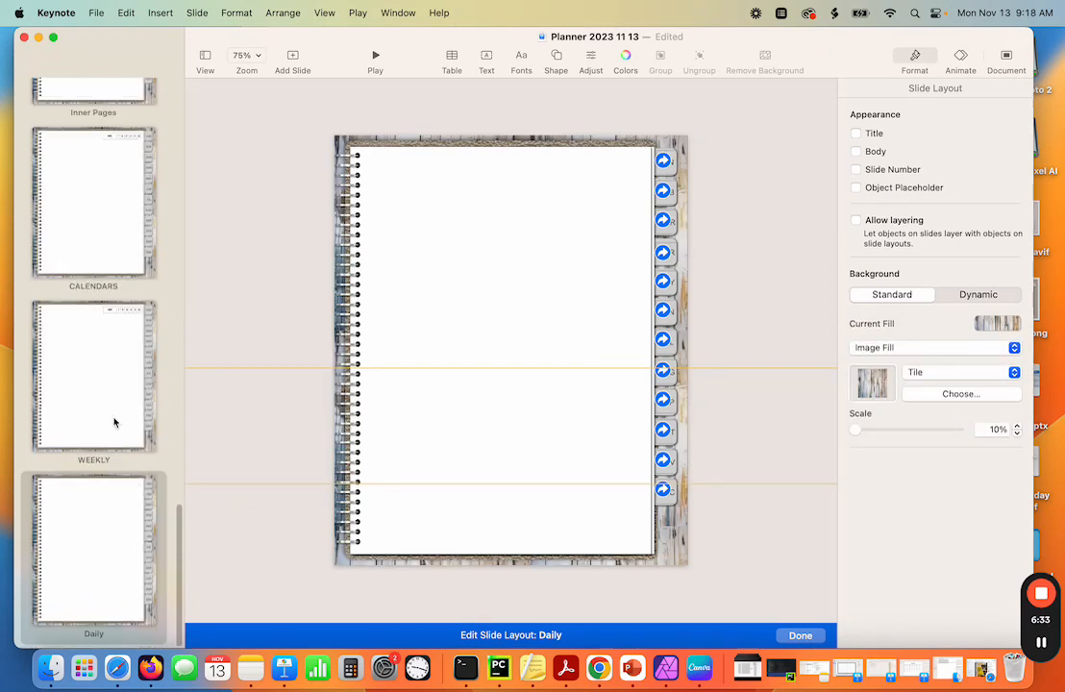
{"action": "left_click", "coordinate": [807, 635]}
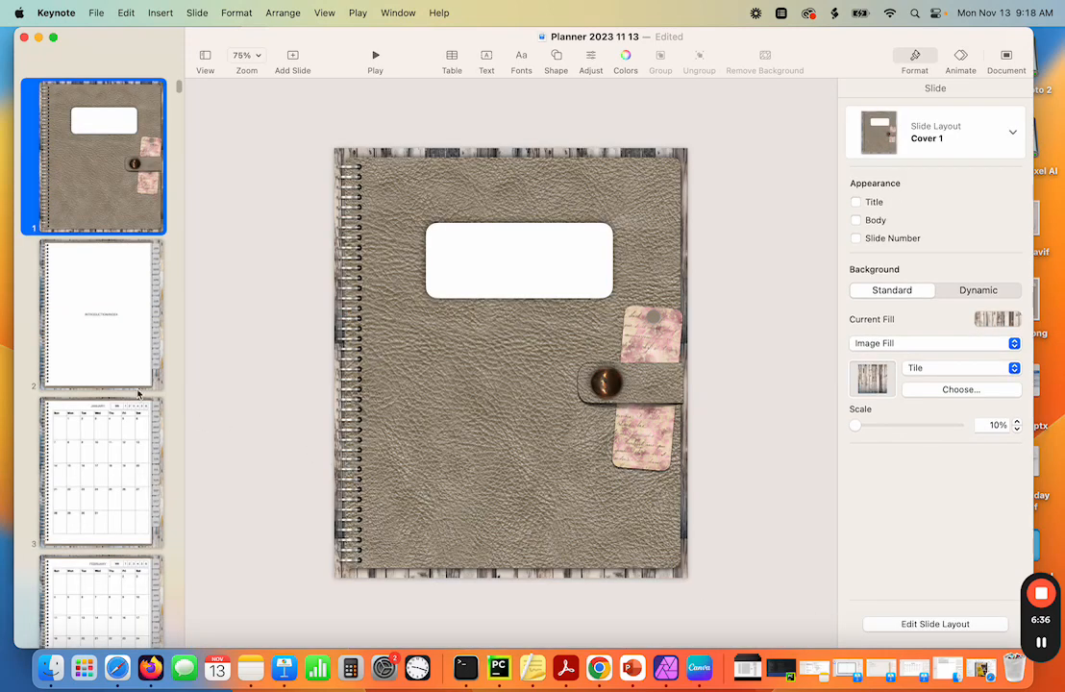
{"action": "scroll", "coordinate": [106, 355], "scroll_direction": "down", "scroll_amount": 20}
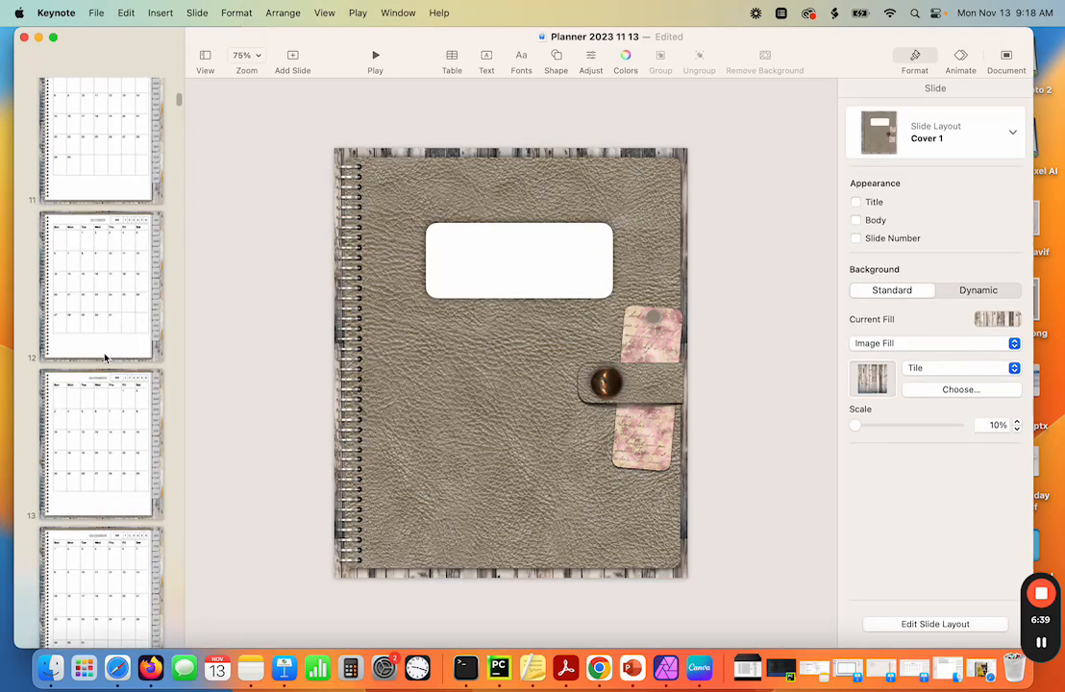
{"action": "scroll", "coordinate": [106, 357], "scroll_direction": "down", "scroll_amount": 20}
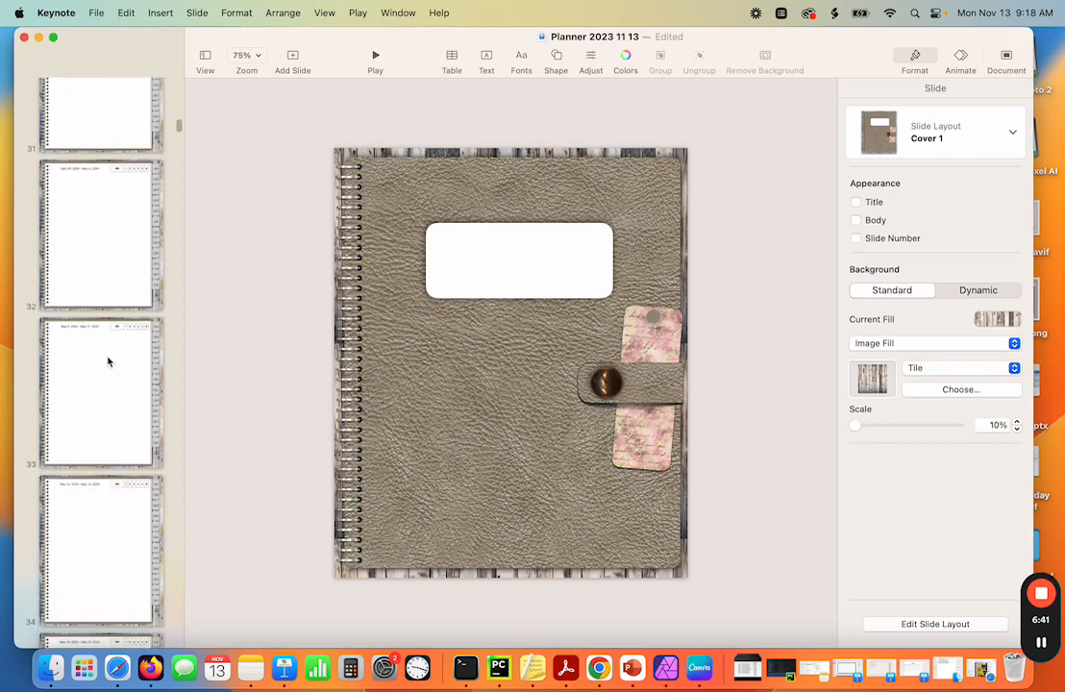
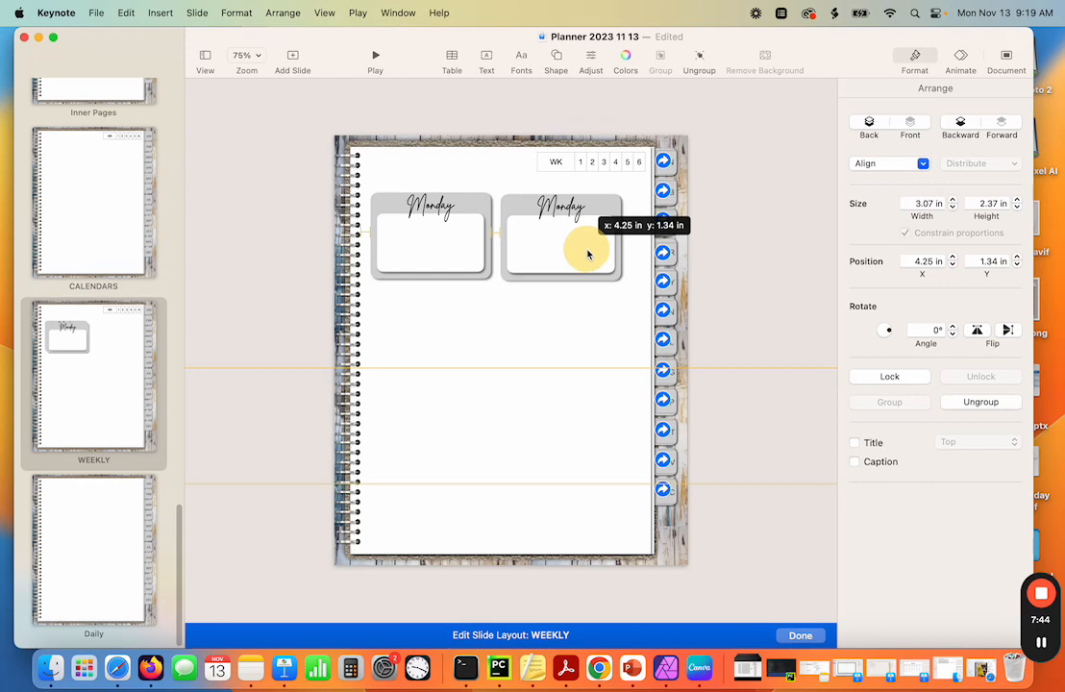
On the WEEKLY layout, duplicate the Monday box group twice and place the copies side by side as a second row
{"action": "right_click", "coordinate": [557, 248]}
{"action": "left_click", "coordinate": [586, 425]}
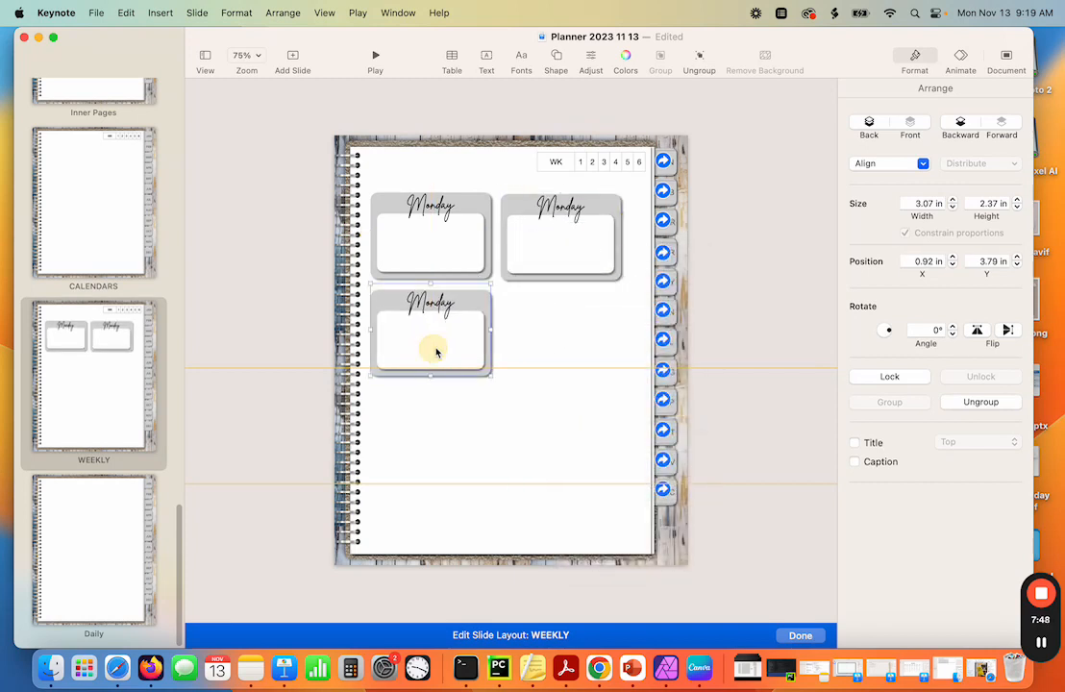
{"action": "right_click", "coordinate": [434, 352]}
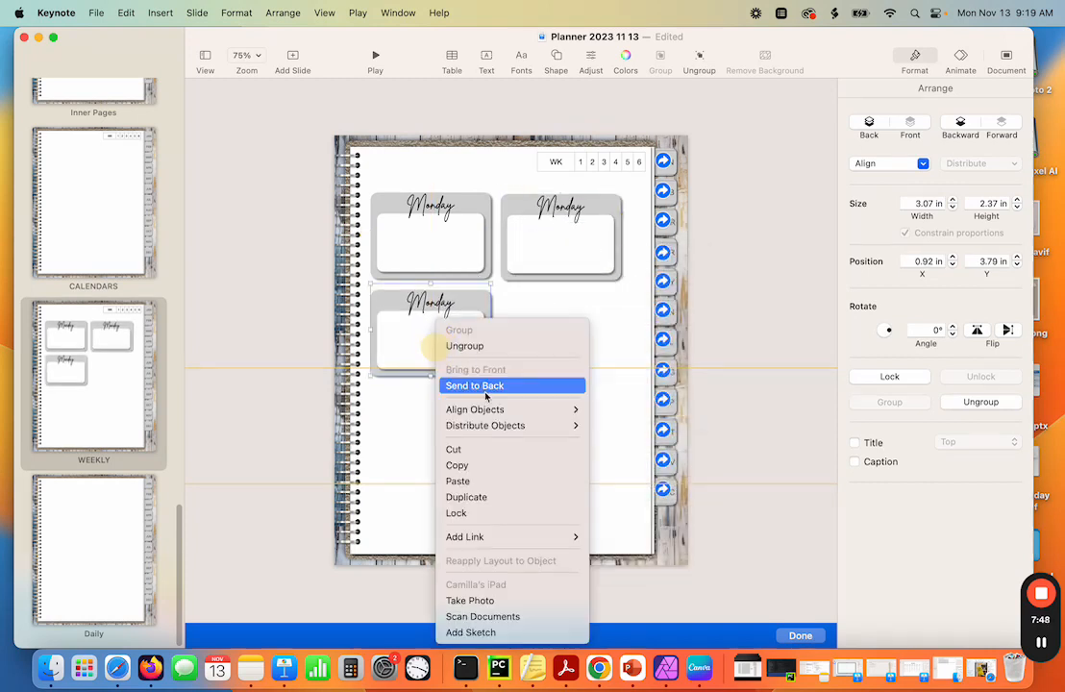
{"action": "left_click", "coordinate": [470, 499]}
{"action": "left_click_drag", "start_coordinate": [423, 336], "coordinate": [453, 525]}
Duplicate the Monday box three more times, placing two copies in a third row and one in the first column below
{"action": "right_click", "coordinate": [548, 324]}
{"action": "left_click", "coordinate": [576, 497]}
{"action": "right_click", "coordinate": [436, 435]}
{"action": "left_click", "coordinate": [468, 495]}
{"action": "right_click", "coordinate": [571, 423]}
{"action": "left_click", "coordinate": [603, 497]}
{"action": "left_click", "coordinate": [439, 256]}
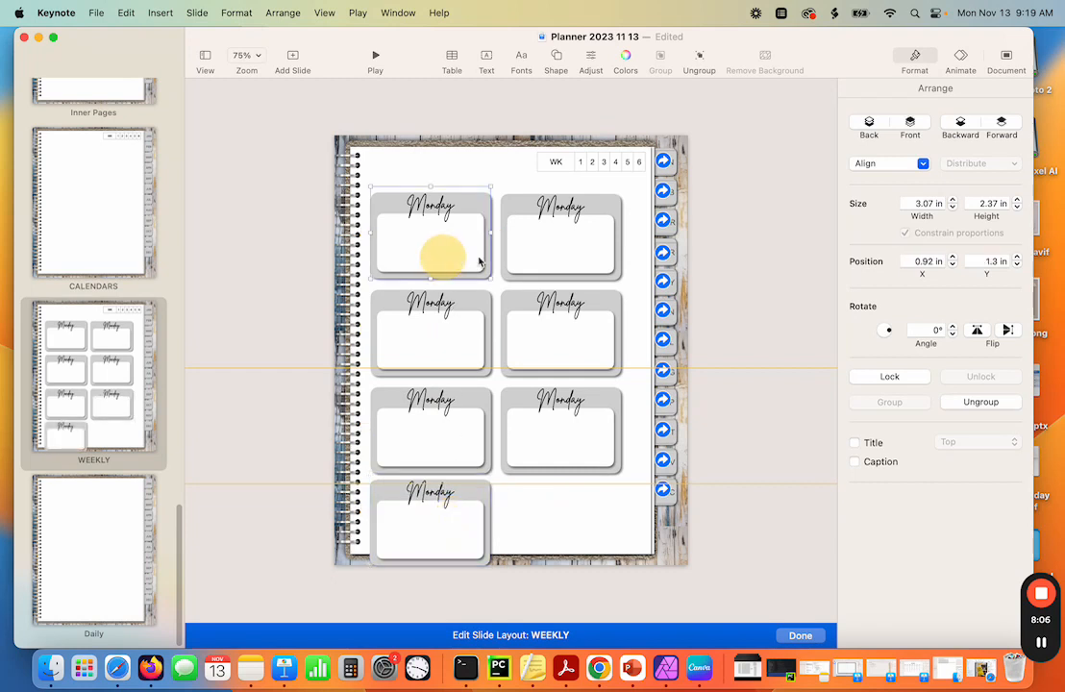
Group all seven Monday boxes on the WEEKLY layout into one object
{"action": "left_click", "coordinate": [534, 255], "text": "shift"}
{"action": "left_click", "coordinate": [451, 333], "text": "shift"}
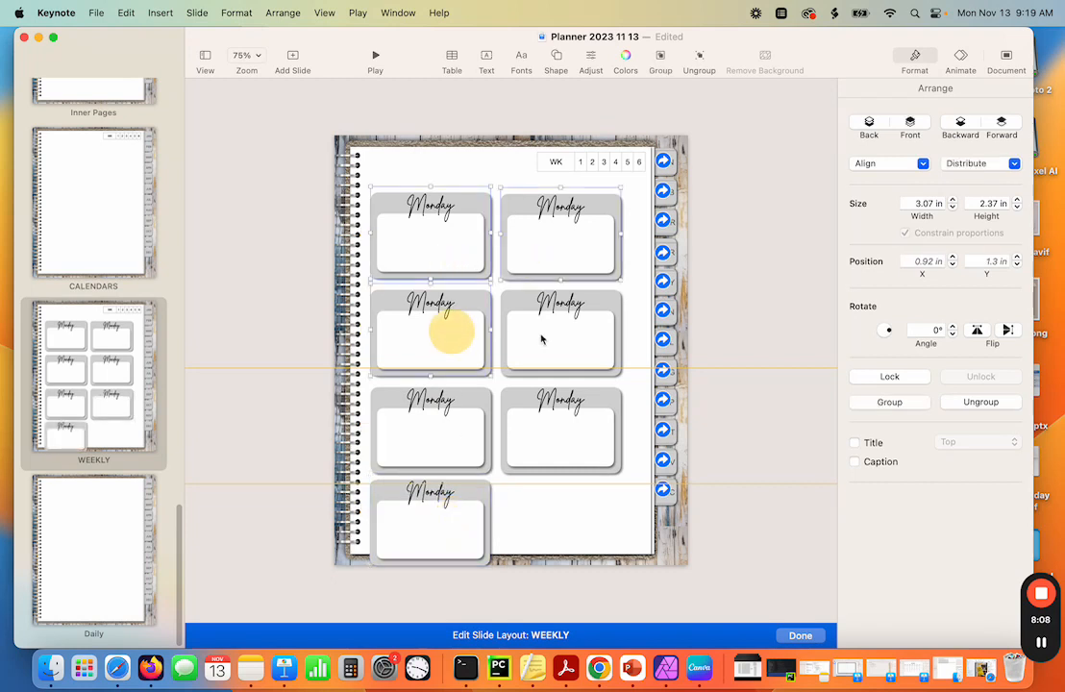
{"action": "left_click", "coordinate": [541, 330], "text": "shift"}
{"action": "left_click", "coordinate": [440, 423], "text": "shift"}
{"action": "left_click", "coordinate": [535, 427], "text": "shift"}
{"action": "left_click", "coordinate": [439, 507], "text": "shift"}
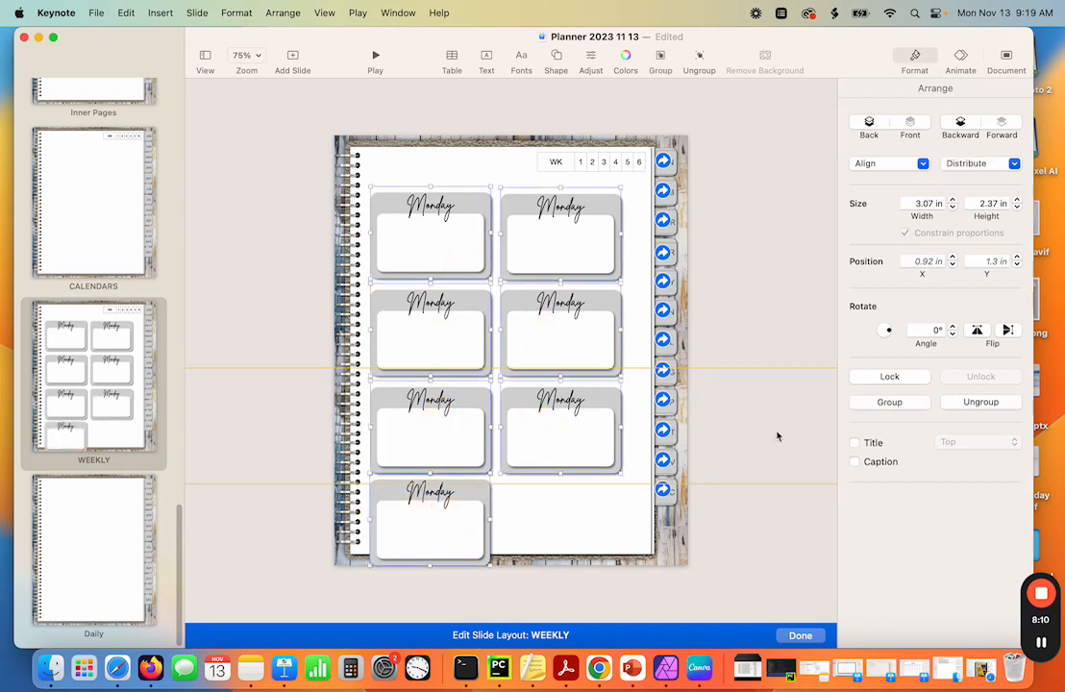
{"action": "left_click", "coordinate": [889, 401]}
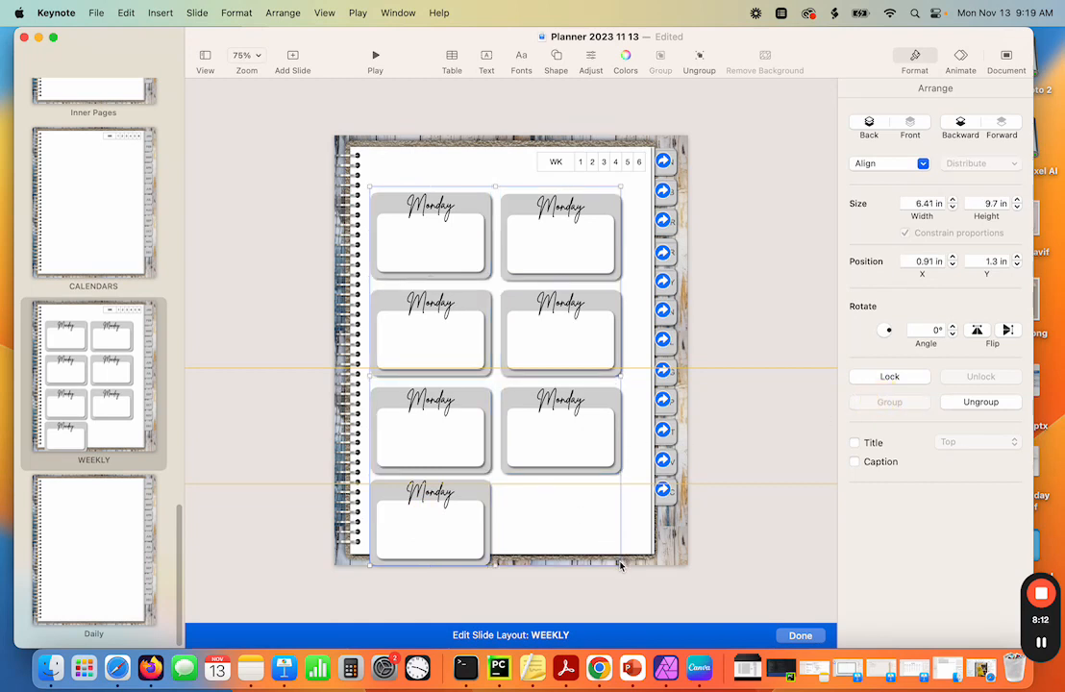
Move the grouped boxes up and slightly right to about X 1.05 in, Y 0.82 in, and ungroup them
{"action": "left_click_drag", "start_coordinate": [590, 447], "coordinate": [605, 429]}
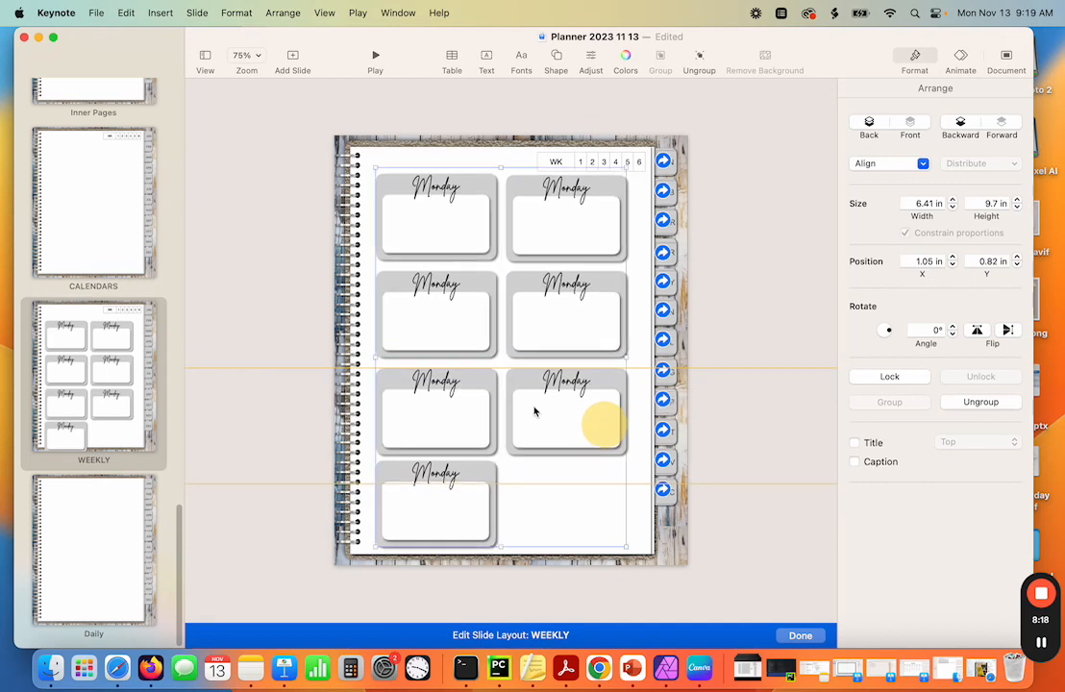
{"action": "left_click", "coordinate": [980, 403]}
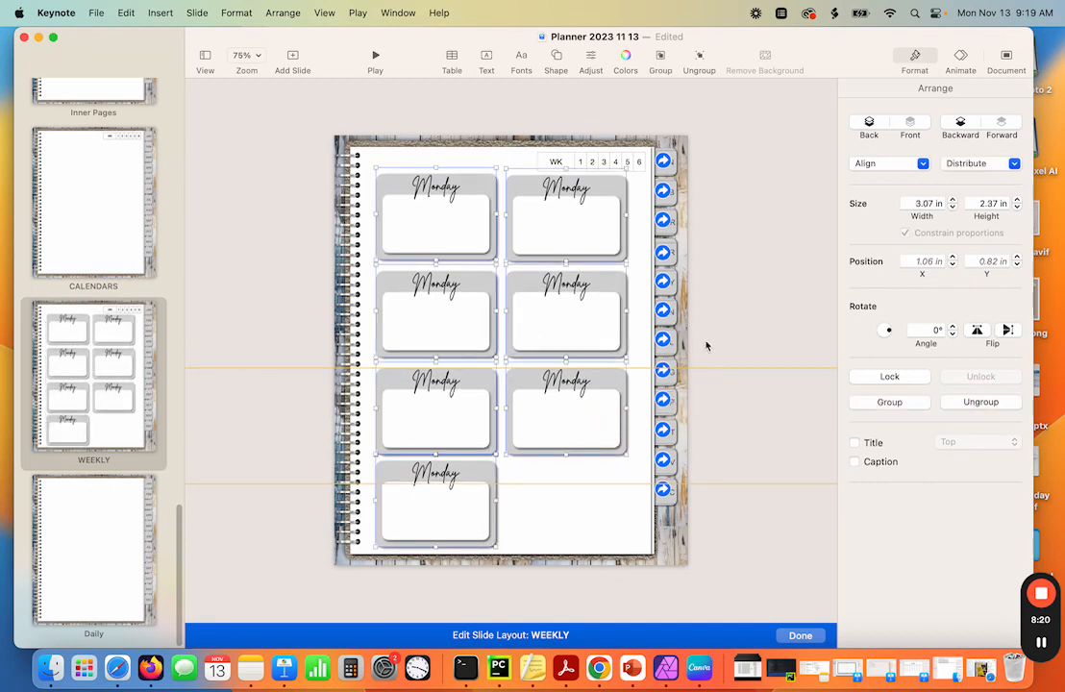
{"action": "left_click", "coordinate": [747, 229]}
Change the heading of the second box in the first row to Tuesday
{"action": "left_click", "coordinate": [572, 187]}
{"action": "left_click", "coordinate": [574, 189]}
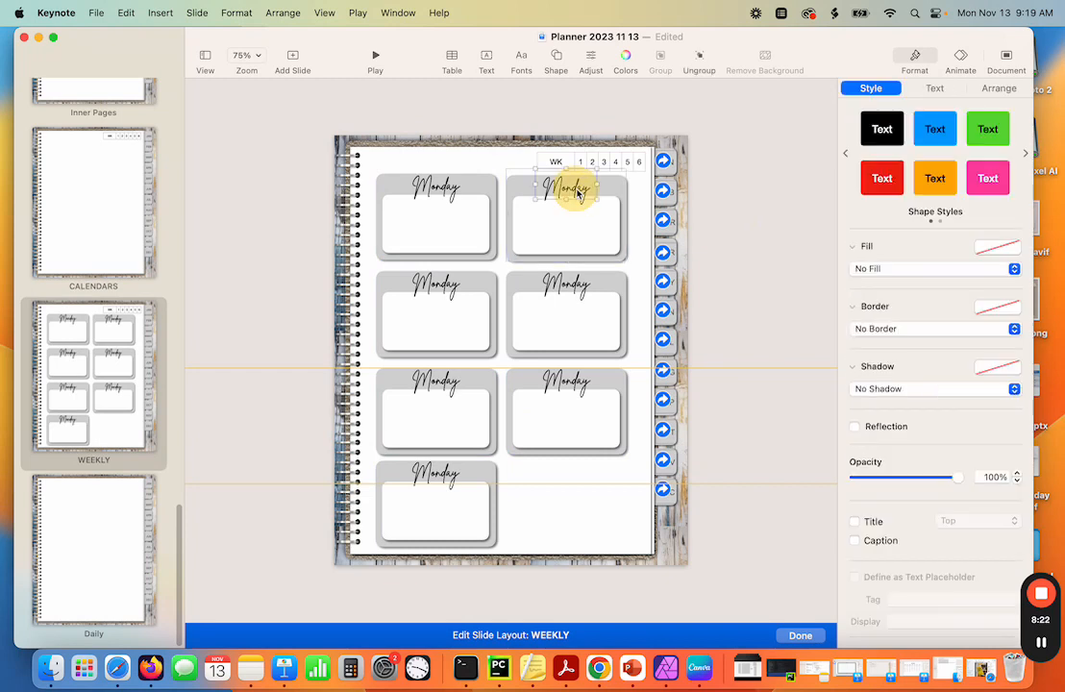
{"action": "double_click", "coordinate": [575, 190]}
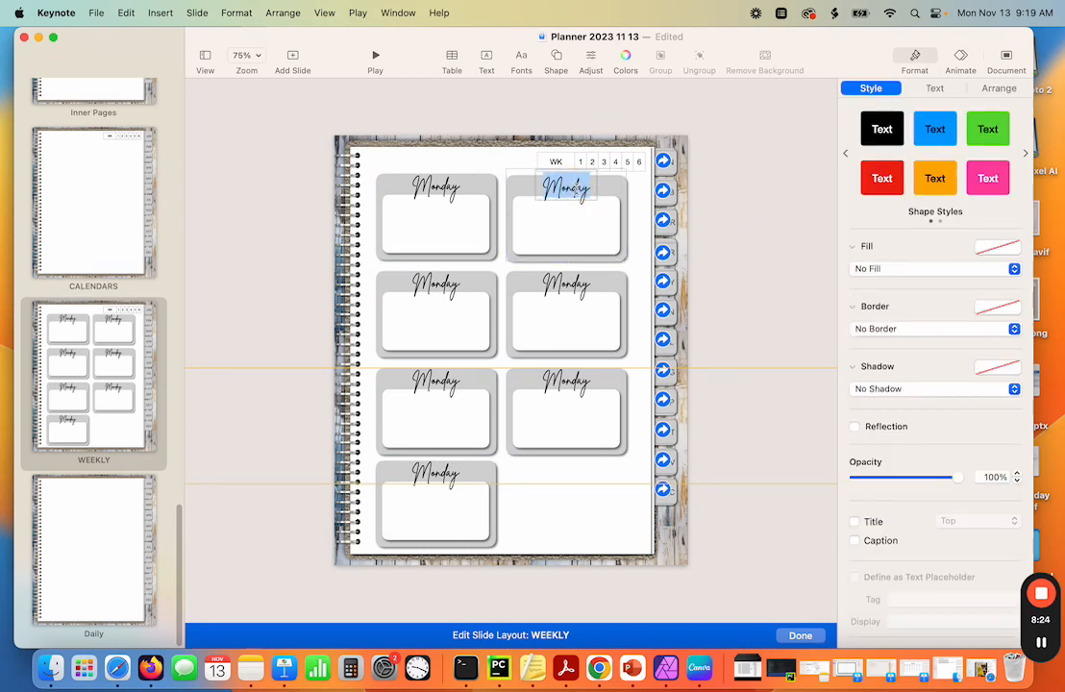
{"action": "type", "text": "Tuesda"}
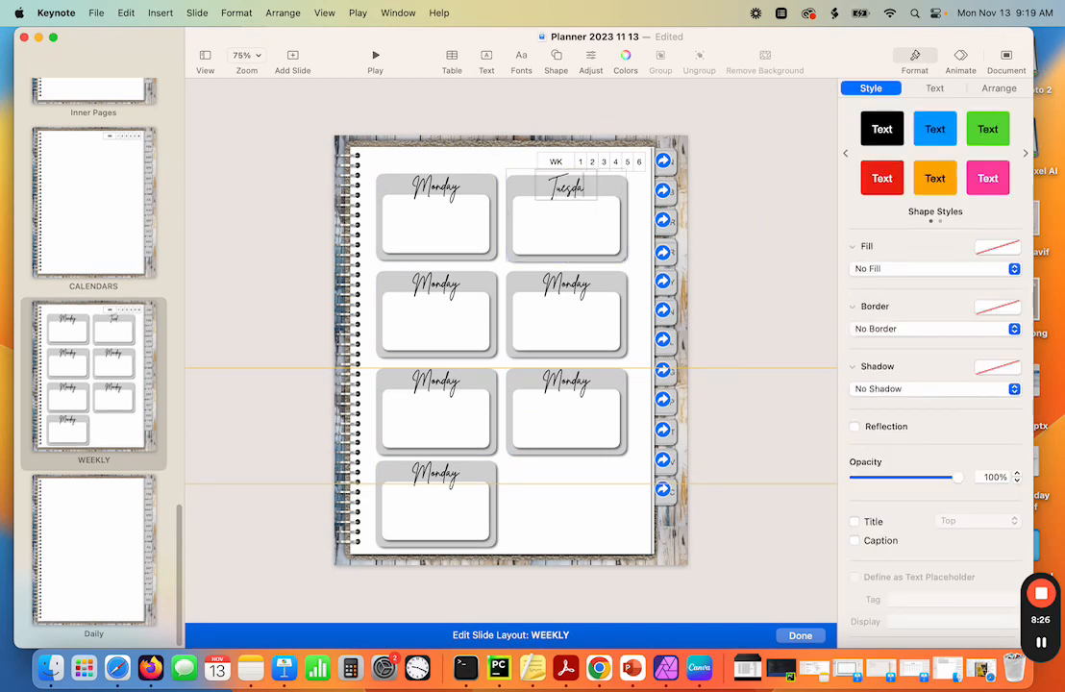
{"action": "type", "text": "y"}
Change the heading of the first box in the second row to Wednesday
{"action": "left_click", "coordinate": [442, 281]}
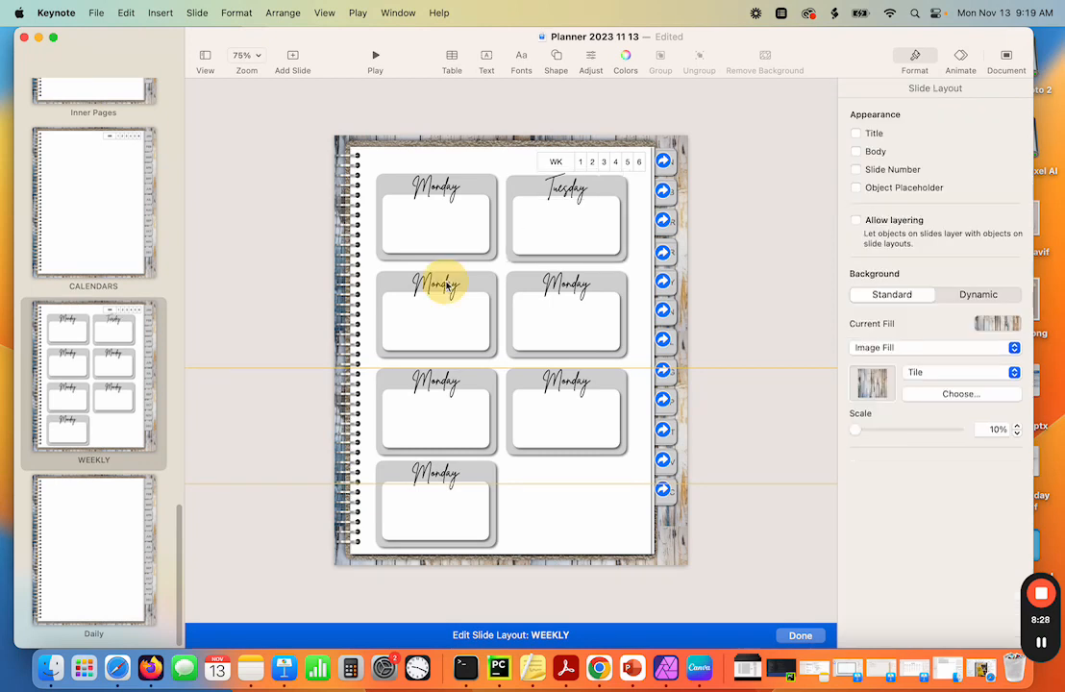
{"action": "left_click", "coordinate": [447, 284]}
{"action": "left_click", "coordinate": [458, 287]}
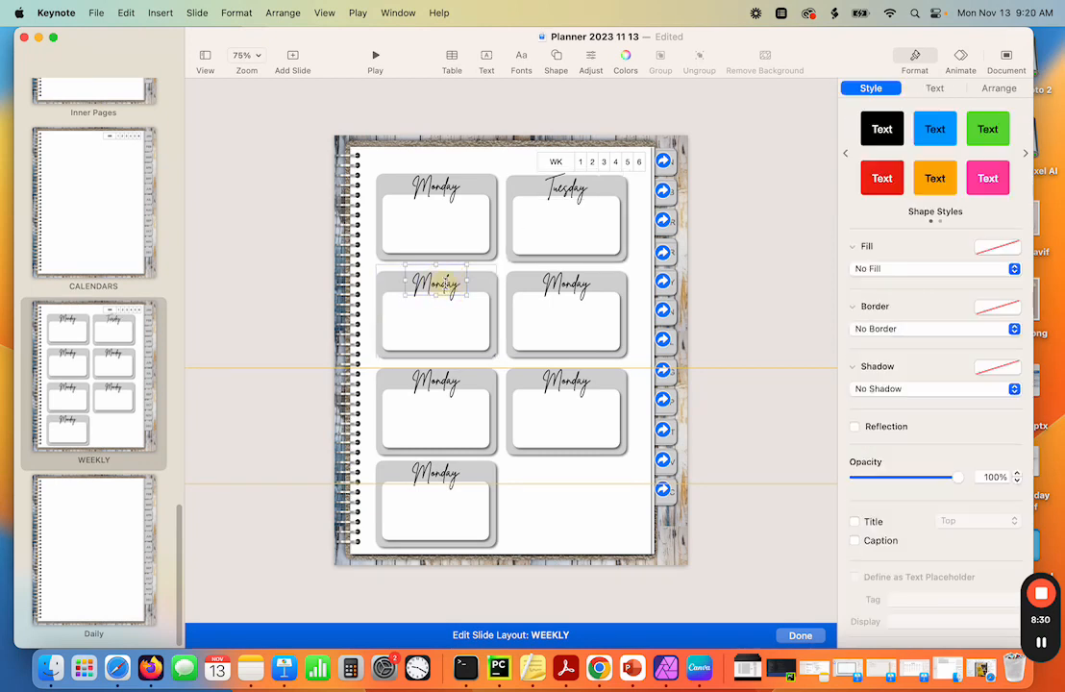
{"action": "double_click", "coordinate": [457, 286]}
{"action": "type", "text": "Wed"}
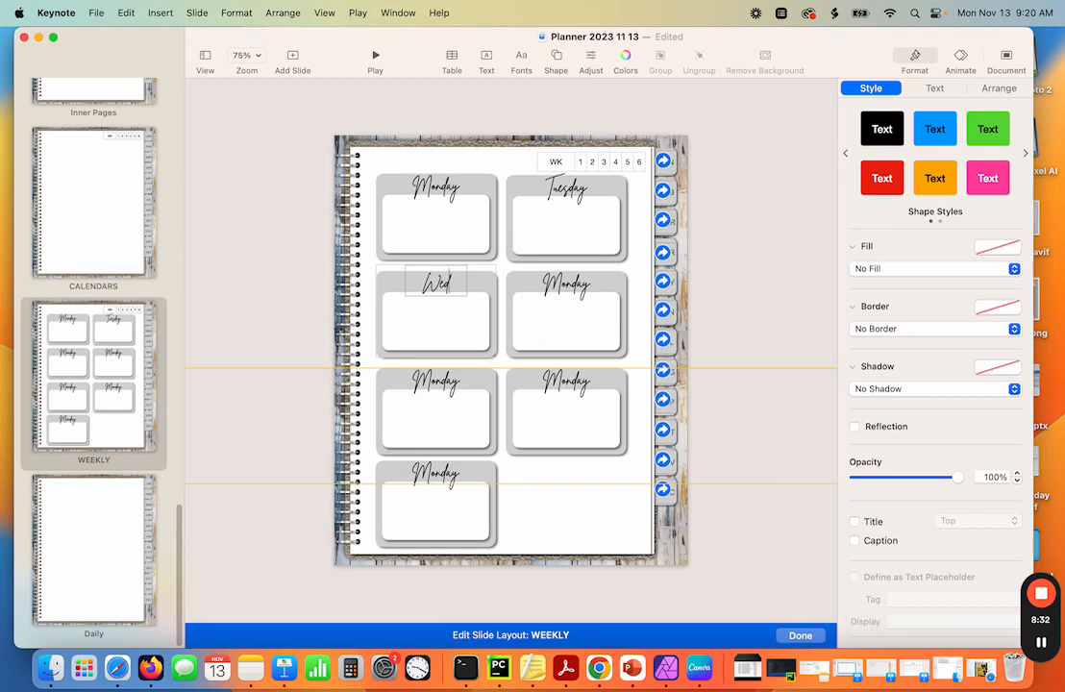
{"action": "type", "text": "nesda"}
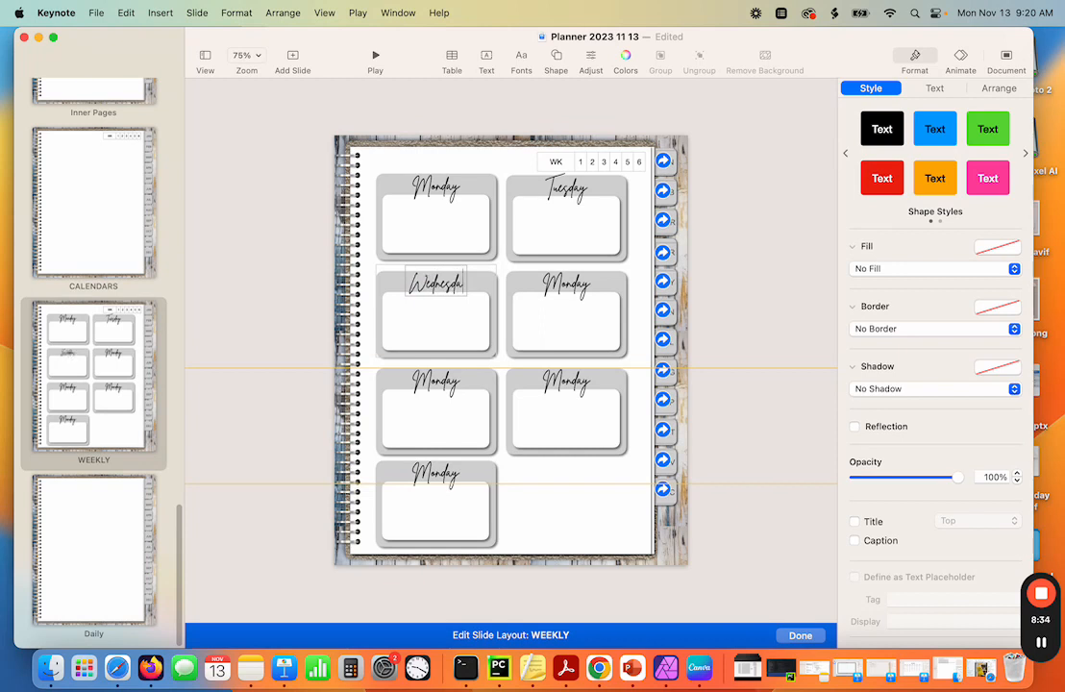
Widen the Wednesday heading's text box so the whole word fits on one line
{"action": "left_click", "coordinate": [452, 297]}
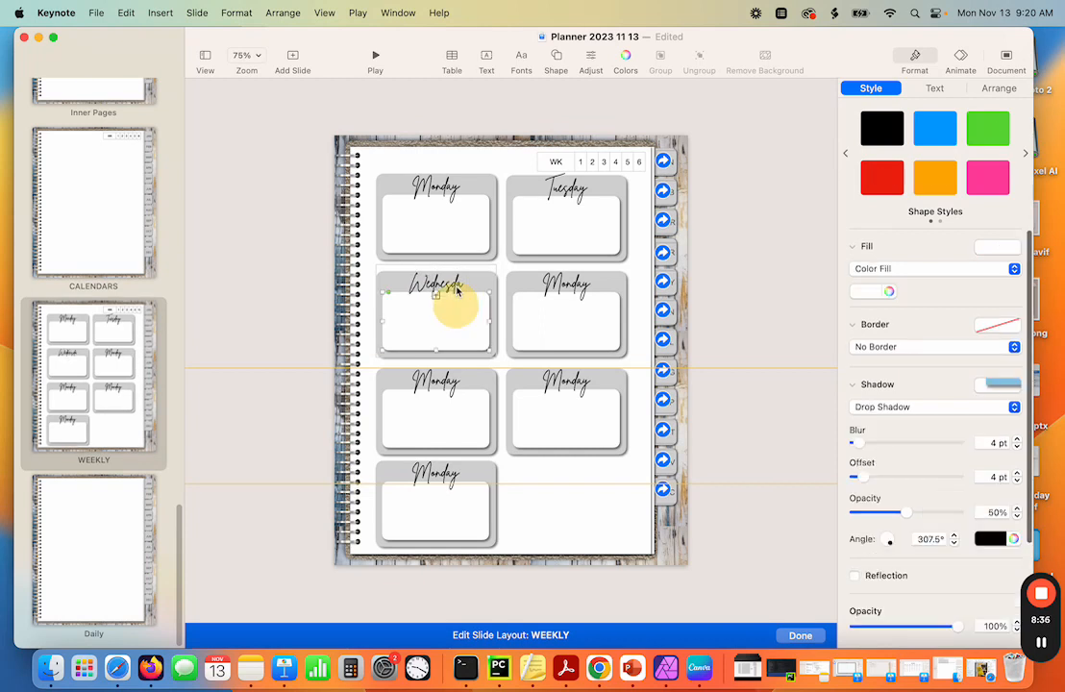
{"action": "left_click", "coordinate": [458, 286]}
{"action": "left_click", "coordinate": [452, 299]}
{"action": "left_click", "coordinate": [461, 286]}
{"action": "left_click_drag", "start_coordinate": [467, 280], "coordinate": [478, 280]}
Change the heading of the second box in the second row to Thursday
{"action": "left_click", "coordinate": [575, 289]}
{"action": "left_click", "coordinate": [583, 289]}
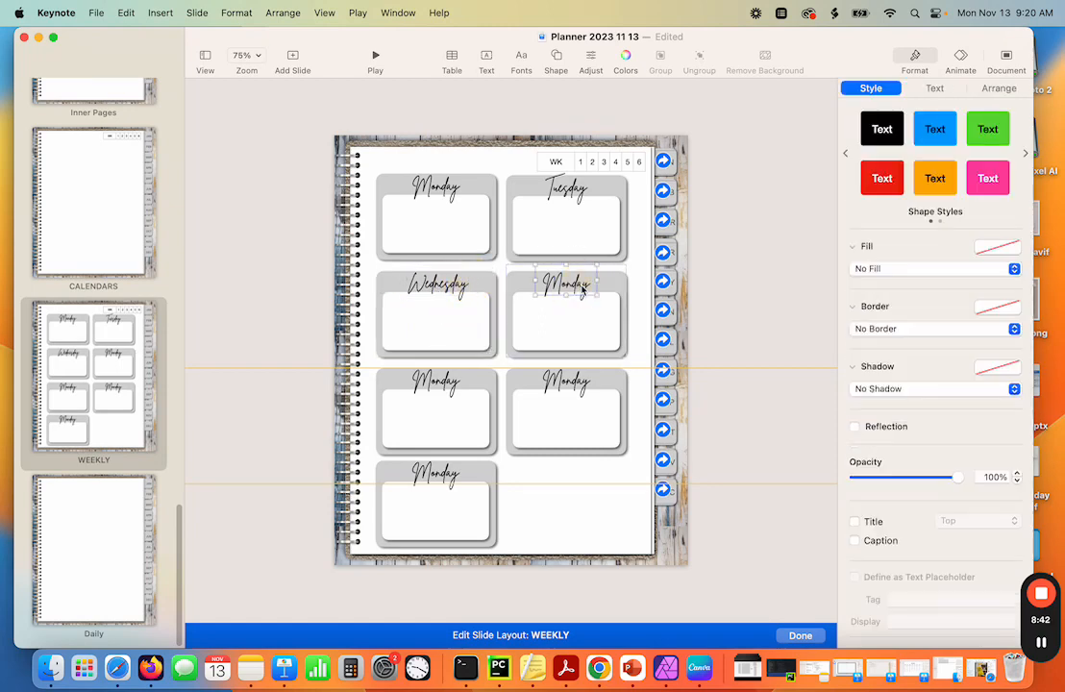
{"action": "double_click", "coordinate": [570, 284]}
{"action": "type", "text": "T"}
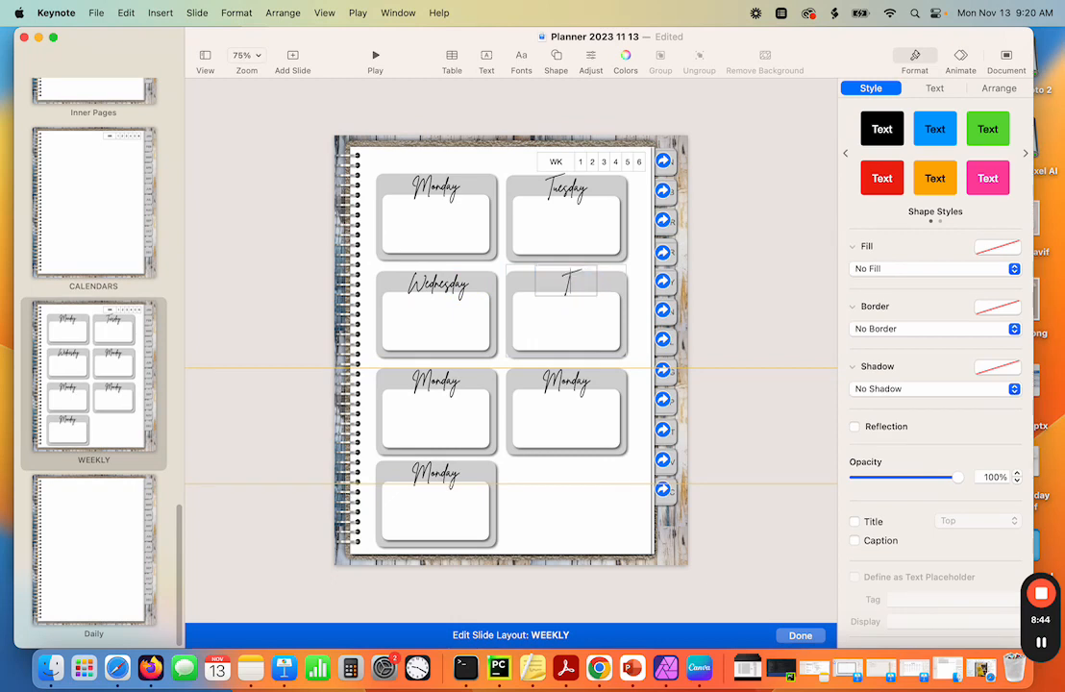
{"action": "type", "text": "hursday"}
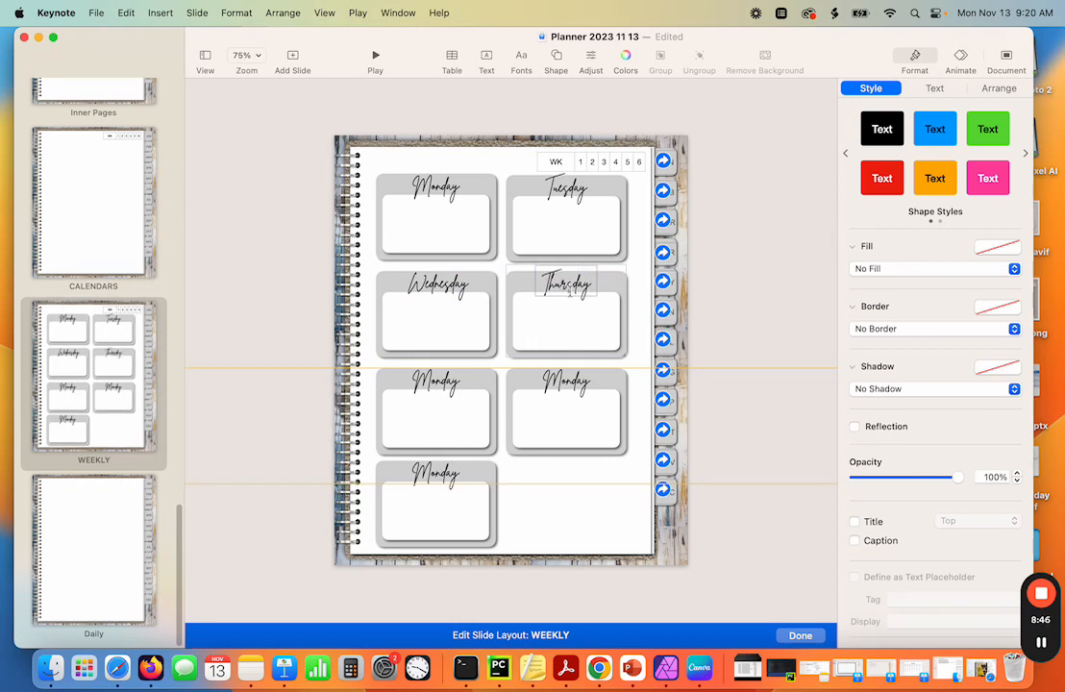
Change the heading of the first box in the third row to Friday
{"action": "left_click", "coordinate": [437, 387]}
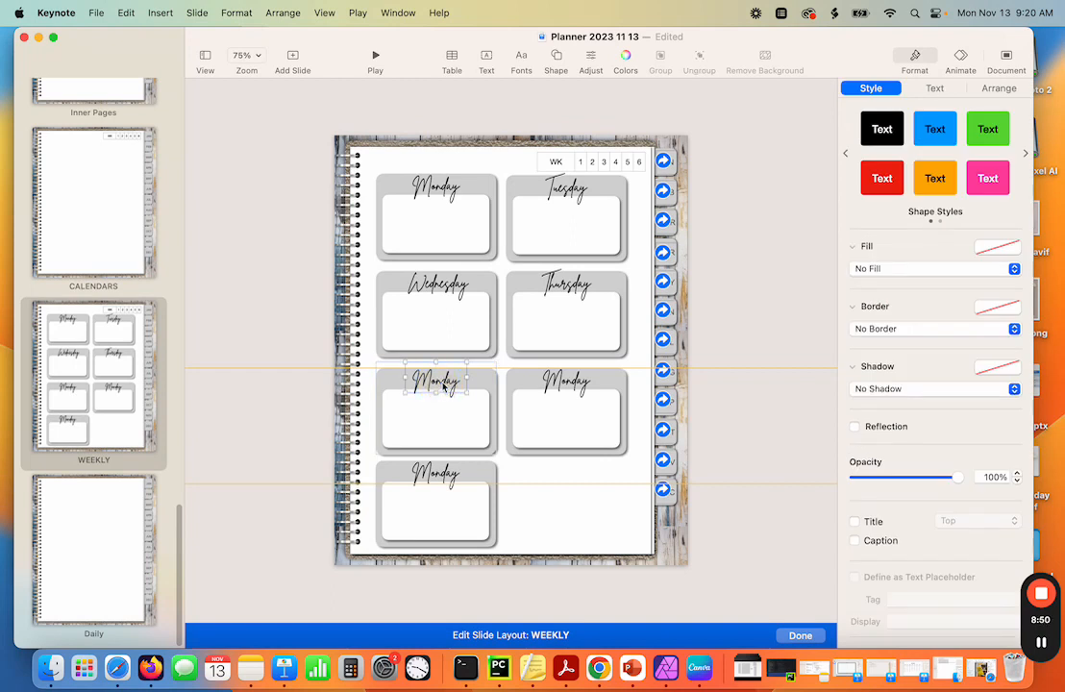
{"action": "left_click", "coordinate": [441, 384]}
{"action": "double_click", "coordinate": [441, 383]}
{"action": "type", "text": "Fri"}
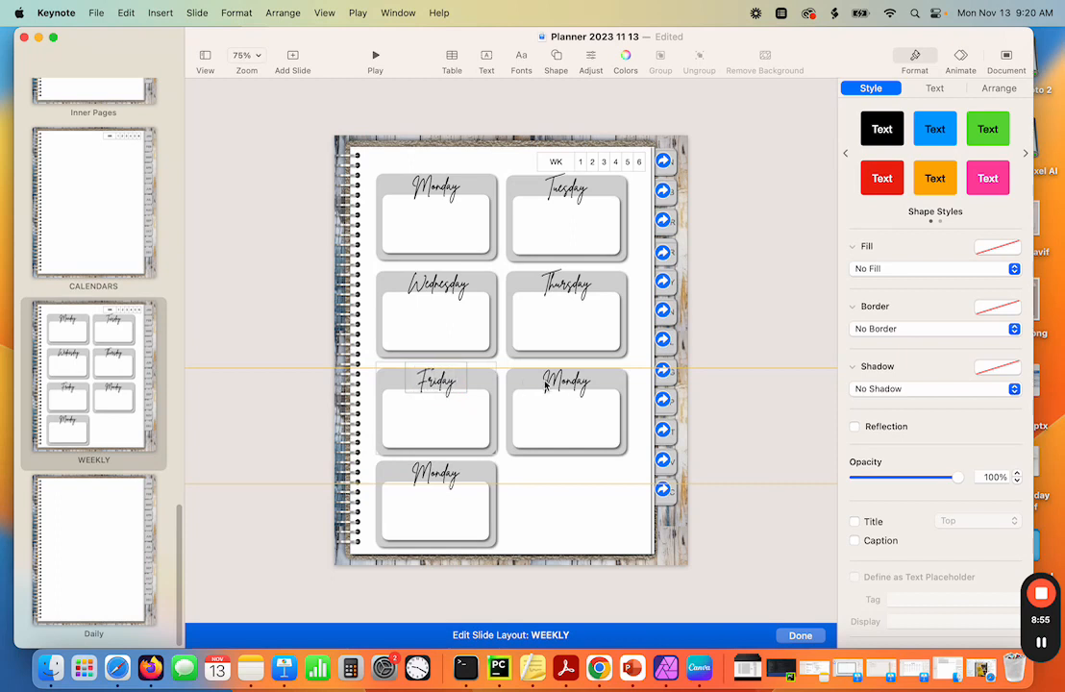
Change the heading of the second box in the third row to Saturday
{"action": "left_click", "coordinate": [569, 389]}
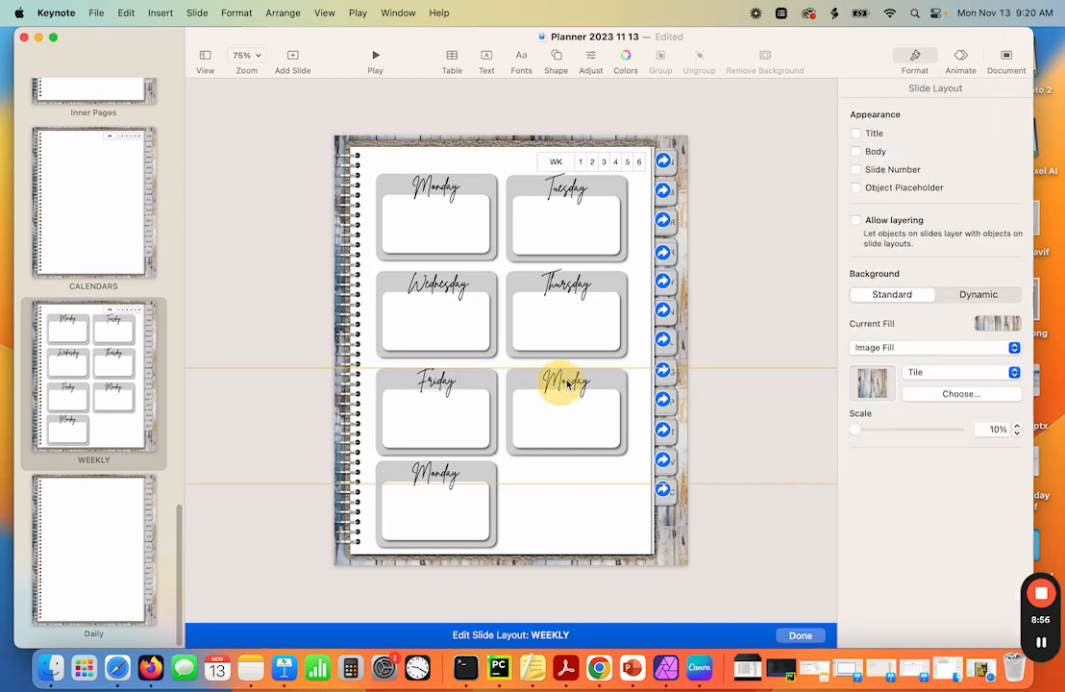
{"action": "left_click", "coordinate": [569, 389]}
{"action": "left_click", "coordinate": [567, 382]}
{"action": "double_click", "coordinate": [567, 381]}
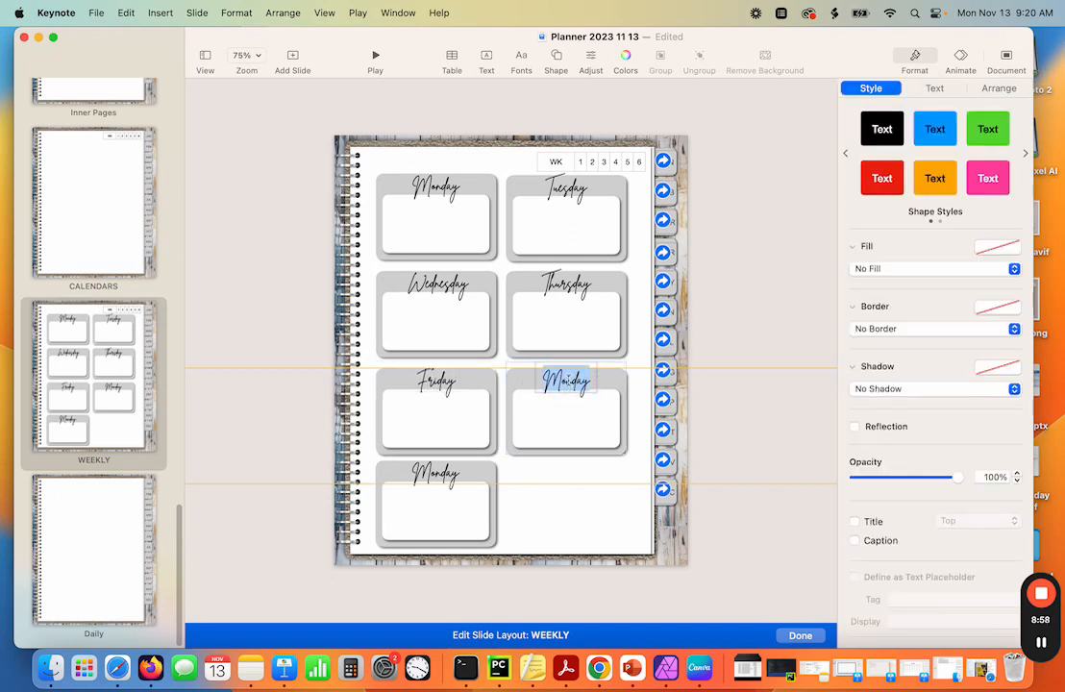
{"action": "type", "text": "Saturday"}
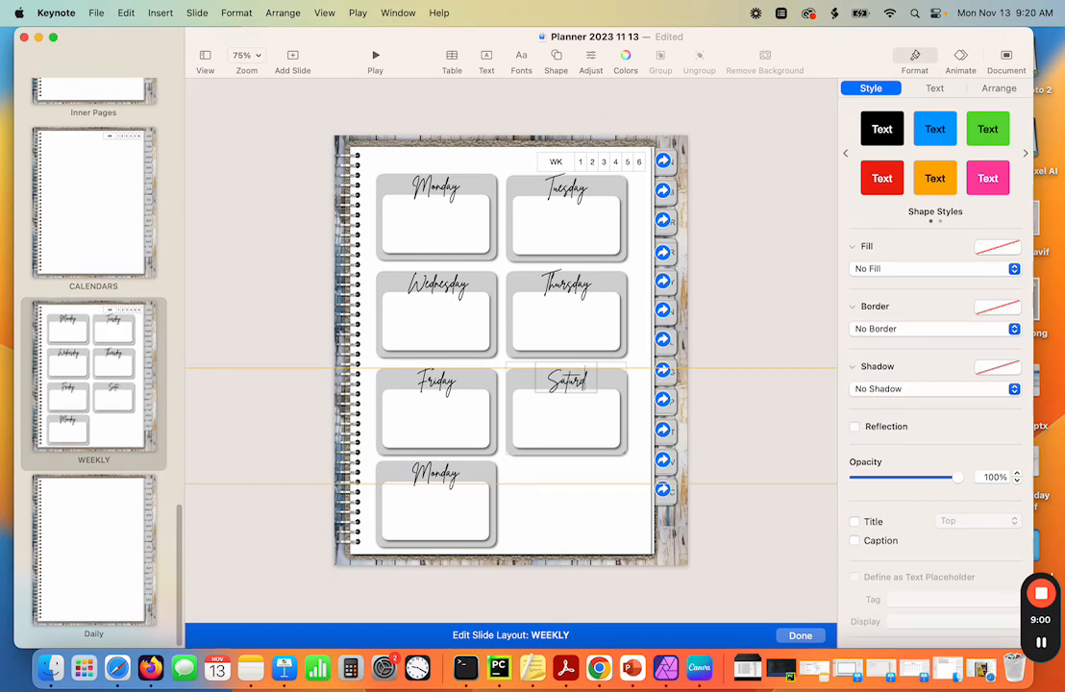
Change the heading of the single box in the last row to Sunday
{"action": "left_click", "coordinate": [421, 480]}
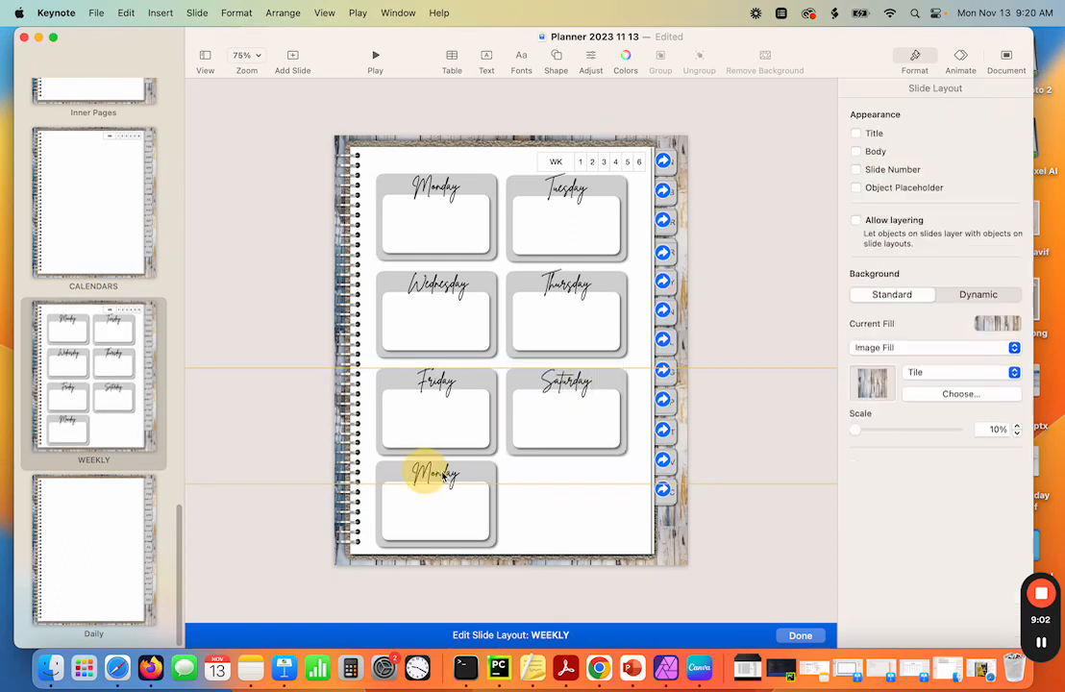
{"action": "double_click", "coordinate": [439, 472]}
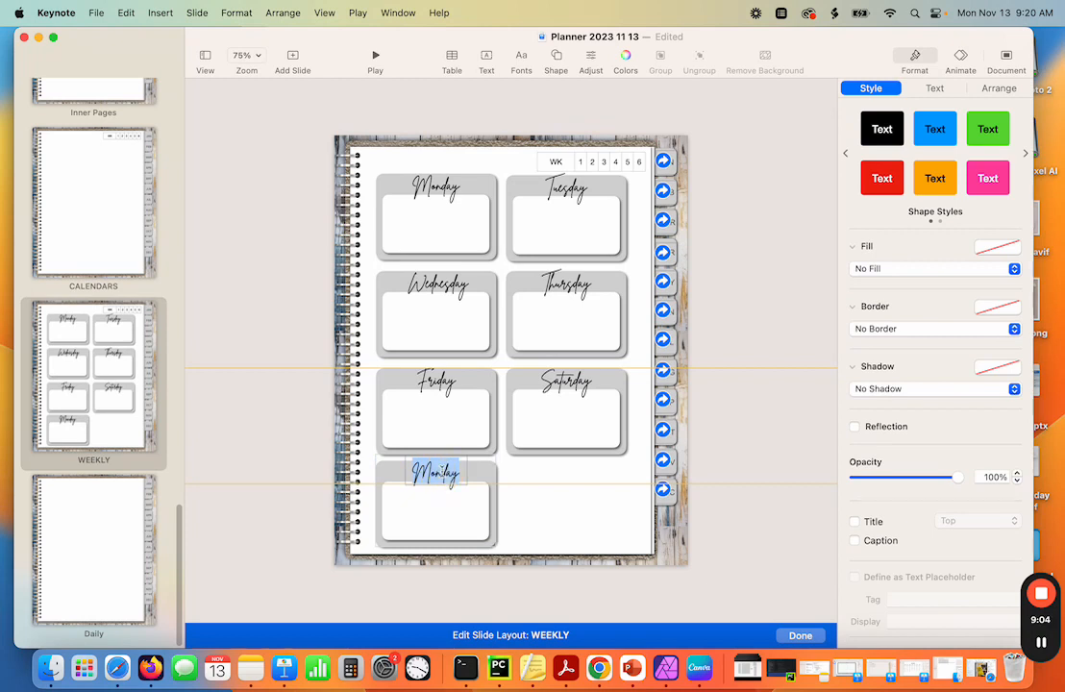
{"action": "type", "text": "Sunday"}
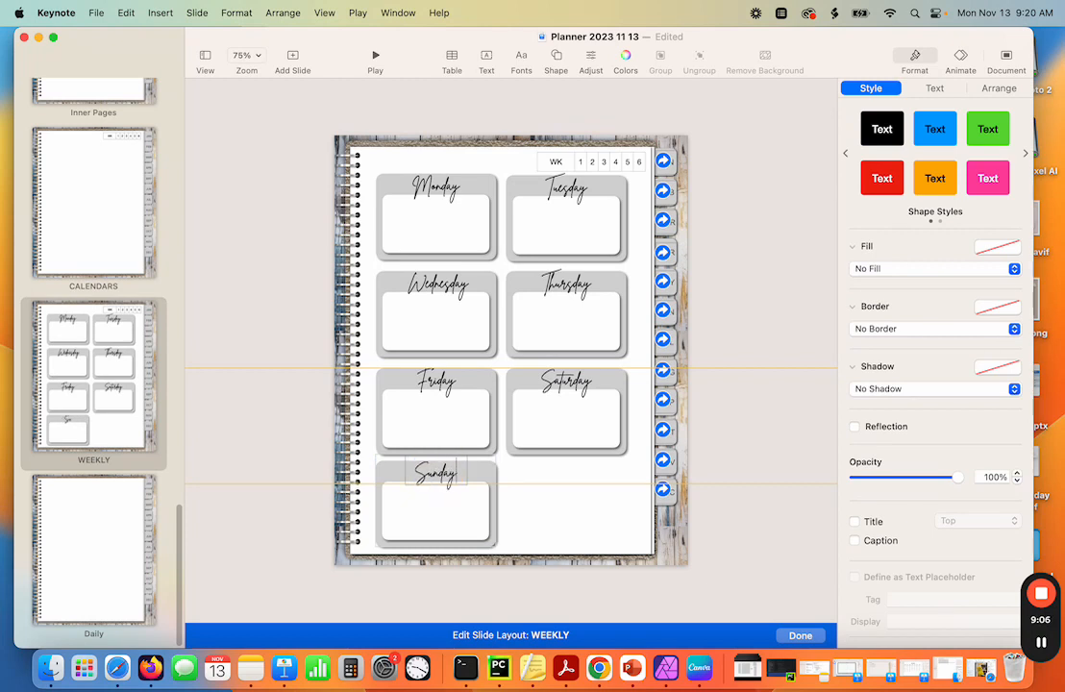
{"action": "left_click", "coordinate": [562, 518]}
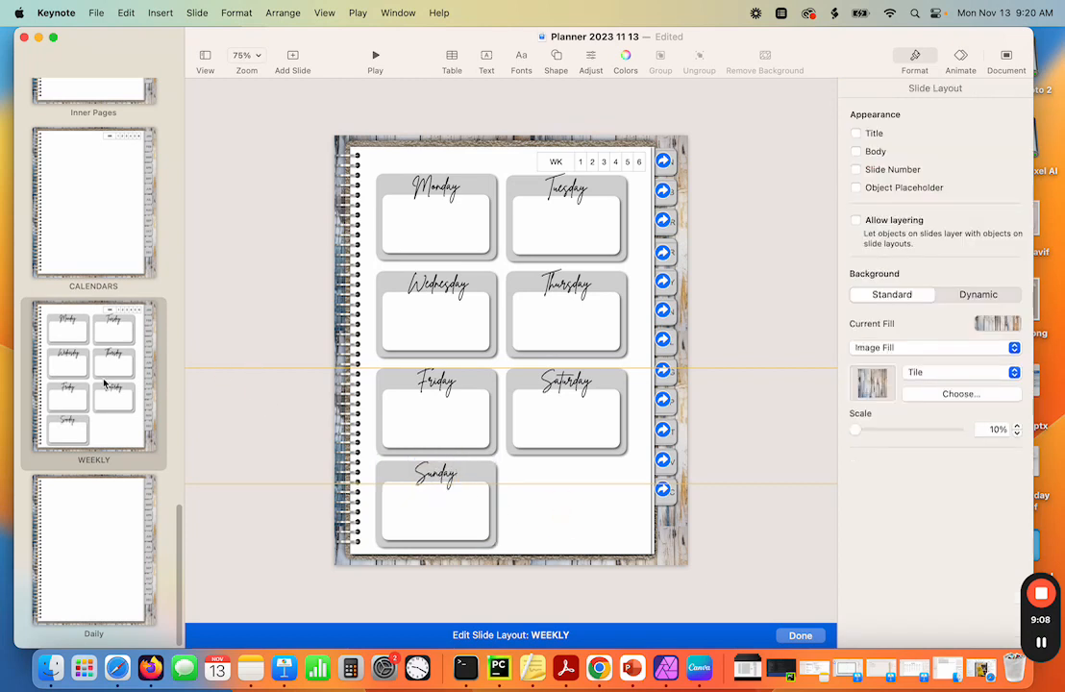
Find the polaroid-style photo frame on the Decorative Widgets layout and copy it
{"action": "scroll", "coordinate": [108, 380], "scroll_direction": "up", "scroll_amount": 15}
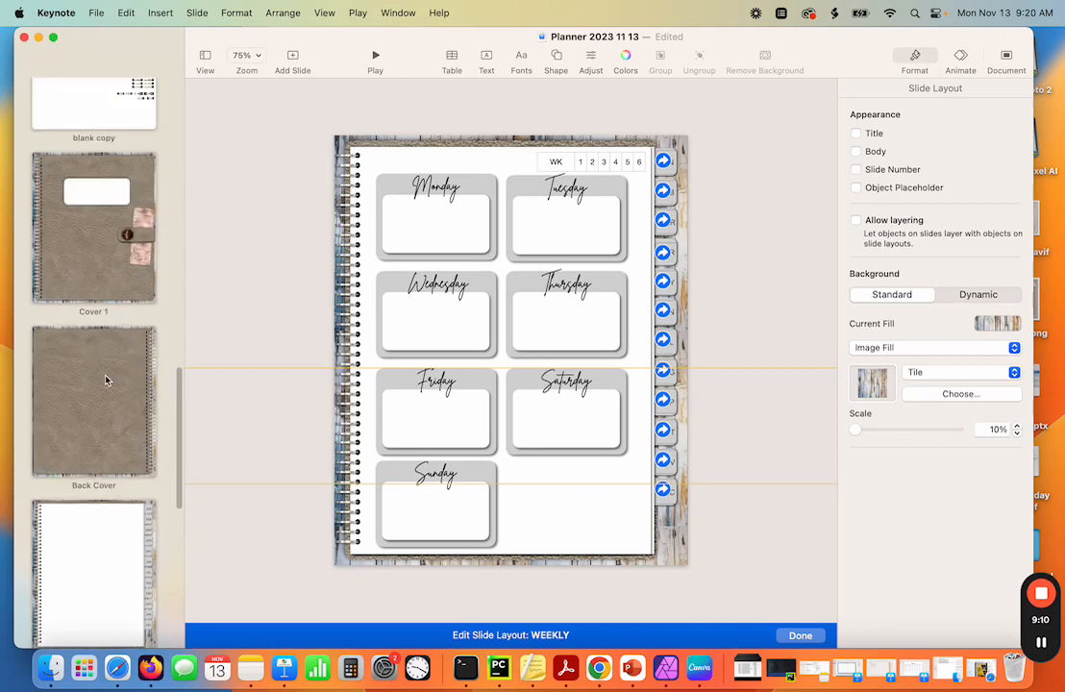
{"action": "scroll", "coordinate": [107, 380], "scroll_direction": "up", "scroll_amount": 10}
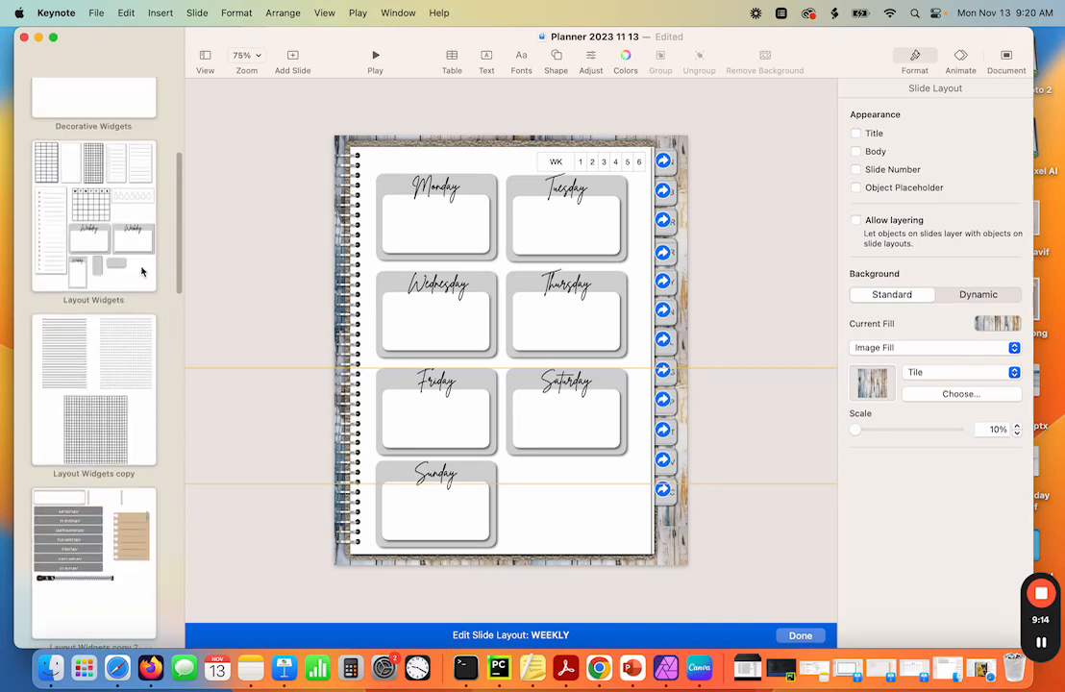
{"action": "left_click", "coordinate": [142, 274]}
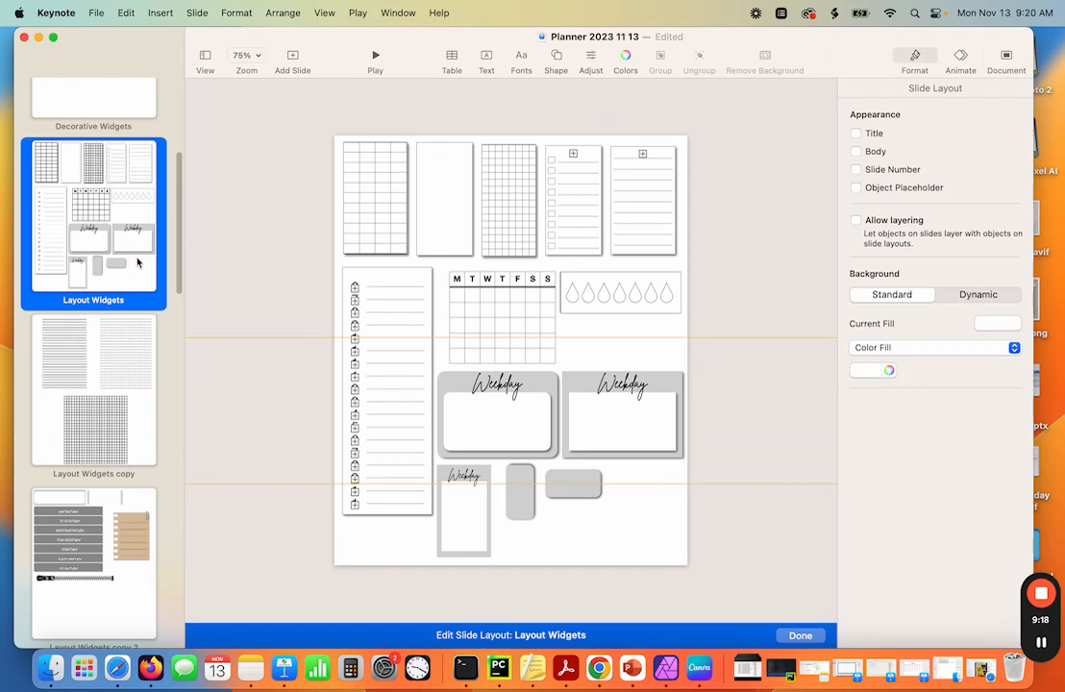
{"action": "scroll", "coordinate": [137, 261], "scroll_direction": "up", "scroll_amount": 2}
{"action": "scroll", "coordinate": [135, 266], "scroll_direction": "up", "scroll_amount": 4}
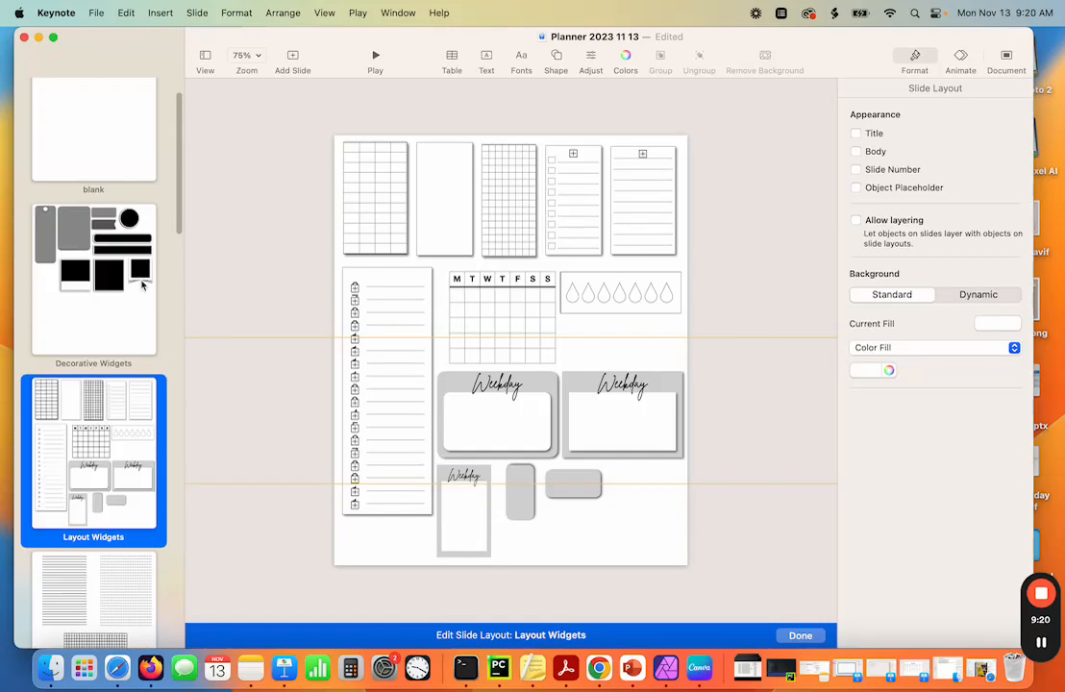
{"action": "left_click", "coordinate": [73, 244]}
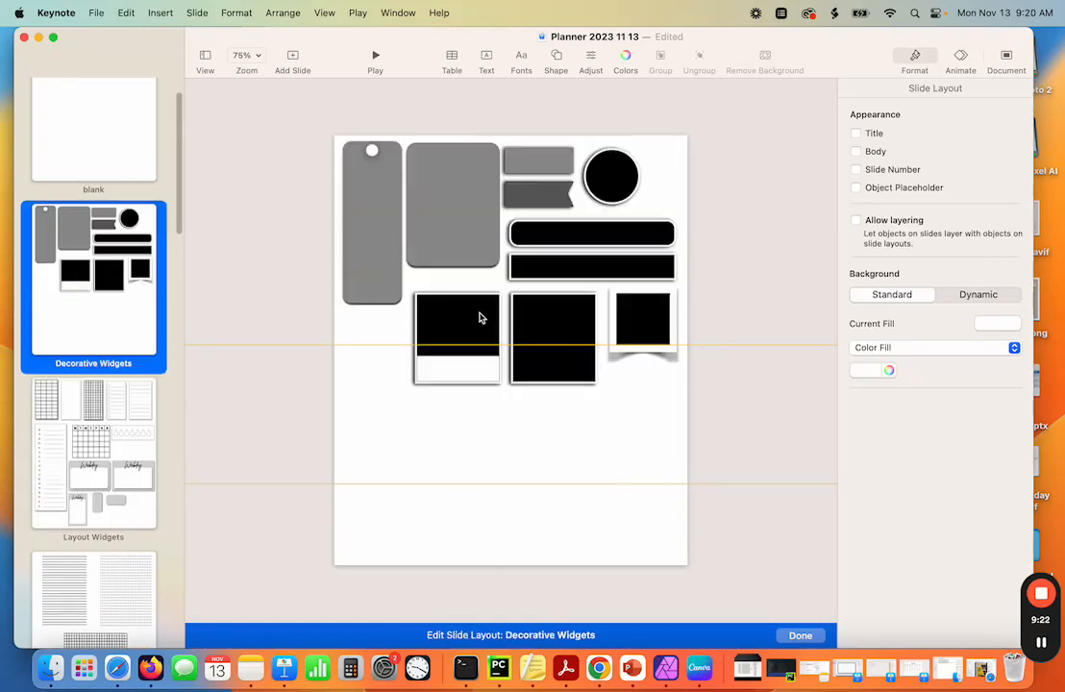
{"action": "left_click", "coordinate": [480, 318]}
{"action": "right_click", "coordinate": [480, 318]}
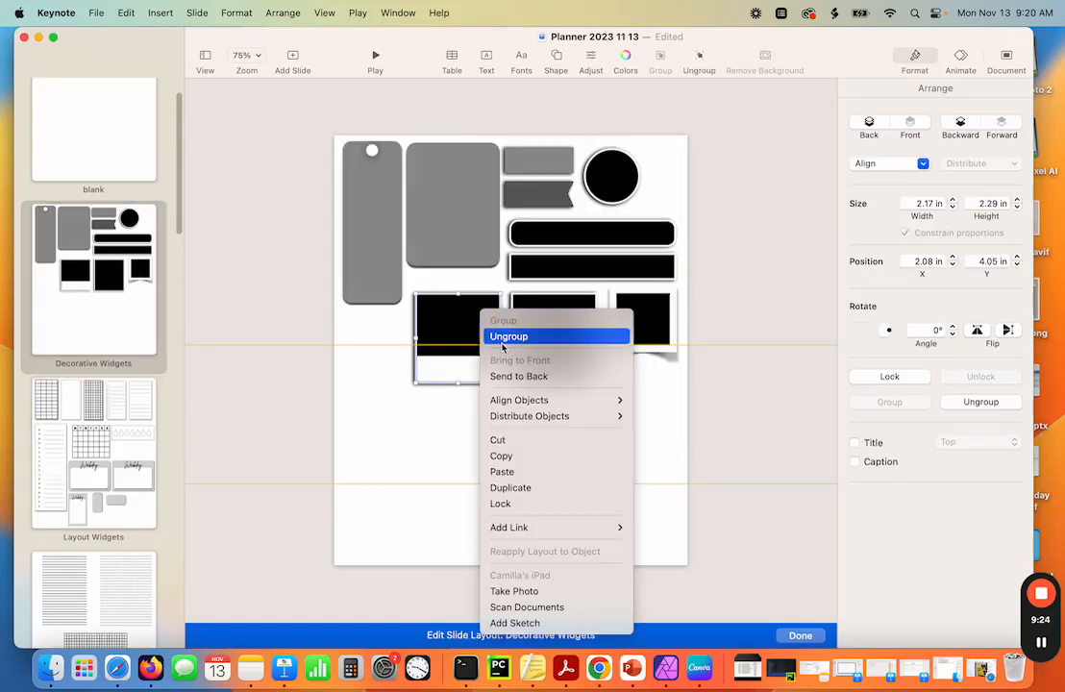
{"action": "left_click", "coordinate": [500, 459]}
Paste the copied photo frame onto the WEEKLY layout and move it into the empty space beside the Sunday box
{"action": "scroll", "coordinate": [107, 308], "scroll_direction": "down", "scroll_amount": 10}
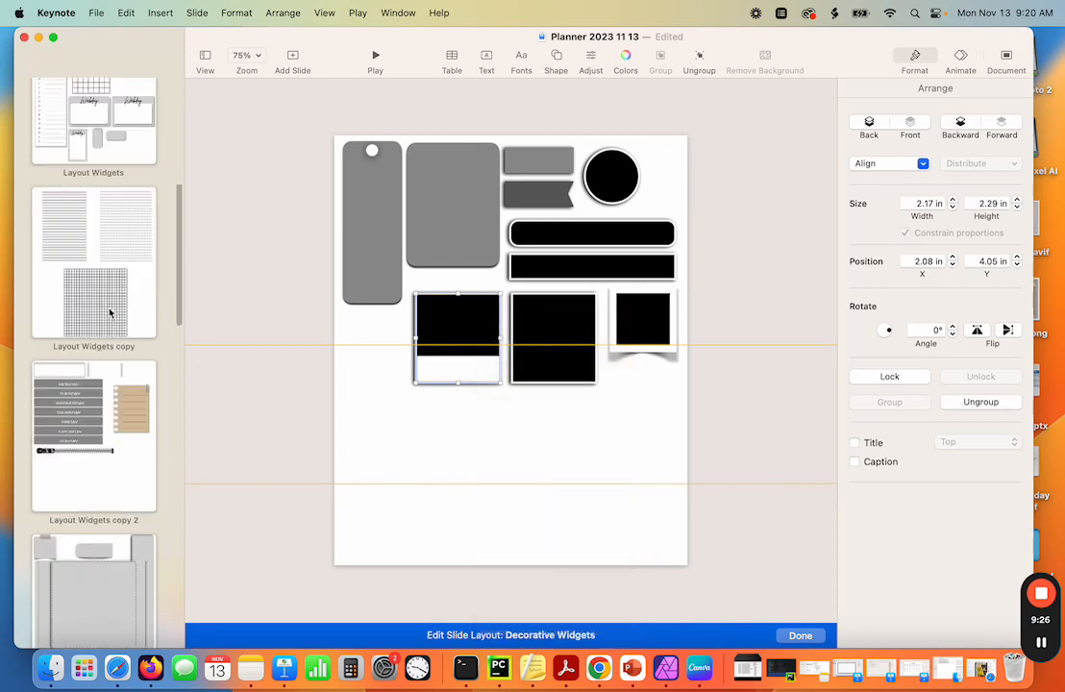
{"action": "scroll", "coordinate": [112, 314], "scroll_direction": "down", "scroll_amount": 5}
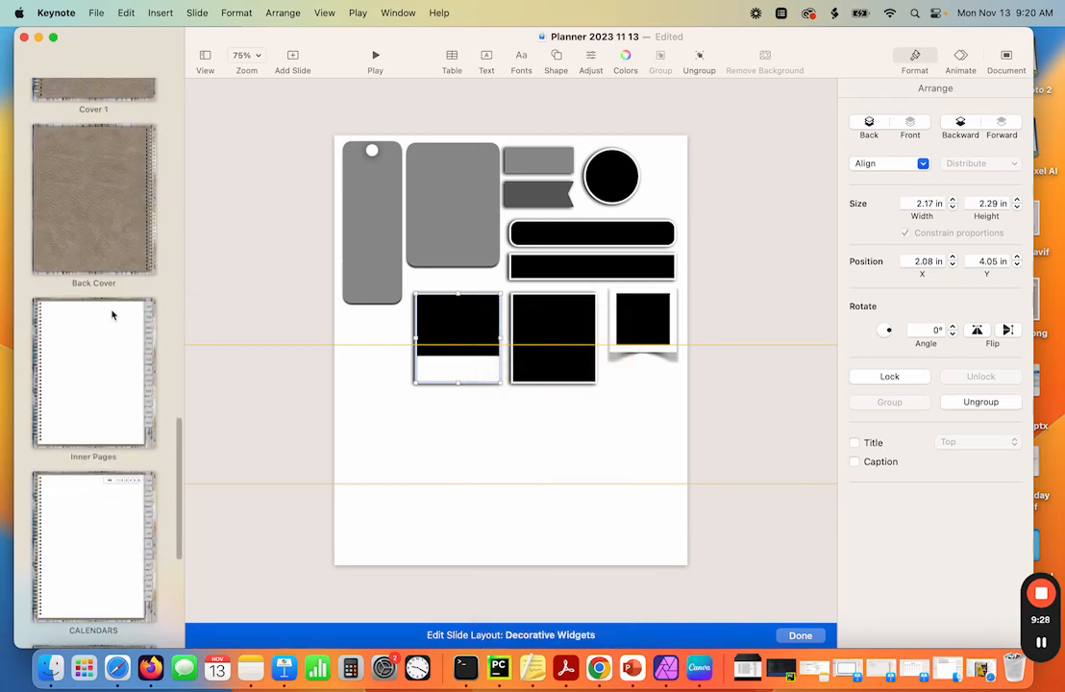
{"action": "scroll", "coordinate": [112, 314], "scroll_direction": "down", "scroll_amount": 5}
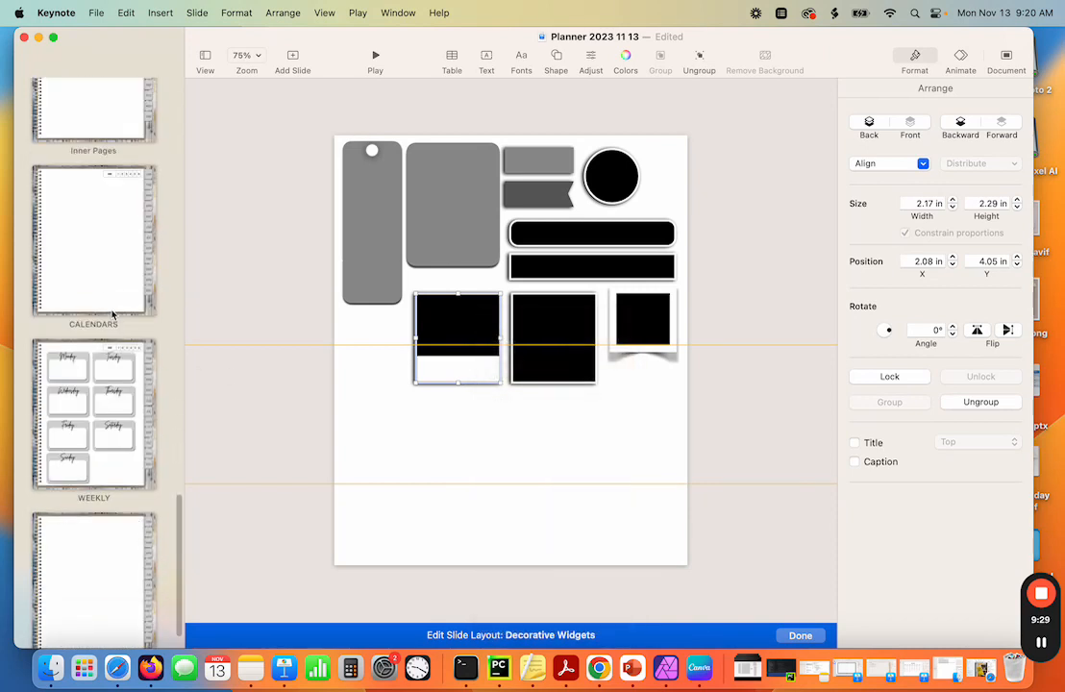
{"action": "left_click", "coordinate": [125, 441]}
{"action": "right_click", "coordinate": [520, 507]}
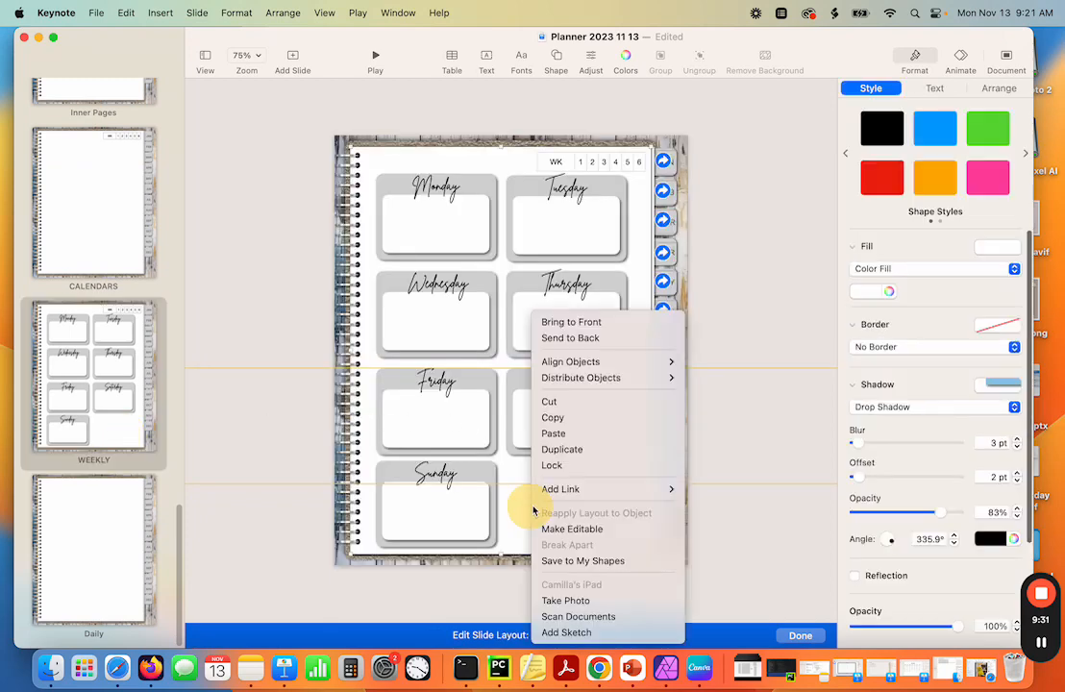
{"action": "left_click", "coordinate": [589, 417]}
{"action": "key", "text": "super+v"}
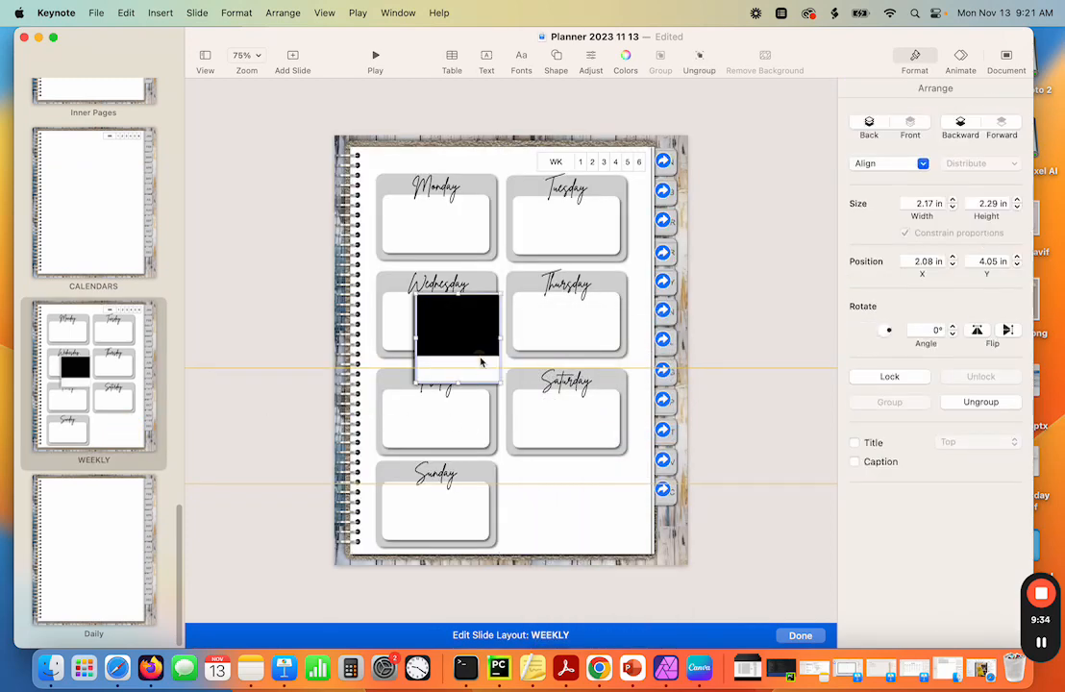
{"action": "left_click_drag", "start_coordinate": [480, 363], "coordinate": [584, 526]}
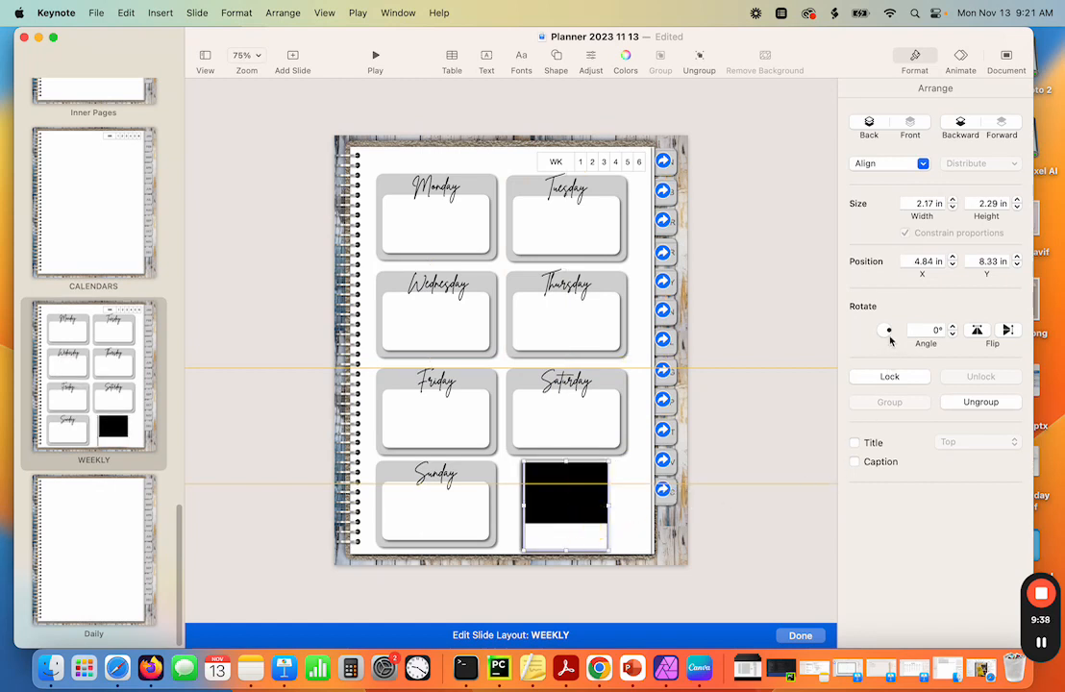
Rotate the photo frame to 358.1° and shift it closer to the Sunday box, just under the Saturday box
{"action": "left_click_drag", "start_coordinate": [889, 338], "coordinate": [889, 336]}
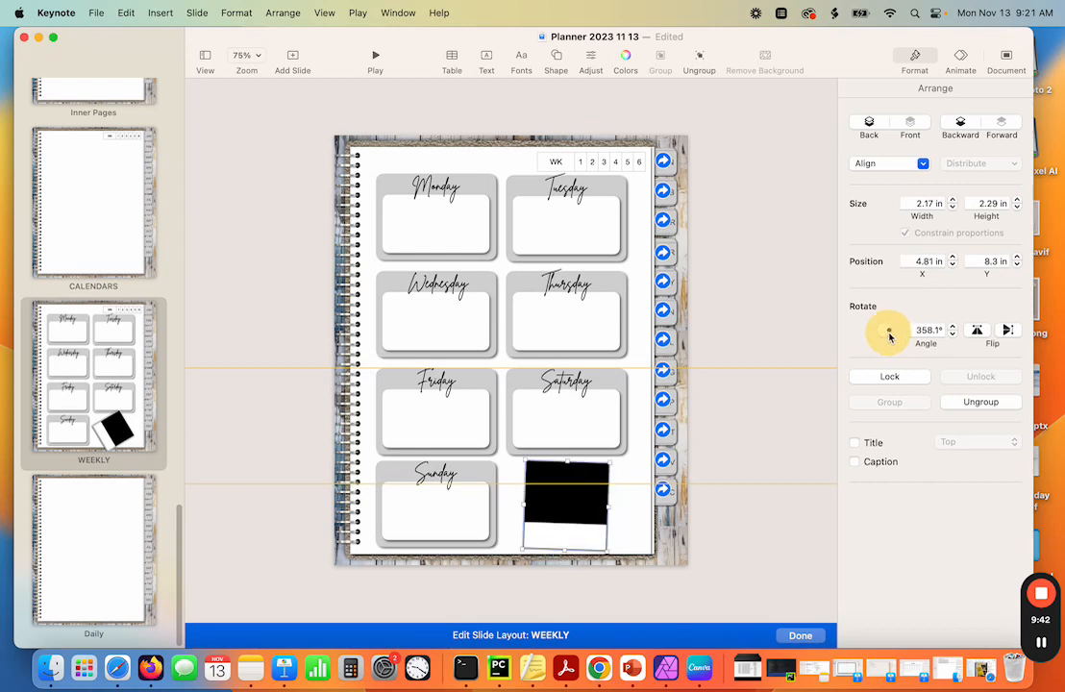
{"action": "left_click", "coordinate": [567, 520]}
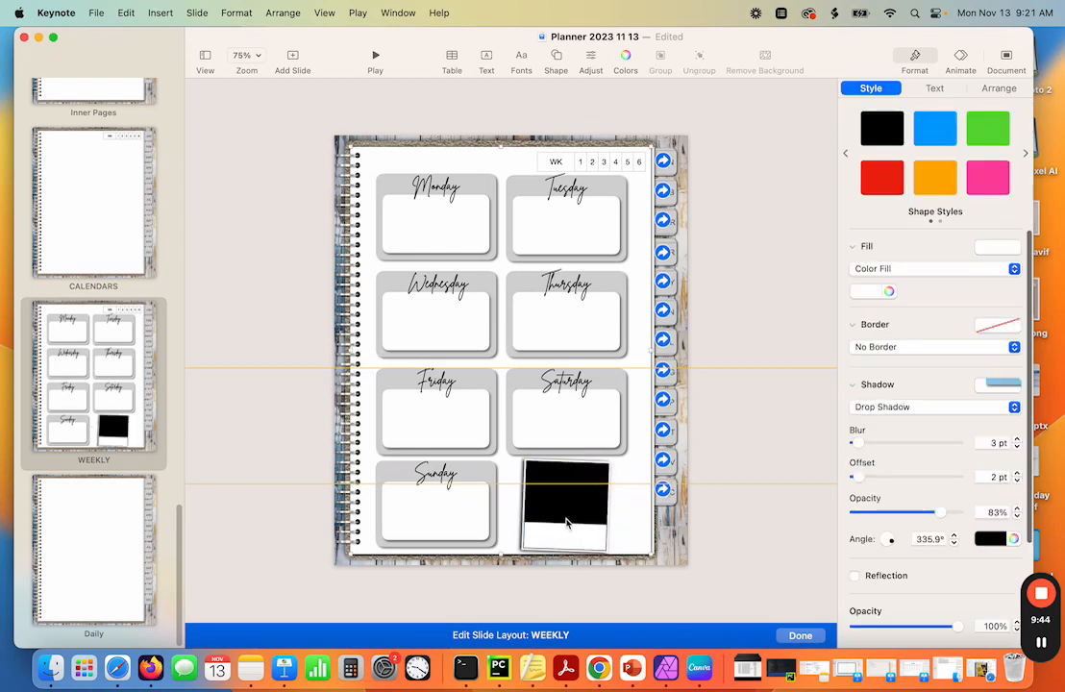
{"action": "left_click_drag", "start_coordinate": [567, 520], "coordinate": [570, 521]}
{"action": "left_click", "coordinate": [747, 506]}
{"action": "left_click", "coordinate": [589, 512]}
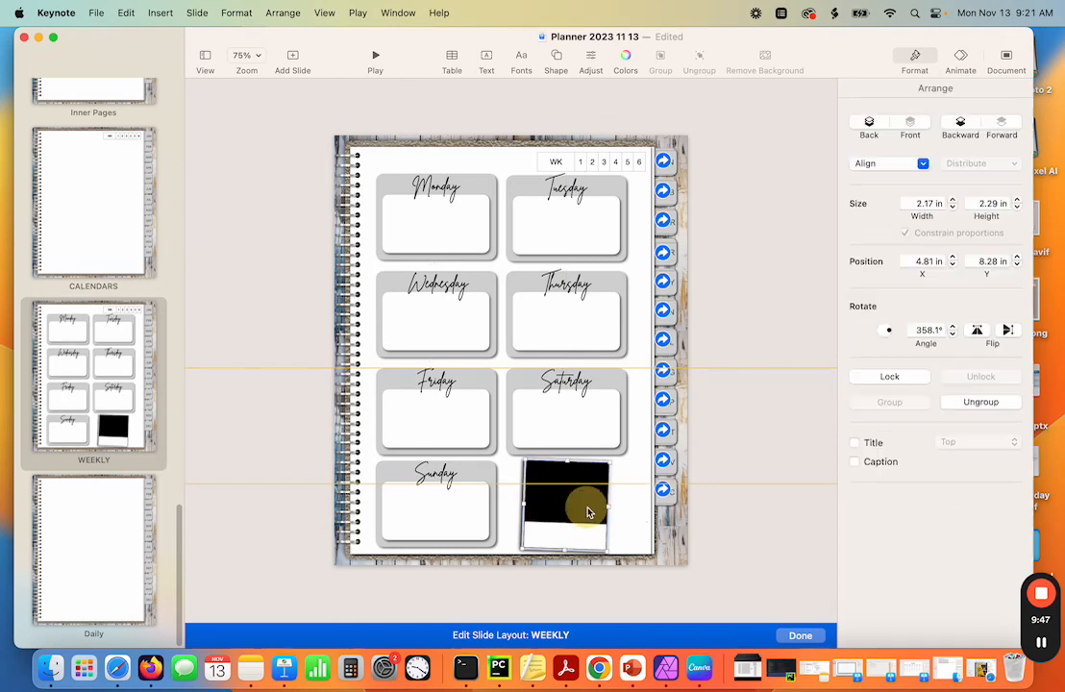
{"action": "left_click", "coordinate": [761, 521]}
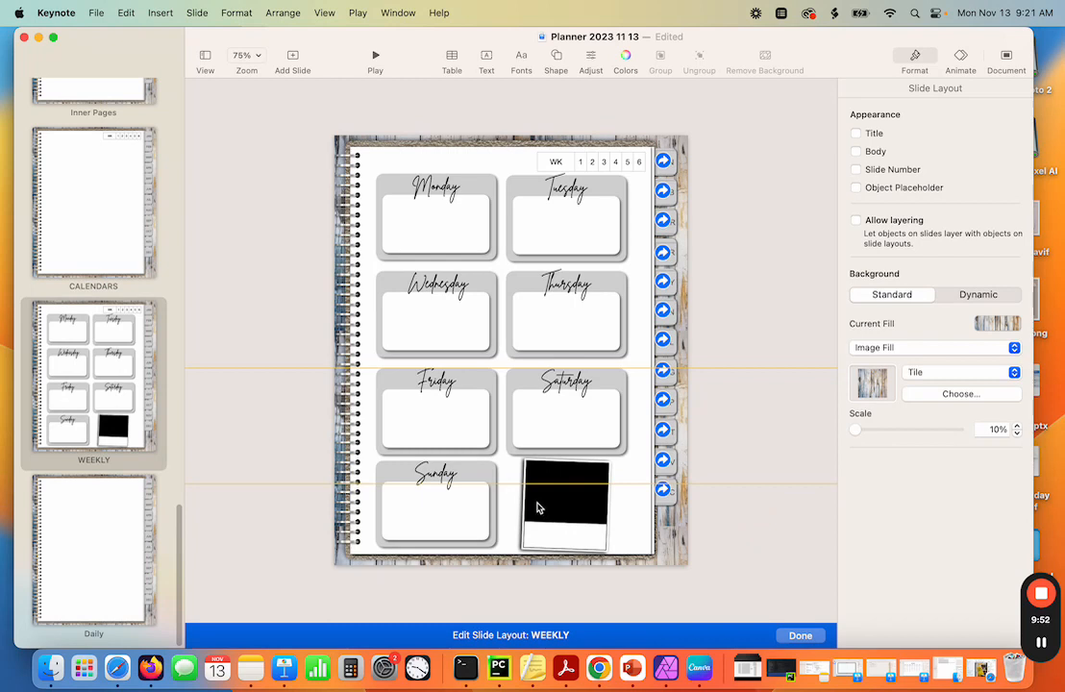
{"action": "left_click_drag", "start_coordinate": [575, 503], "coordinate": [544, 507]}
{"action": "left_click", "coordinate": [609, 501]}
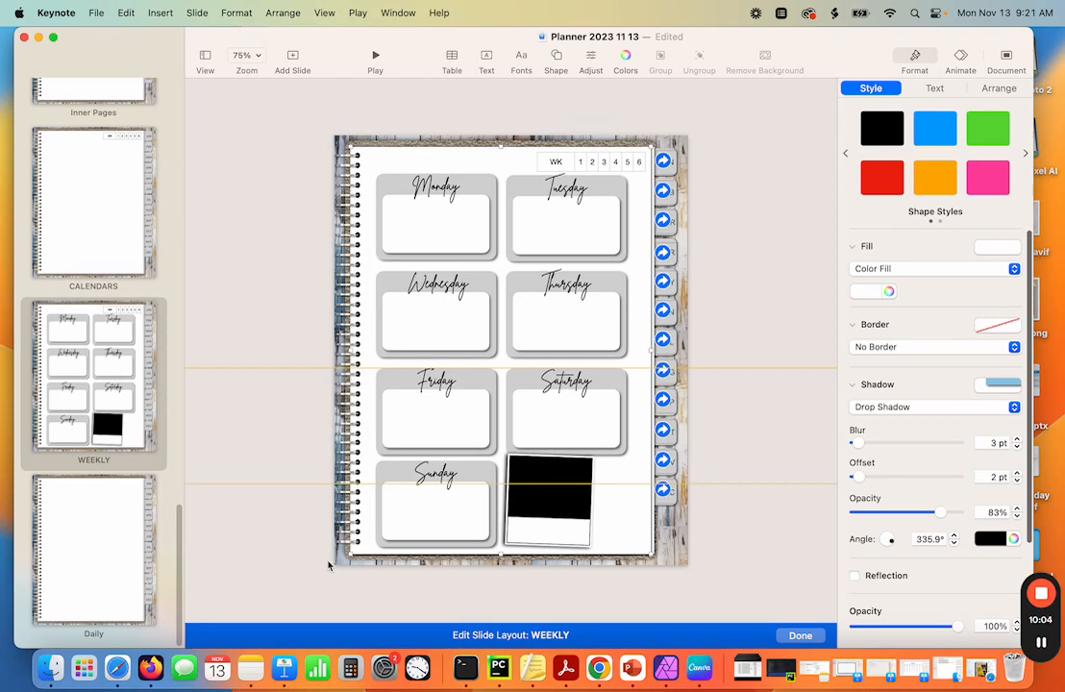
Finish editing the WEEKLY layout and look through the dated weekly slides to check the boxes and photo frame on them
{"action": "left_click", "coordinate": [149, 430]}
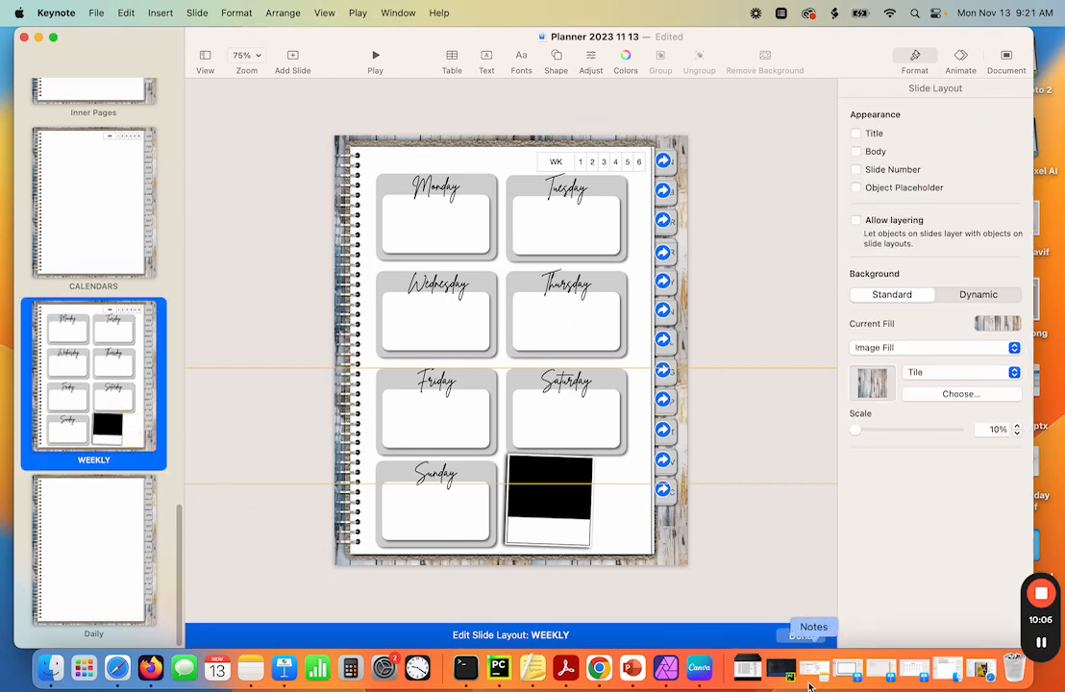
{"action": "left_click", "coordinate": [809, 637]}
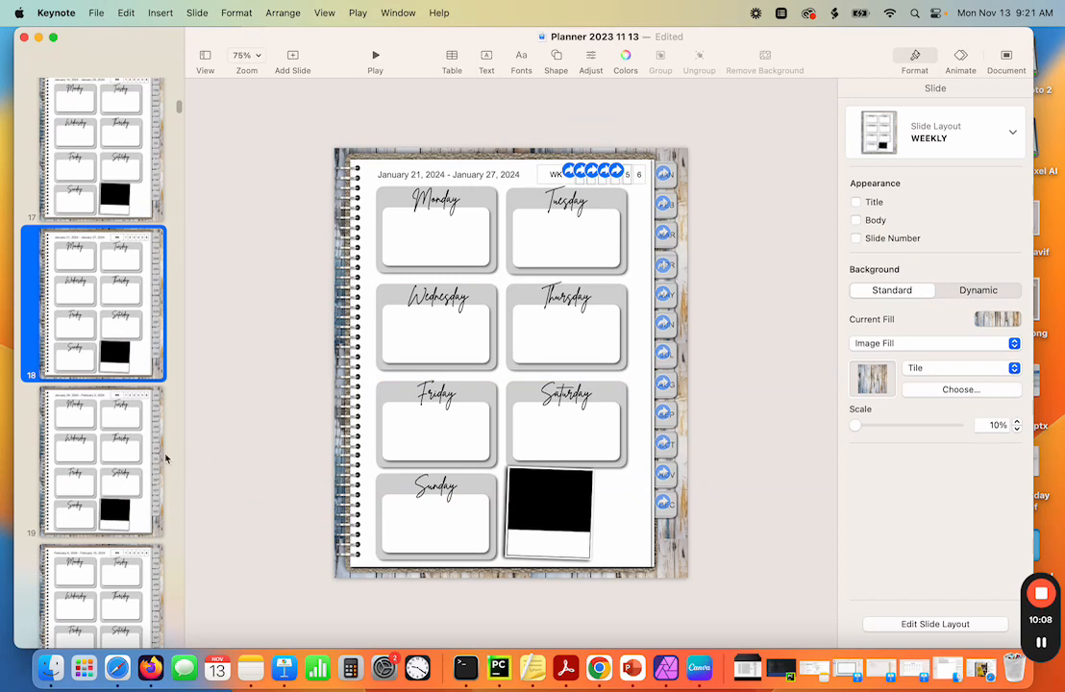
{"action": "scroll", "coordinate": [123, 440], "scroll_direction": "down", "scroll_amount": 20}
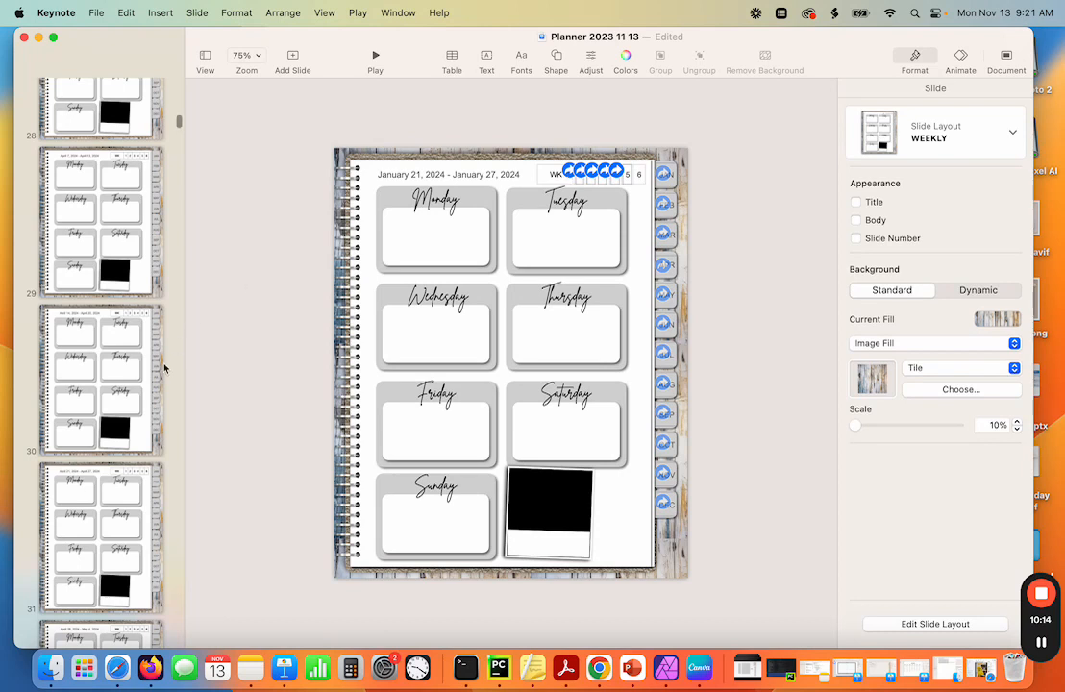
{"action": "left_click", "coordinate": [111, 404]}
{"action": "left_click", "coordinate": [88, 494]}
{"action": "scroll", "coordinate": [111, 507], "scroll_direction": "down", "scroll_amount": 5}
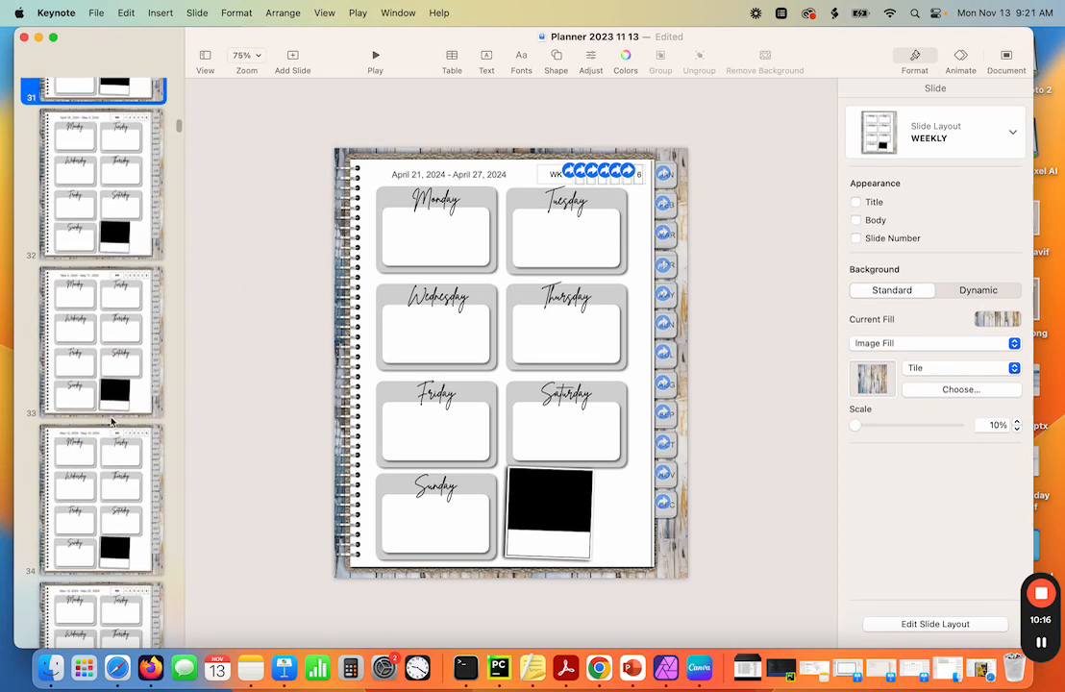
{"action": "left_click", "coordinate": [115, 383]}
{"action": "left_click", "coordinate": [79, 476]}
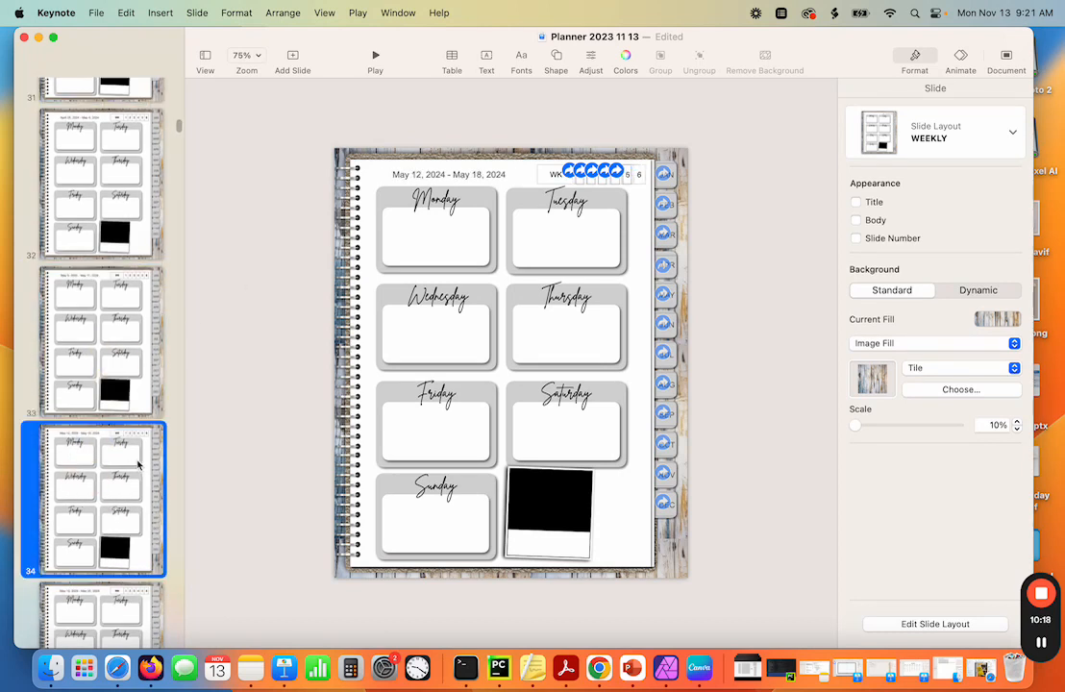
{"action": "scroll", "coordinate": [137, 464], "scroll_direction": "up", "scroll_amount": 15}
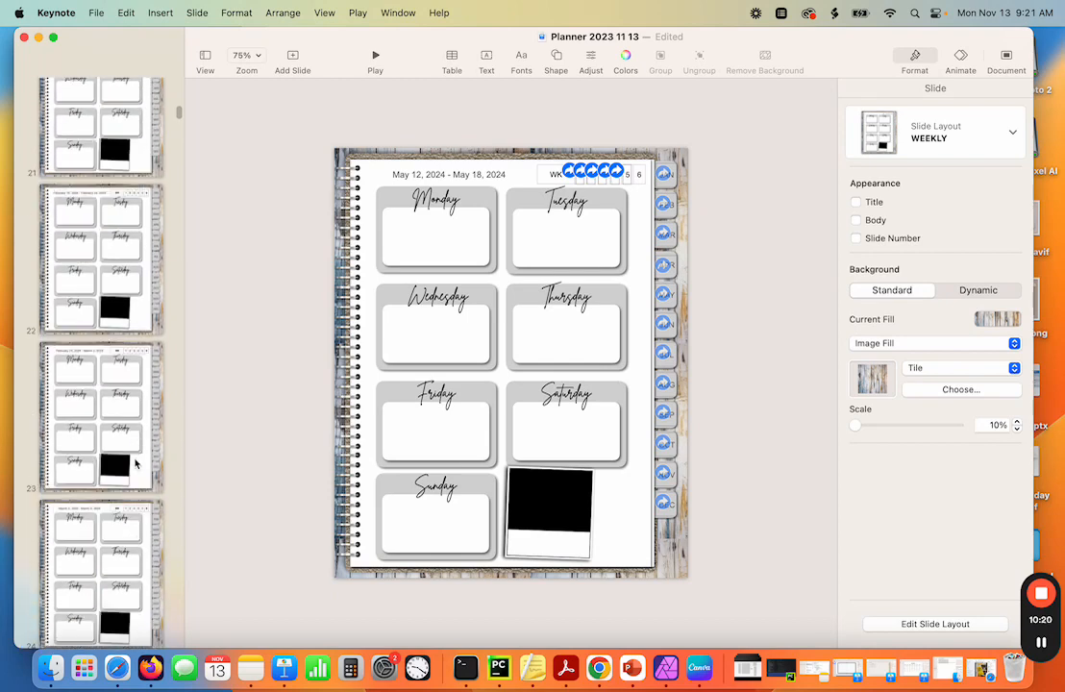
{"action": "scroll", "coordinate": [135, 464], "scroll_direction": "down", "scroll_amount": 13}
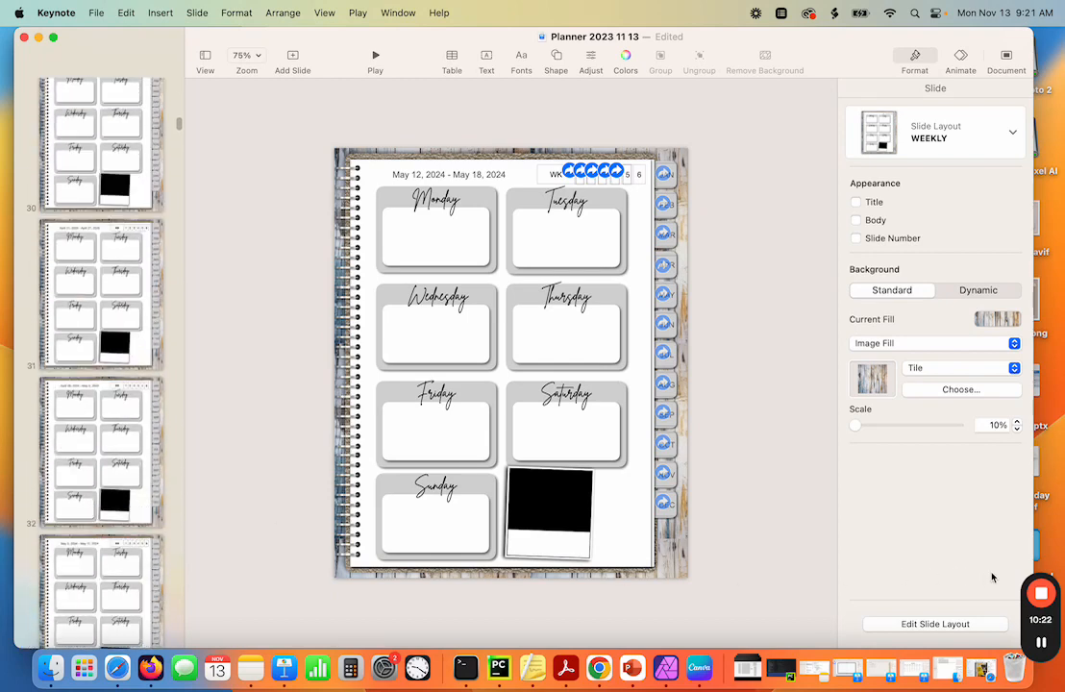
Return to the slide layouts and copy the tall hourly schedule list from the Layout Widgets layout
{"action": "left_click", "coordinate": [931, 622]}
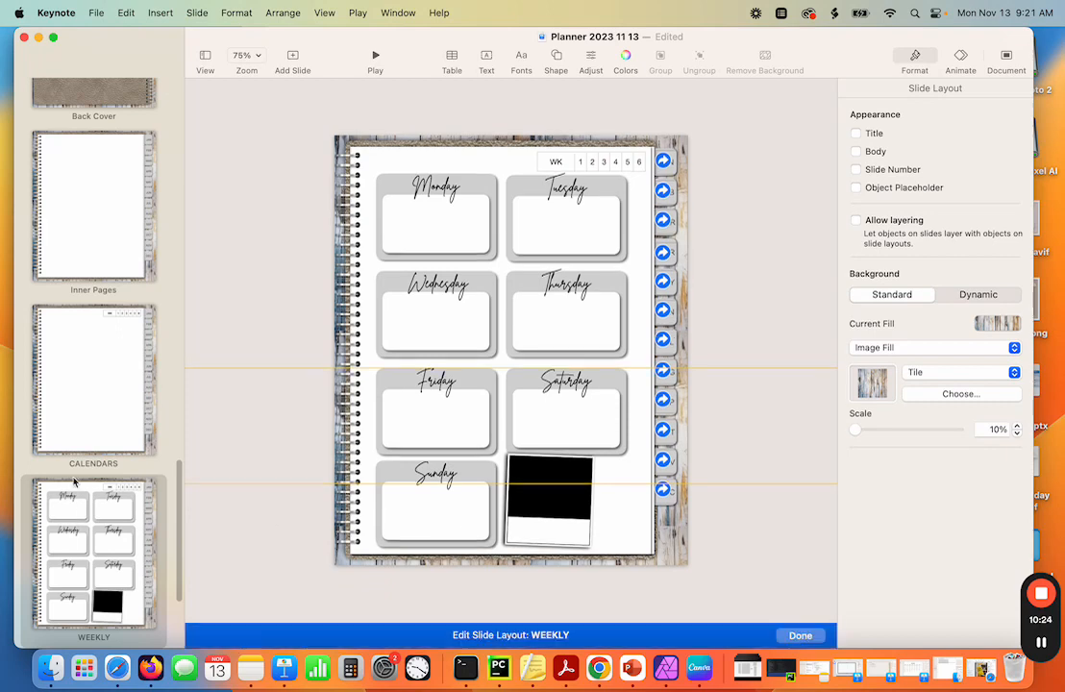
{"action": "scroll", "coordinate": [81, 506], "scroll_direction": "down", "scroll_amount": 5}
{"action": "left_click", "coordinate": [97, 510]}
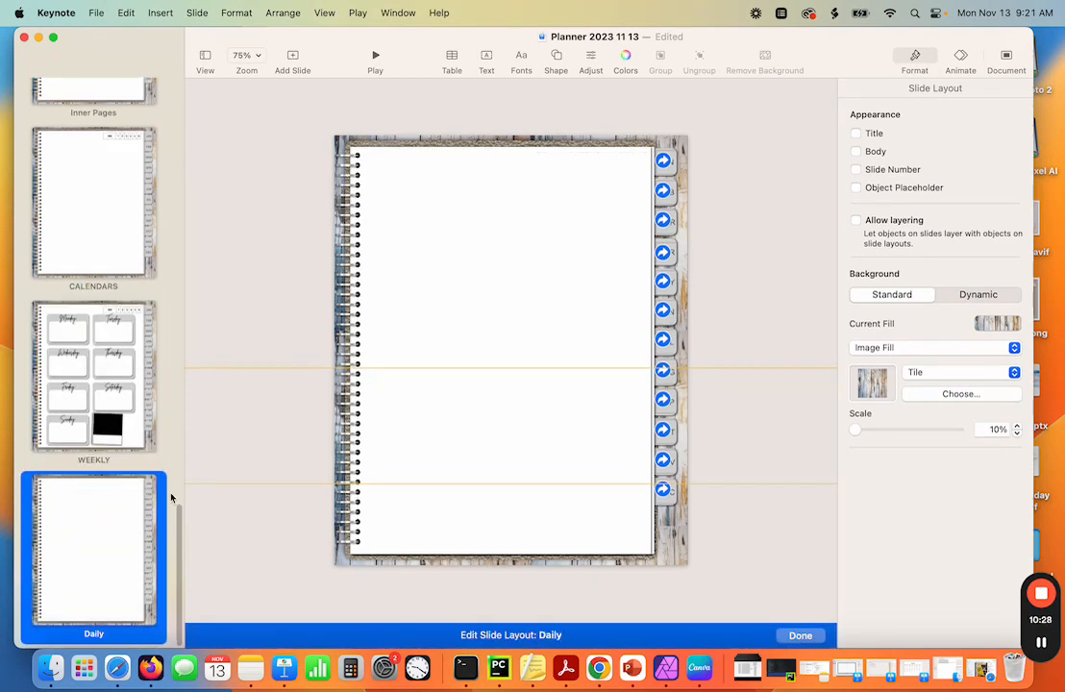
{"action": "left_click_drag", "start_coordinate": [176, 510], "coordinate": [195, 155]}
{"action": "left_click", "coordinate": [131, 214]}
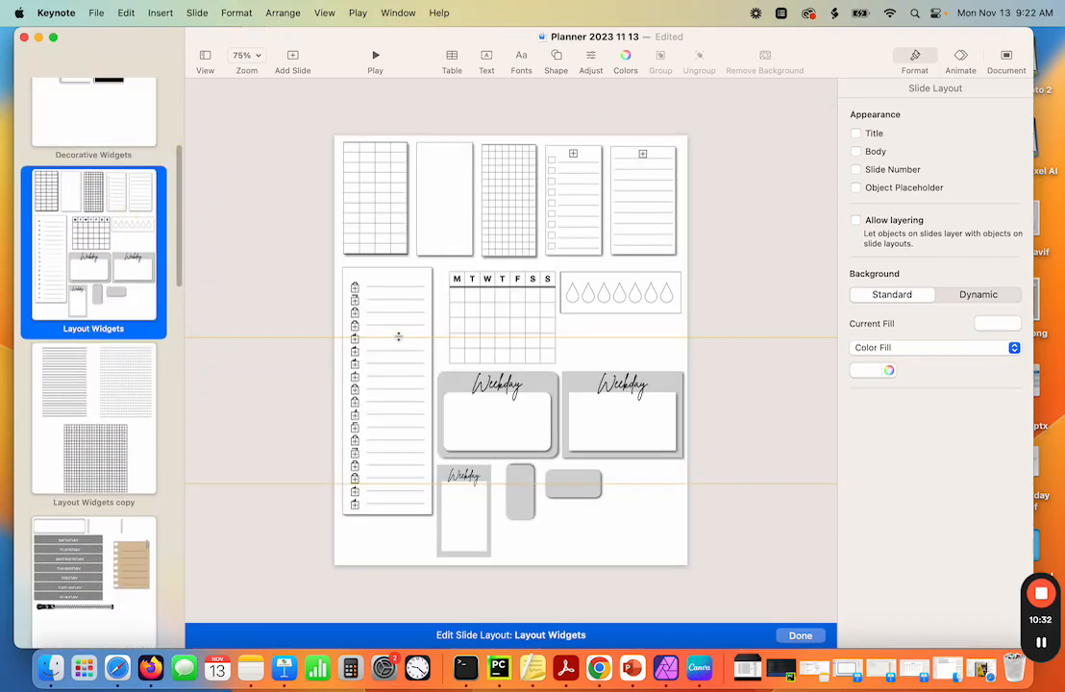
{"action": "left_click", "coordinate": [398, 310]}
{"action": "right_click", "coordinate": [400, 310]}
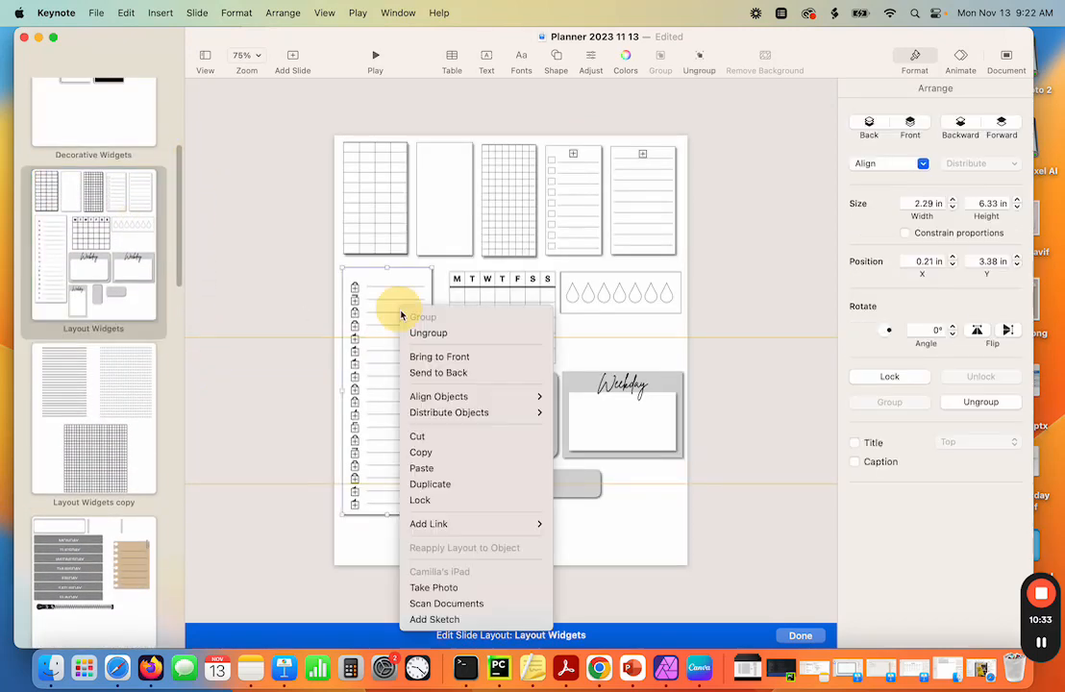
{"action": "left_click", "coordinate": [439, 451]}
Paste the hourly schedule onto the Daily layout, place it near the page's upper-left corner and enlarge it to about 5.79 by 9.78 in
{"action": "scroll", "coordinate": [114, 434], "scroll_direction": "down", "scroll_amount": 15}
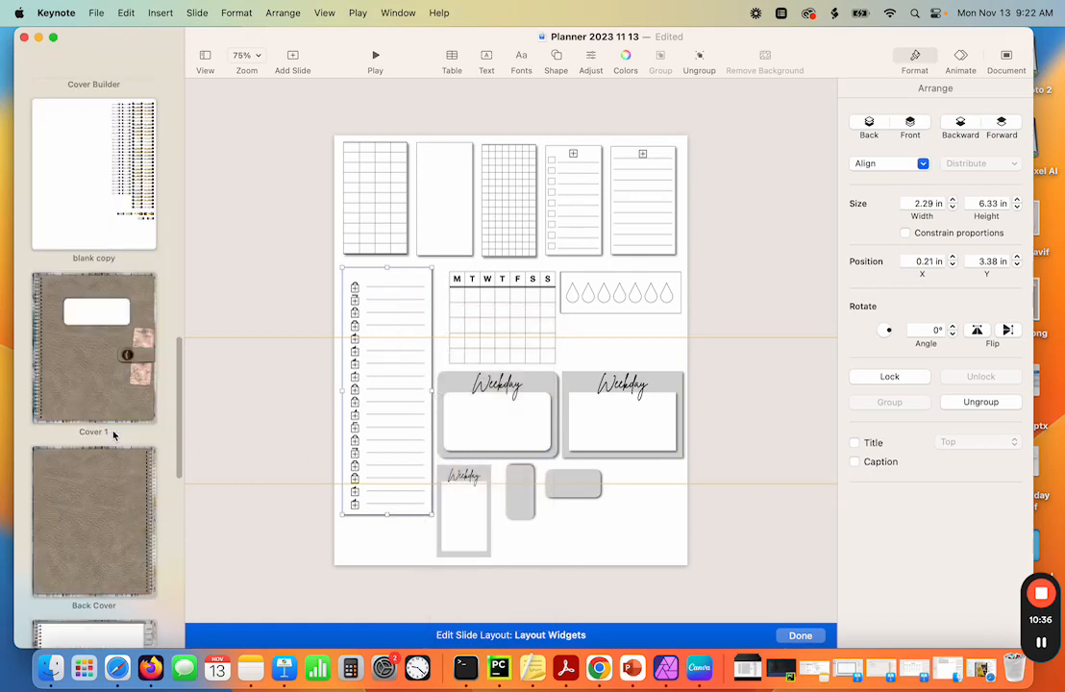
{"action": "left_click", "coordinate": [76, 520]}
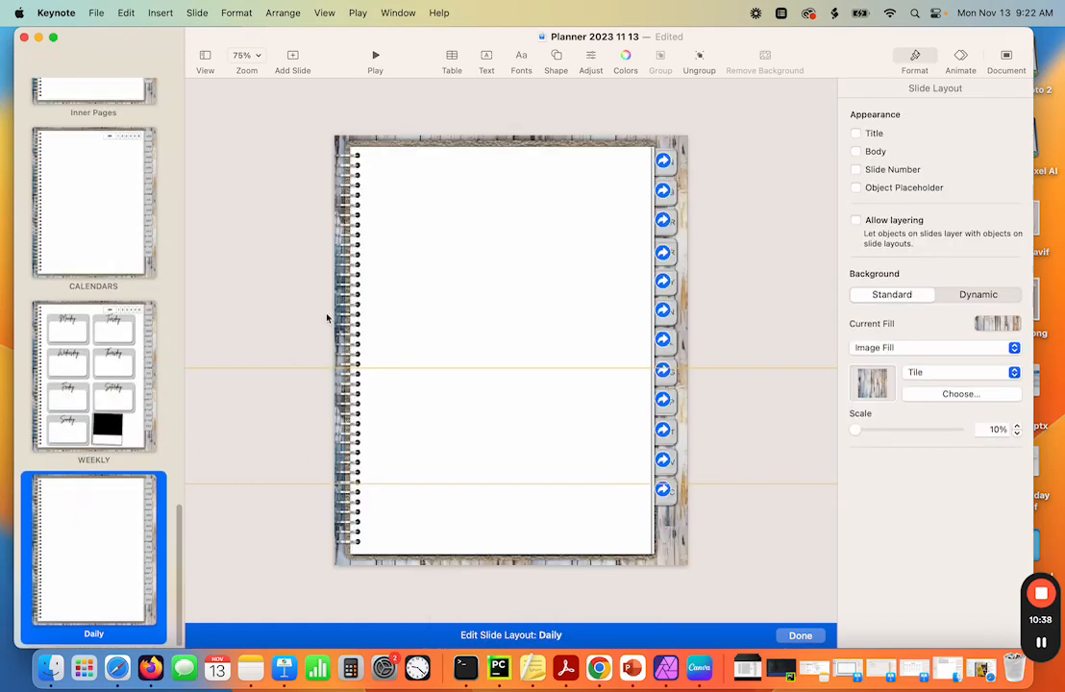
{"action": "right_click", "coordinate": [384, 246]}
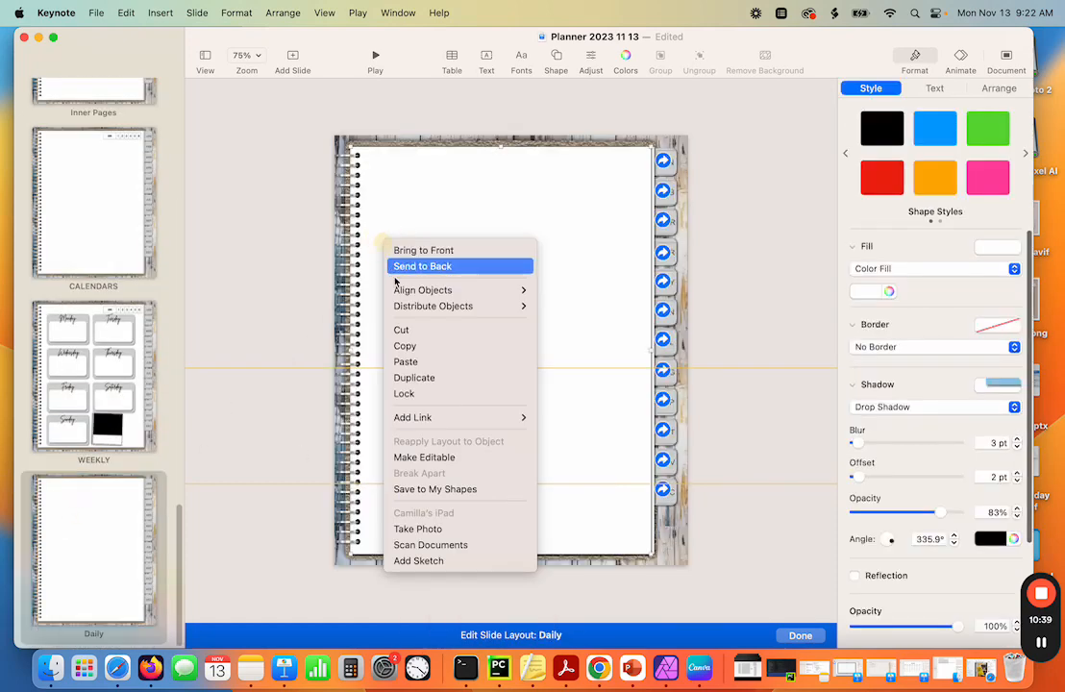
{"action": "left_click", "coordinate": [417, 365]}
{"action": "left_click_drag", "start_coordinate": [428, 305], "coordinate": [428, 247]}
{"action": "left_click_drag", "start_coordinate": [458, 448], "coordinate": [485, 395]}
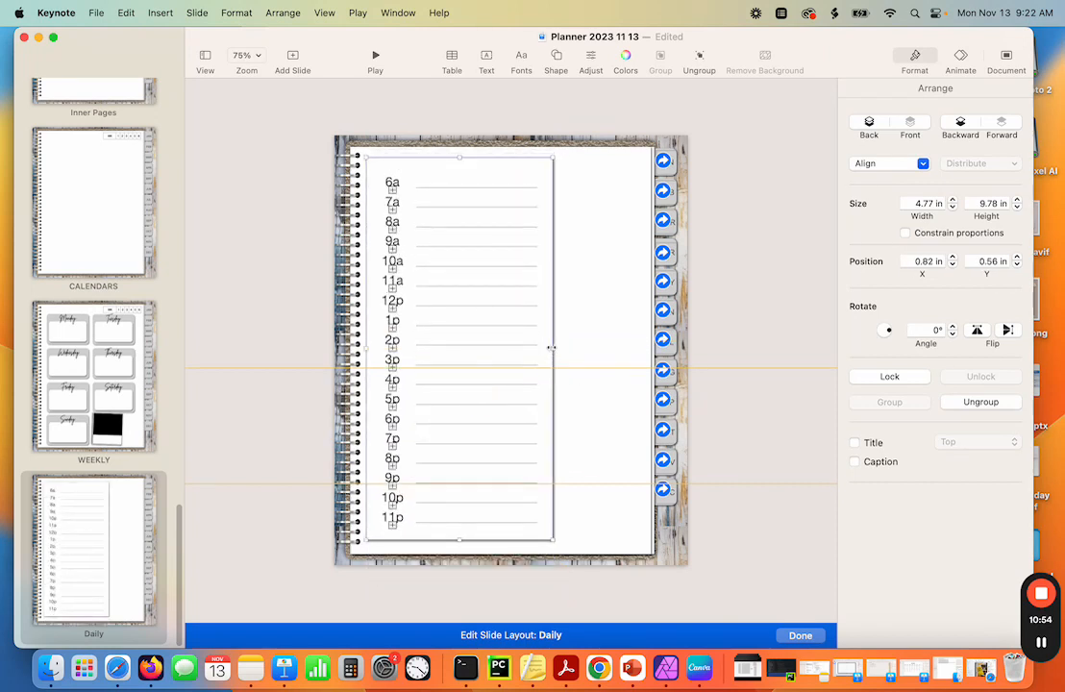
{"action": "left_click_drag", "start_coordinate": [551, 348], "coordinate": [592, 349]}
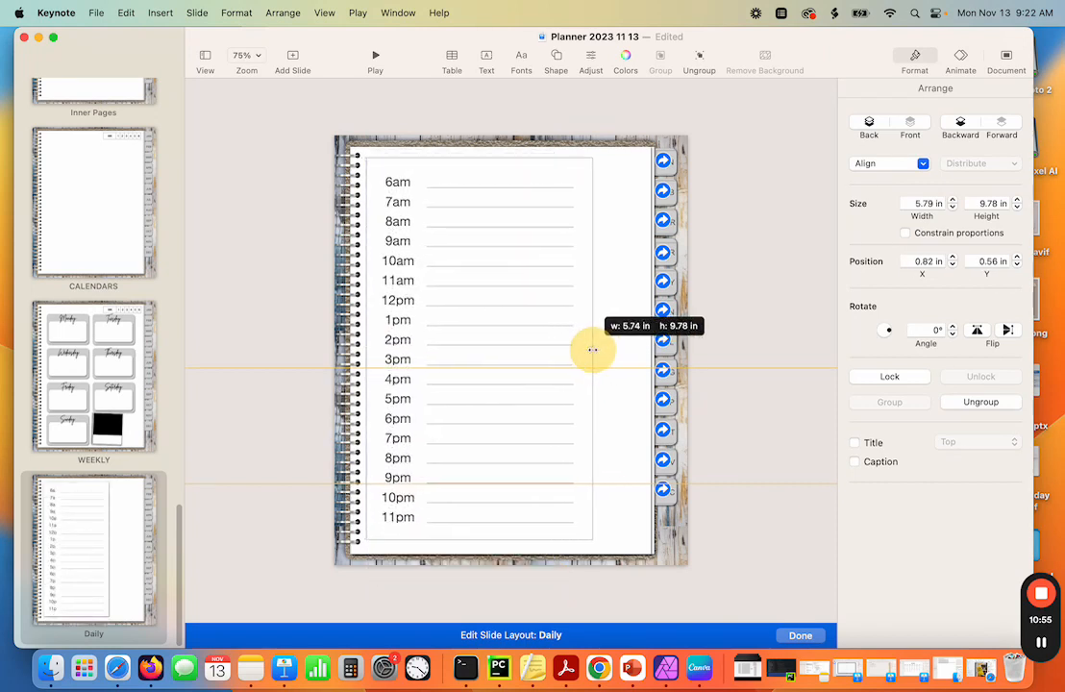
Ungroup the inner set of time labels and writing lines within the hourly schedule
{"action": "left_click", "coordinate": [402, 188]}
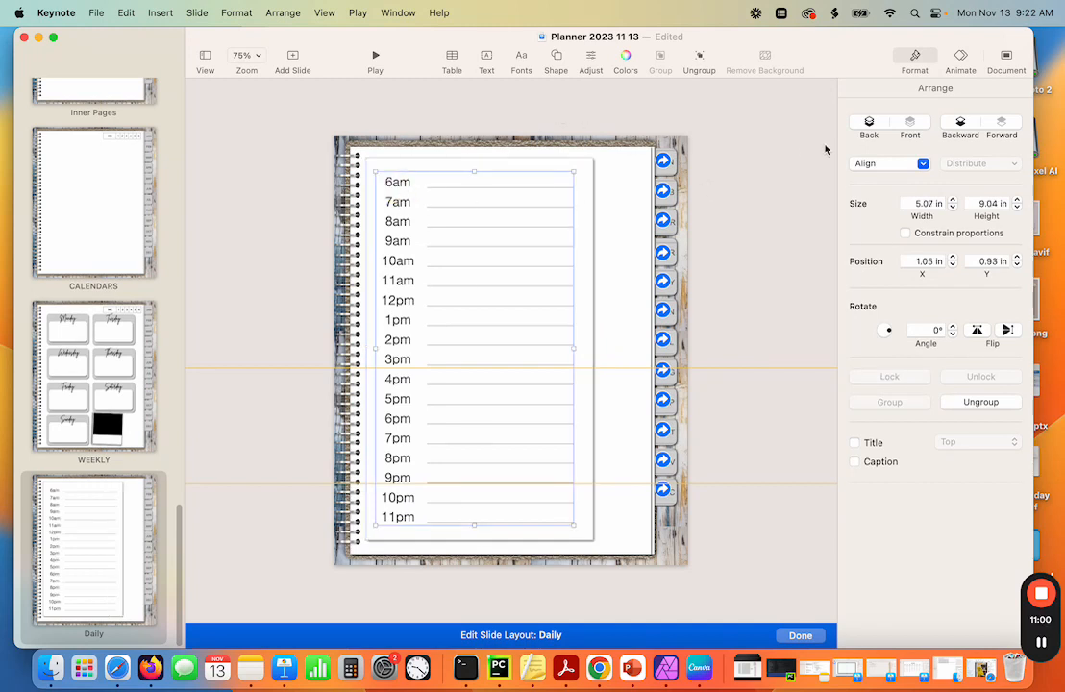
{"action": "left_click", "coordinate": [980, 403]}
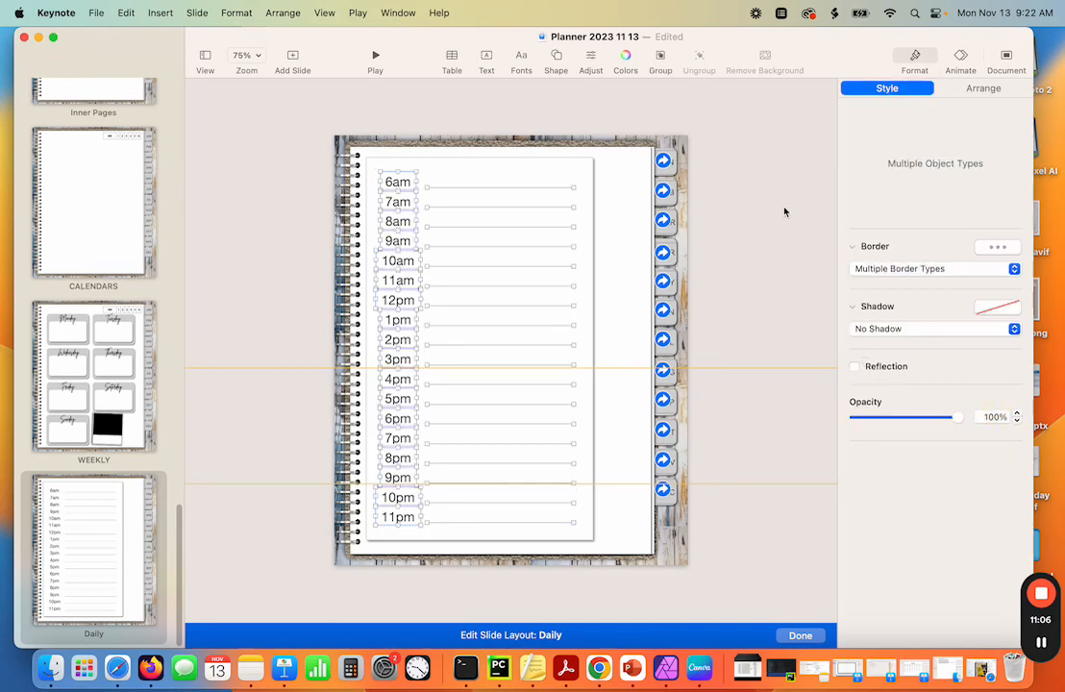
{"action": "left_click", "coordinate": [614, 281]}
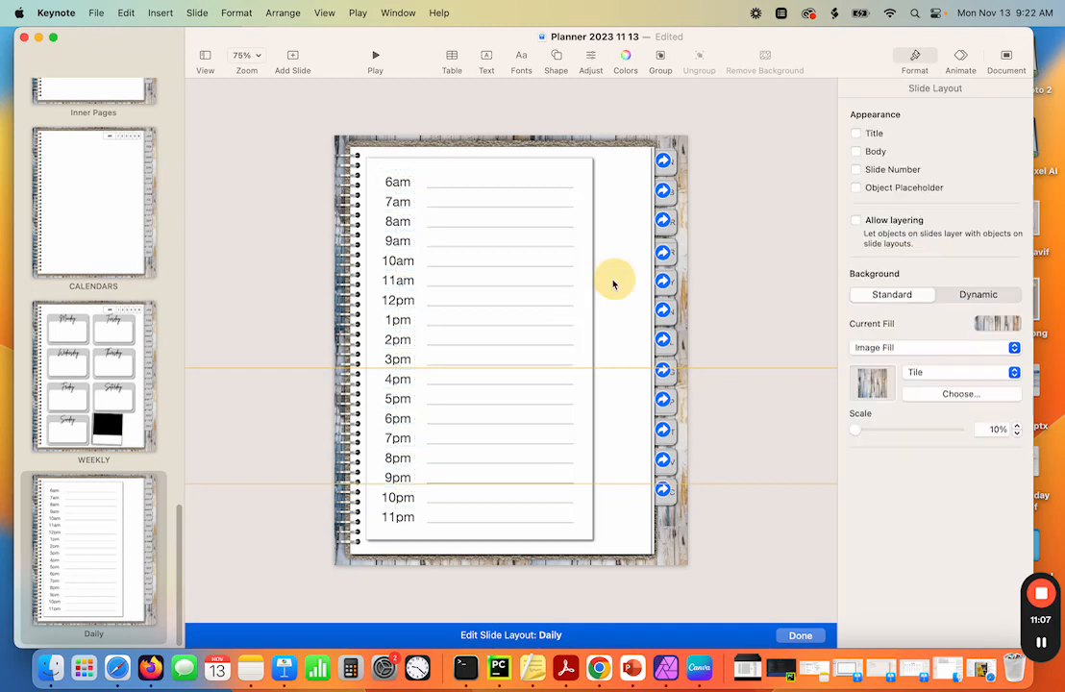
Set all the schedule's time labels from 6am to 11pm to a 14 pt font size and group them together
{"action": "left_click", "coordinate": [389, 184]}
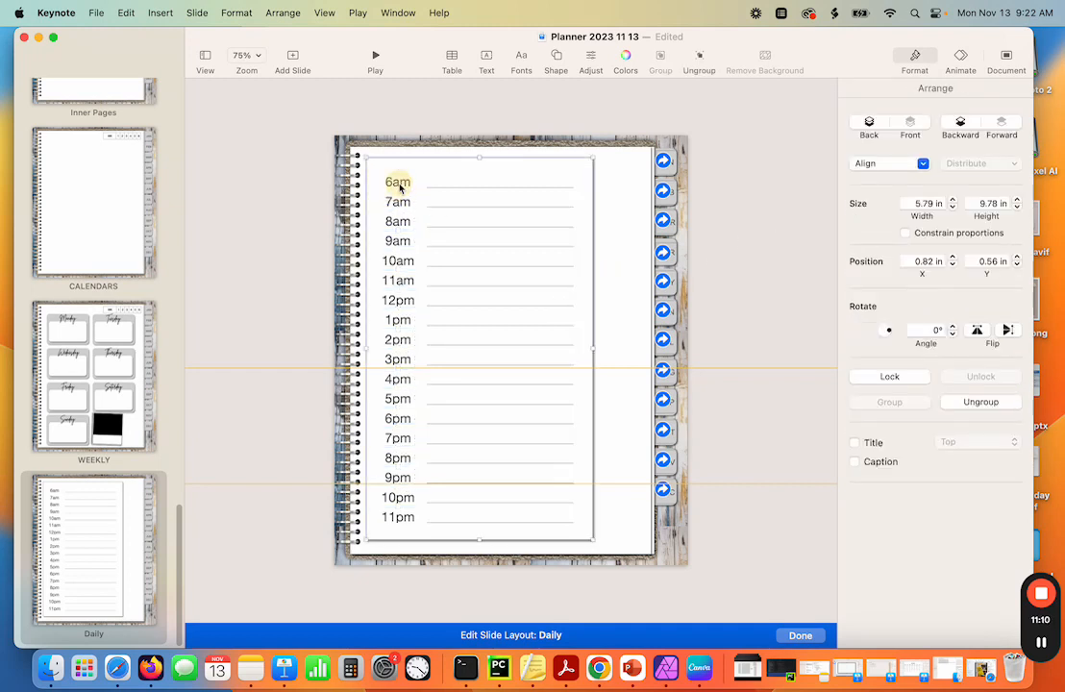
{"action": "left_click", "coordinate": [399, 186]}
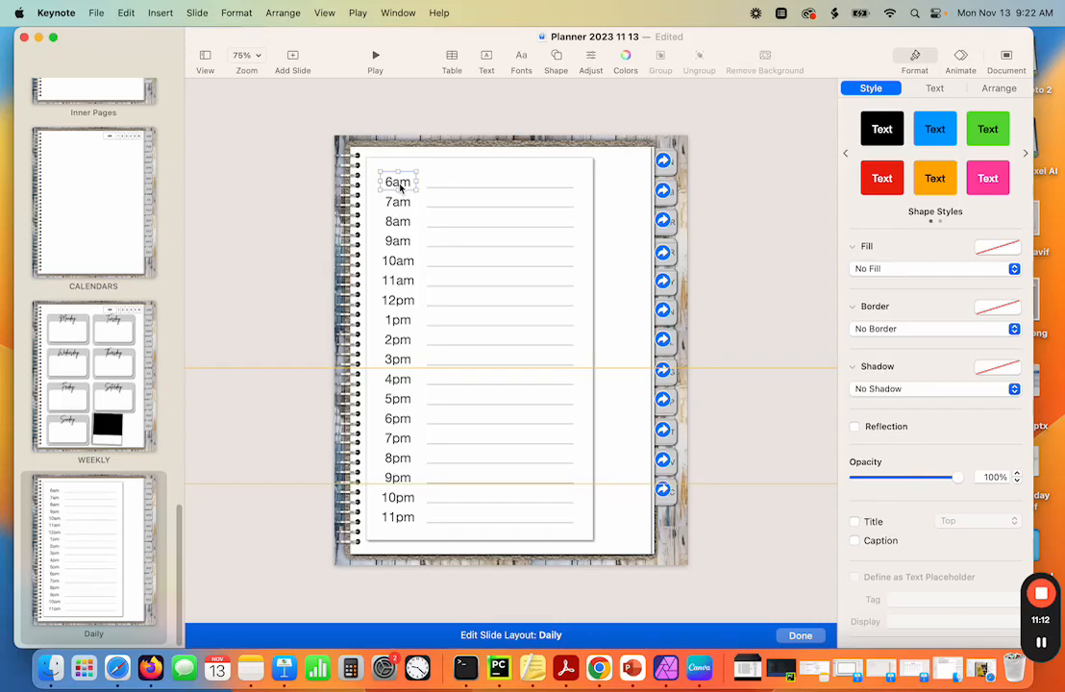
{"action": "left_click", "coordinate": [399, 203], "text": "shift"}
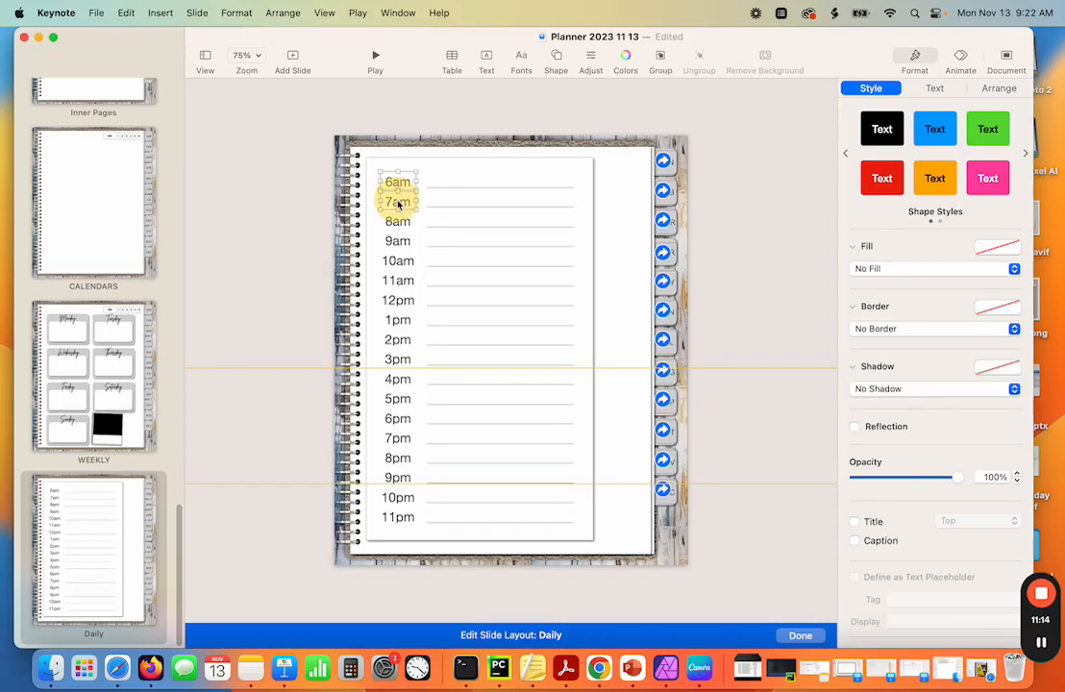
{"action": "left_click", "coordinate": [398, 222], "text": "shift"}
{"action": "left_click", "coordinate": [400, 241], "text": "shift"}
{"action": "left_click", "coordinate": [403, 263], "text": "shift"}
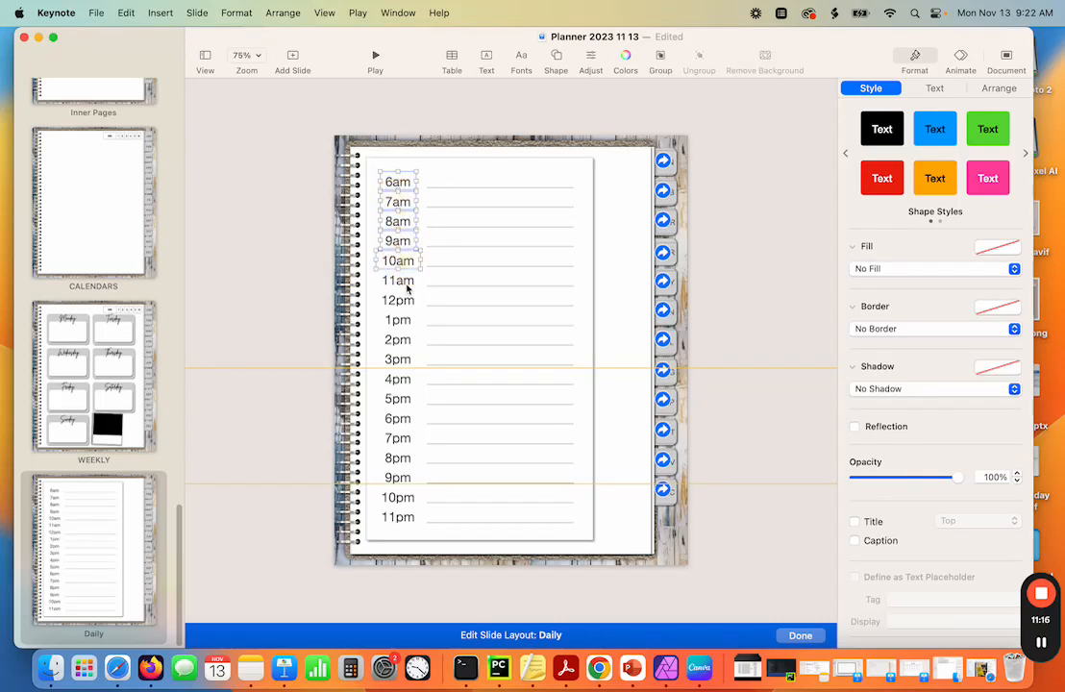
{"action": "left_click", "coordinate": [403, 281], "text": "shift"}
{"action": "left_click", "coordinate": [405, 298], "text": "shift"}
{"action": "left_click", "coordinate": [408, 321], "text": "shift"}
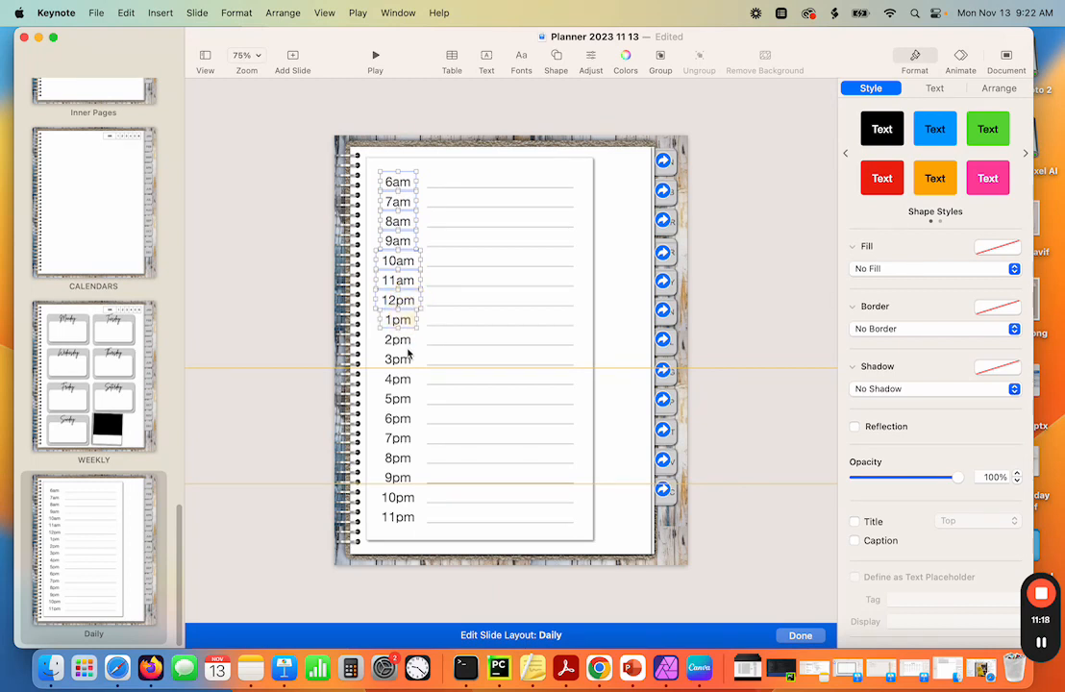
{"action": "left_click", "coordinate": [404, 340], "text": "shift"}
{"action": "left_click", "coordinate": [403, 359], "text": "shift"}
{"action": "left_click", "coordinate": [404, 380], "text": "shift"}
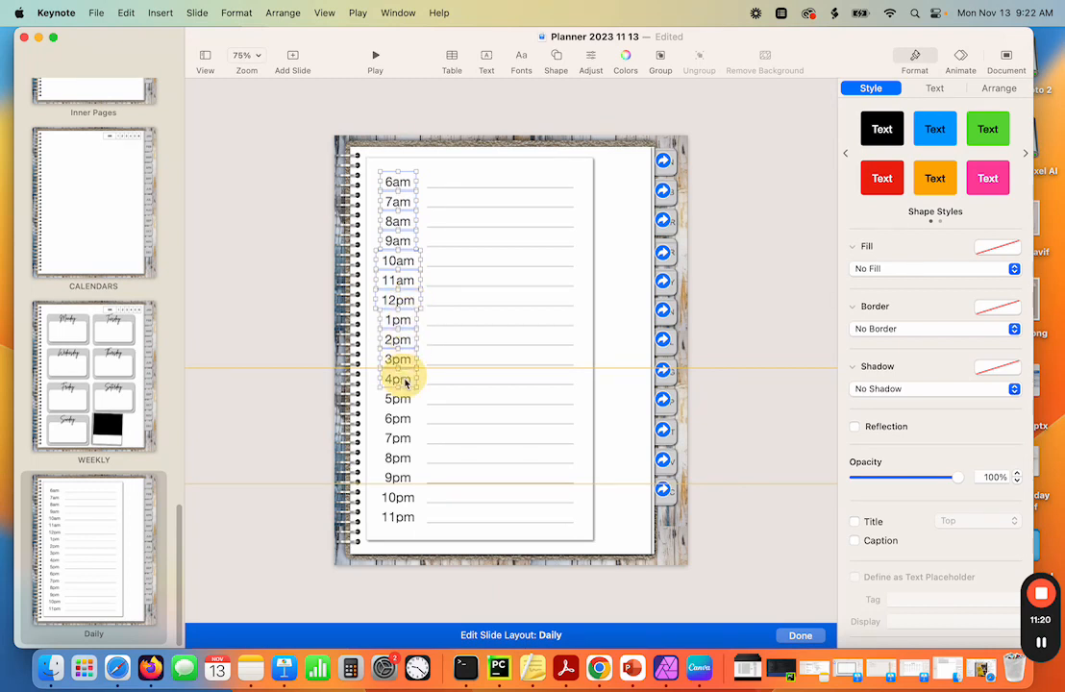
{"action": "left_click", "coordinate": [407, 400], "text": "shift"}
{"action": "left_click", "coordinate": [403, 419], "text": "shift"}
{"action": "left_click", "coordinate": [404, 439], "text": "shift"}
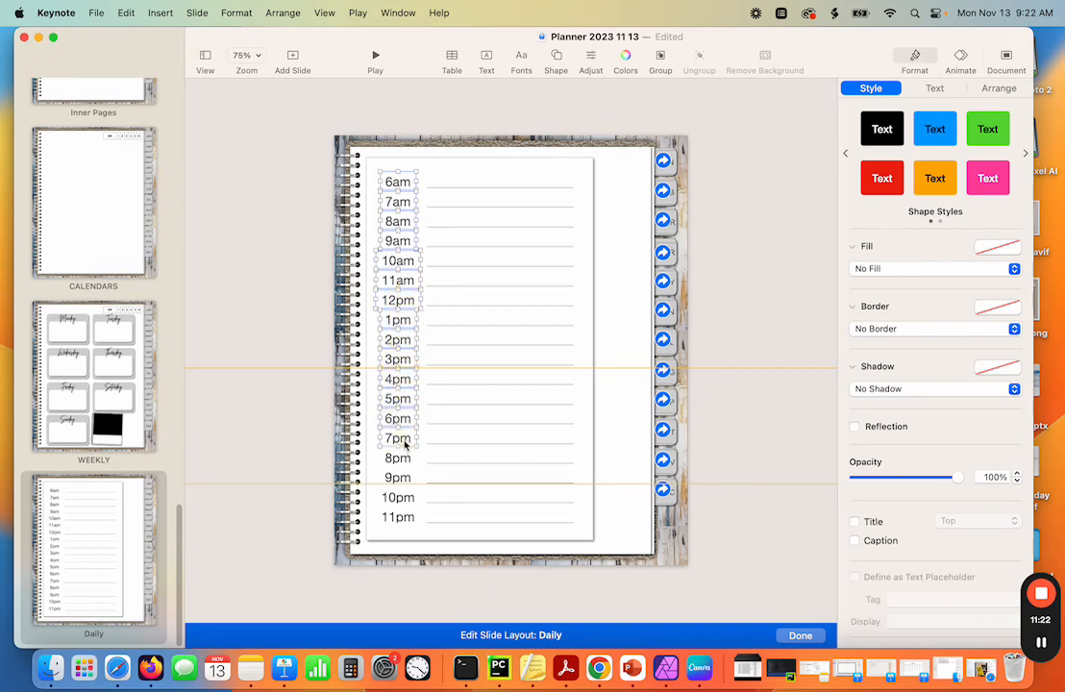
{"action": "left_click", "coordinate": [400, 458], "text": "shift"}
{"action": "left_click", "coordinate": [402, 479], "text": "shift"}
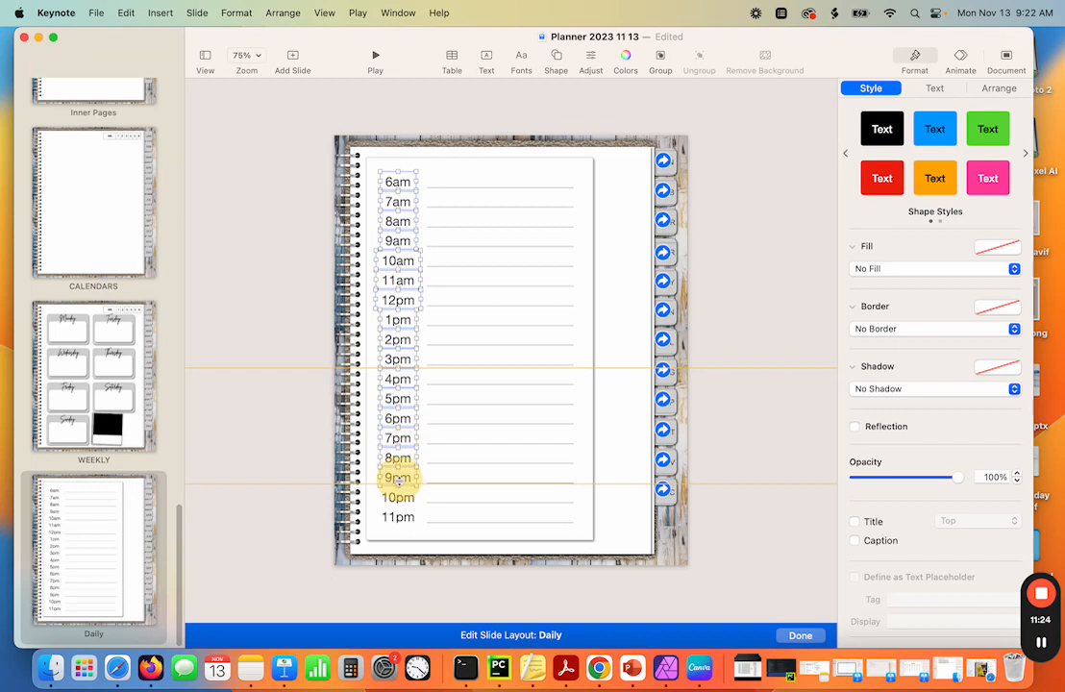
{"action": "left_click", "coordinate": [400, 497], "text": "shift"}
{"action": "left_click", "coordinate": [402, 520], "text": "shift"}
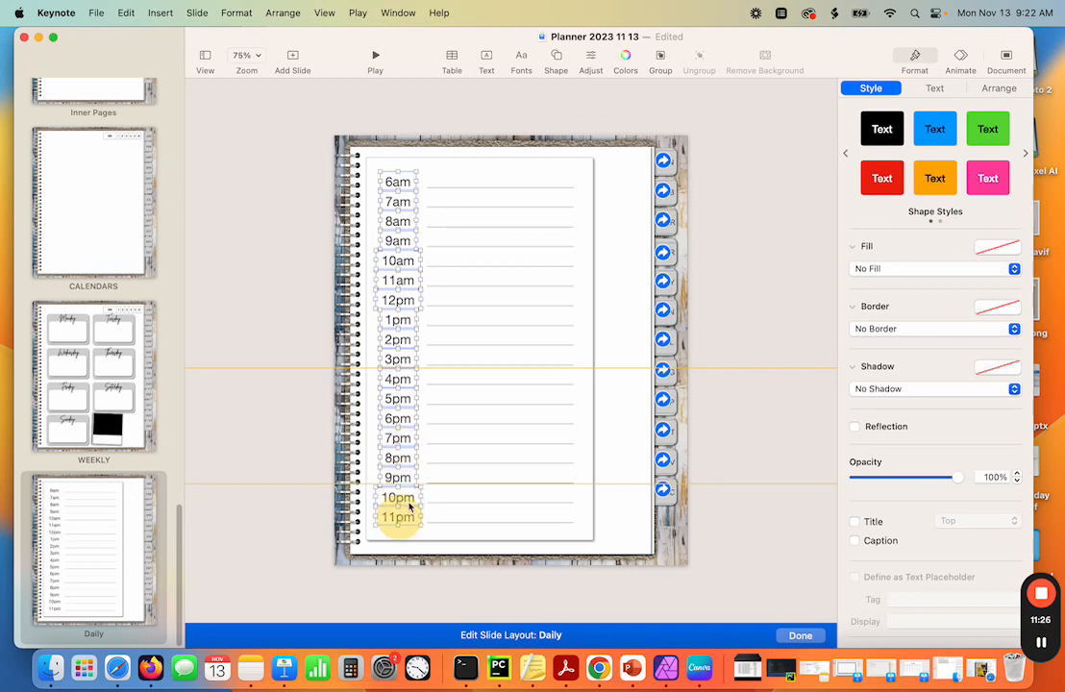
{"action": "left_click", "coordinate": [934, 87]}
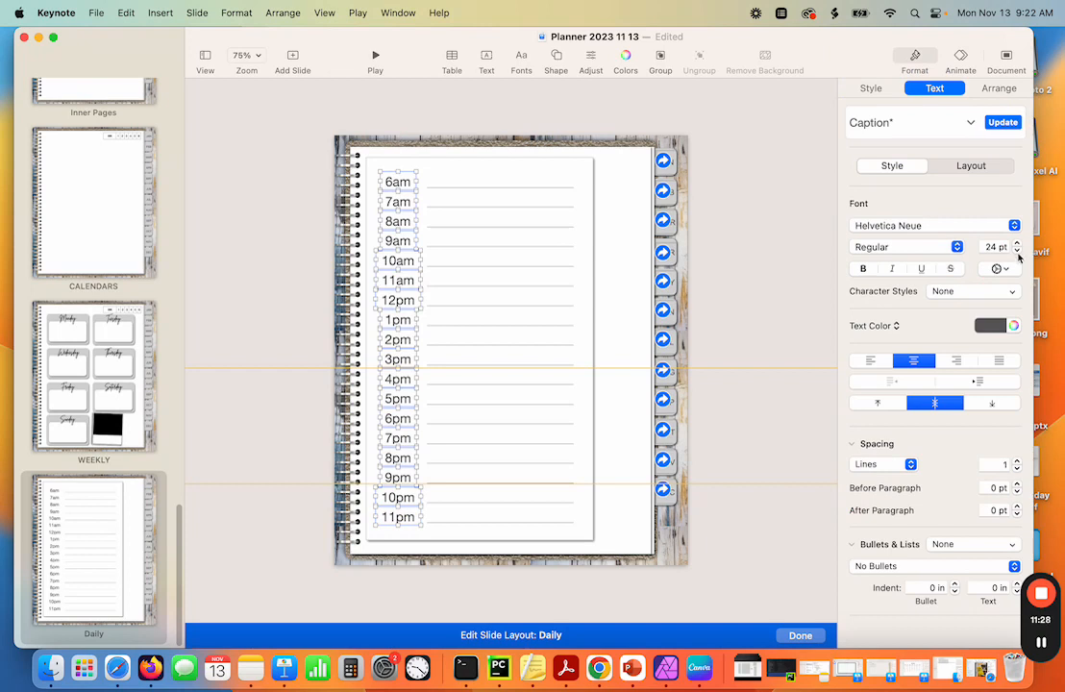
{"action": "left_click", "coordinate": [1019, 251]}
{"action": "left_click", "coordinate": [1019, 251]}
{"action": "left_click", "coordinate": [1018, 252]}
{"action": "left_click", "coordinate": [1019, 252]}
{"action": "left_click", "coordinate": [1018, 252]}
{"action": "left_click", "coordinate": [1018, 251]}
{"action": "left_click", "coordinate": [1018, 252]}
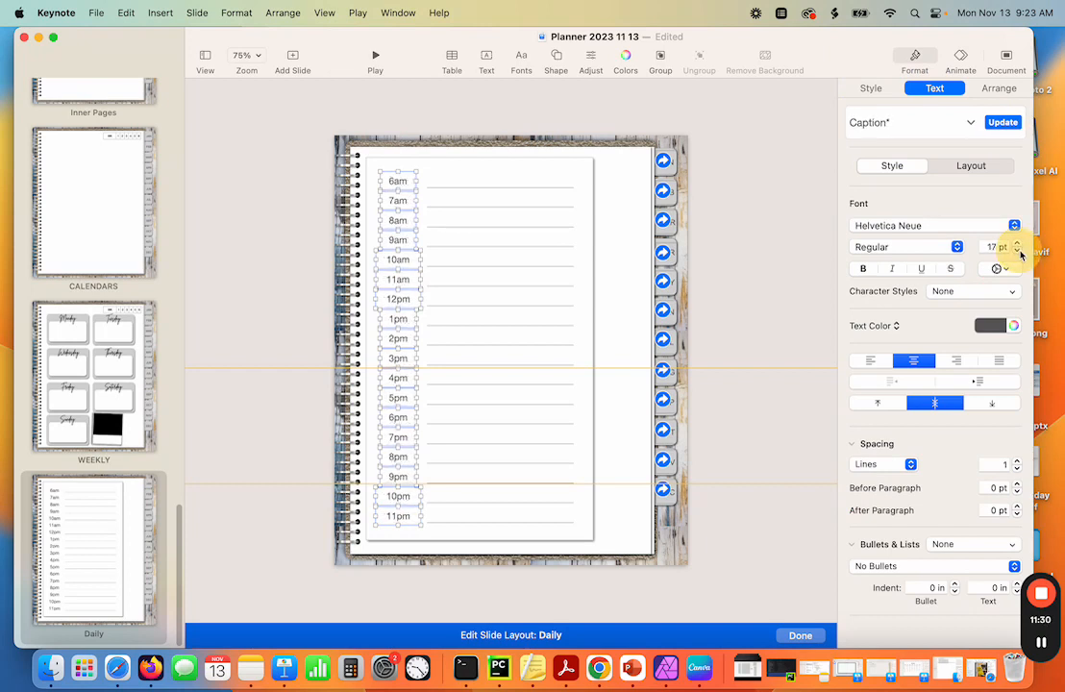
{"action": "left_click", "coordinate": [1019, 252]}
{"action": "left_click", "coordinate": [1019, 251]}
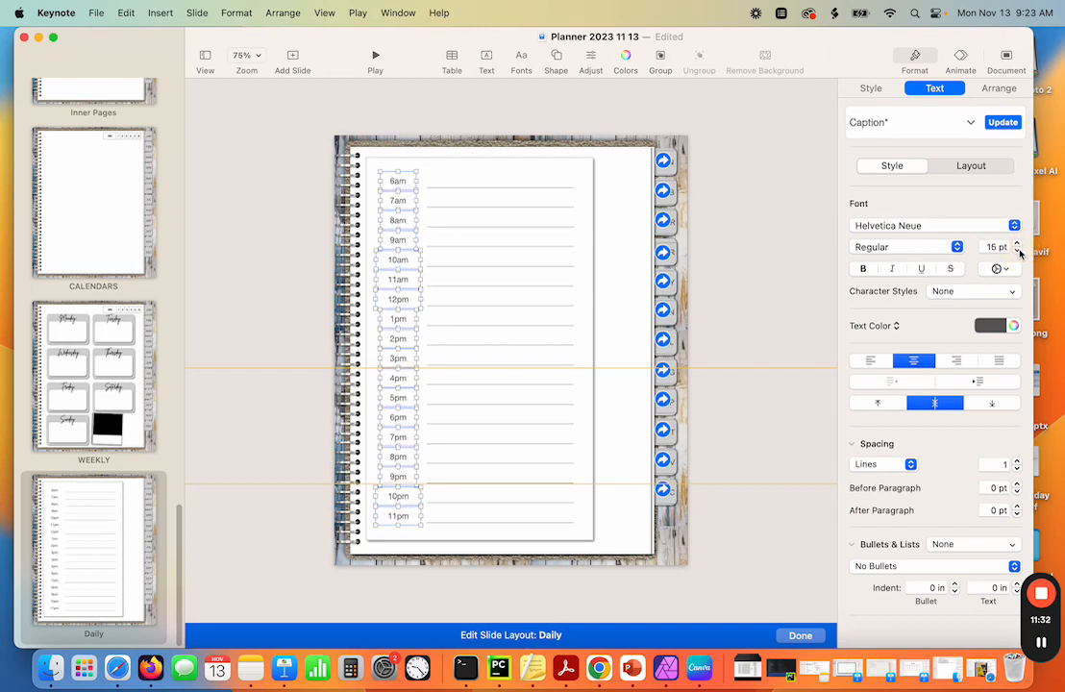
{"action": "left_click", "coordinate": [1018, 251]}
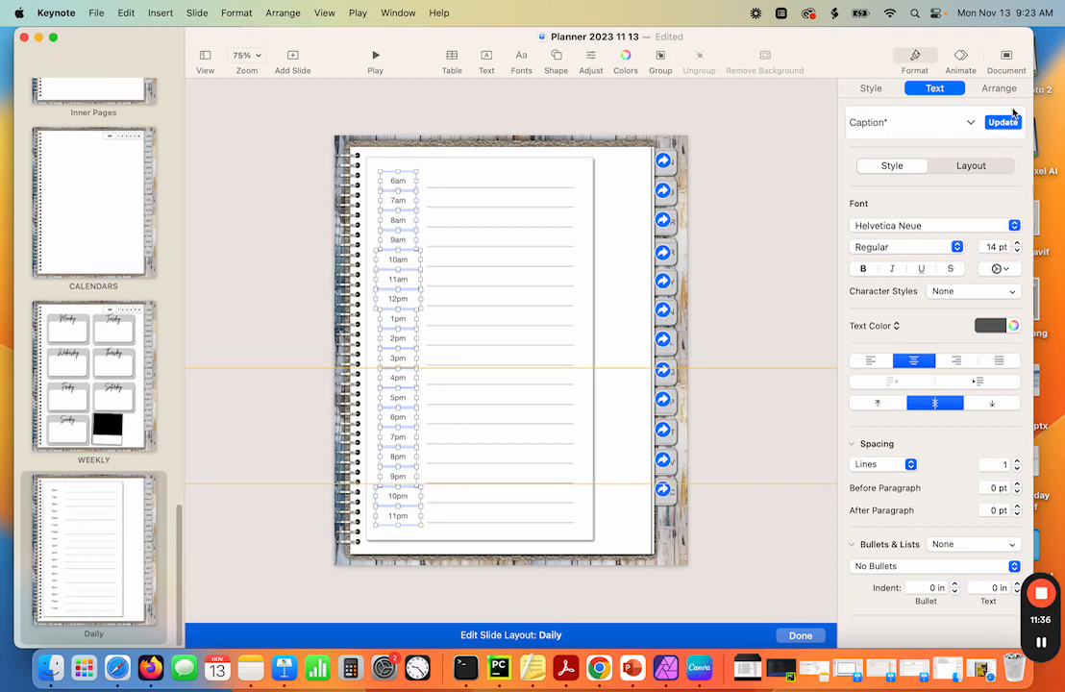
{"action": "left_click", "coordinate": [999, 89]}
{"action": "left_click", "coordinate": [891, 404]}
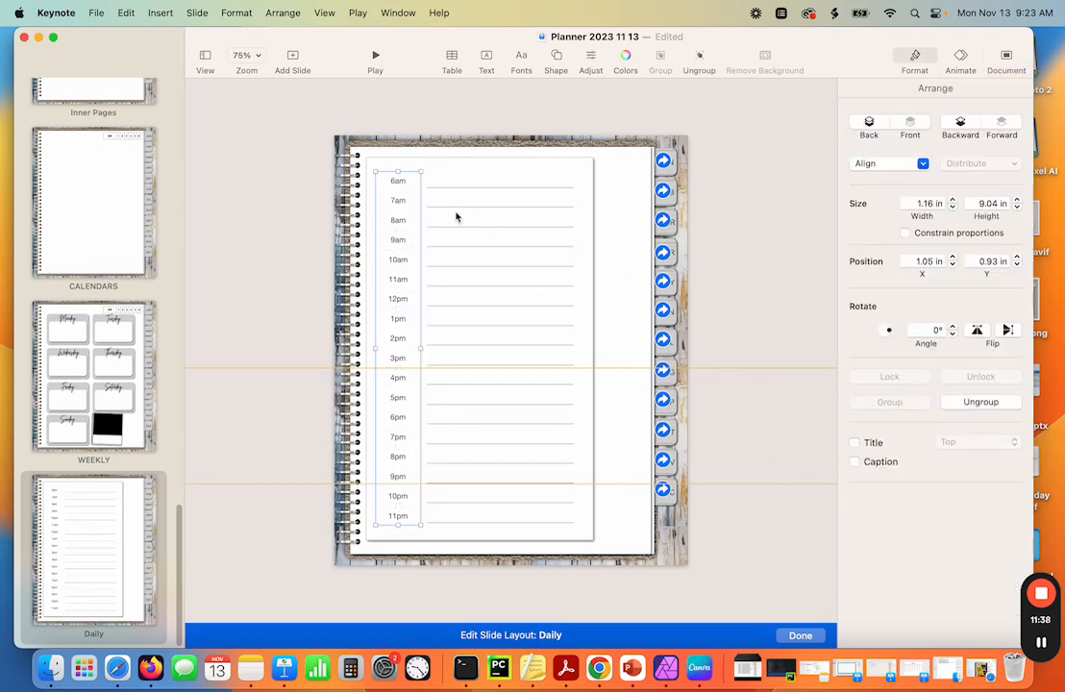
Group all the hourly writing lines, moving the horizontal guides out of the way, and combine them with the time labels in one group
{"action": "left_click", "coordinate": [472, 189]}
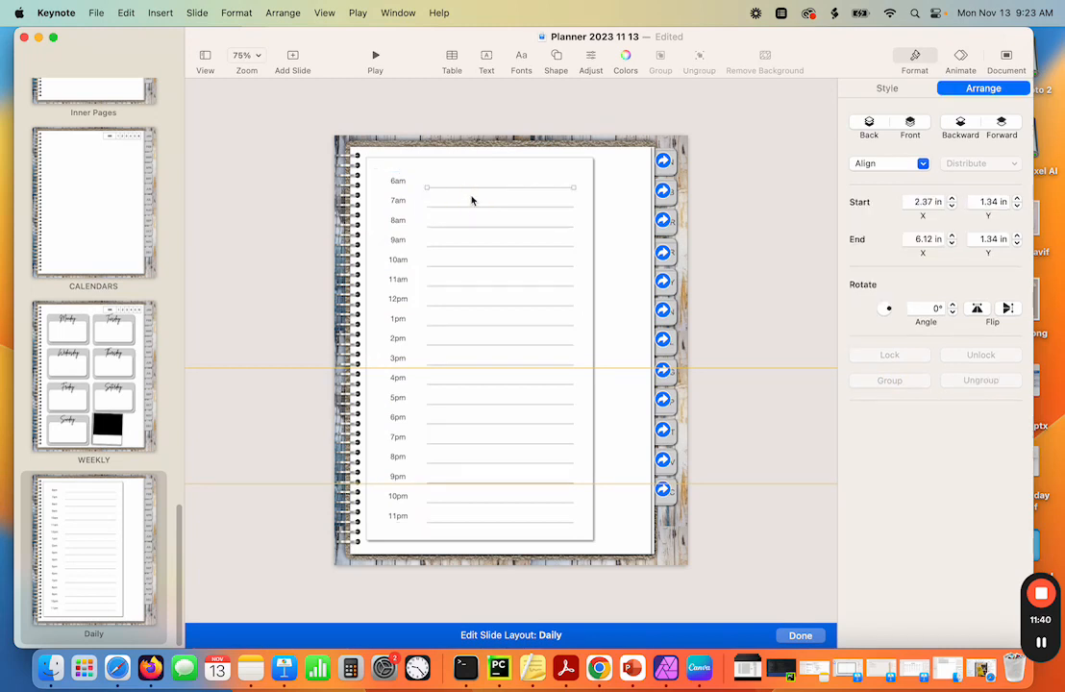
{"action": "left_click", "coordinate": [467, 207], "text": "shift"}
{"action": "left_click", "coordinate": [472, 227], "text": "shift"}
{"action": "left_click", "coordinate": [477, 246], "text": "shift"}
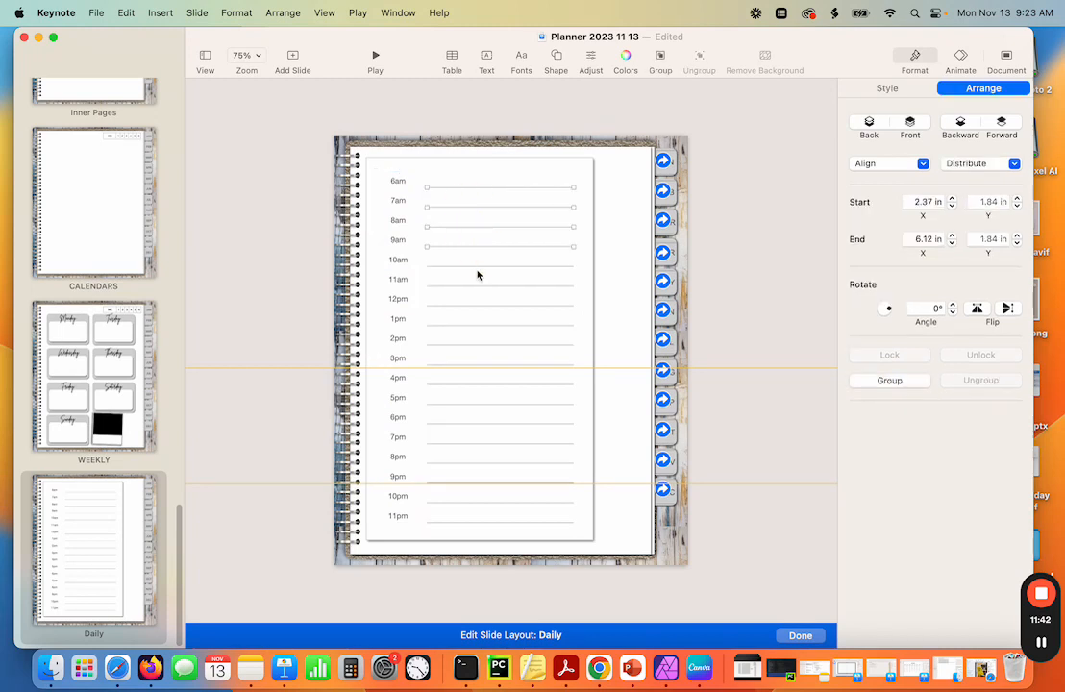
{"action": "left_click", "coordinate": [477, 266], "text": "shift"}
{"action": "left_click", "coordinate": [478, 286], "text": "shift"}
{"action": "left_click", "coordinate": [486, 327], "text": "shift"}
{"action": "left_click", "coordinate": [483, 344], "text": "shift"}
{"action": "left_click_drag", "start_coordinate": [618, 370], "coordinate": [620, 419]}
{"action": "left_click", "coordinate": [522, 366], "text": "shift"}
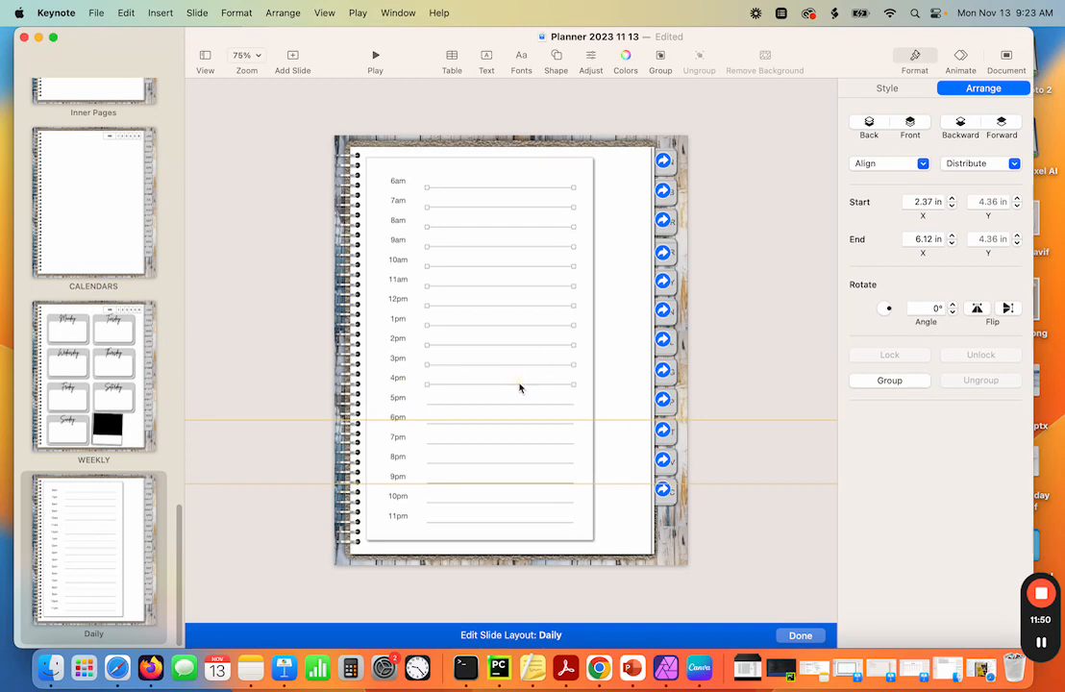
{"action": "left_click", "coordinate": [514, 404], "text": "shift"}
{"action": "left_click_drag", "start_coordinate": [623, 419], "coordinate": [622, 270]}
{"action": "left_click", "coordinate": [501, 424], "text": "shift"}
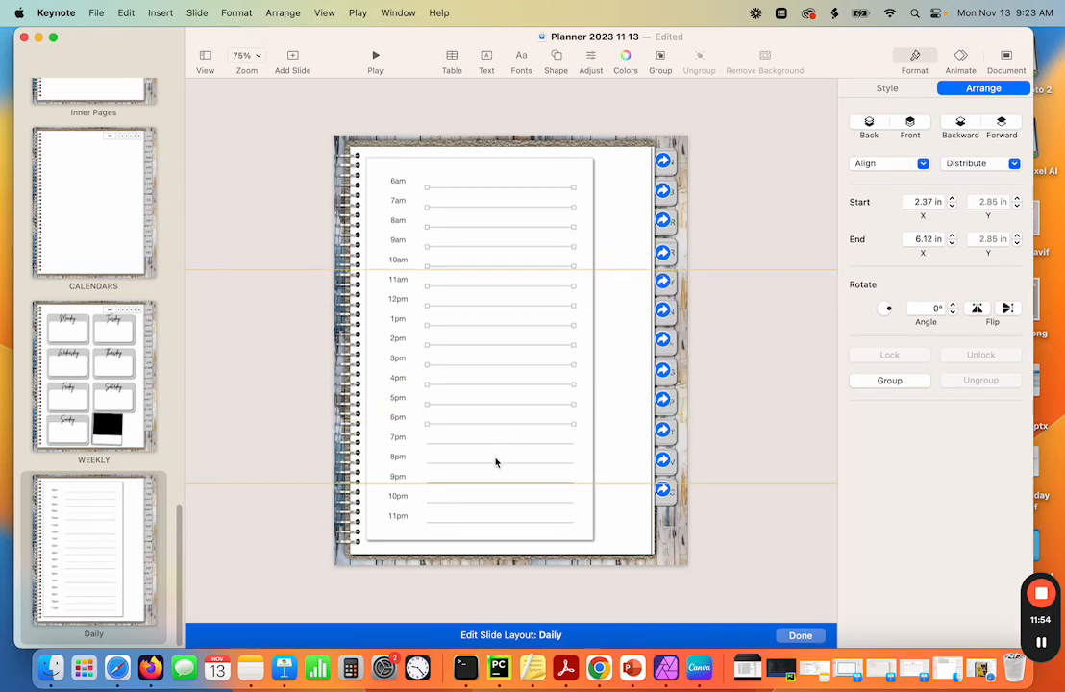
{"action": "left_click", "coordinate": [497, 463], "text": "shift"}
{"action": "left_click_drag", "start_coordinate": [616, 484], "coordinate": [623, 359]}
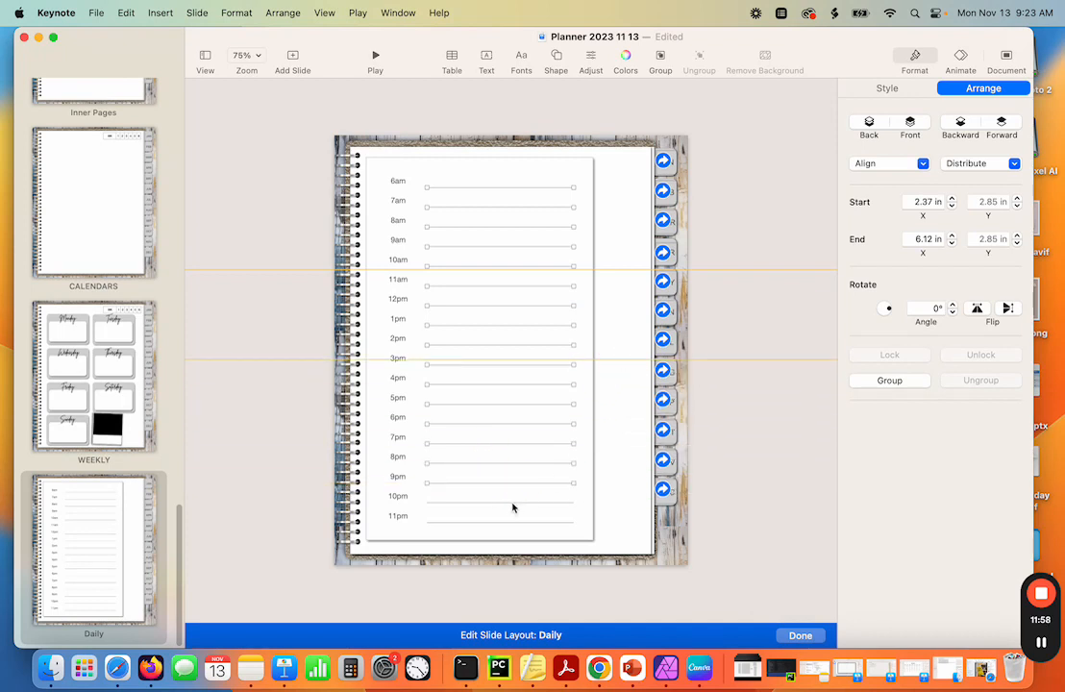
{"action": "left_click", "coordinate": [512, 501], "text": "shift"}
{"action": "left_click", "coordinate": [509, 522], "text": "shift"}
{"action": "left_click", "coordinate": [894, 381]}
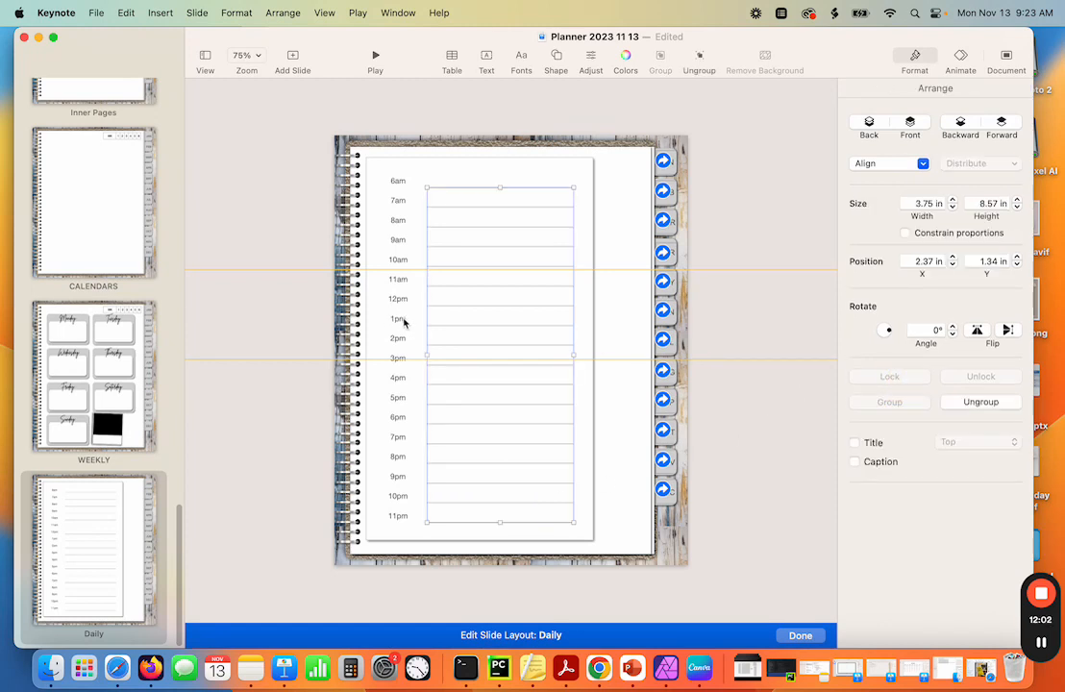
{"action": "left_click", "coordinate": [401, 322], "text": "shift"}
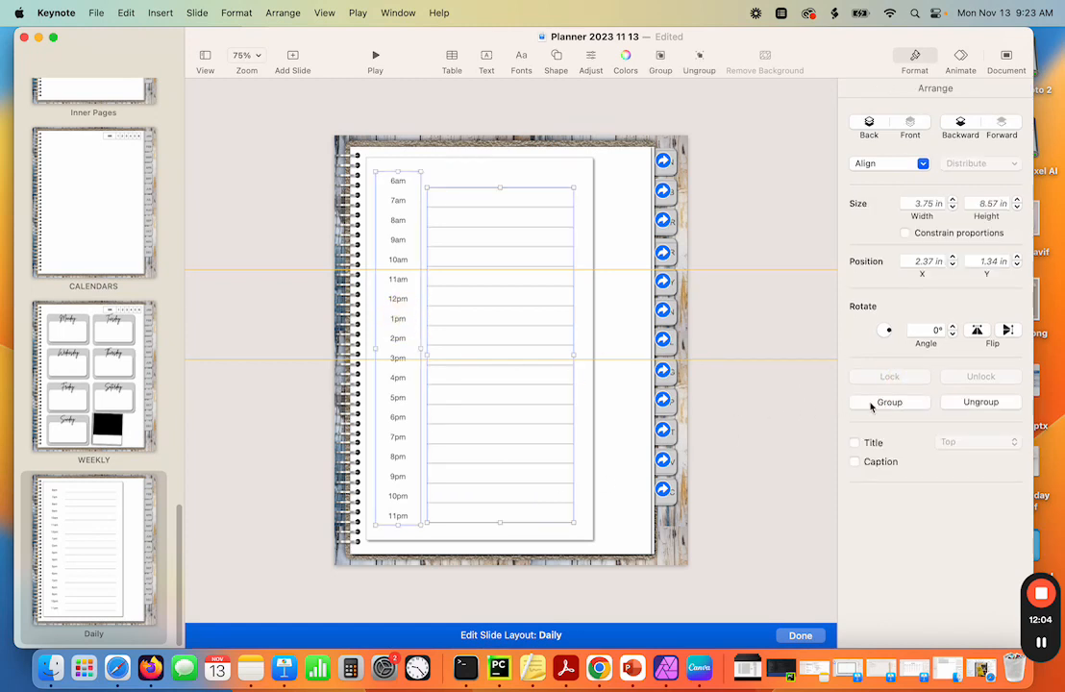
{"action": "left_click", "coordinate": [884, 401]}
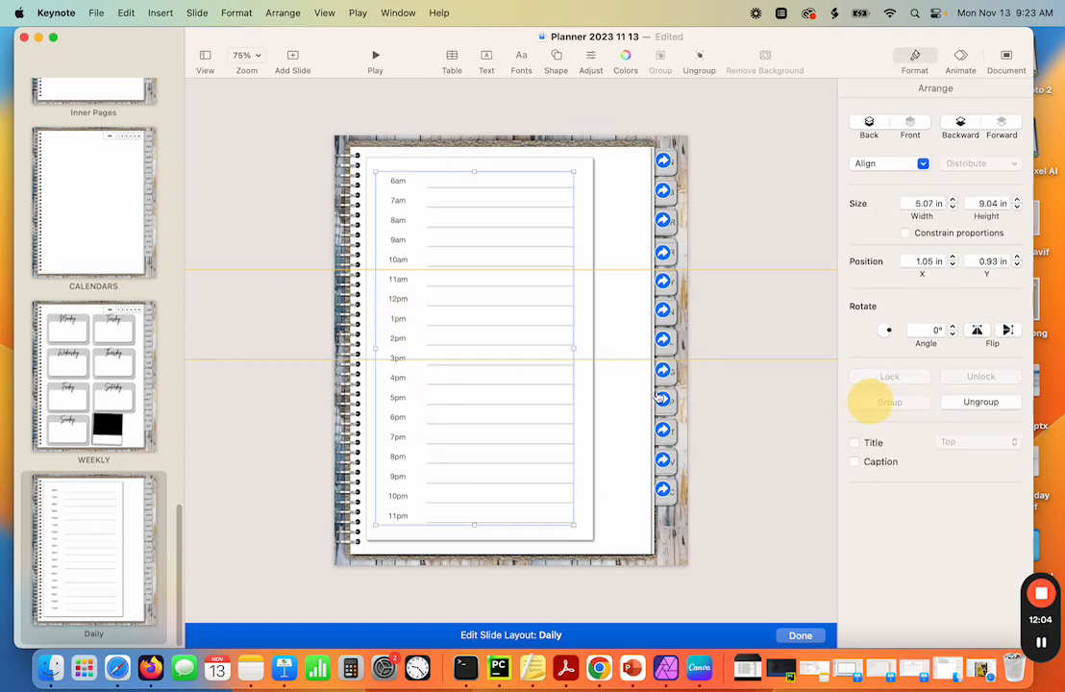
Shrink the hourly schedule and its backing card to about 3.34 by 9.66 in and move it slightly down the page
{"action": "left_click", "coordinate": [581, 526], "text": "shift"}
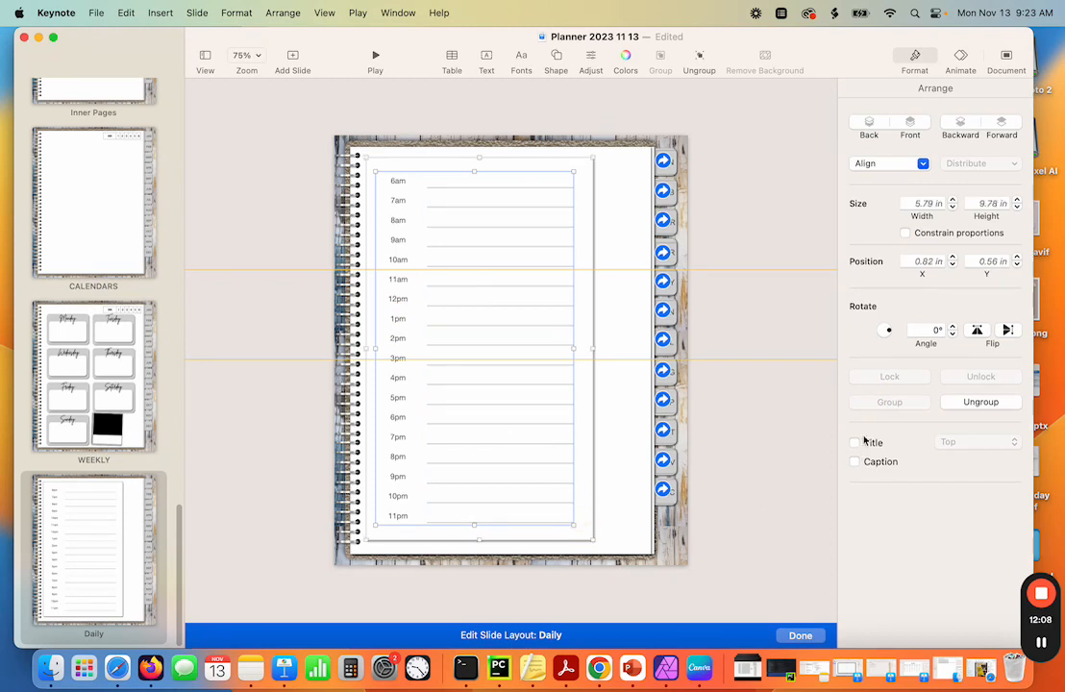
{"action": "mouse_move", "coordinate": [591, 541]}
{"action": "left_mouse_down"}
{"action": "mouse_move", "coordinate": [578, 540]}
{"action": "mouse_move", "coordinate": [586, 539]}
{"action": "left_mouse_up"}
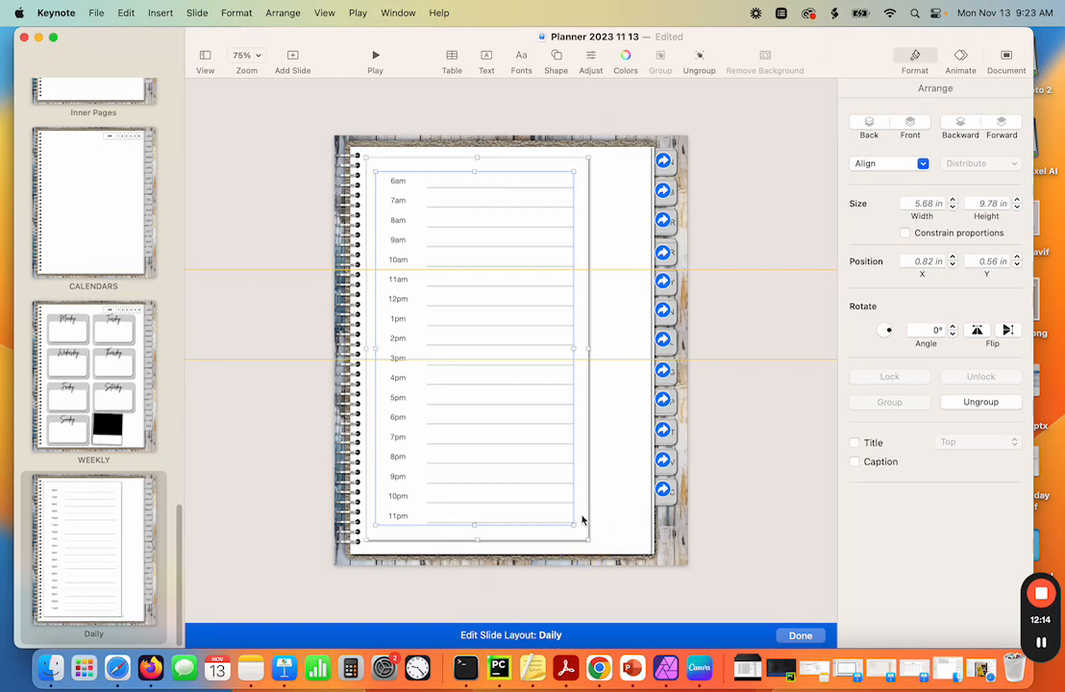
{"action": "left_click_drag", "start_coordinate": [571, 525], "coordinate": [496, 534]}
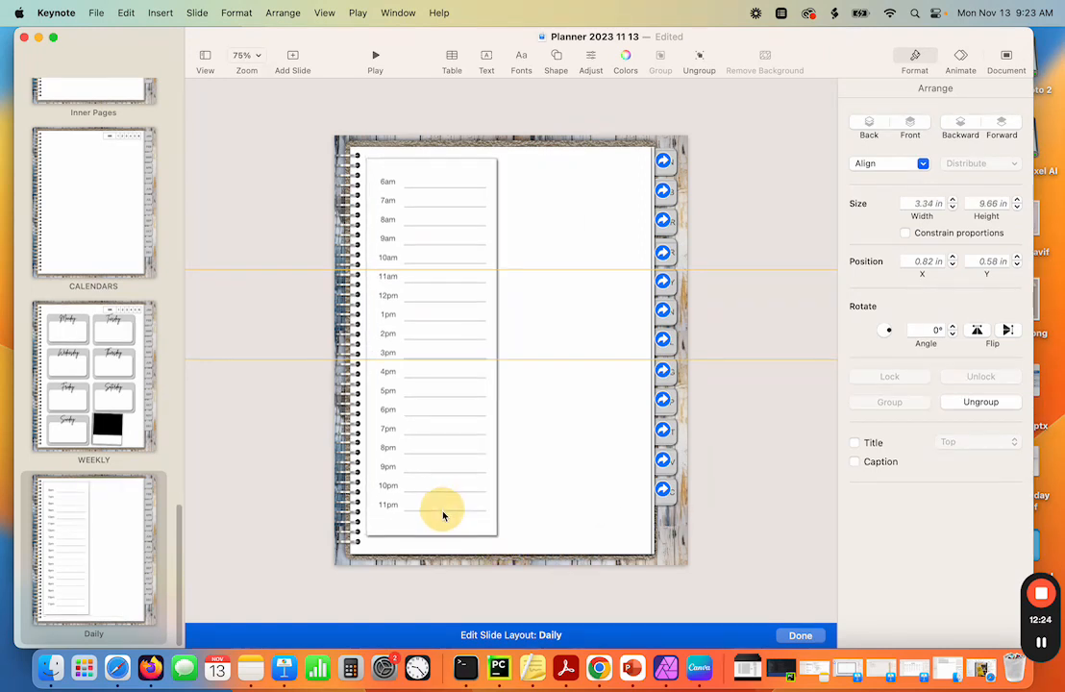
{"action": "left_click_drag", "start_coordinate": [439, 506], "coordinate": [443, 523]}
Finish editing the Daily layout and check the schedule's placement below the date on the March 14, 2024 slide
{"action": "left_click", "coordinate": [546, 511]}
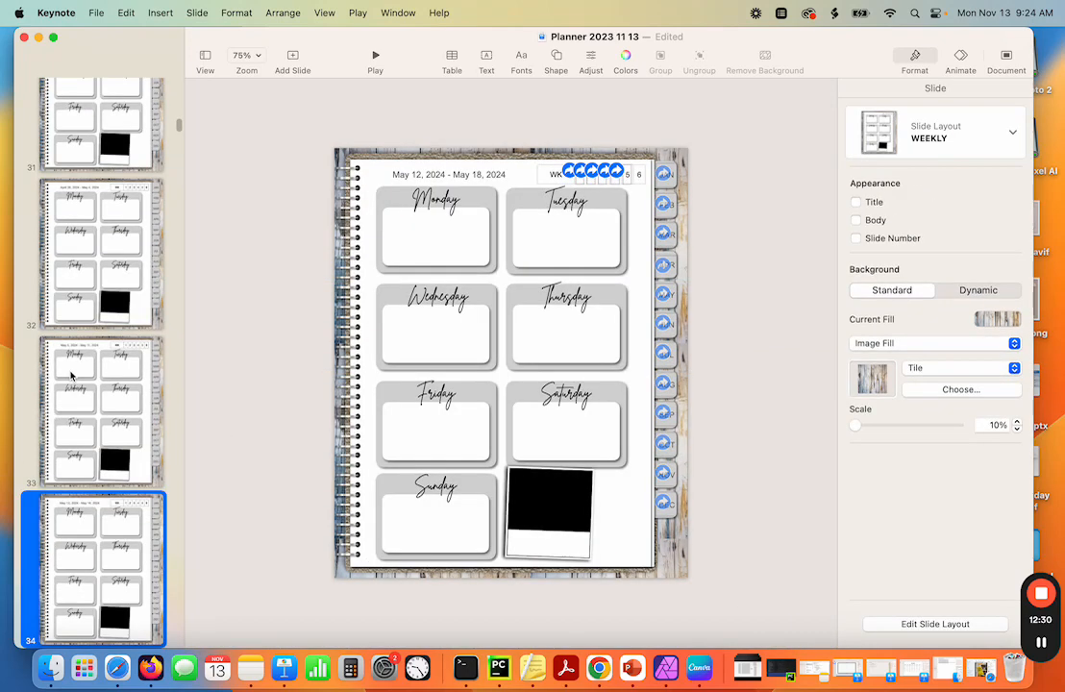
{"action": "left_click_drag", "start_coordinate": [178, 128], "coordinate": [178, 266]}
{"action": "left_click", "coordinate": [108, 257]}
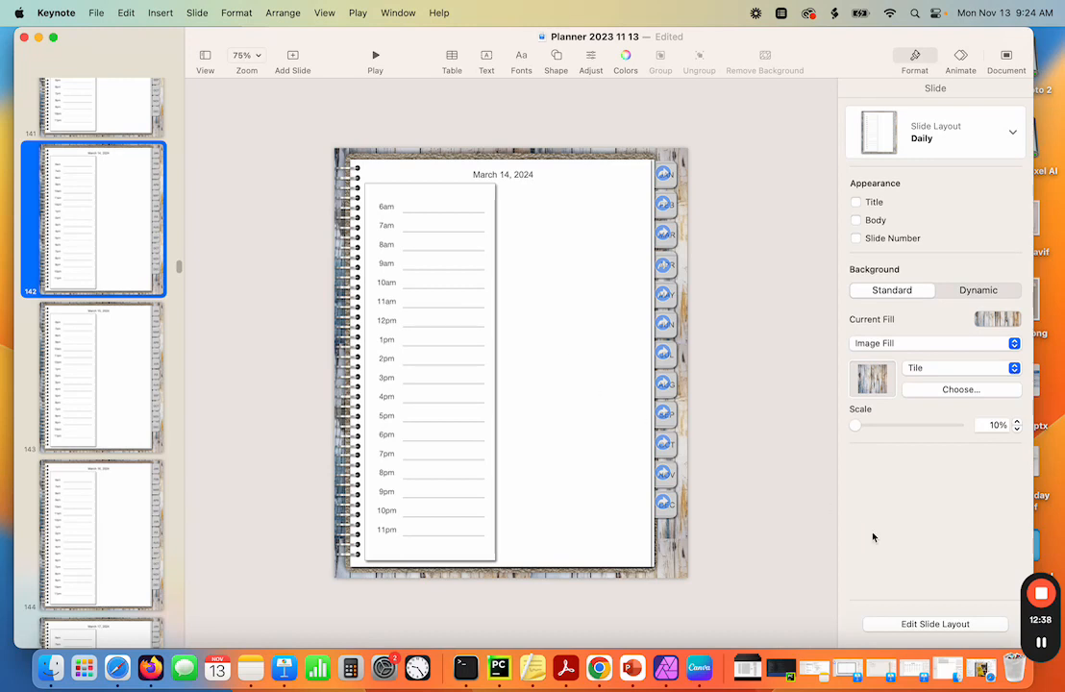
Reopen the slide layouts, copy the block of ruled lines from the Layout Widgets copy layout, and return to the Daily layout
{"action": "left_click", "coordinate": [932, 624]}
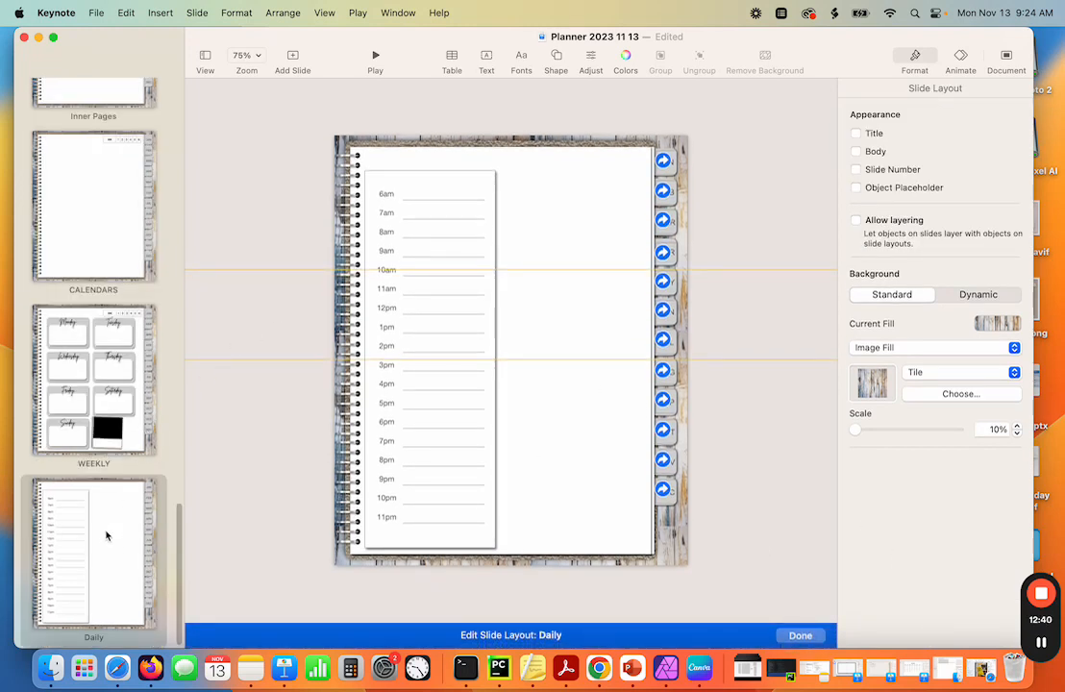
{"action": "left_click", "coordinate": [106, 536]}
{"action": "left_click", "coordinate": [569, 321]}
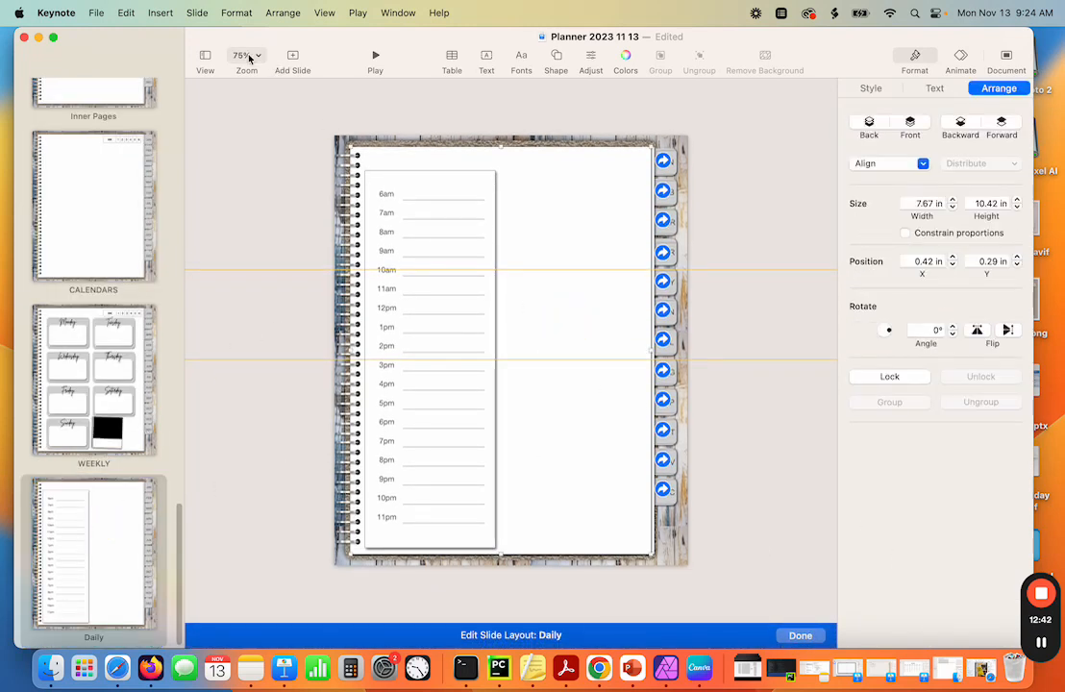
{"action": "scroll", "coordinate": [114, 169], "scroll_direction": "up", "scroll_amount": 10}
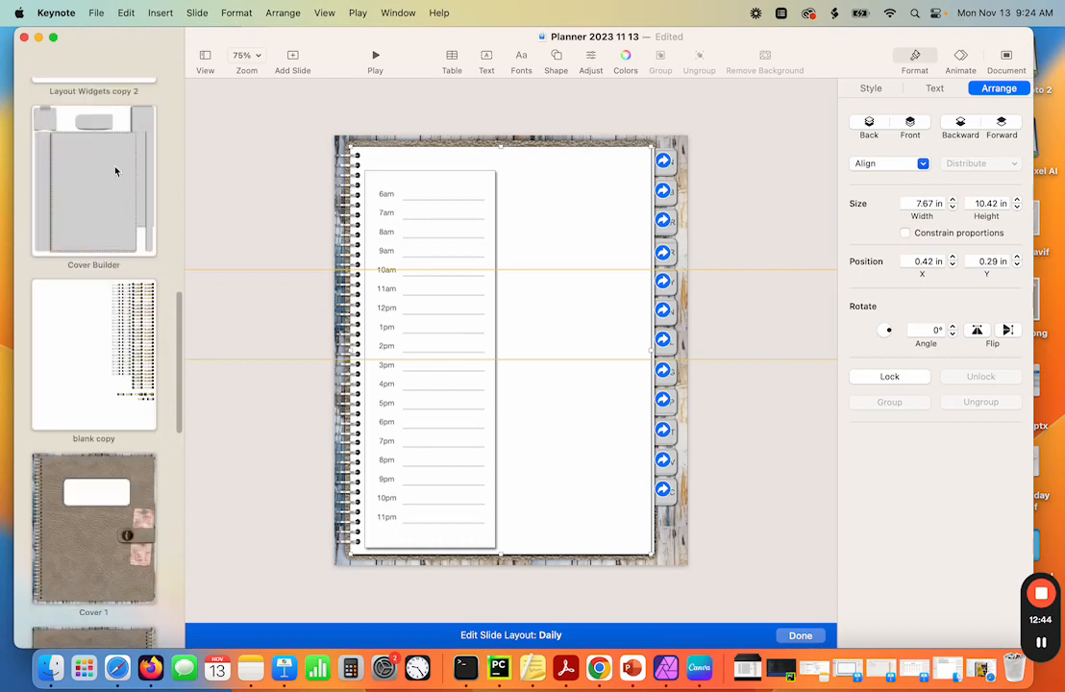
{"action": "scroll", "coordinate": [116, 171], "scroll_direction": "up", "scroll_amount": 5}
{"action": "scroll", "coordinate": [122, 167], "scroll_direction": "up", "scroll_amount": 1}
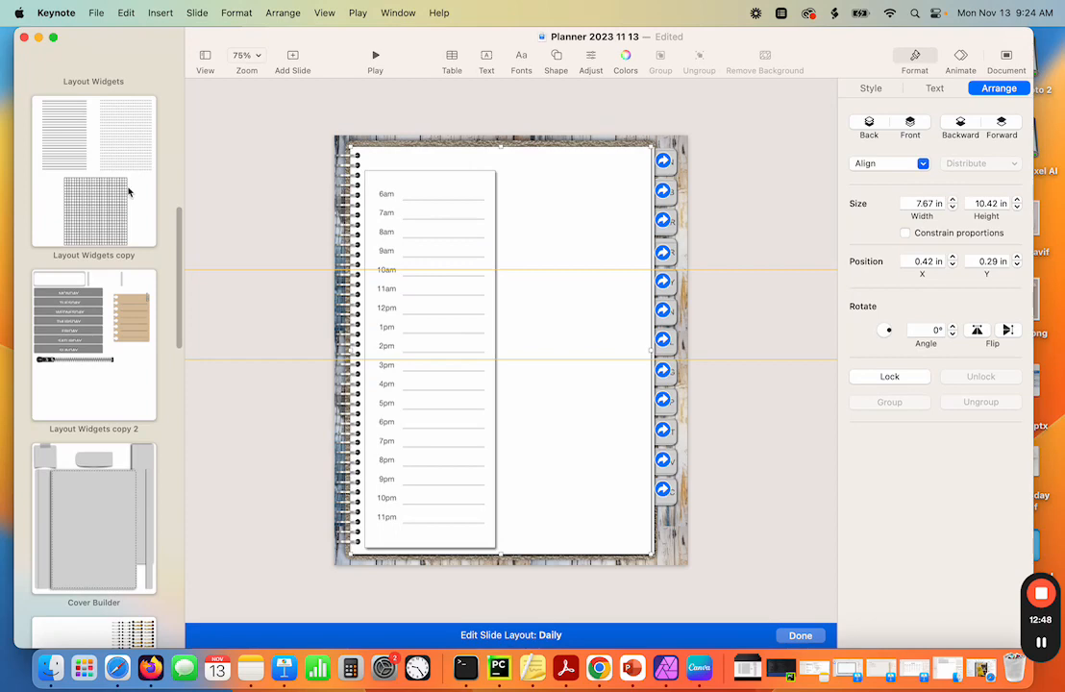
{"action": "left_click", "coordinate": [134, 156]}
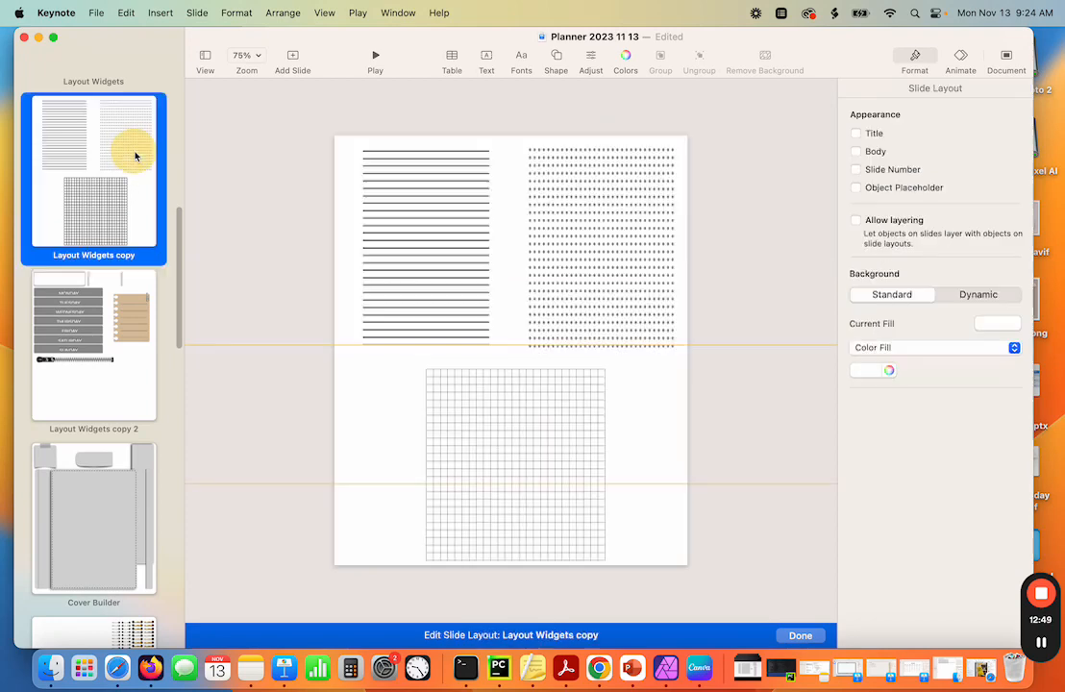
{"action": "left_click", "coordinate": [404, 247]}
{"action": "right_click", "coordinate": [404, 247]}
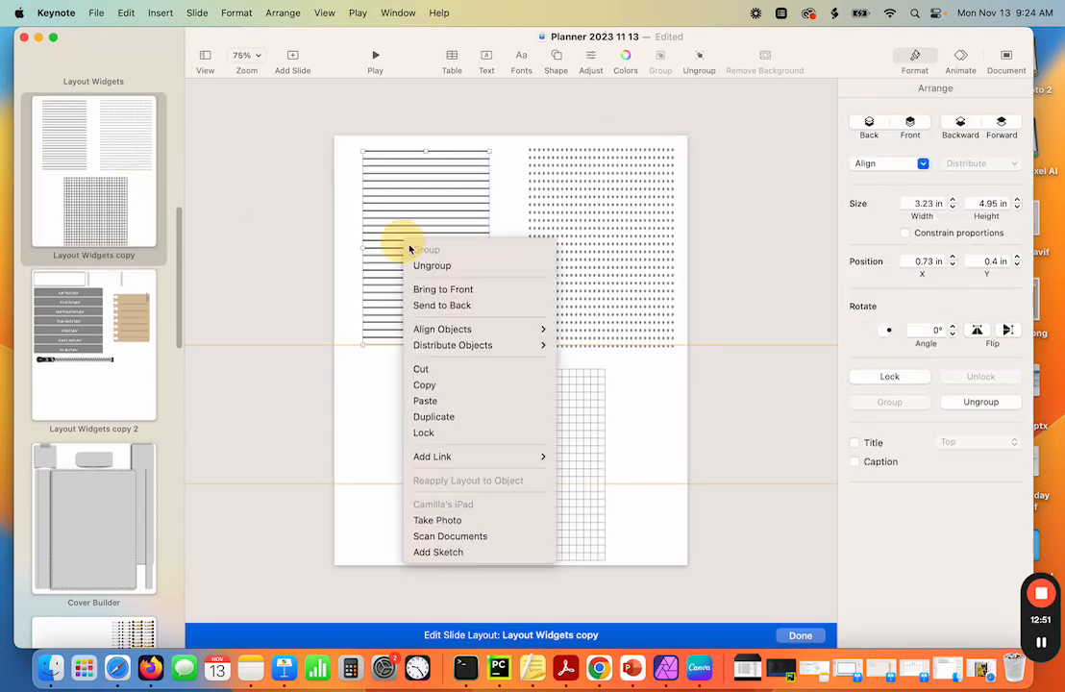
{"action": "left_click", "coordinate": [451, 386]}
{"action": "scroll", "coordinate": [120, 463], "scroll_direction": "down", "scroll_amount": 15}
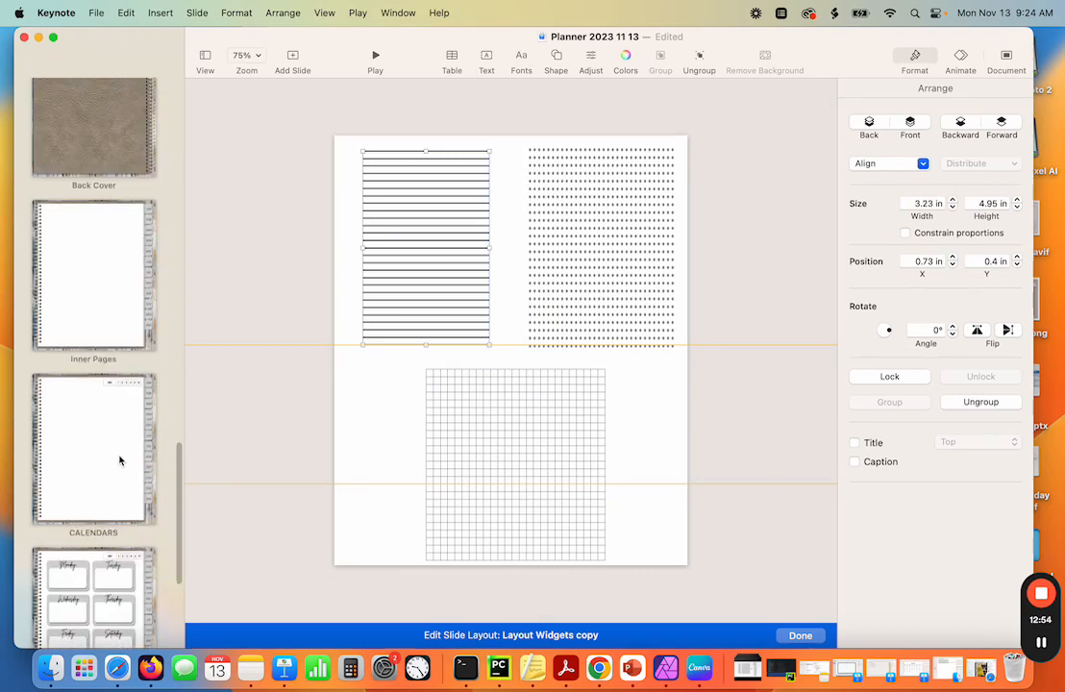
{"action": "scroll", "coordinate": [120, 459], "scroll_direction": "down", "scroll_amount": 3}
{"action": "left_click", "coordinate": [114, 511]}
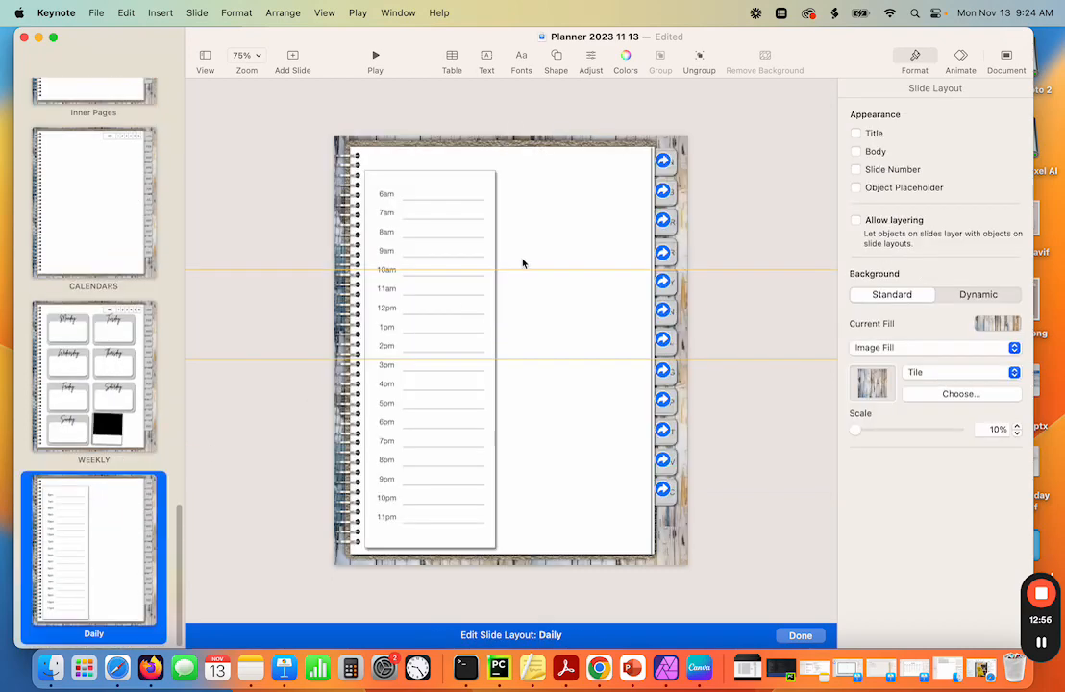
Paste the ruled lines into the blank area beside the hourly schedule and resize the block to about 3.21 by 9.56 in
{"action": "right_click", "coordinate": [552, 223]}
{"action": "left_click", "coordinate": [593, 332]}
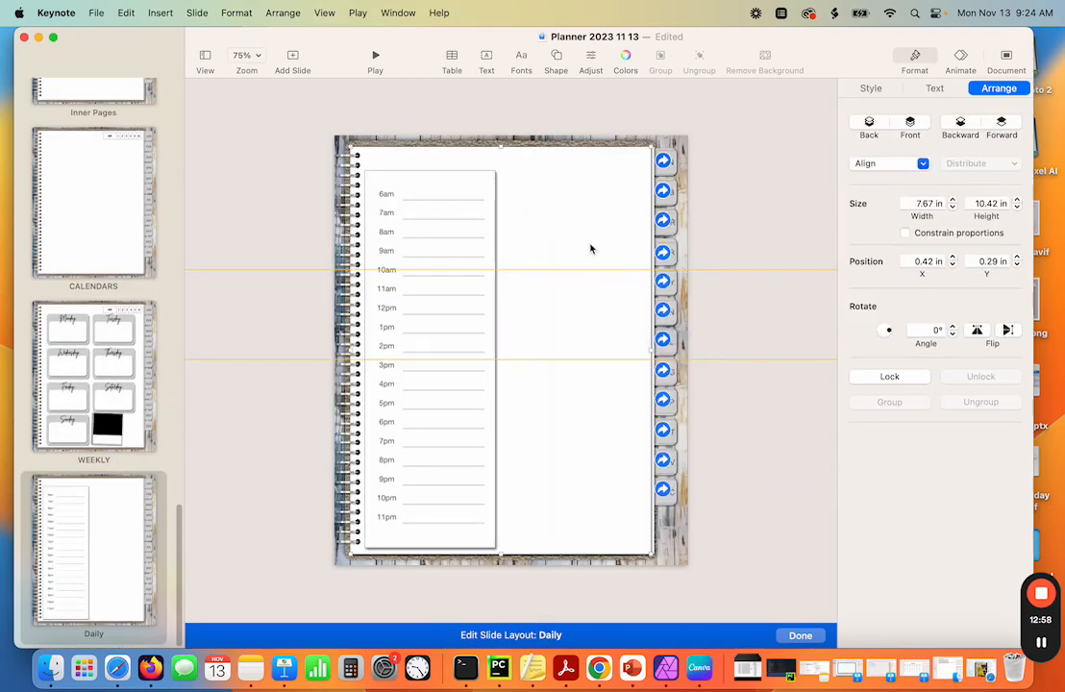
{"action": "left_click_drag", "start_coordinate": [430, 267], "coordinate": [571, 284]}
{"action": "left_click_drag", "start_coordinate": [630, 367], "coordinate": [625, 538]}
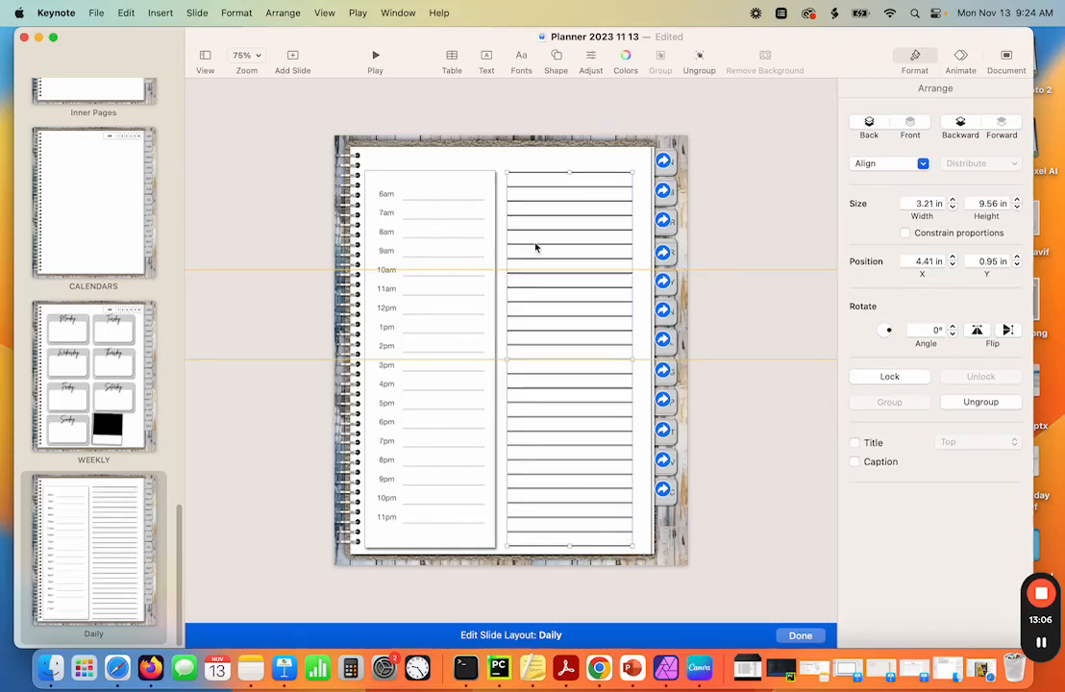
{"action": "left_click", "coordinate": [758, 256]}
{"action": "left_click", "coordinate": [586, 257]}
{"action": "left_click_drag", "start_coordinate": [586, 257], "coordinate": [602, 265]}
{"action": "left_click", "coordinate": [602, 263]}
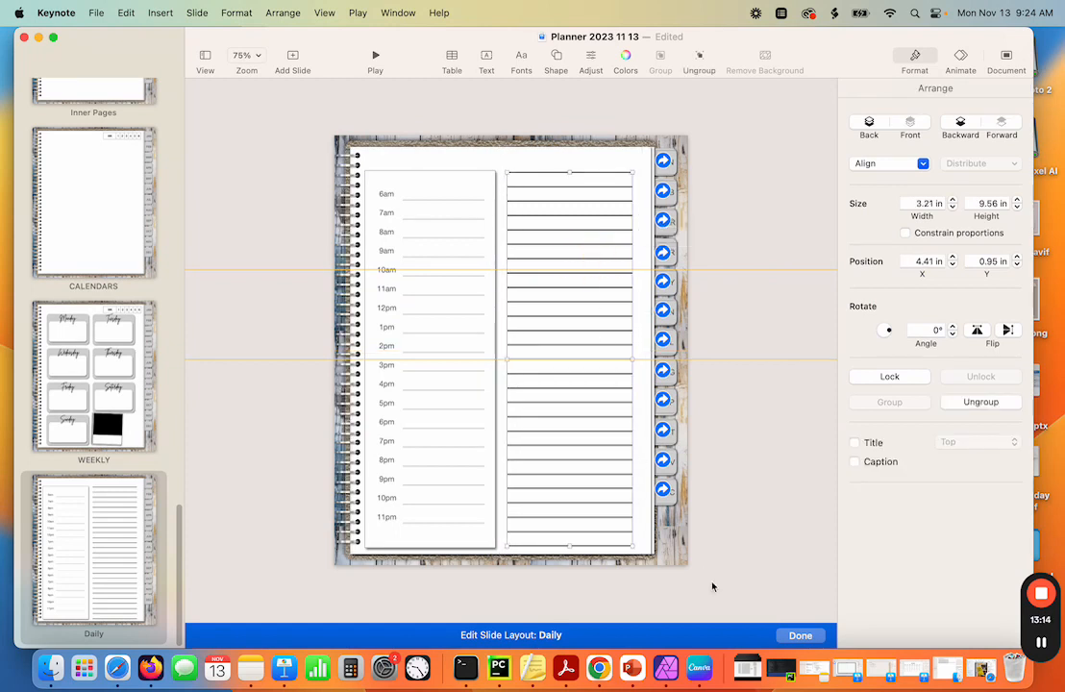
Finish editing the Daily layout and look through the March and April daily slides to check the ruled notes area
{"action": "left_click", "coordinate": [801, 634]}
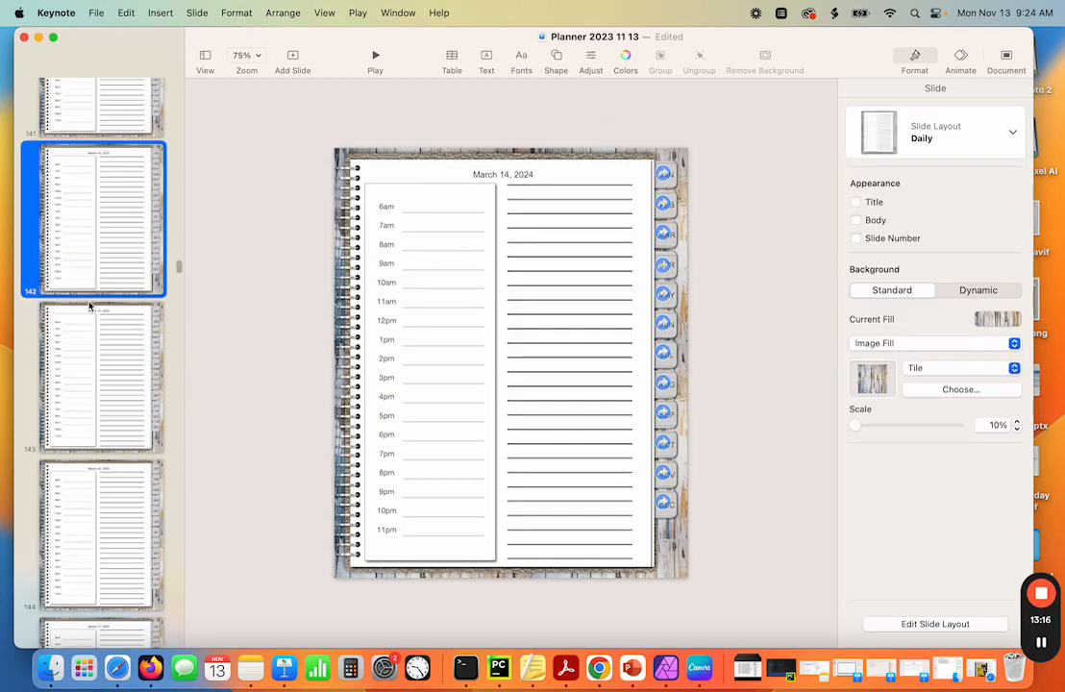
{"action": "scroll", "coordinate": [91, 305], "scroll_direction": "down", "scroll_amount": 15}
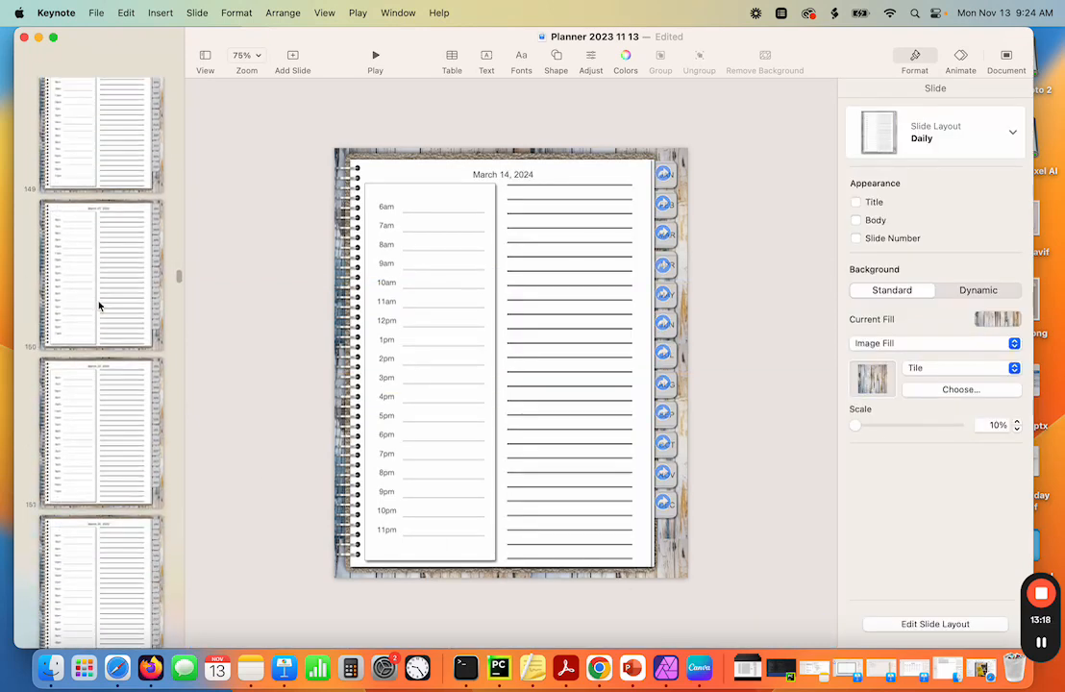
{"action": "scroll", "coordinate": [98, 305], "scroll_direction": "down", "scroll_amount": 15}
{"action": "scroll", "coordinate": [98, 305], "scroll_direction": "up", "scroll_amount": 20}
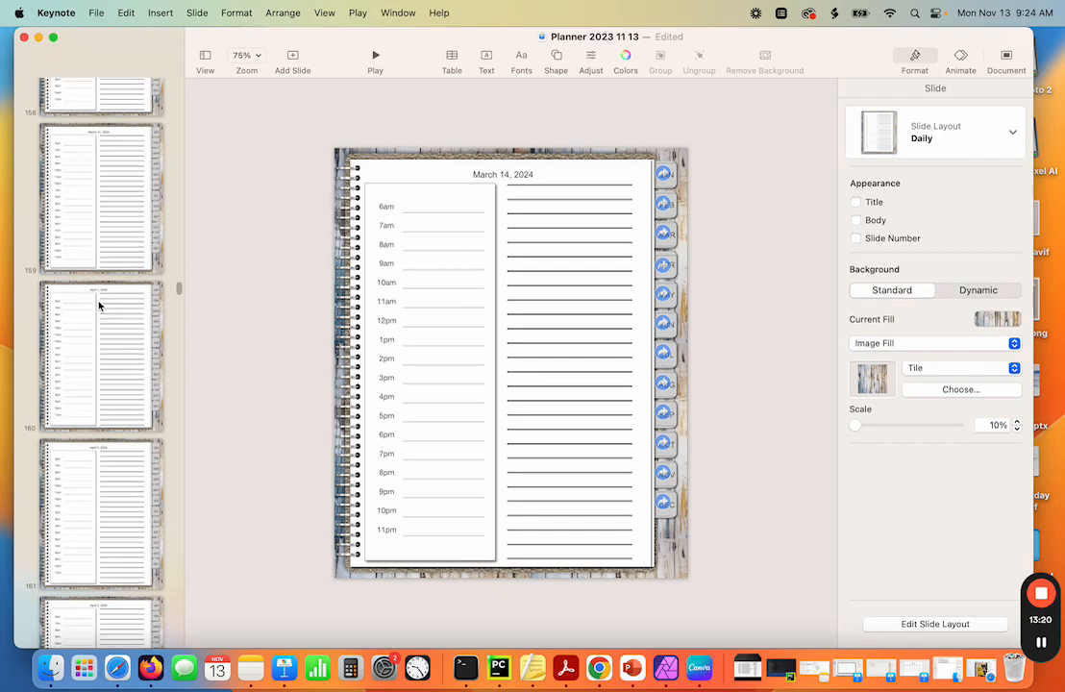
{"action": "scroll", "coordinate": [98, 304], "scroll_direction": "up", "scroll_amount": 10}
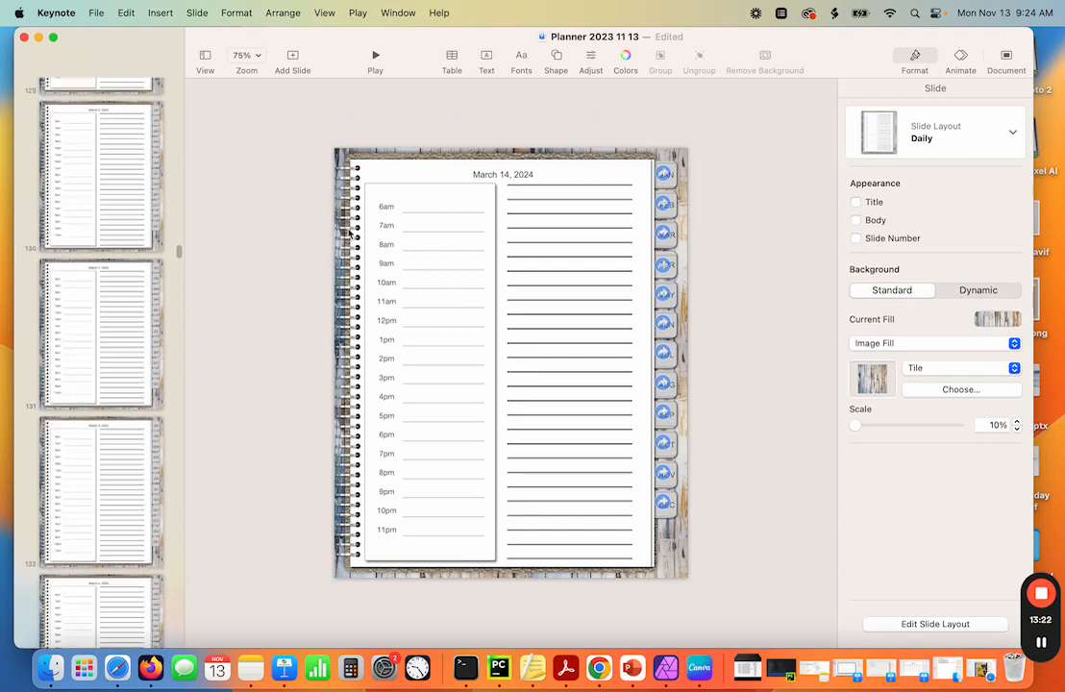
Select the March 14, 2024 date text, review the presentation's Replace Fonts list, and leave without replacing any font
{"action": "left_click", "coordinate": [502, 174]}
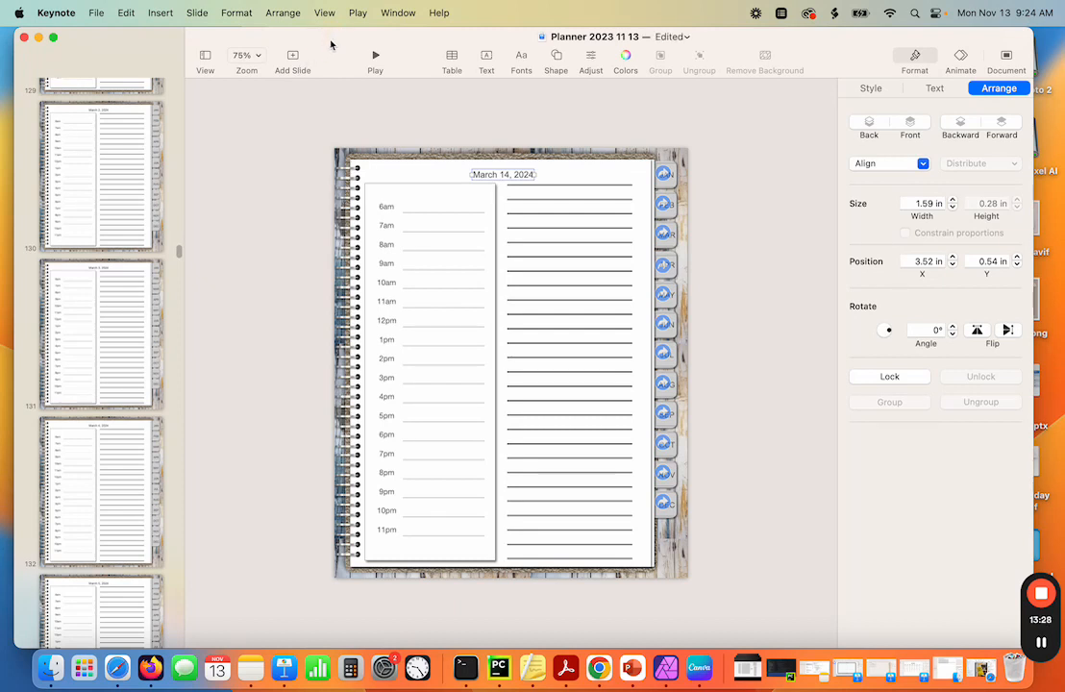
{"action": "left_click", "coordinate": [235, 13]}
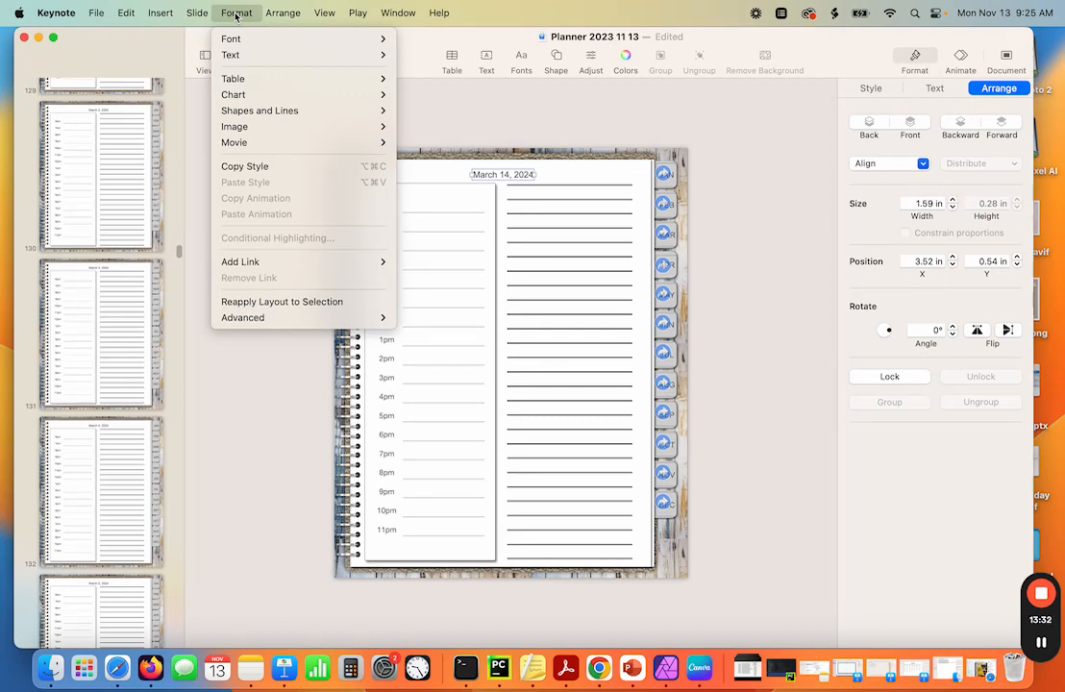
{"action": "mouse_move", "coordinate": [242, 40]}
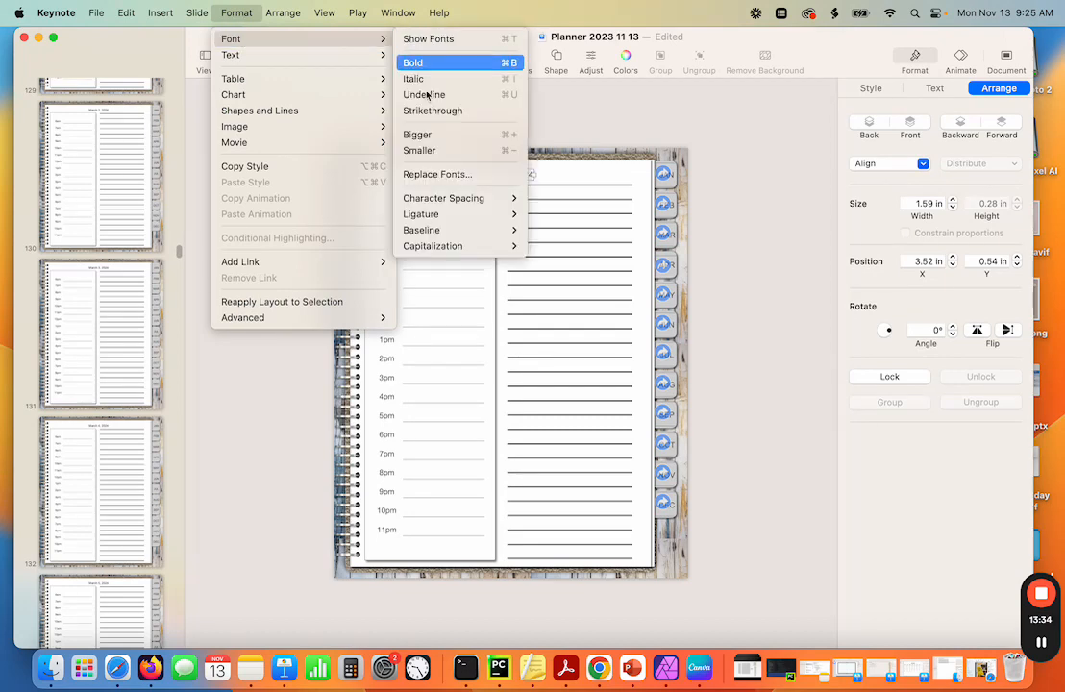
{"action": "left_click", "coordinate": [442, 177]}
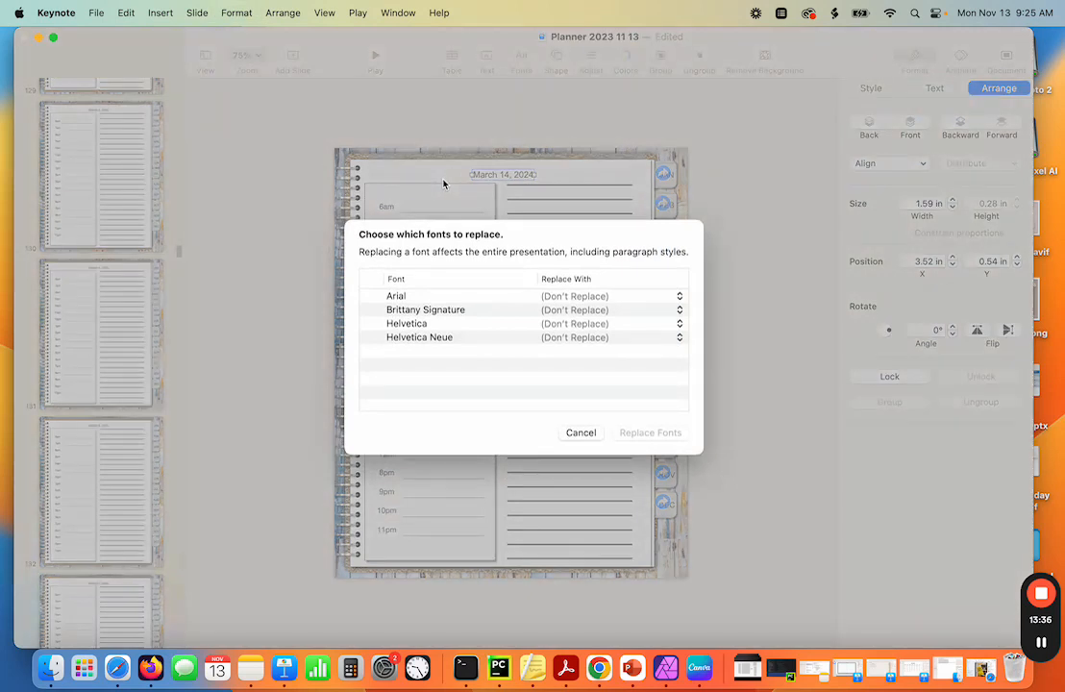
{"action": "left_click", "coordinate": [397, 298]}
{"action": "left_click", "coordinate": [580, 433]}
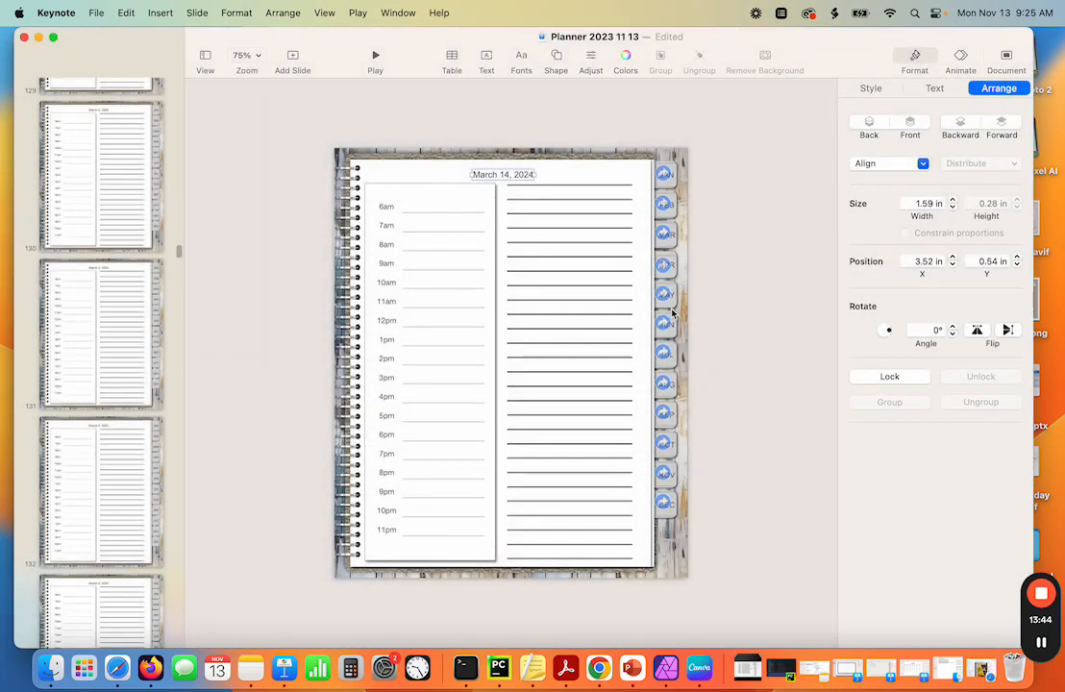
{"action": "left_click", "coordinate": [599, 409]}
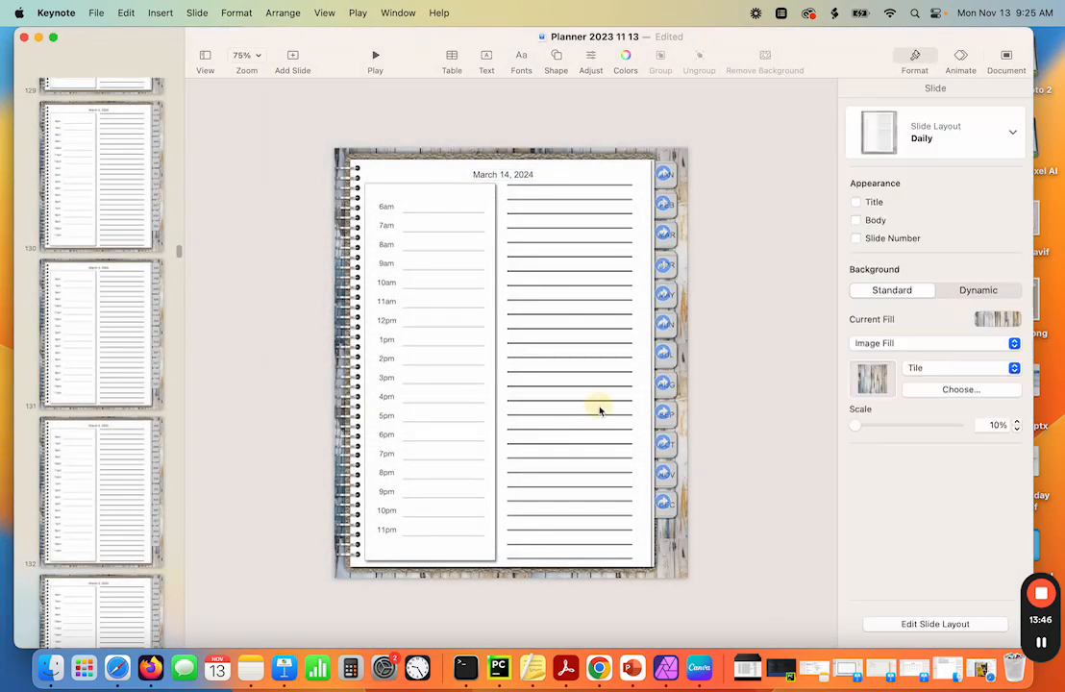
Reopen the slide layouts and look over the CALENDARS, WEEKLY and Daily layouts
{"action": "left_click", "coordinate": [941, 626]}
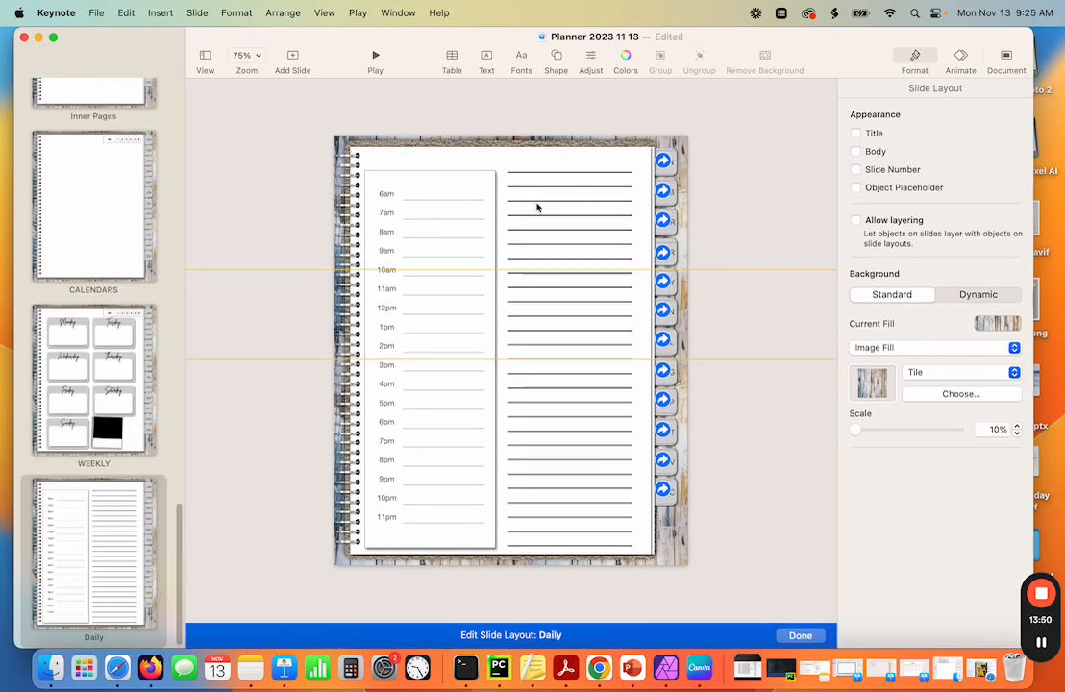
{"action": "left_click", "coordinate": [102, 242]}
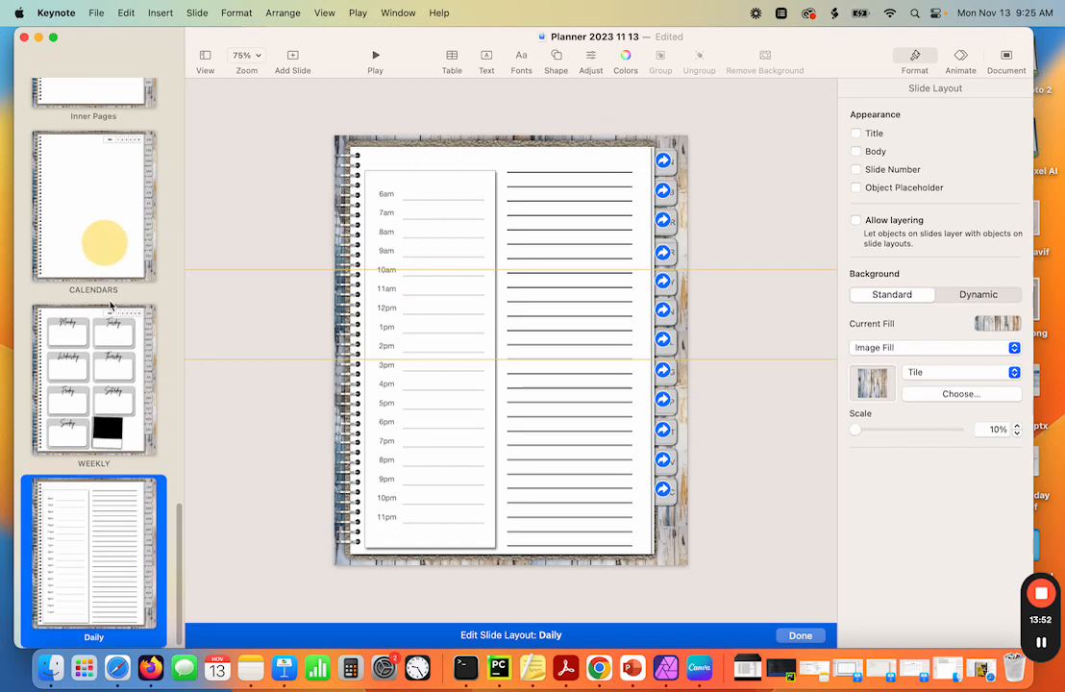
{"action": "left_click", "coordinate": [106, 394]}
{"action": "left_click", "coordinate": [94, 559]}
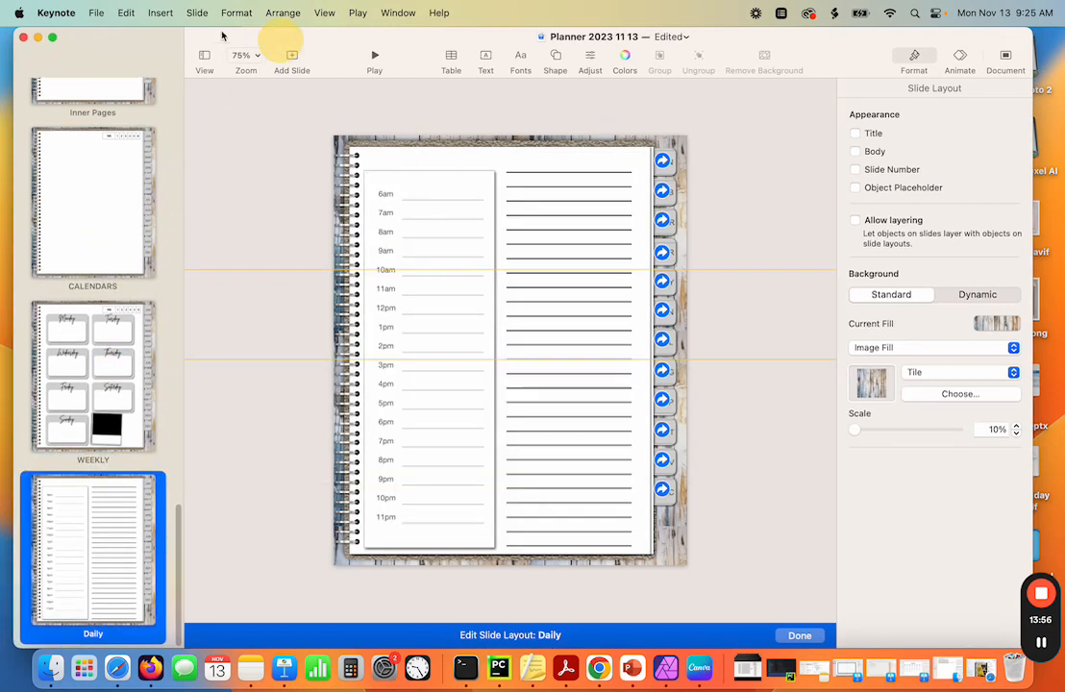
Reduce the size of this planner file, scaling down large images and removing trimmed parts of movies and audio
{"action": "left_click", "coordinate": [96, 13]}
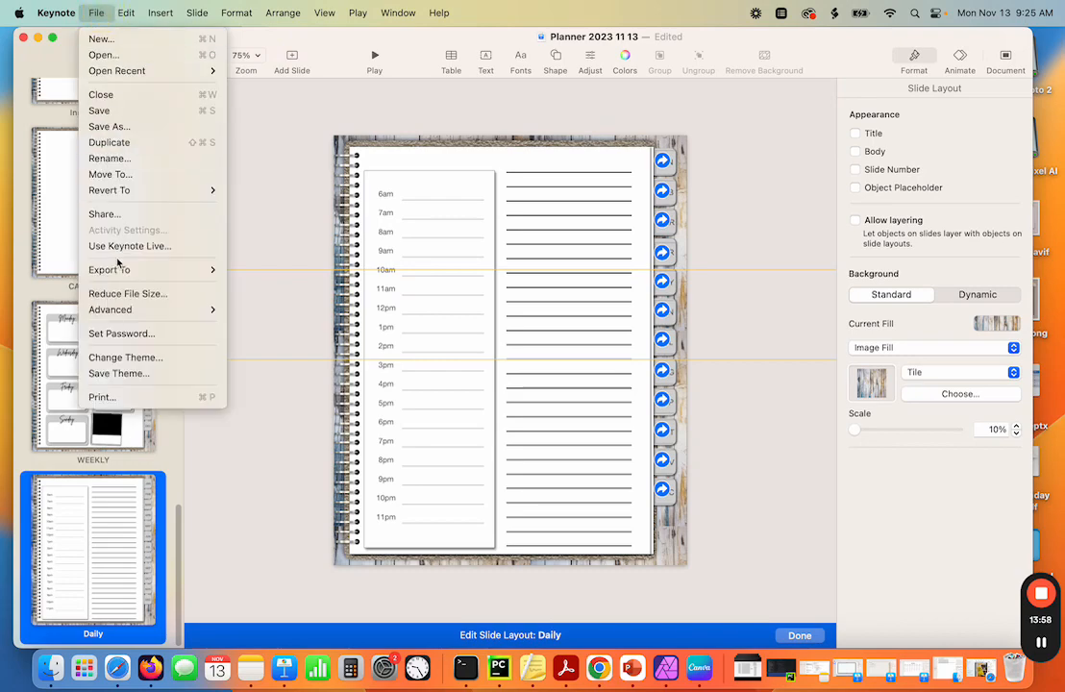
{"action": "left_click", "coordinate": [114, 293]}
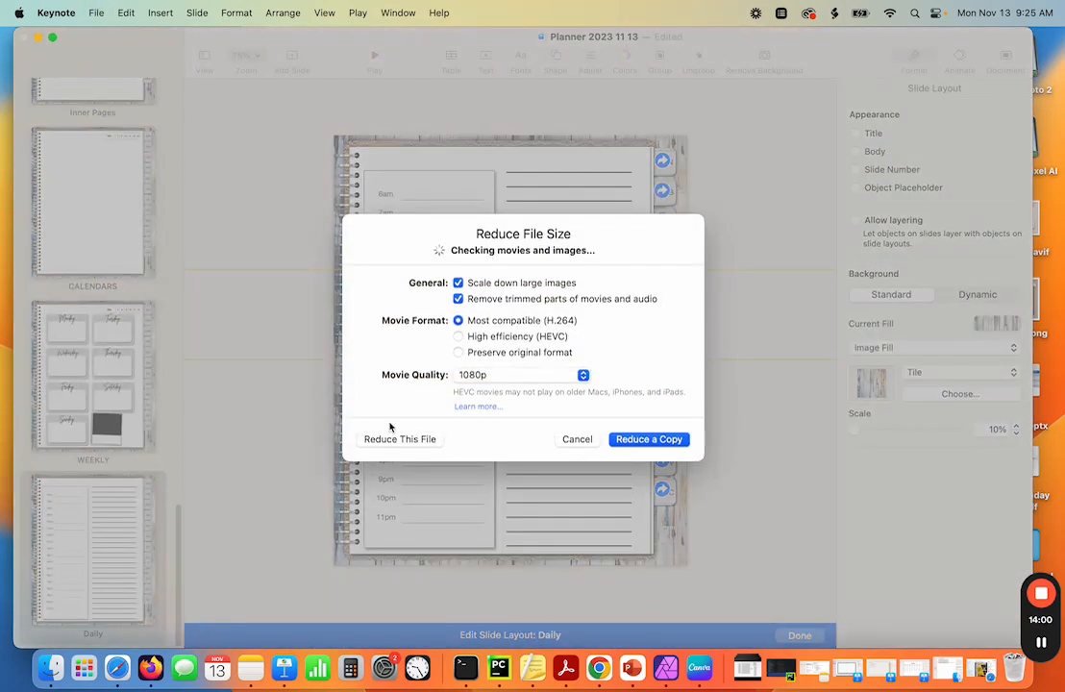
{"action": "left_click", "coordinate": [422, 442]}
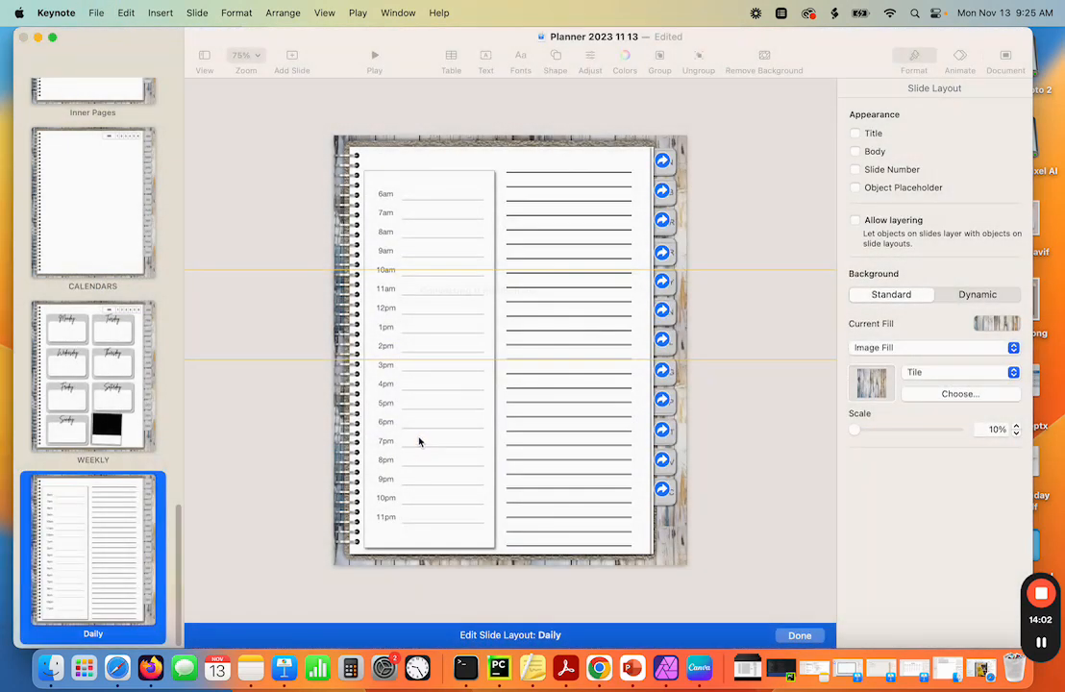
Export the presentation as a PDF with Best image quality, named Planner 2023 11 13, into the 11 13 2023 folder
{"action": "left_click", "coordinate": [97, 14]}
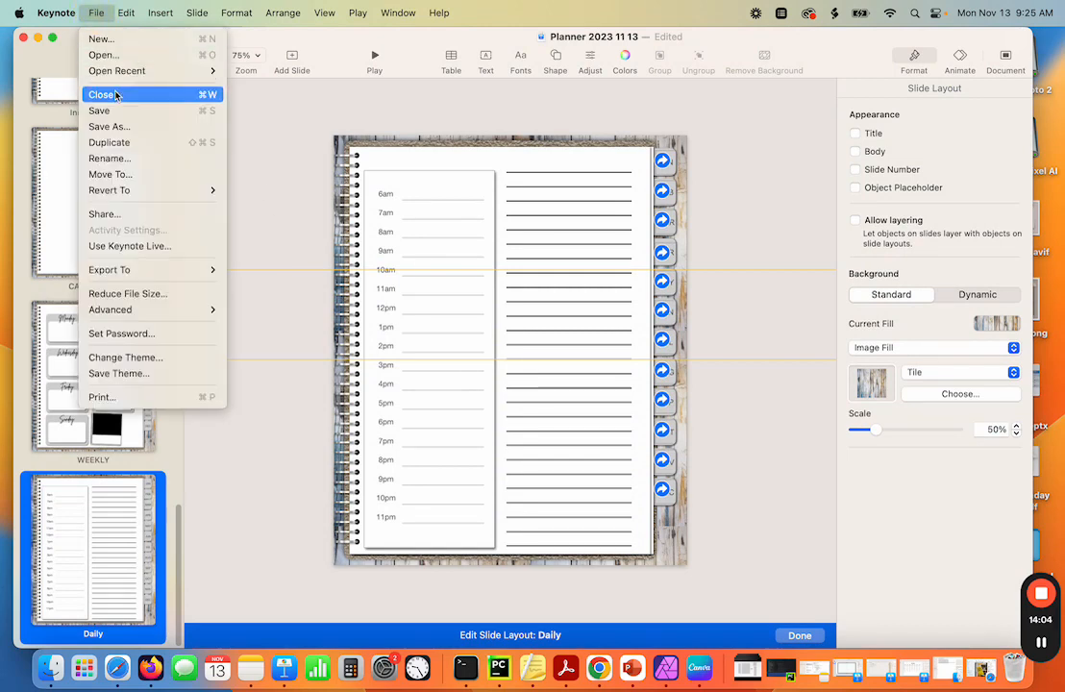
{"action": "mouse_move", "coordinate": [131, 273]}
{"action": "left_click", "coordinate": [286, 275]}
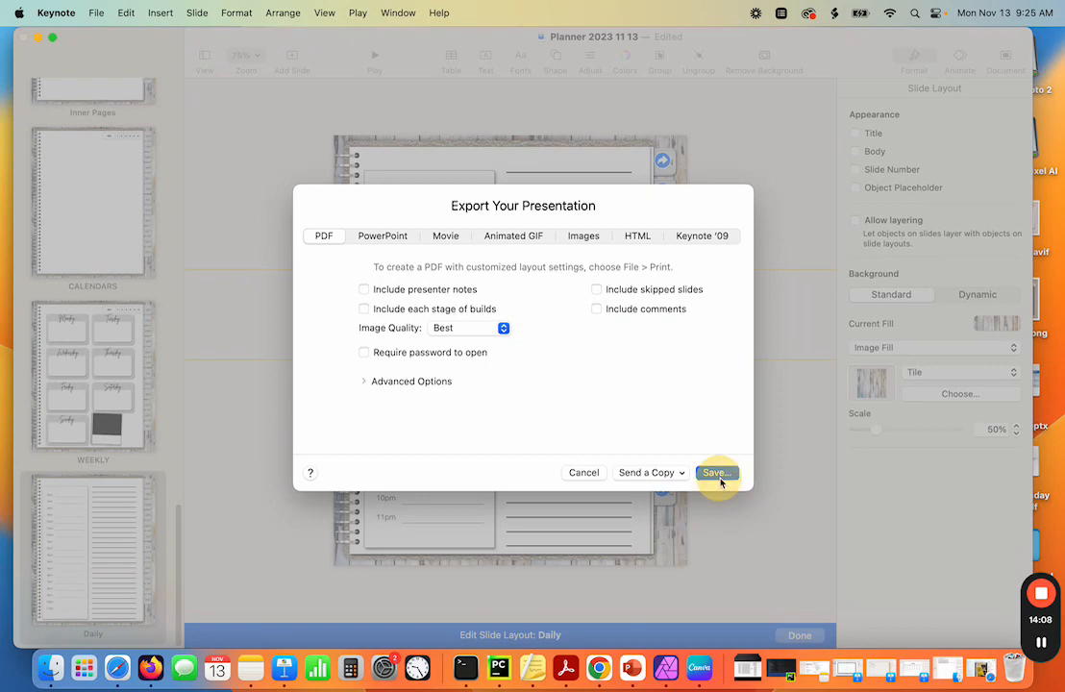
{"action": "left_click", "coordinate": [718, 473]}
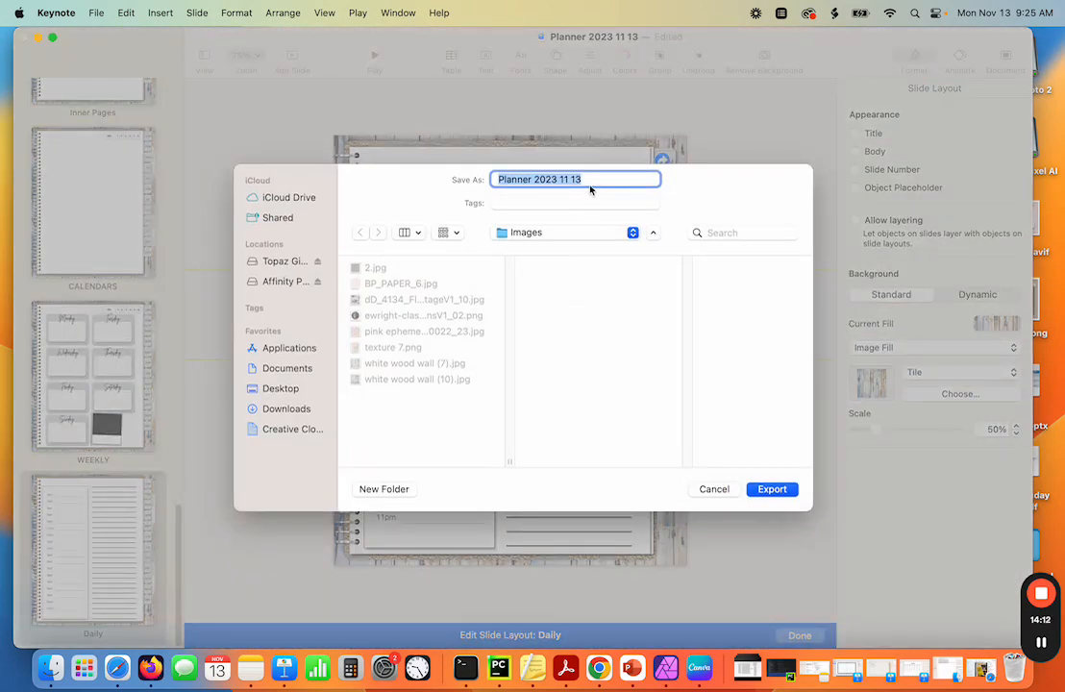
{"action": "left_click", "coordinate": [587, 238]}
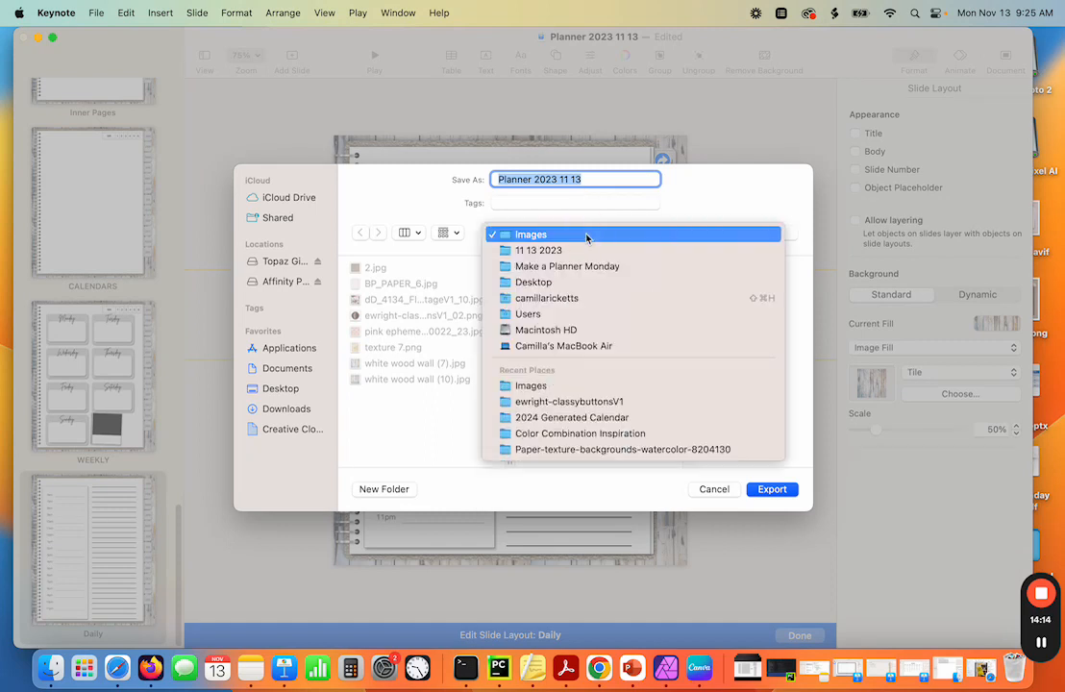
{"action": "left_click", "coordinate": [576, 255]}
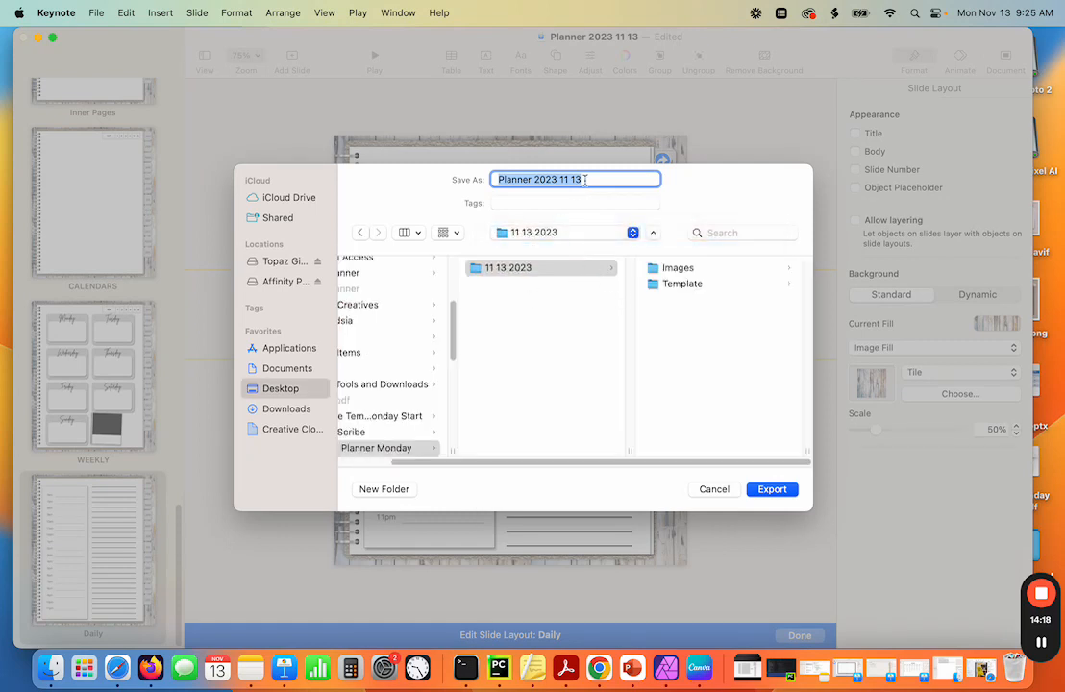
{"action": "left_click", "coordinate": [759, 489]}
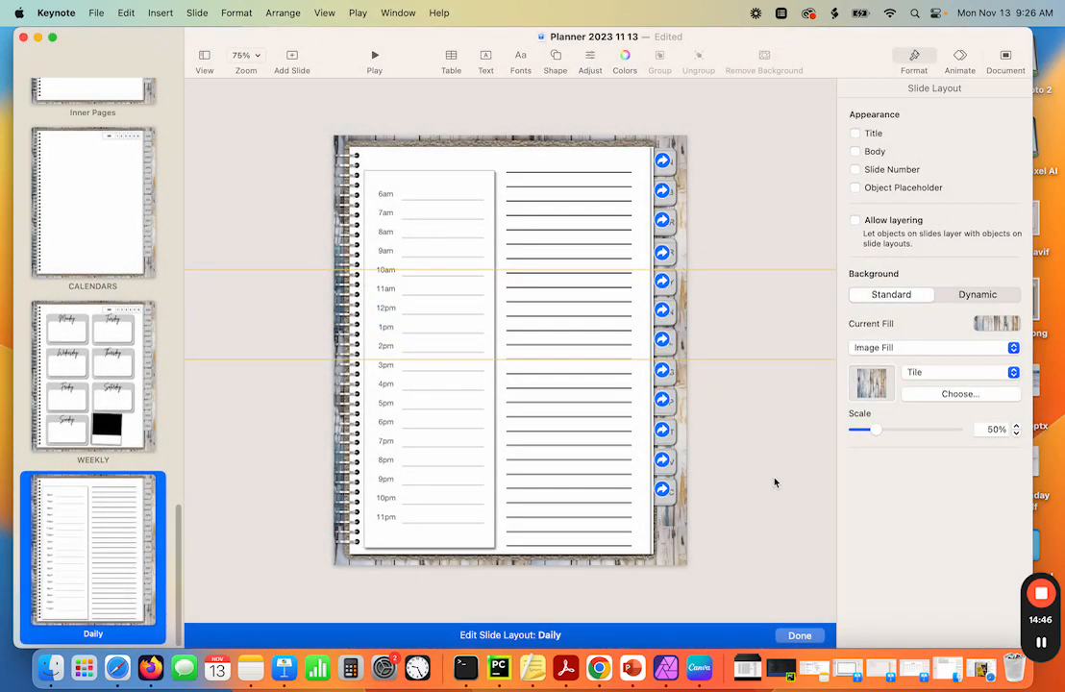
Switch to Finder, open the exported planner PDF from the Desktop's Make a Planner Monday > 11 13 2023 folder, and narrow its window
{"action": "left_click", "coordinate": [50, 667]}
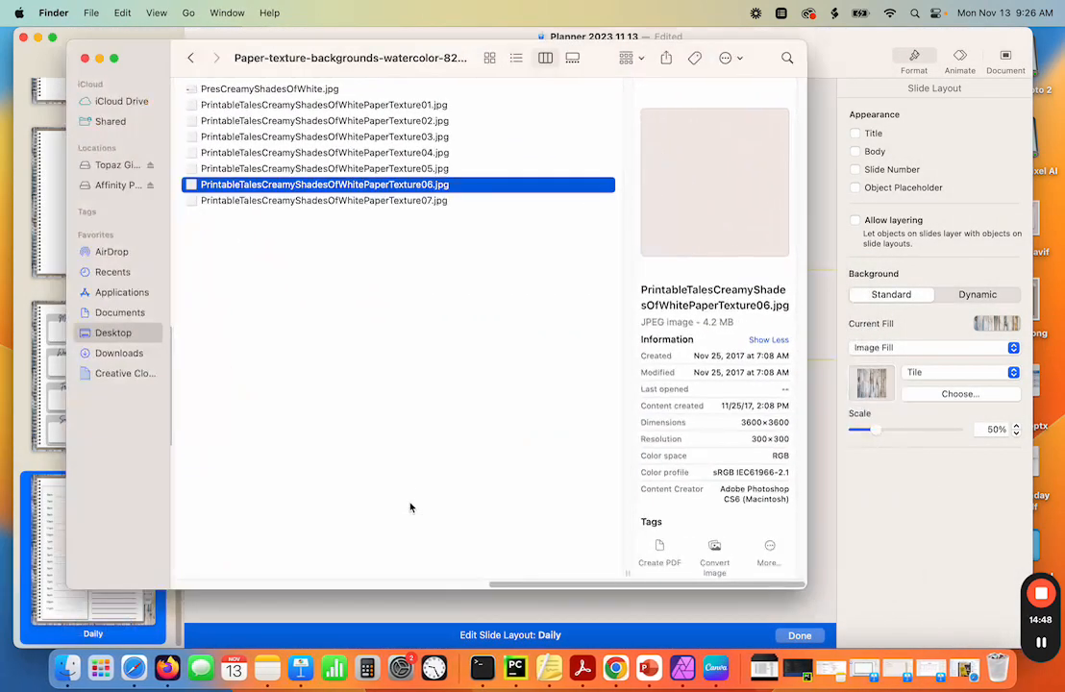
{"action": "left_click", "coordinate": [111, 333]}
{"action": "scroll", "coordinate": [206, 361], "scroll_direction": "down", "scroll_amount": 1}
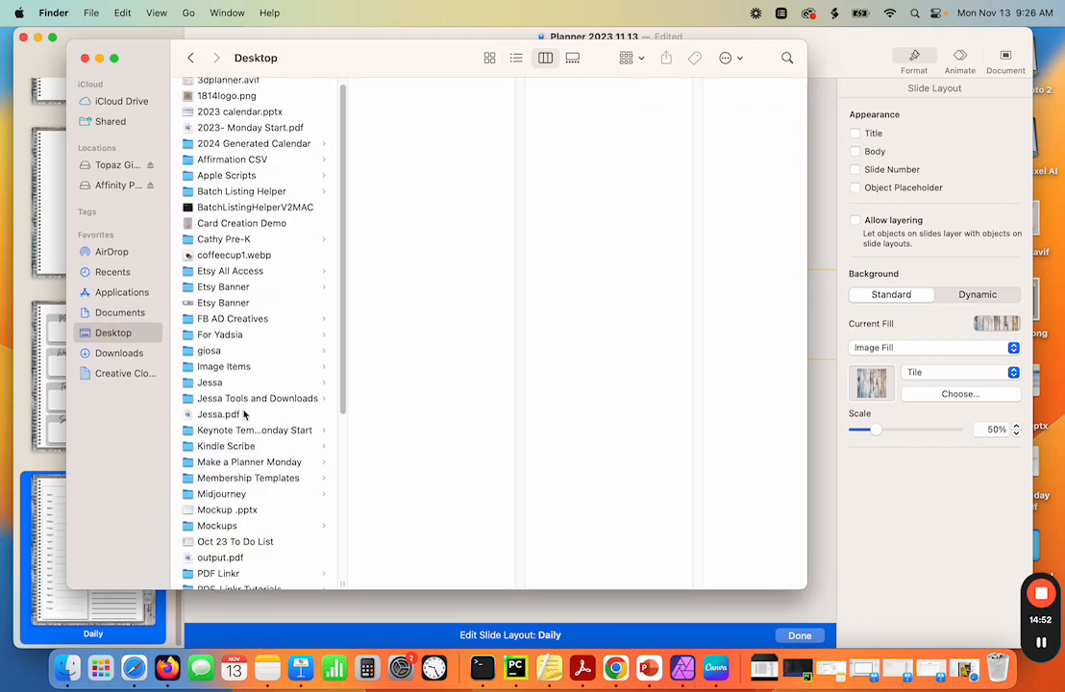
{"action": "left_click", "coordinate": [243, 464]}
{"action": "left_click", "coordinate": [413, 89]}
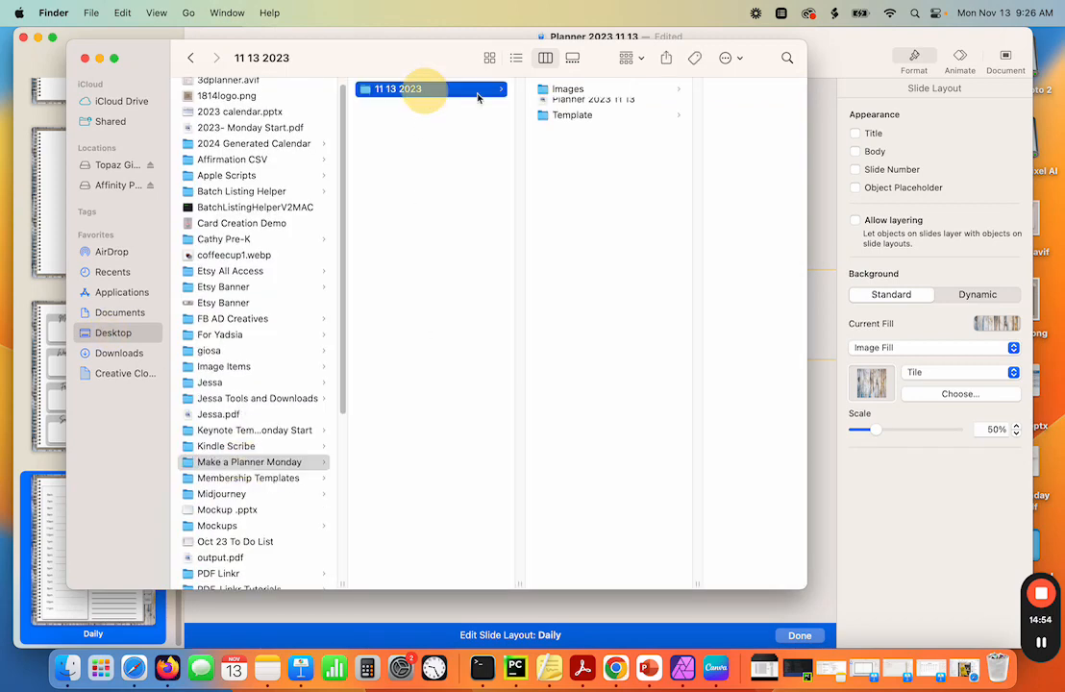
{"action": "double_click", "coordinate": [583, 105]}
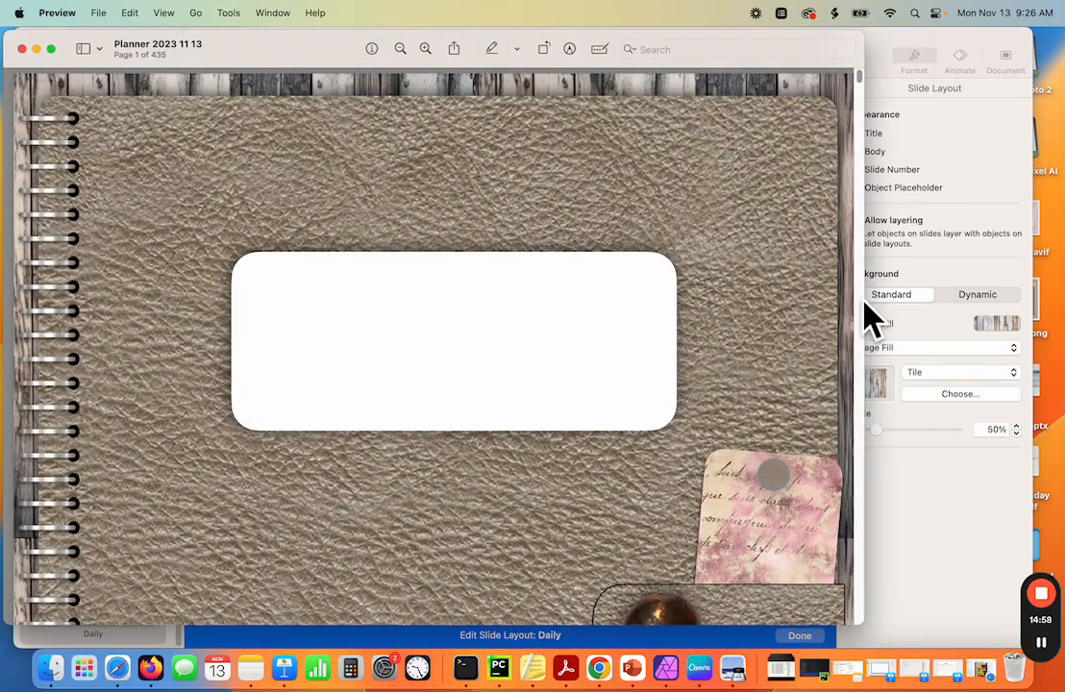
{"action": "left_click_drag", "start_coordinate": [863, 307], "coordinate": [613, 304]}
View the planner PDF's cover and first inner page, and test the January, March, April and May tab links
{"action": "scroll", "coordinate": [429, 344], "scroll_direction": "down", "scroll_amount": 5}
{"action": "scroll", "coordinate": [429, 344], "scroll_direction": "down", "scroll_amount": 5}
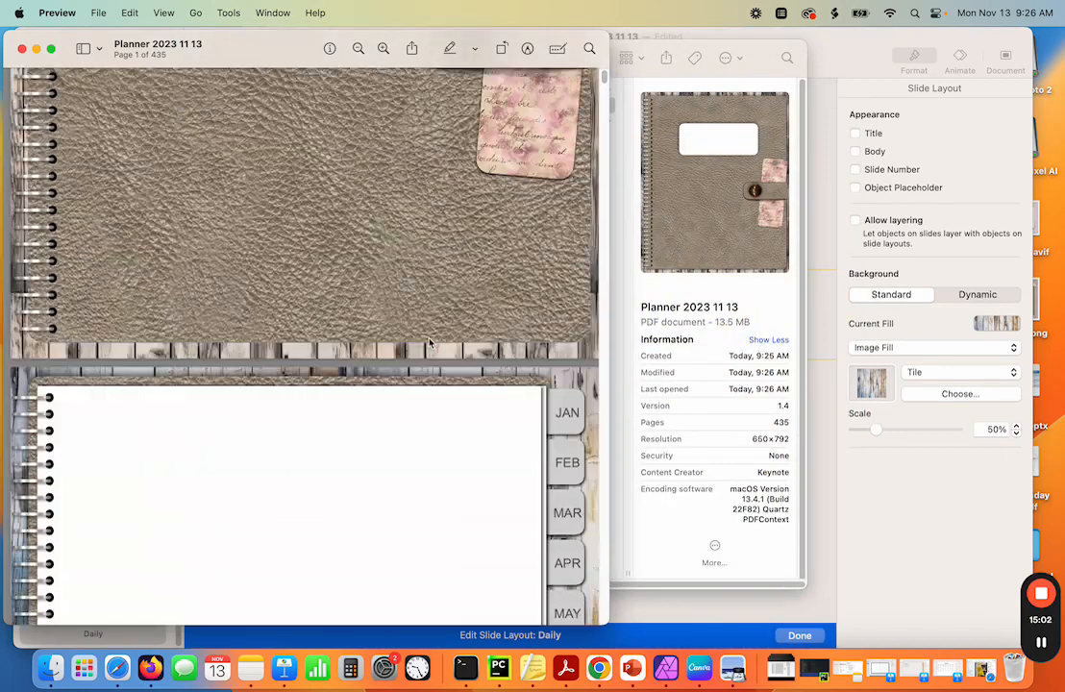
{"action": "left_click", "coordinate": [562, 239]}
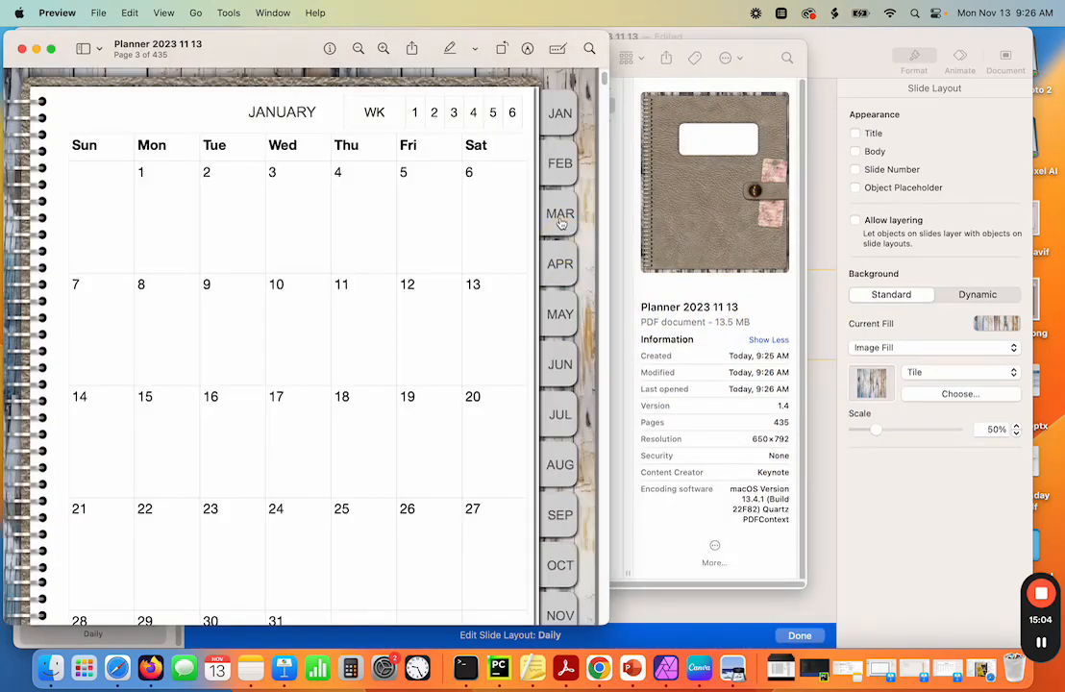
{"action": "left_click", "coordinate": [560, 214]}
{"action": "left_click", "coordinate": [561, 263]}
{"action": "left_click", "coordinate": [560, 315]}
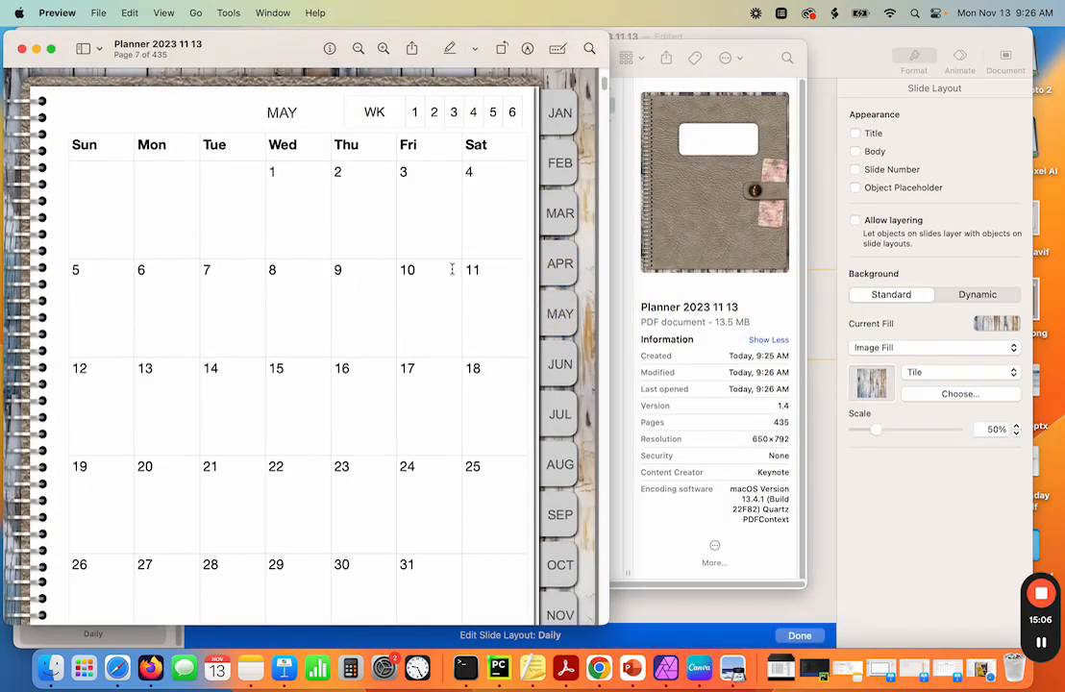
Test the calendar date links by opening May 11, going to the April calendar through its tab, and opening April 12
{"action": "left_click", "coordinate": [470, 279]}
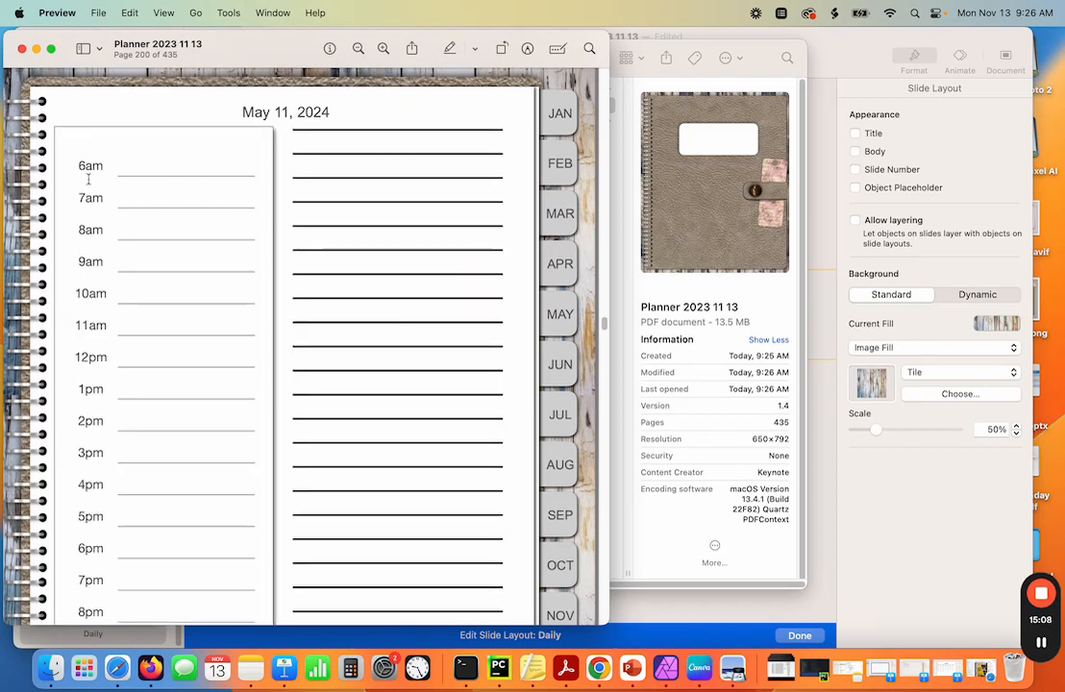
{"action": "left_click", "coordinate": [565, 275]}
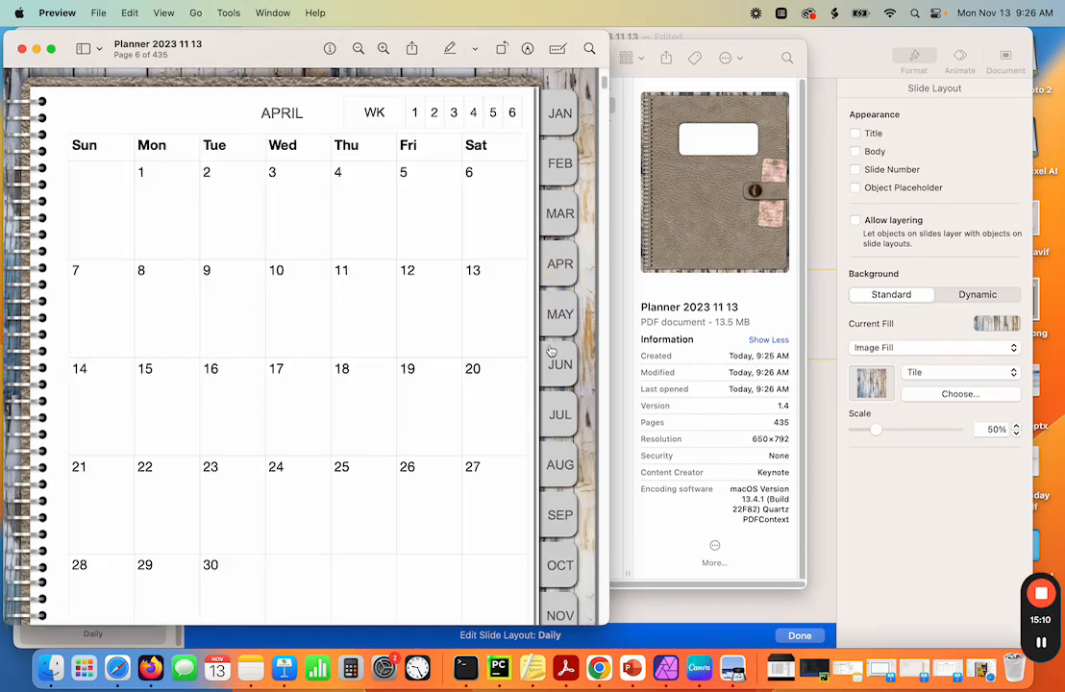
{"action": "left_click", "coordinate": [410, 277]}
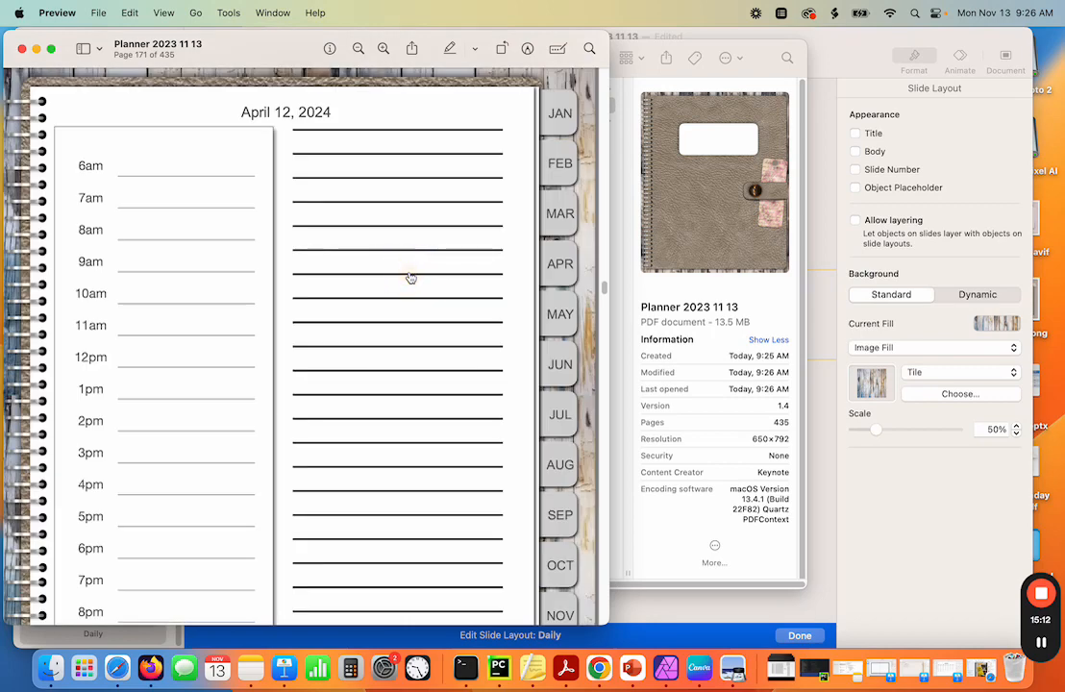
Test the planner's links by opening the March calendar, its week 4 page, and the June calendar through its tab
{"action": "left_click", "coordinate": [565, 215]}
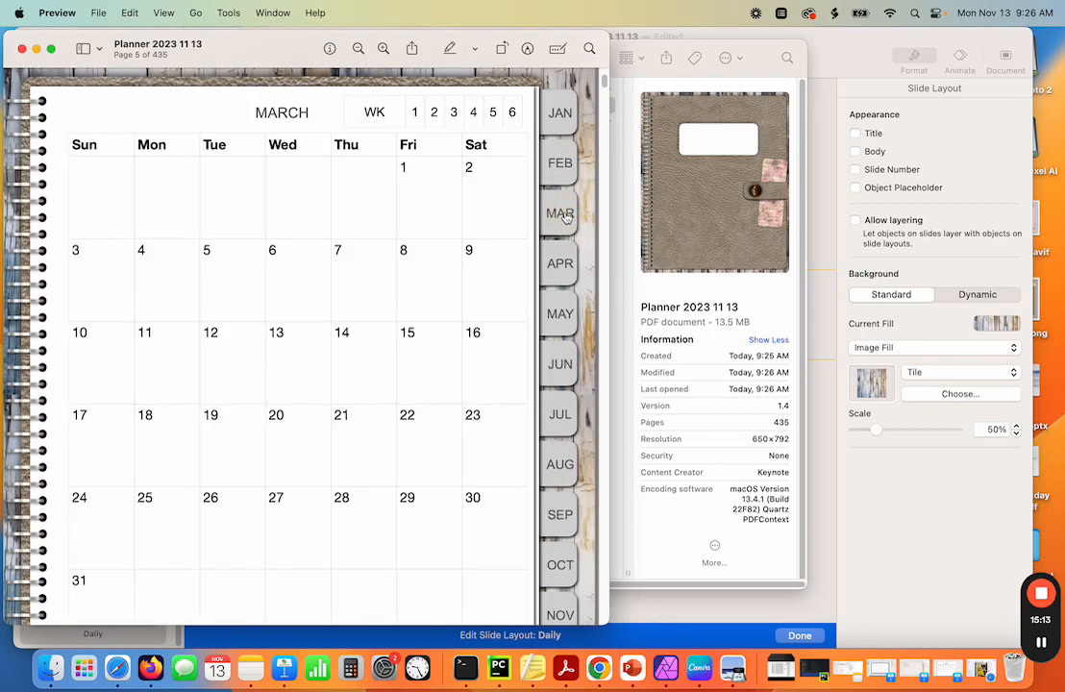
{"action": "left_click", "coordinate": [474, 113]}
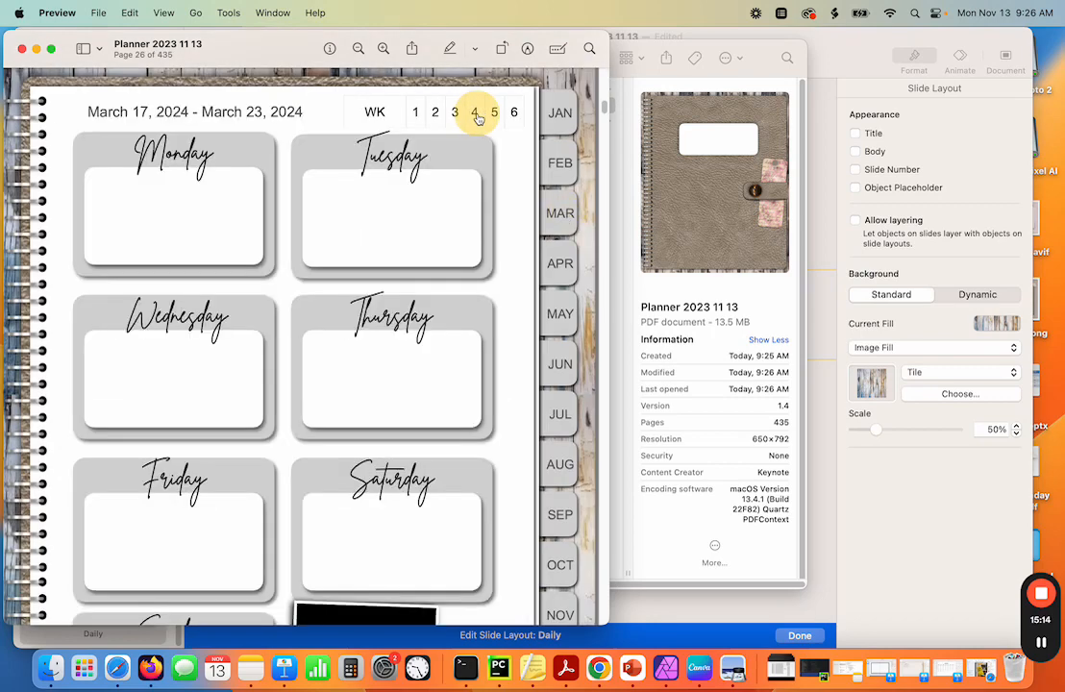
{"action": "left_click", "coordinate": [559, 365]}
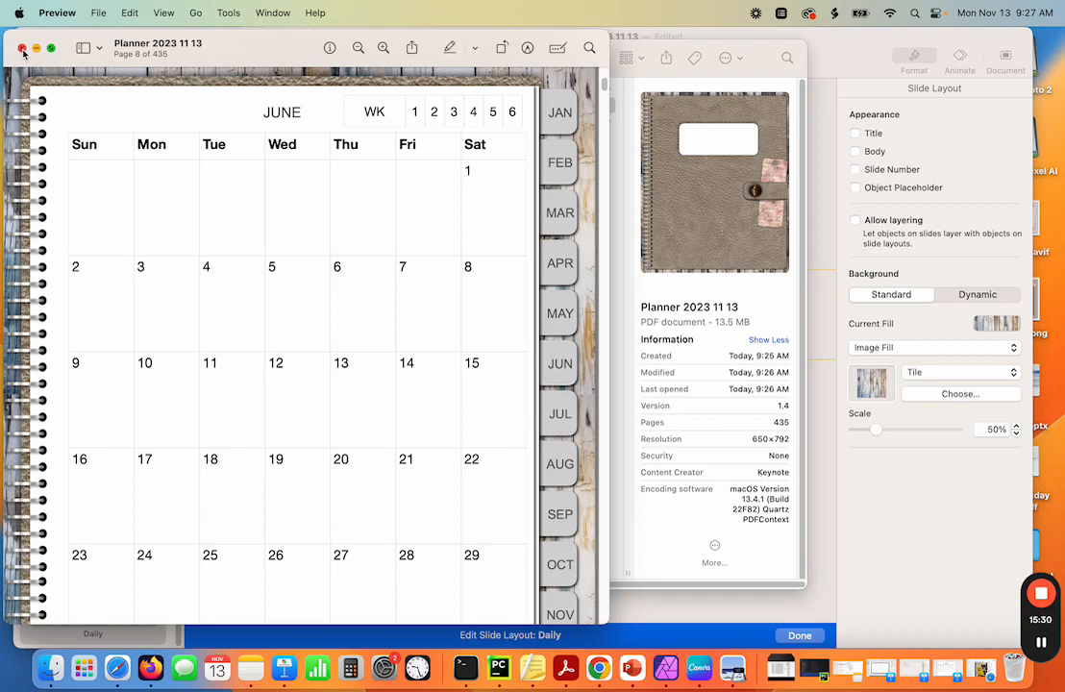
Move the planner PDF window slightly to the right, away from the screen edge, keeping its size and the June calendar open
{"action": "left_click", "coordinate": [228, 53]}
{"action": "left_click", "coordinate": [242, 61]}
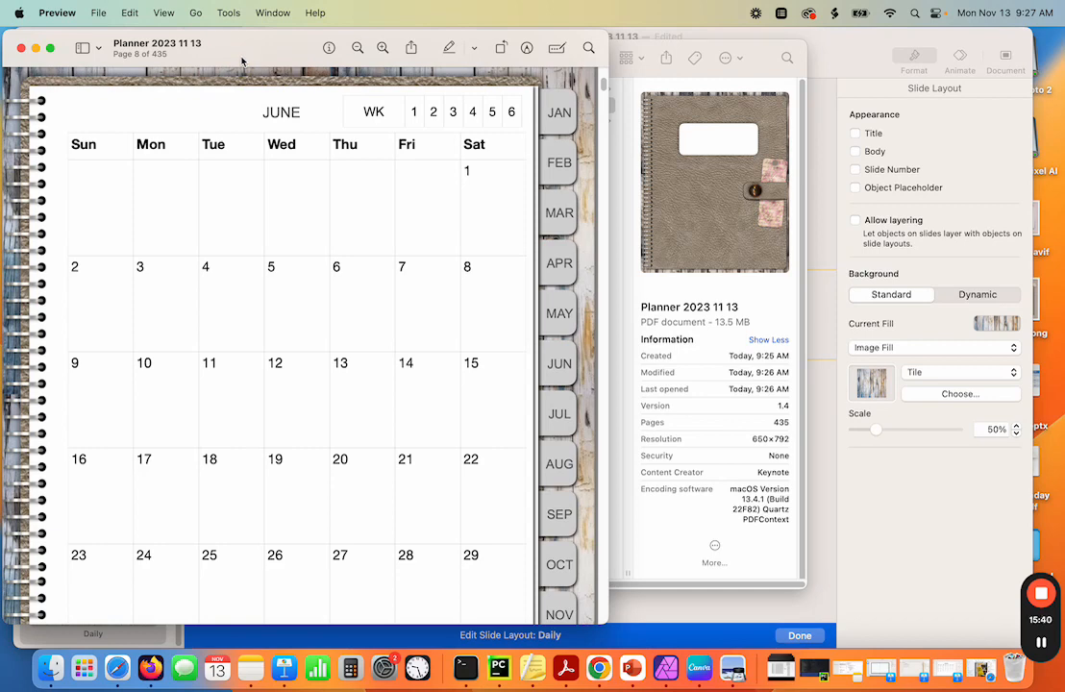
{"action": "left_click_drag", "start_coordinate": [249, 61], "coordinate": [325, 61]}
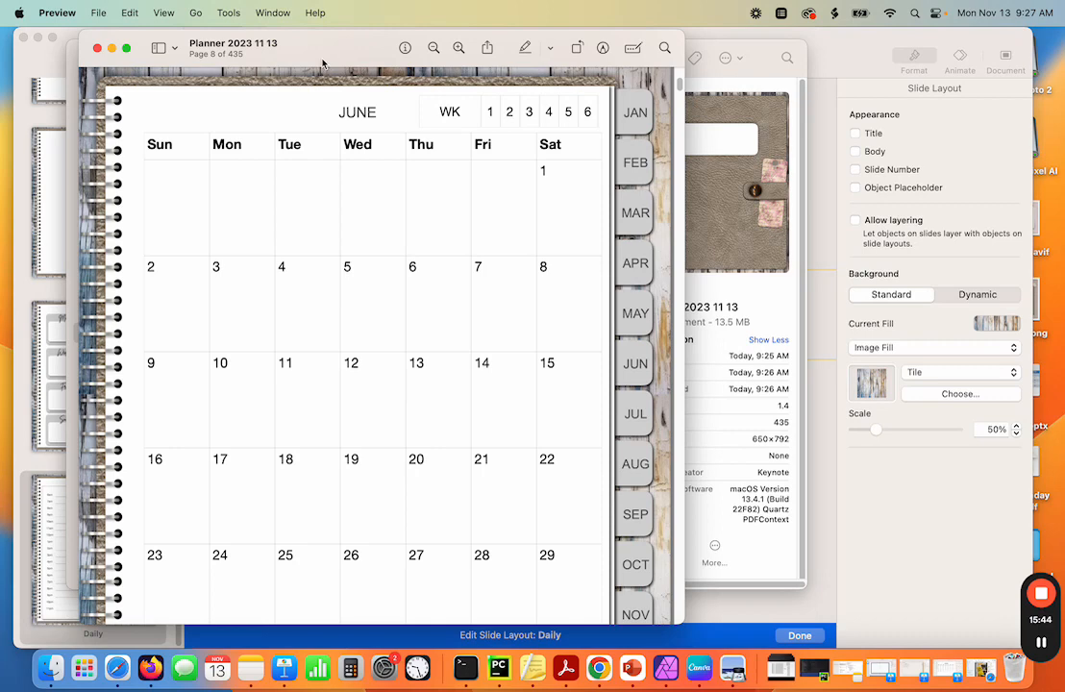
{"action": "left_click", "coordinate": [323, 62]}
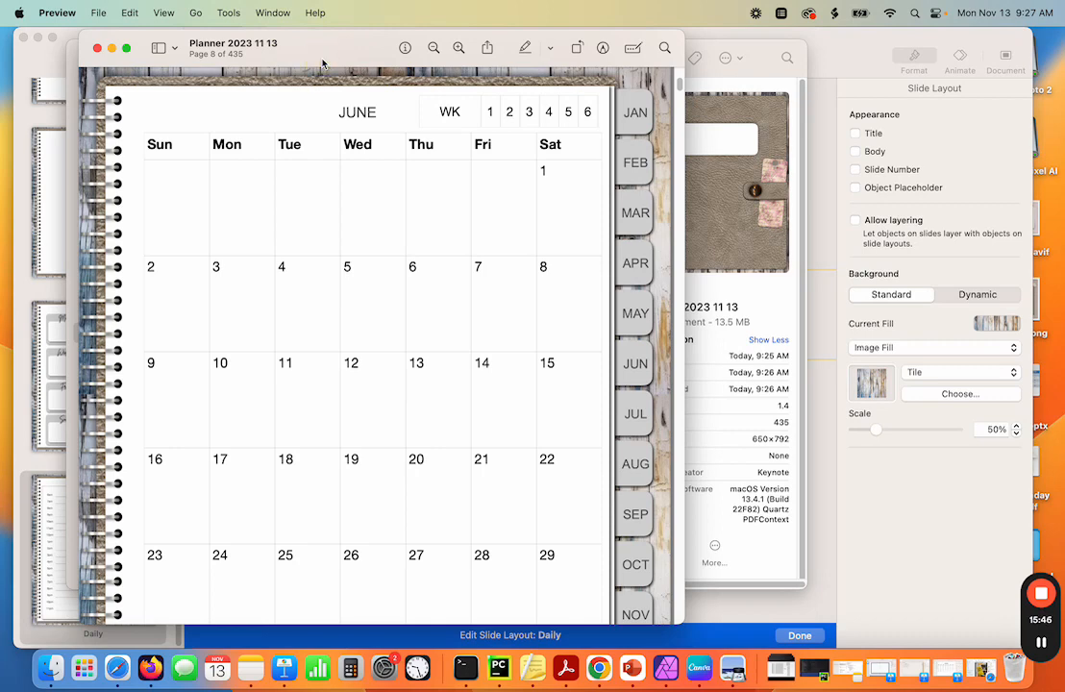